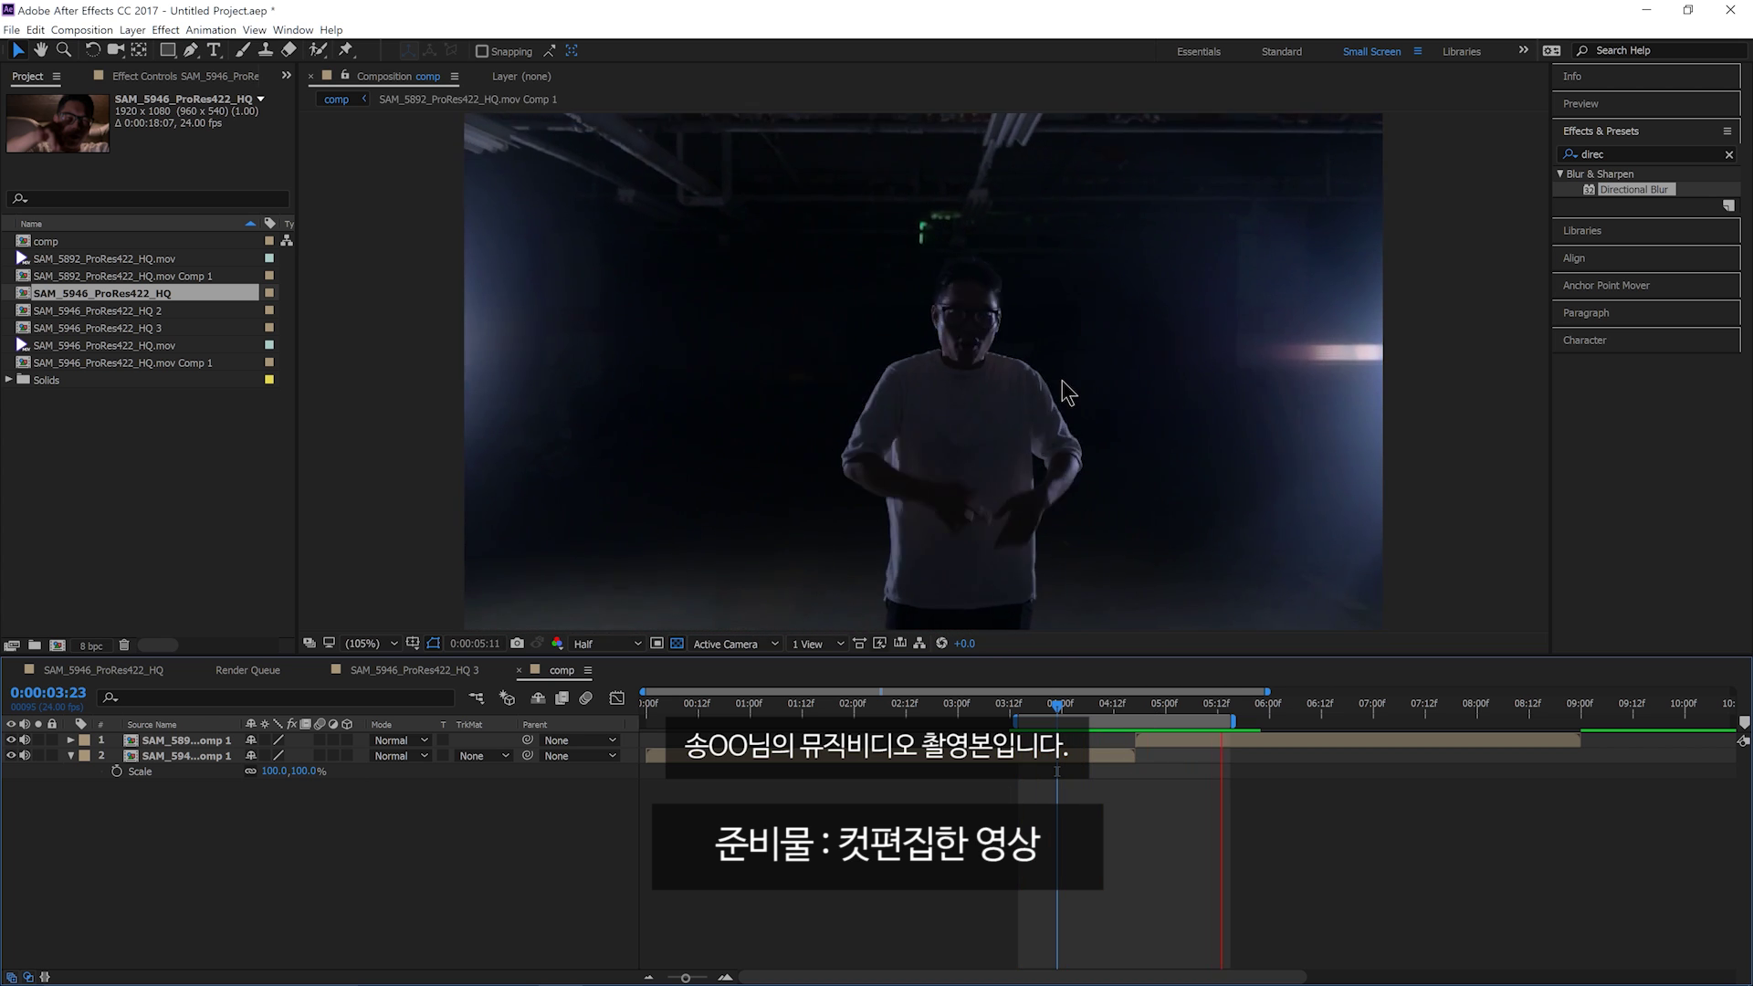
Step: Play back the transitions in the SAM_5946_ProRes422_HQ and SAM_5946_ProRes422_HQ 2 compositions
key("space")
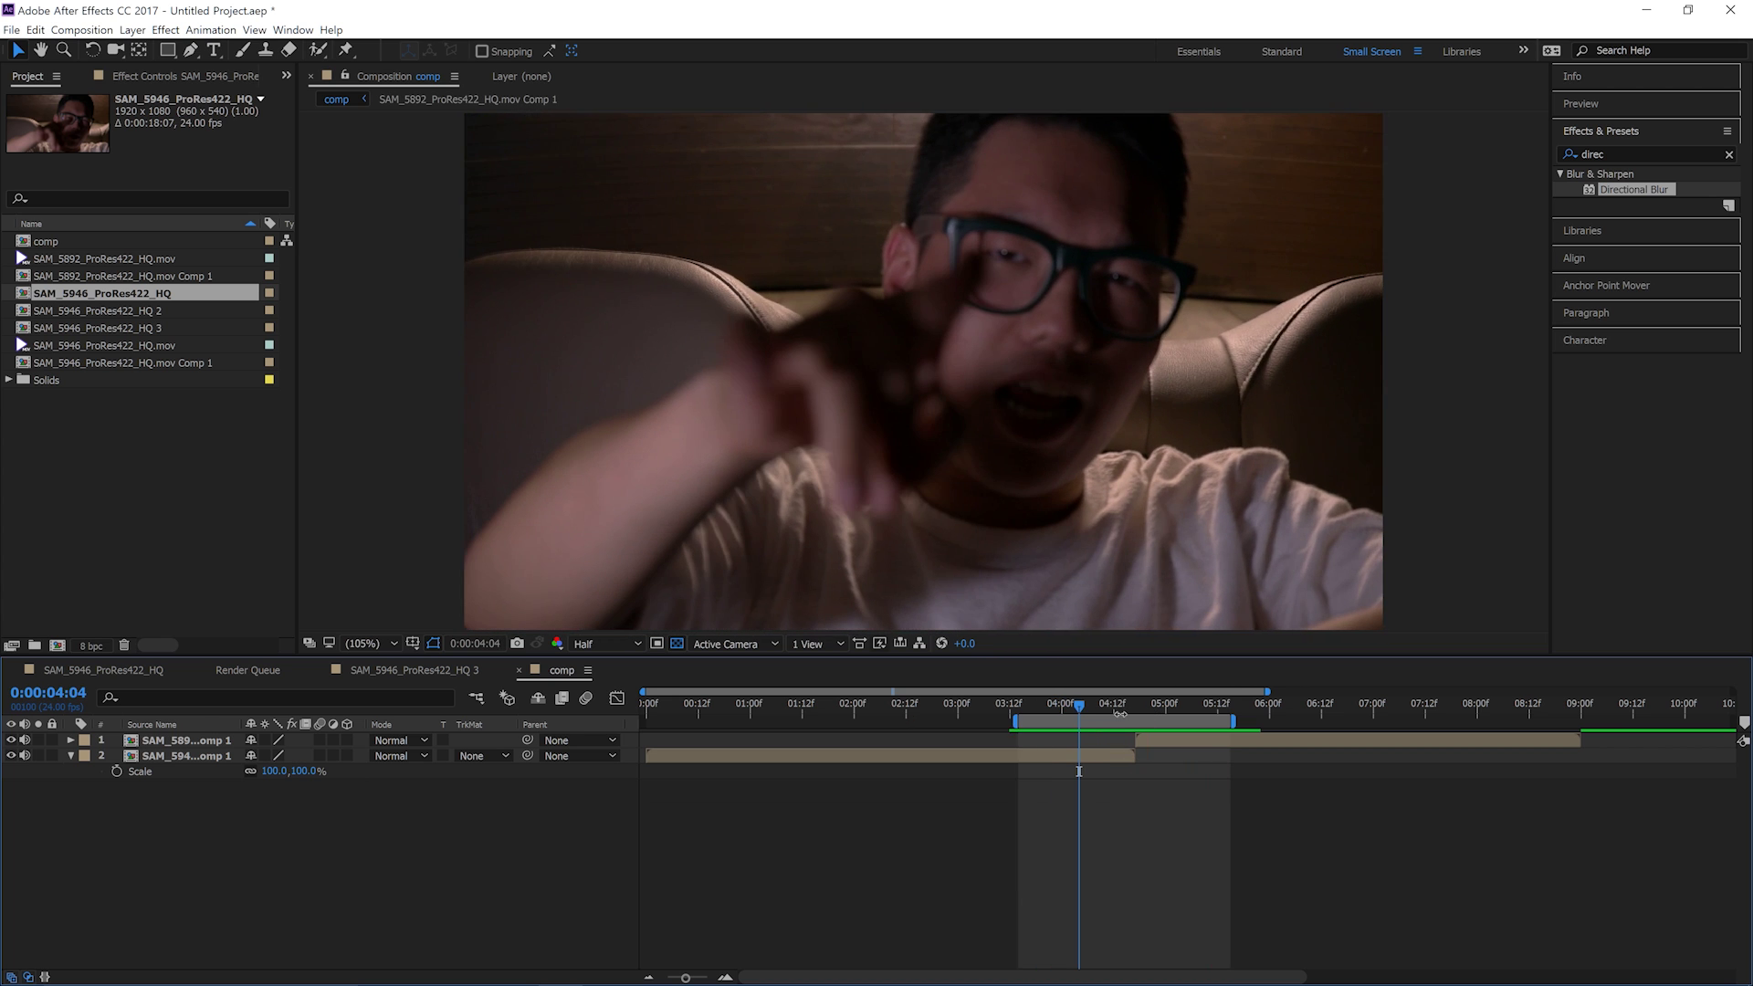
double_click(128, 292)
key("space")
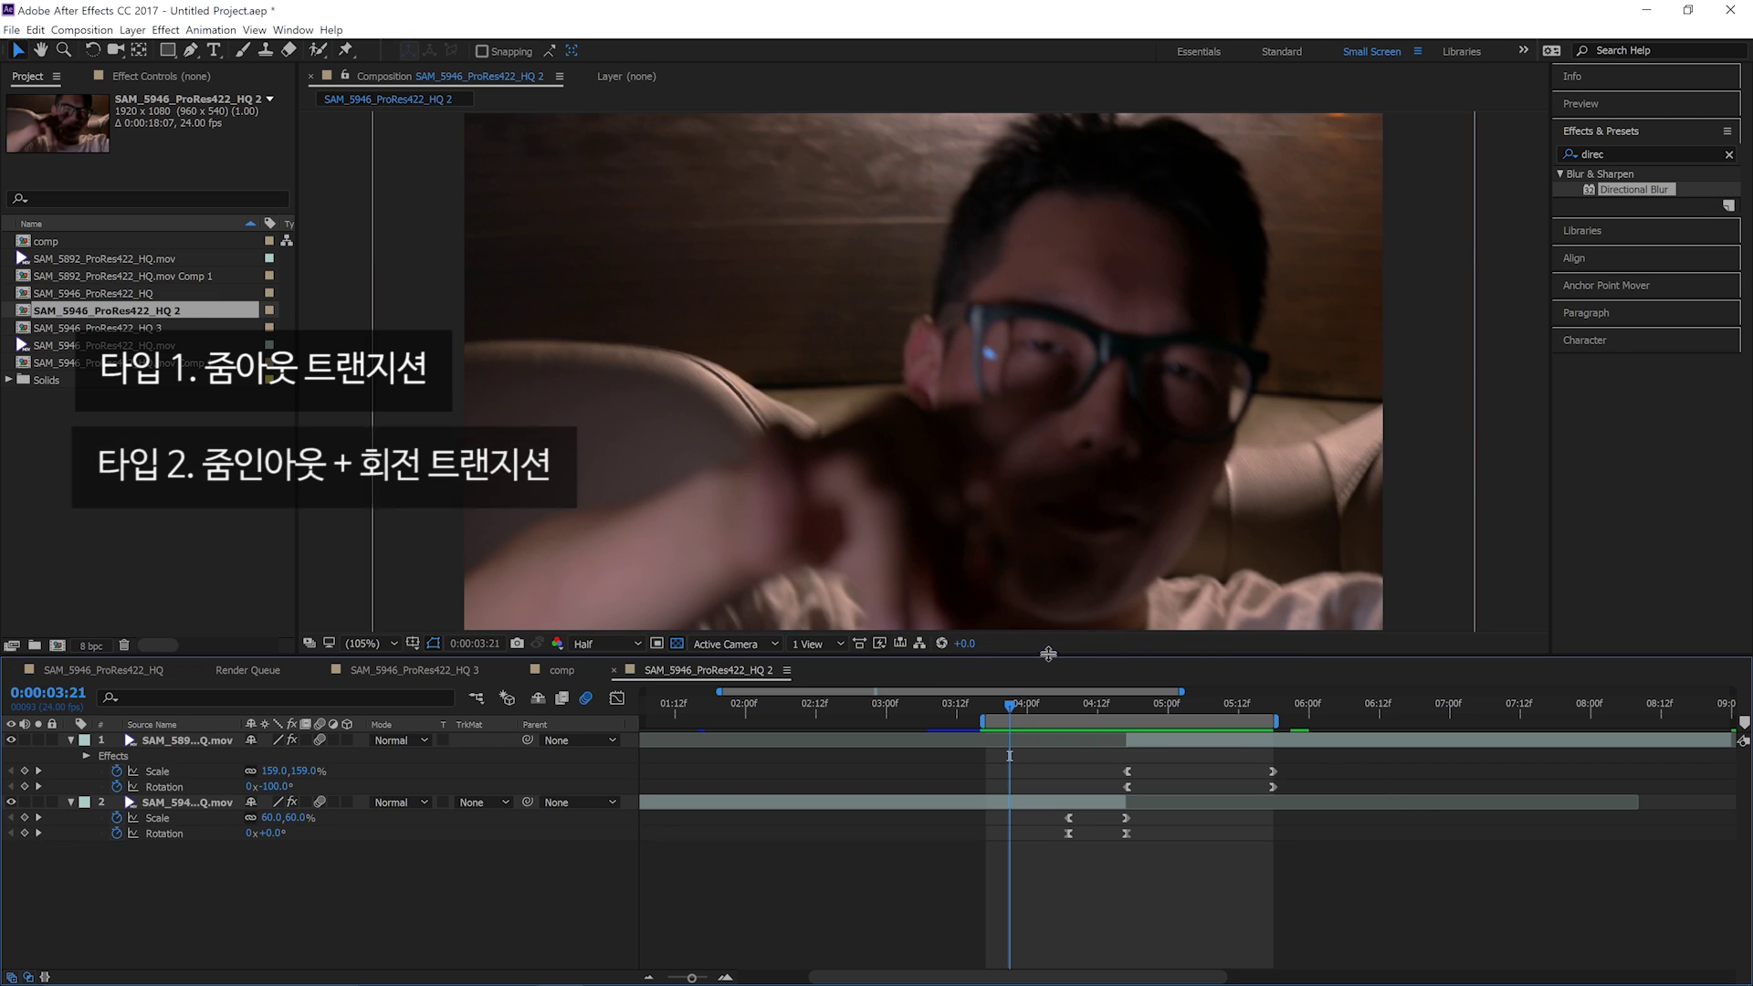
key("space")
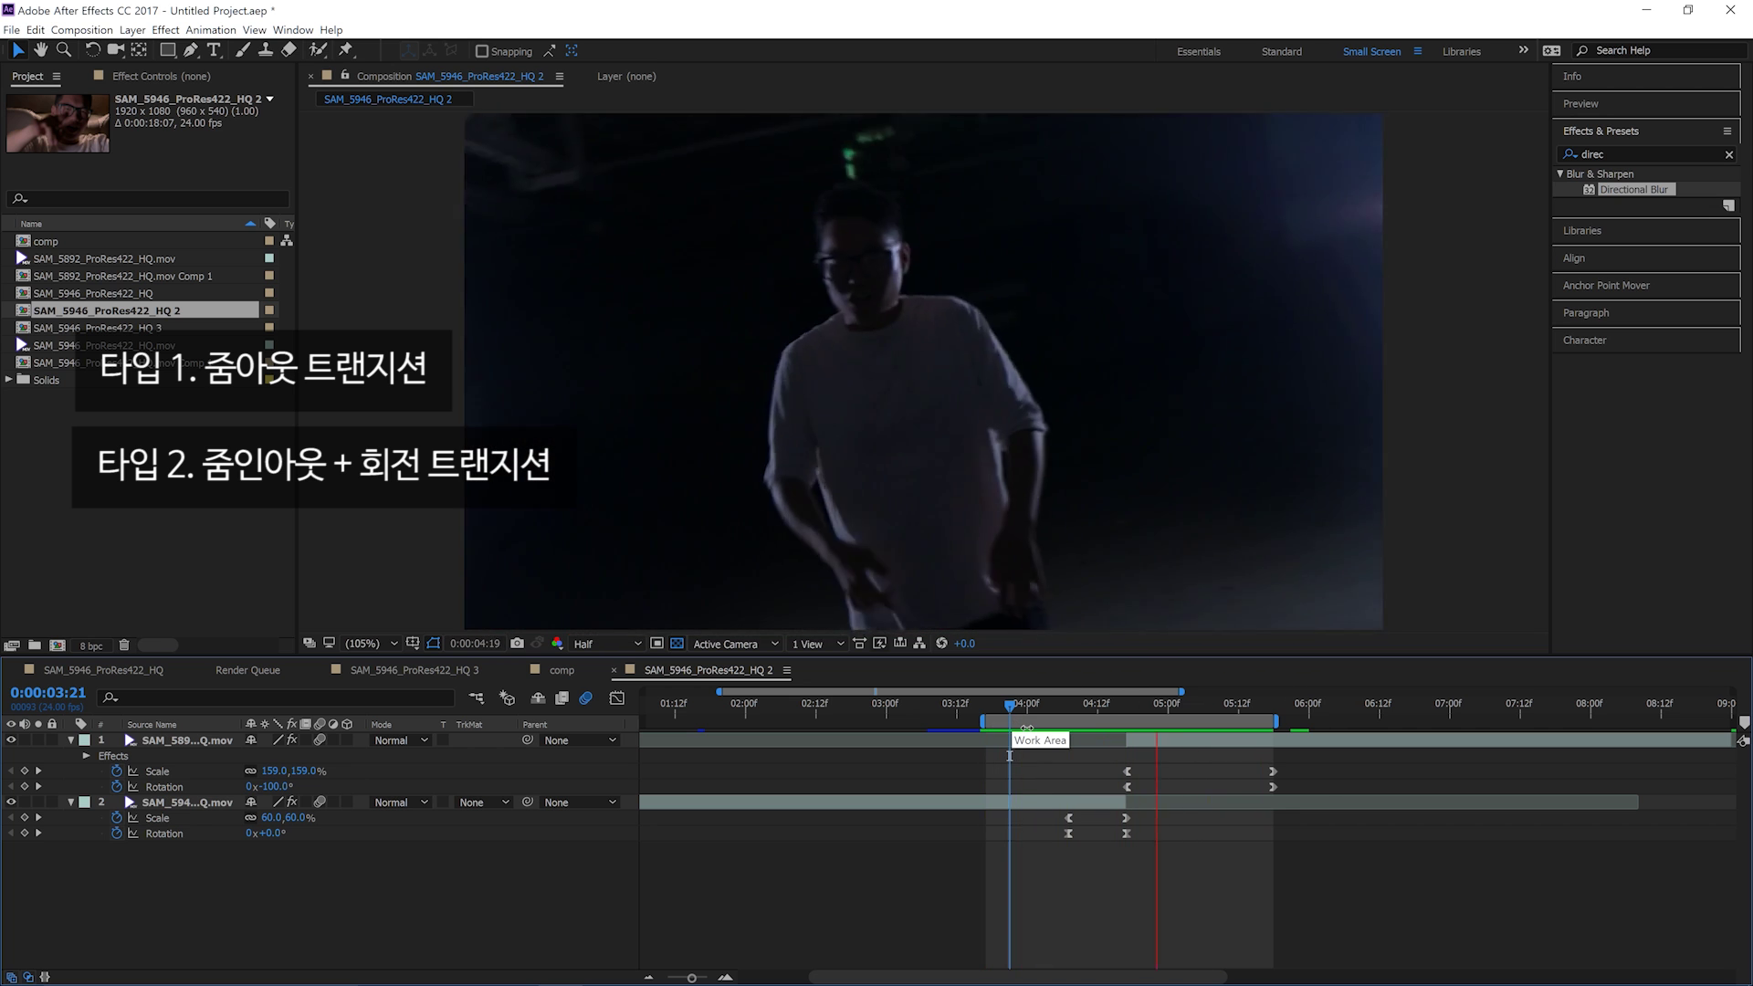
key("space")
Step: Open SAM_5946_ProRes422_HQ 3 to review its zoom-in transition, and review the zoom-out transition in SAM_5946_ProRes422_HQ
double_click(73, 327)
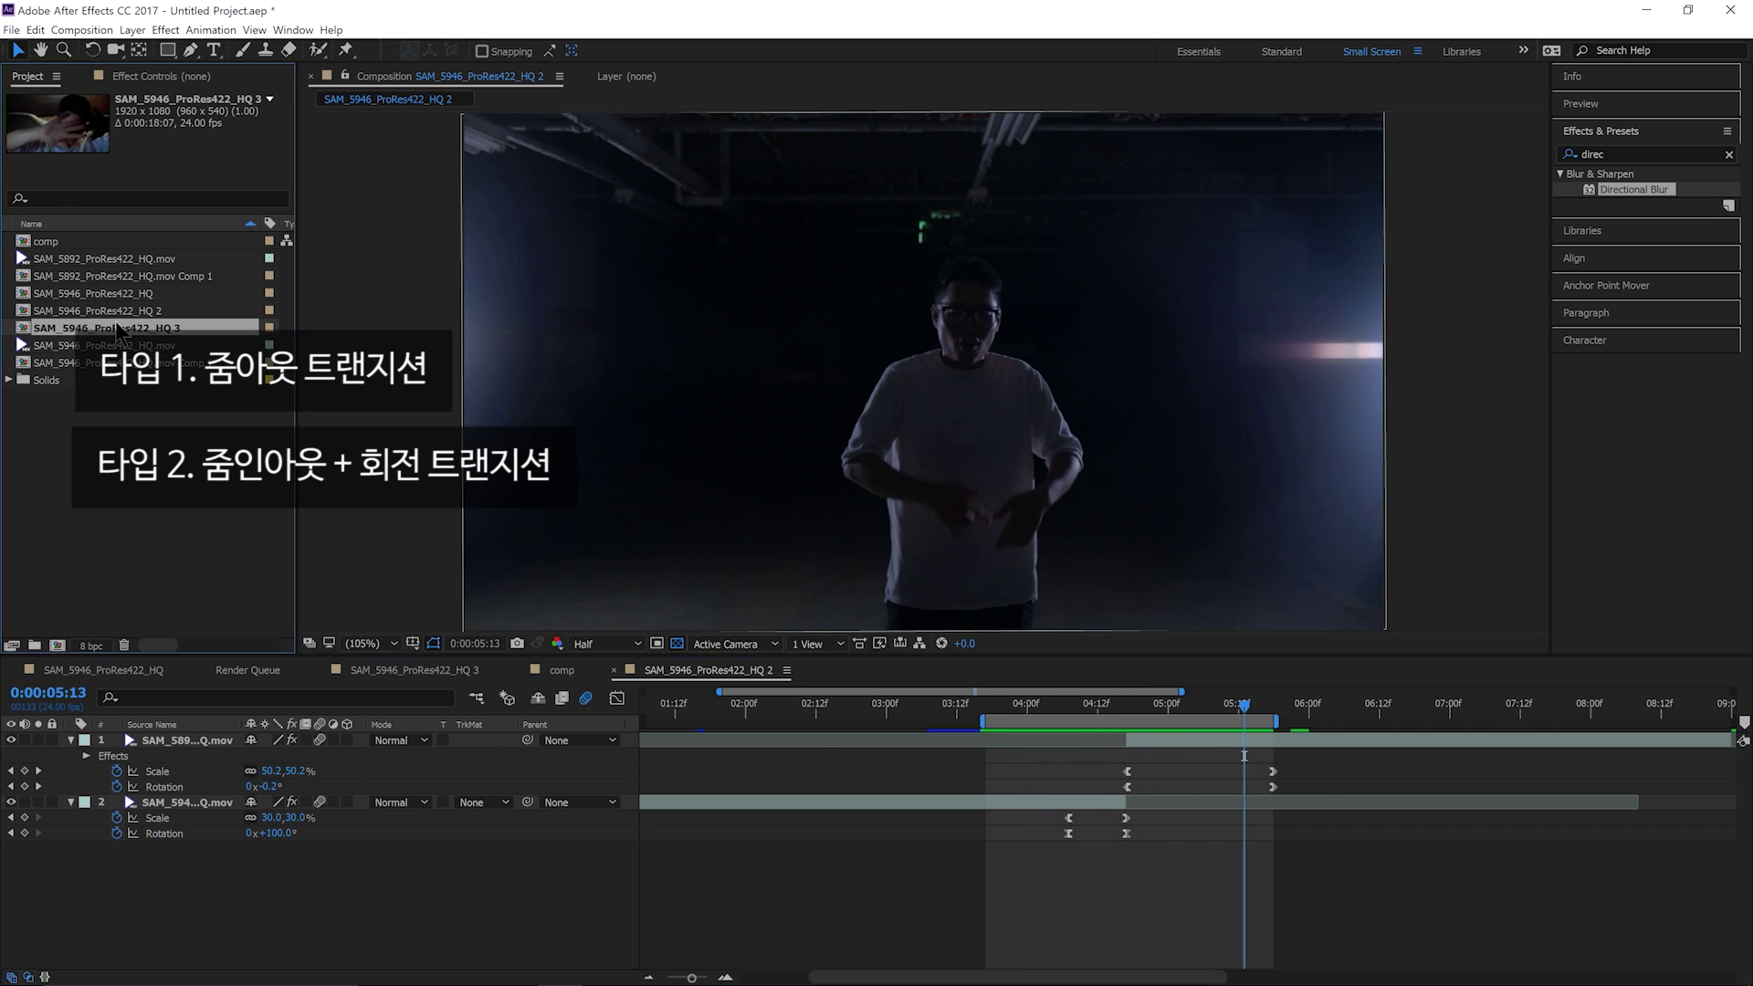
left_click_drag(1026, 705, 1004, 711)
key("space")
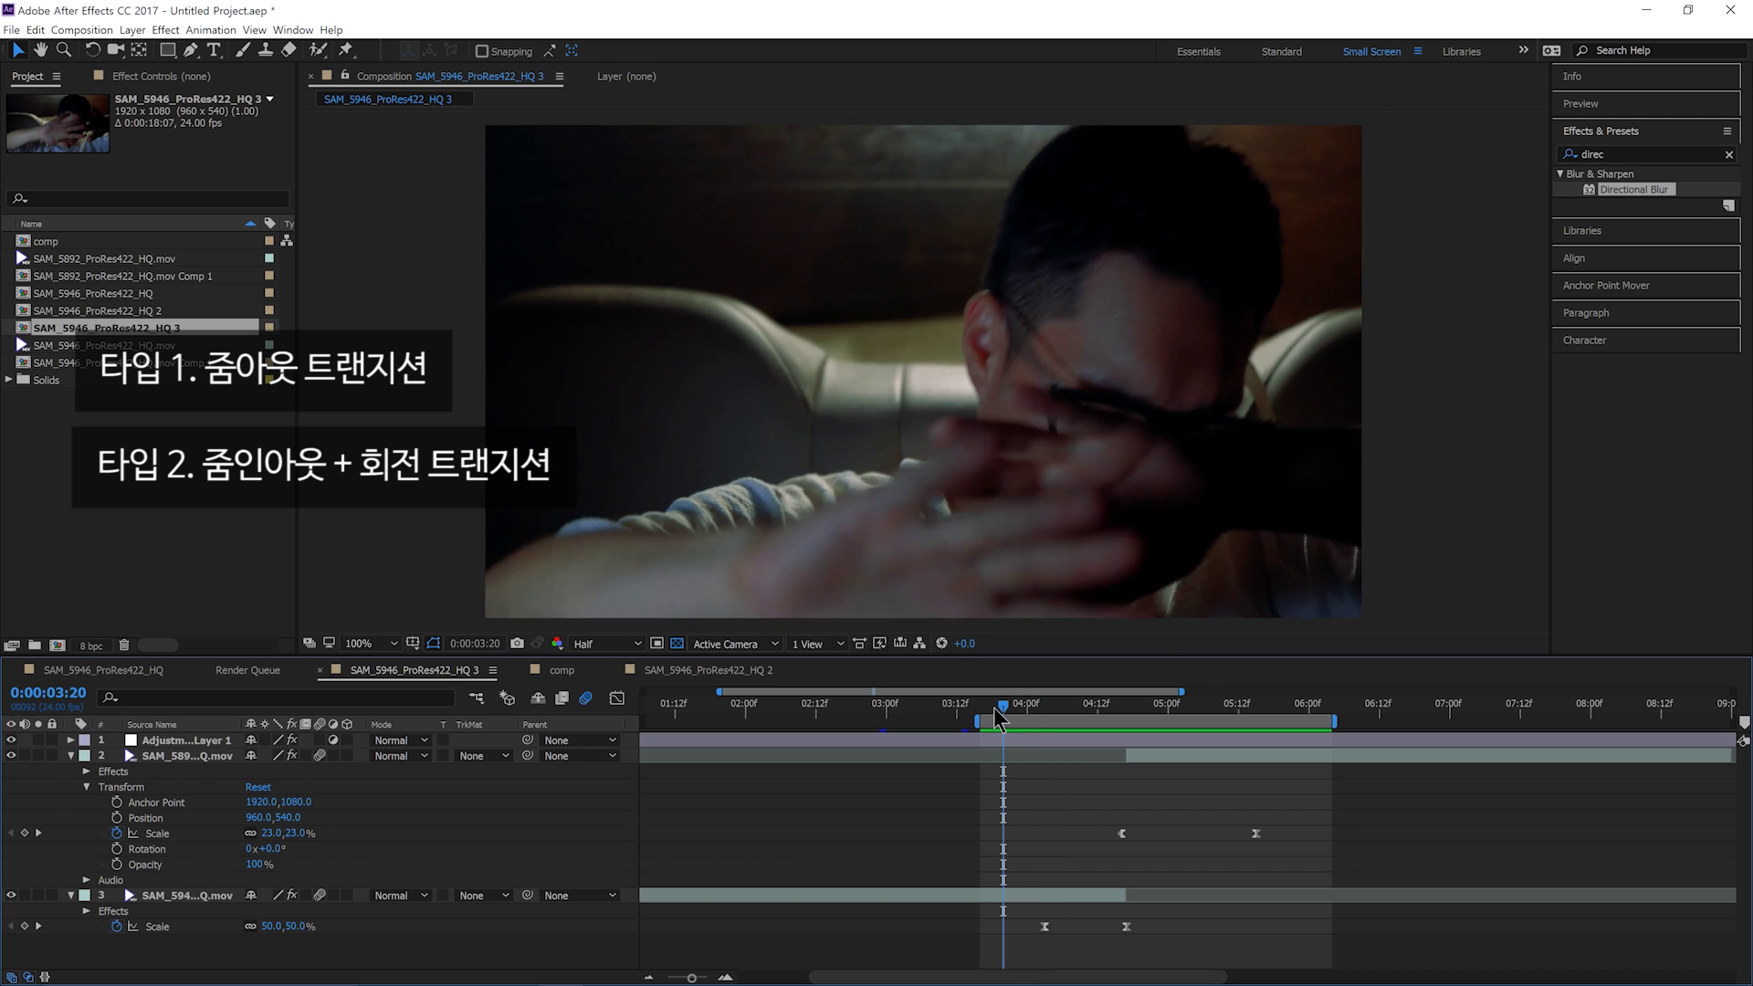
left_click_drag(1011, 715, 1174, 711)
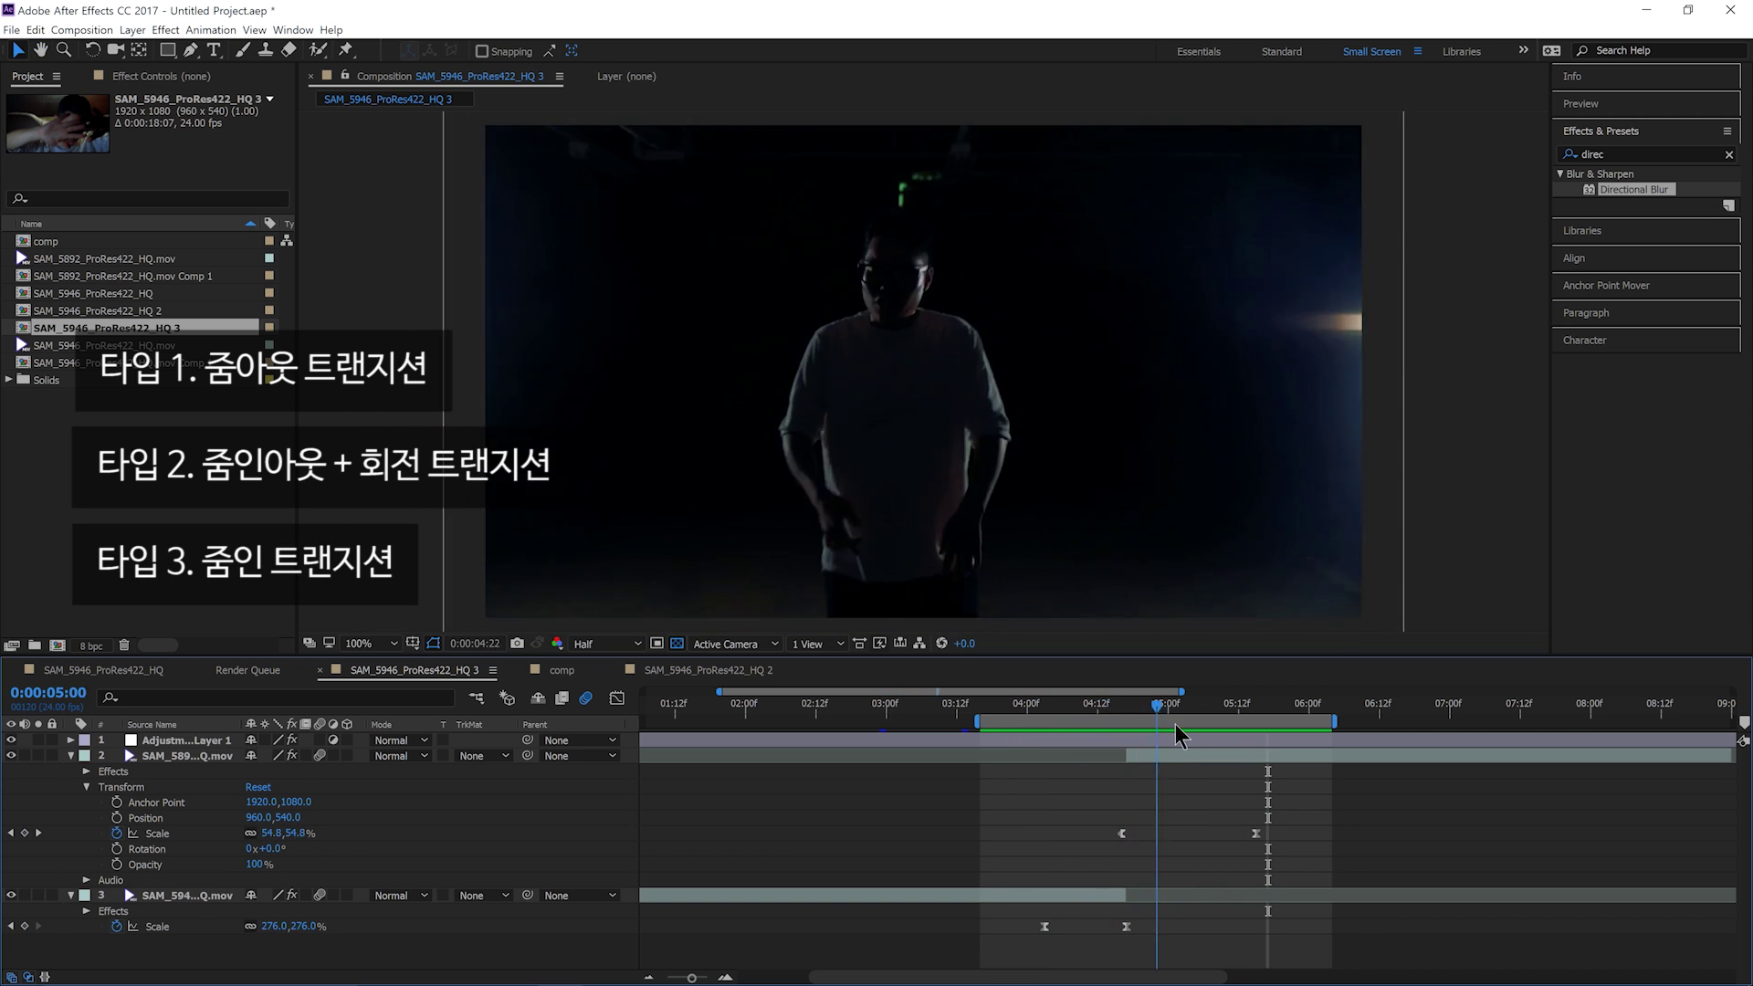
double_click(207, 294)
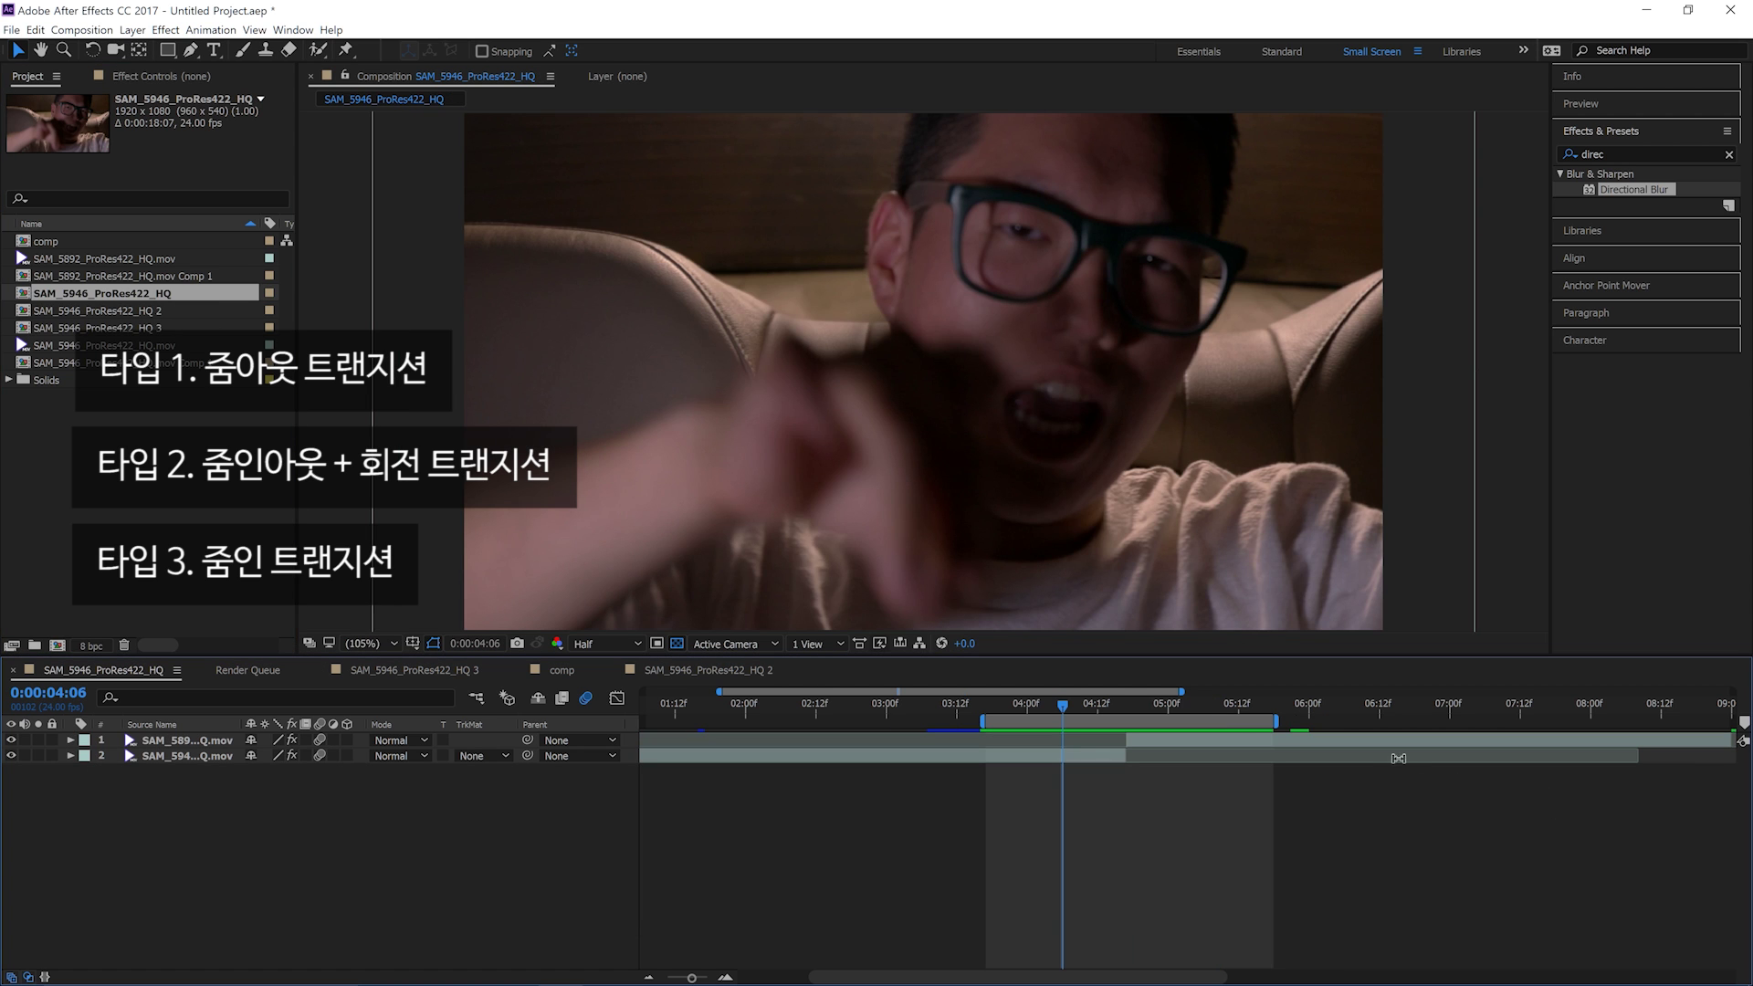
left_click_drag(1062, 708, 1203, 730)
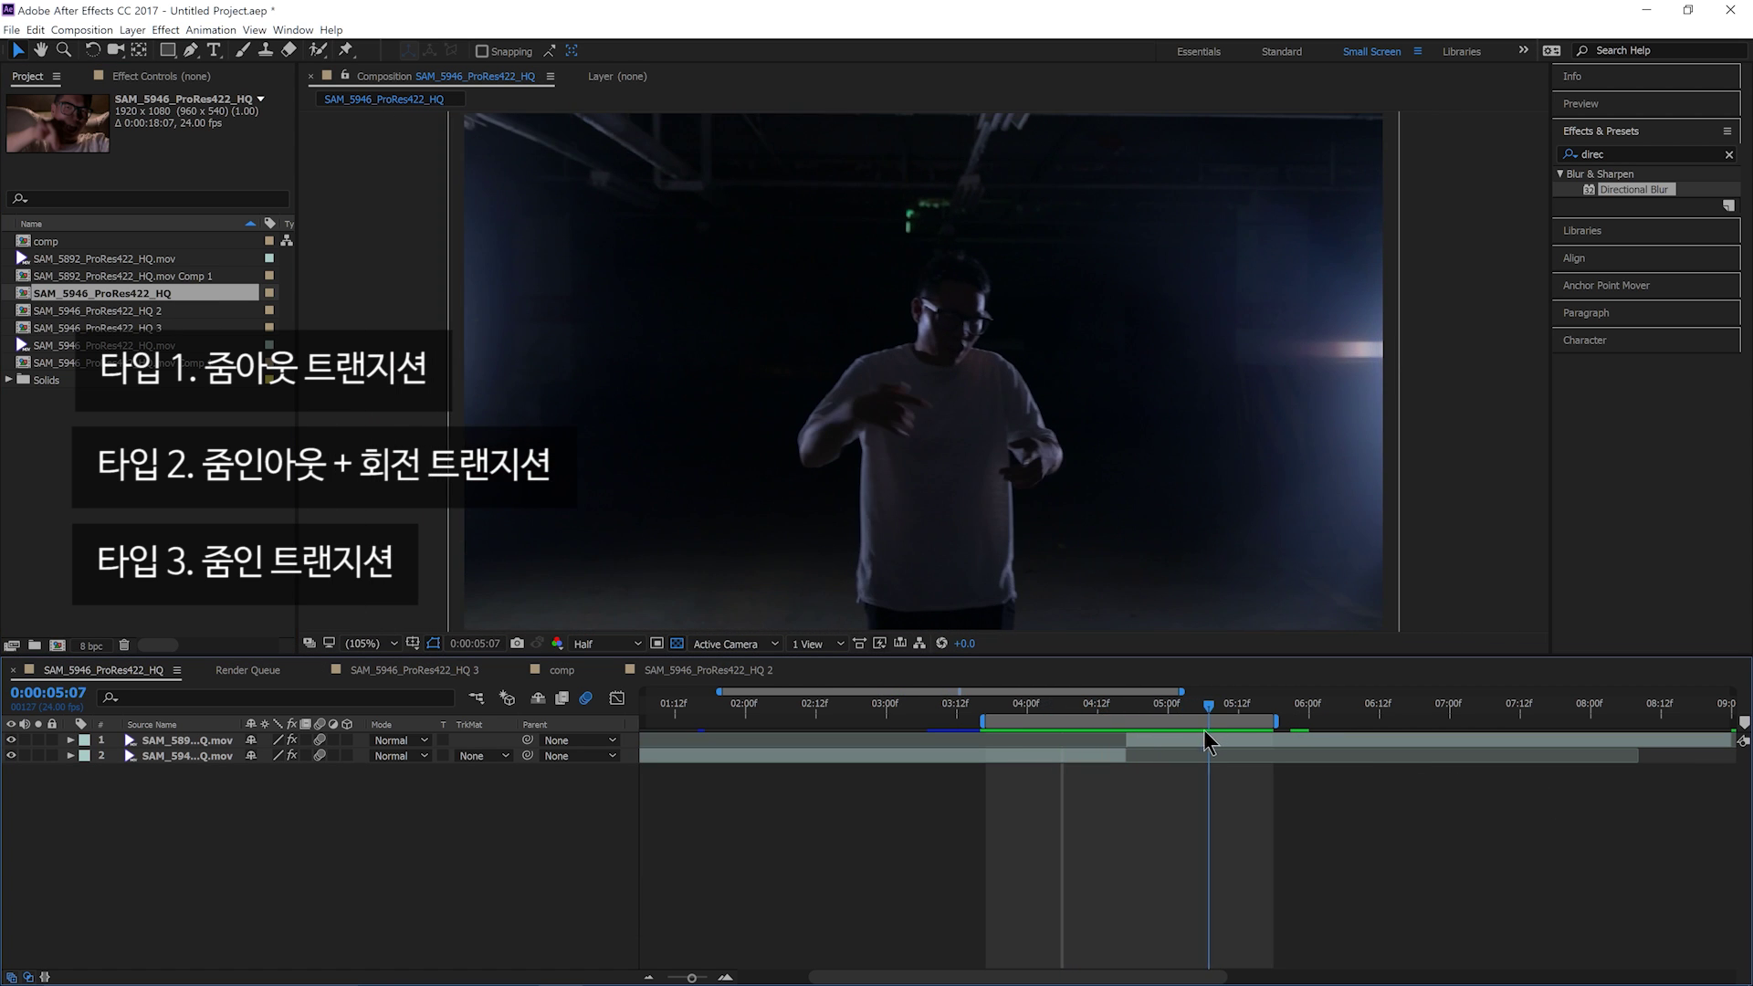
Step: Open SAM_5946_ProRes422_HQ 2 and review its combined zoom and rotation transition across the cut
double_click(222, 312)
left_click_drag(1049, 703, 1153, 736)
key("space")
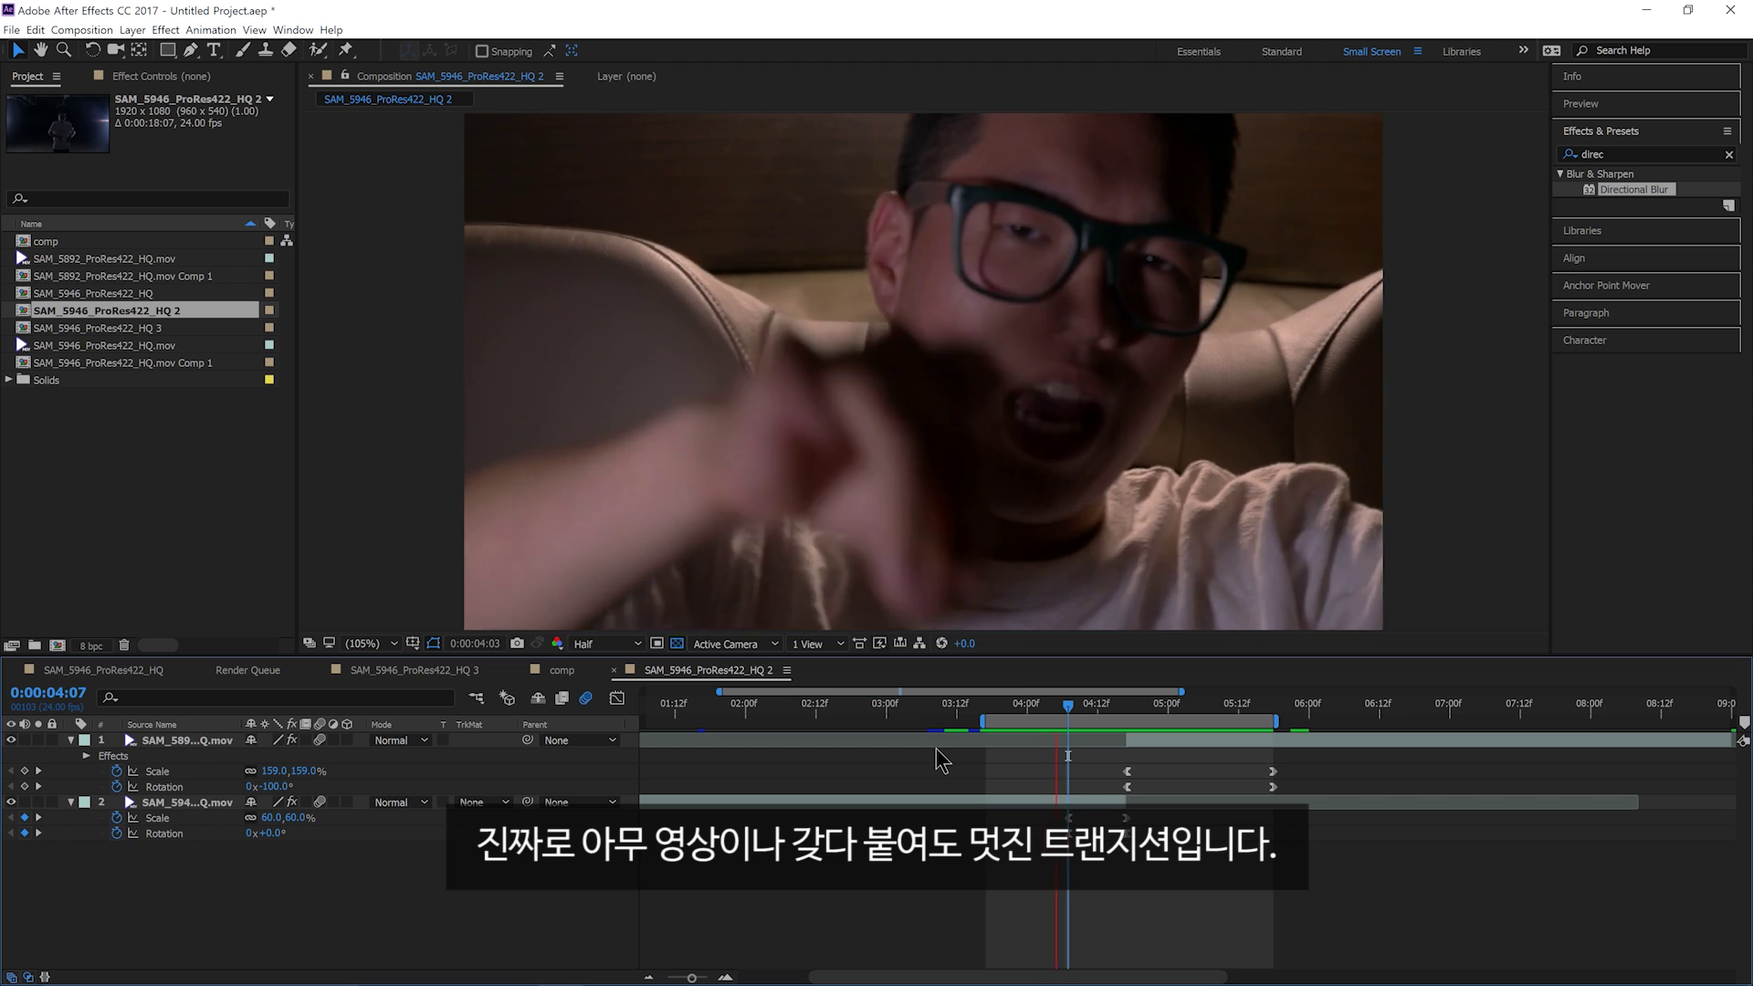
left_click(1033, 706)
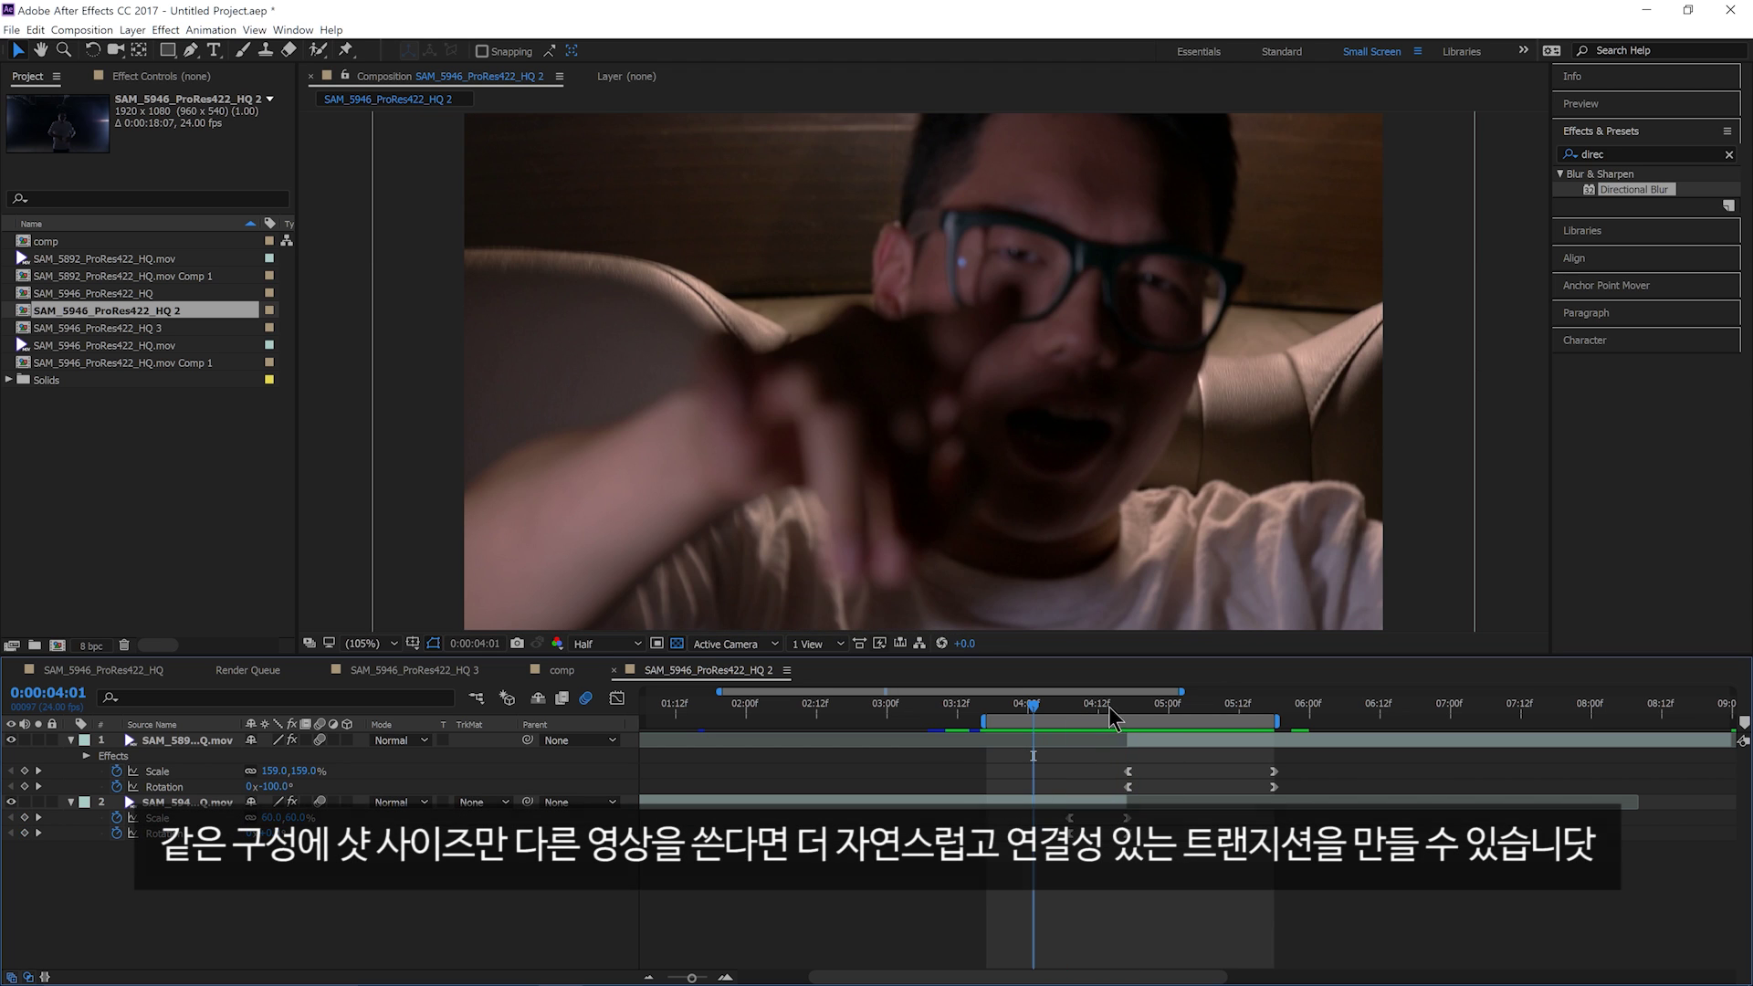
left_click(1057, 704)
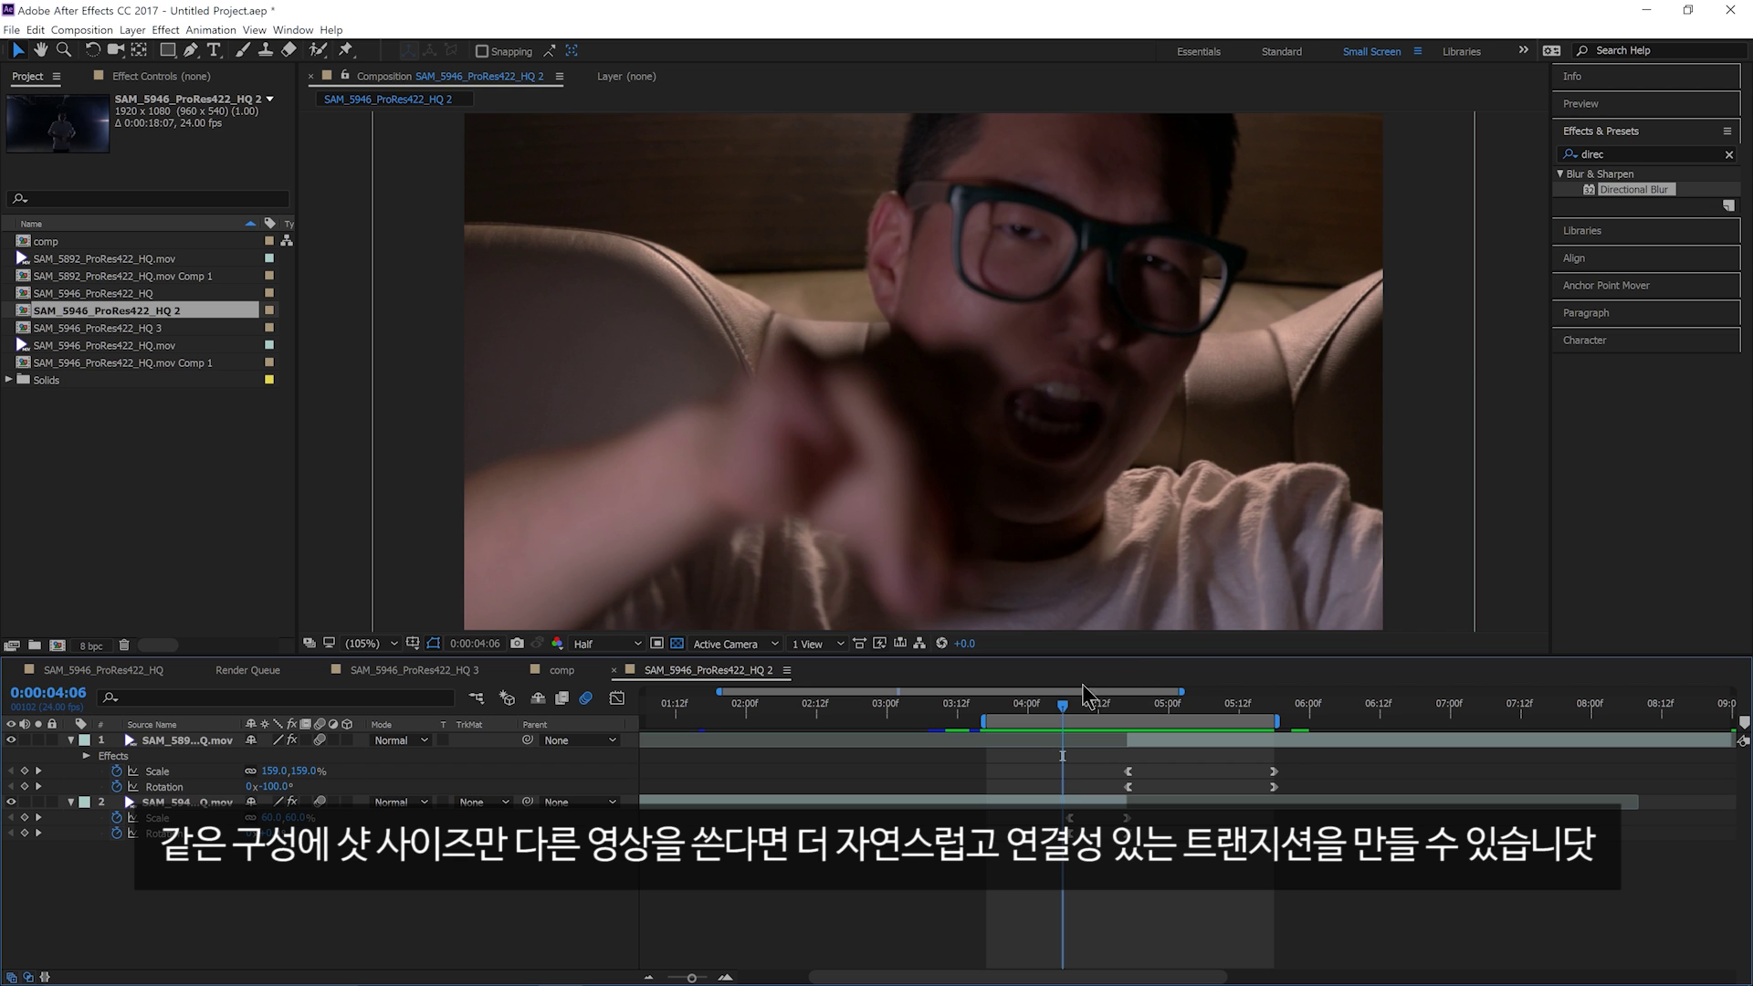
left_click_drag(1081, 705, 1233, 716)
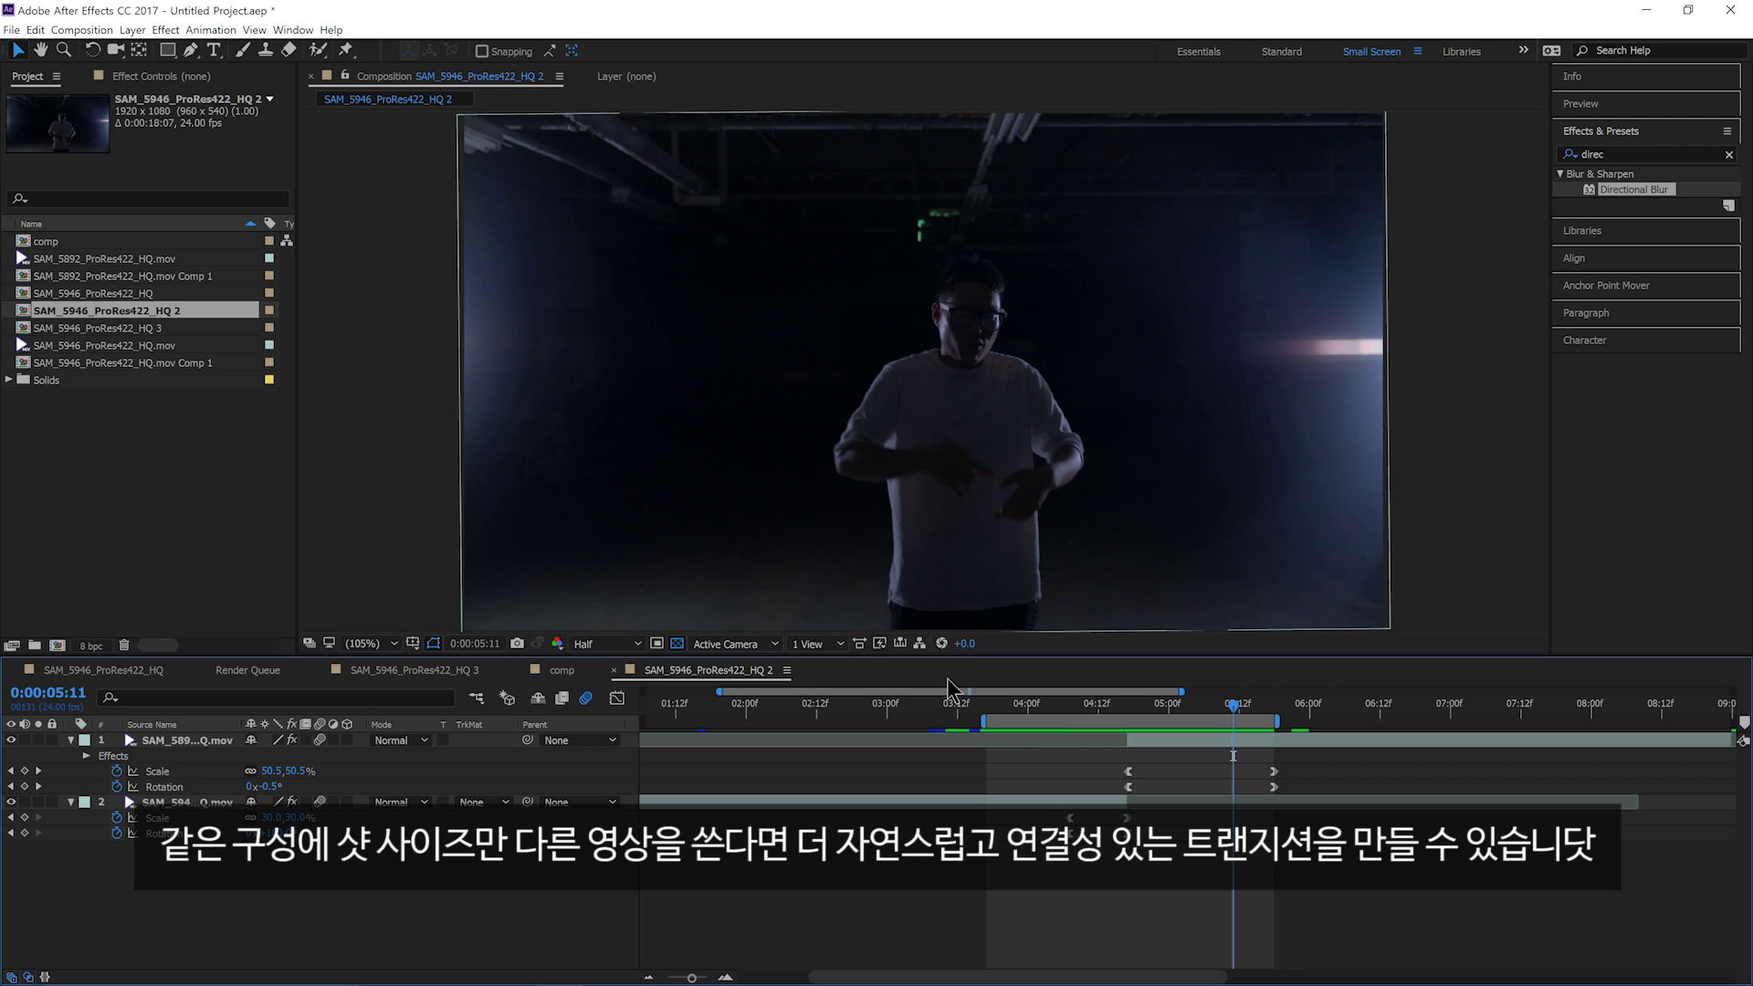
Step: Scrub through the cut in SAM_5946_ProRes422_HQ to examine the zoom-out transition frame by frame
left_click_drag(1041, 709, 1075, 729)
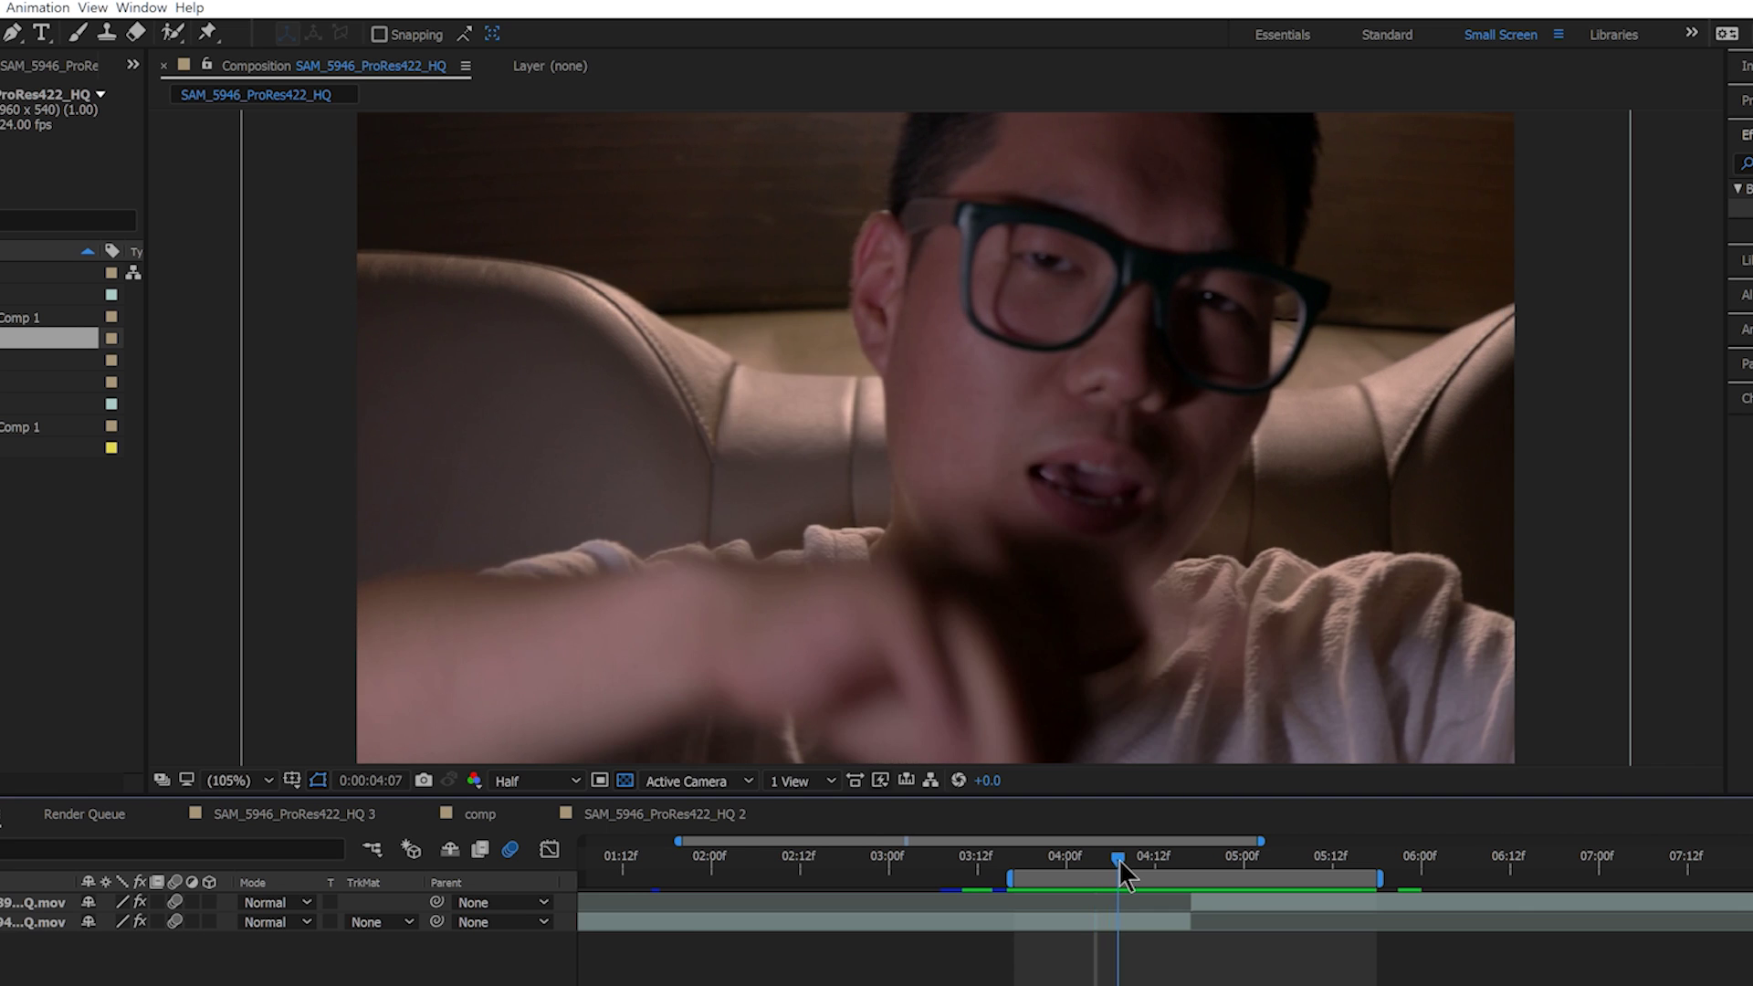
left_click_drag(1119, 858, 1111, 858)
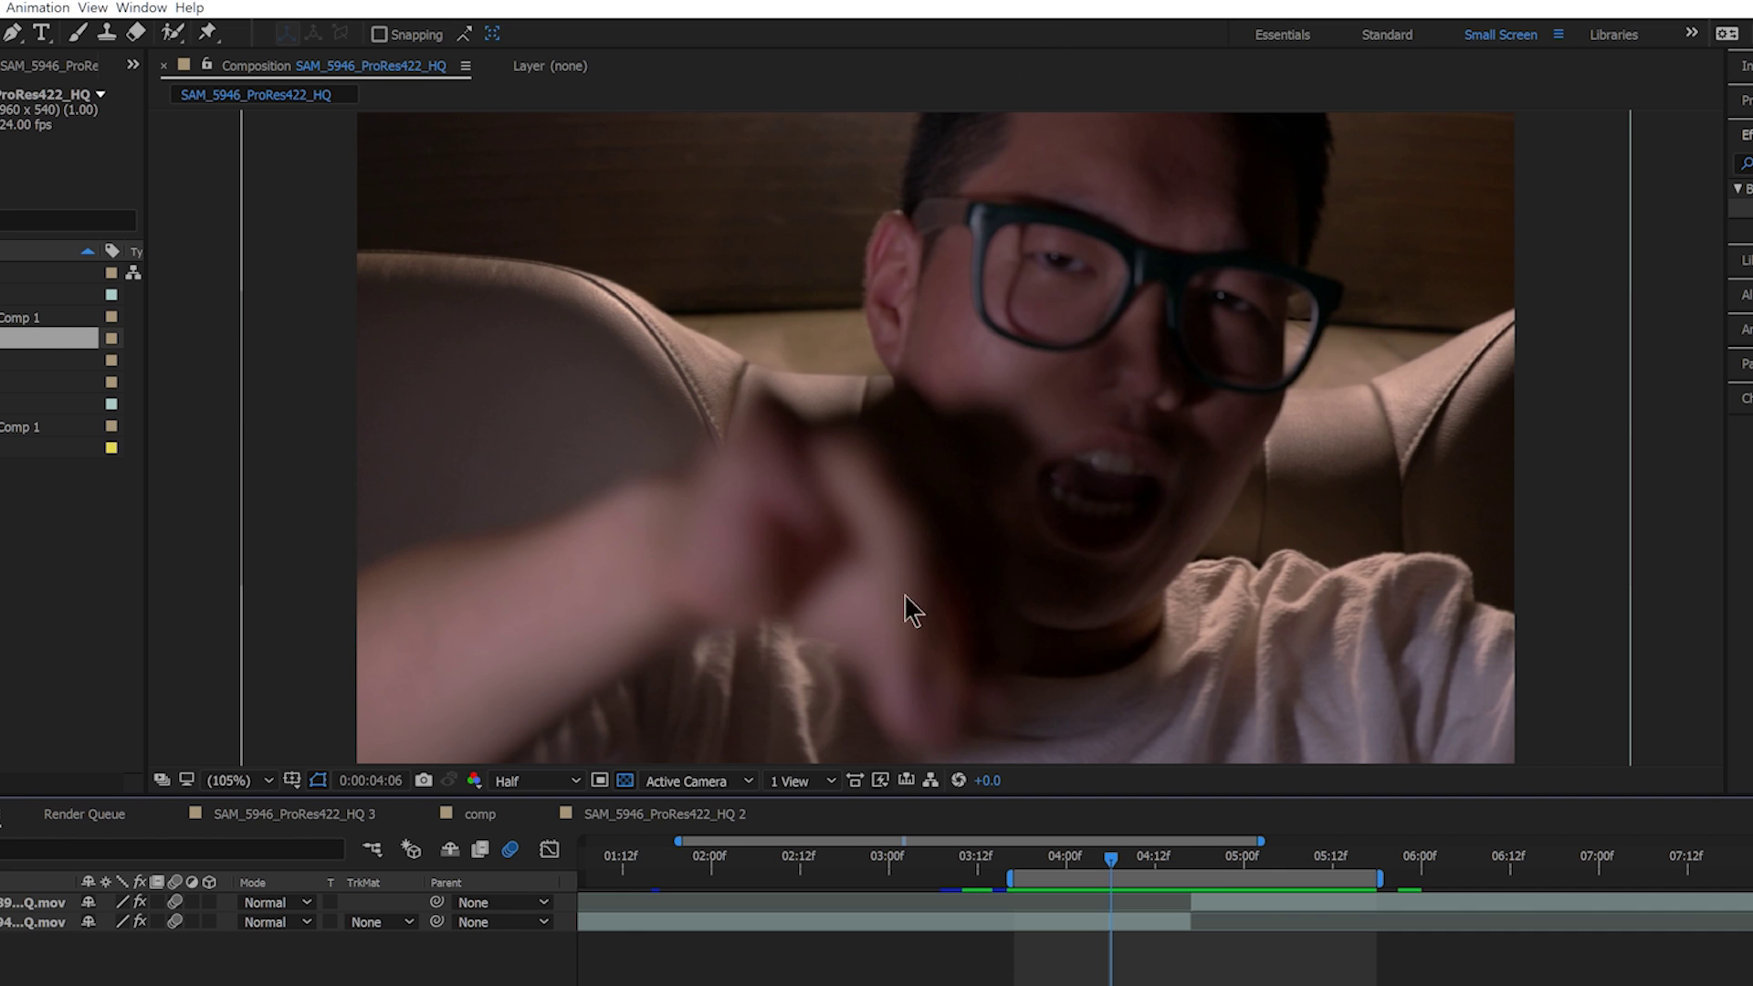
left_click_drag(1148, 853, 1318, 880)
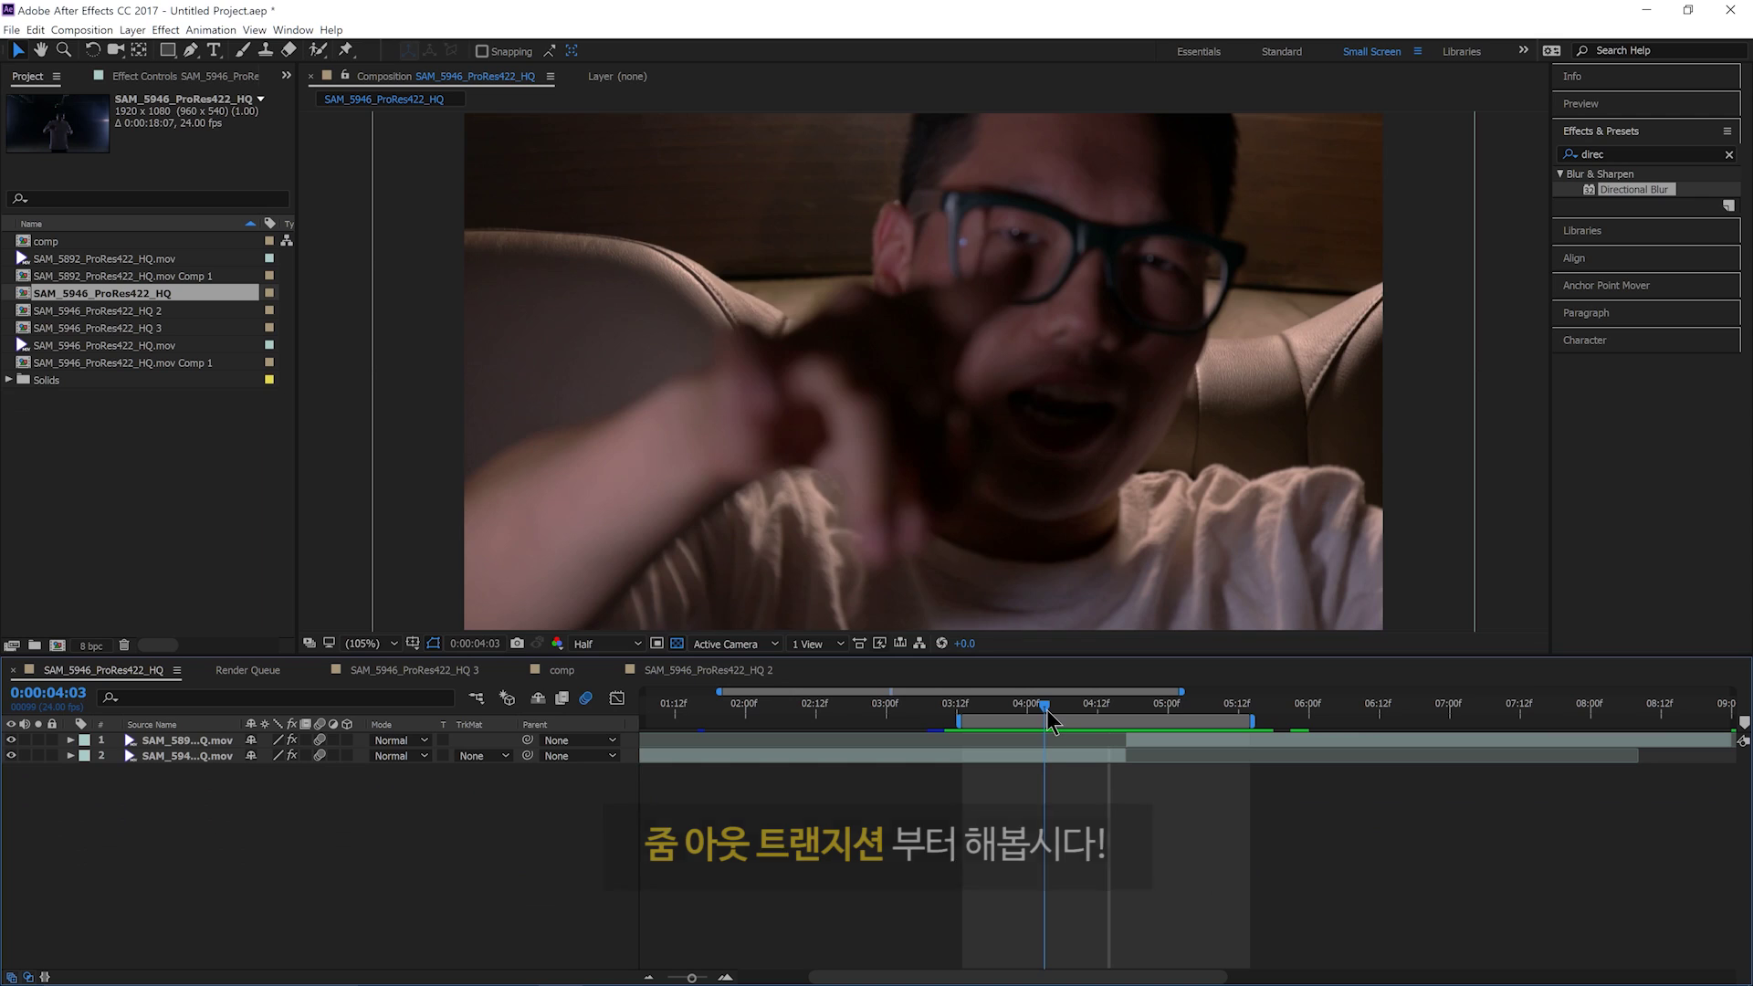
left_click_drag(1047, 709, 1064, 740)
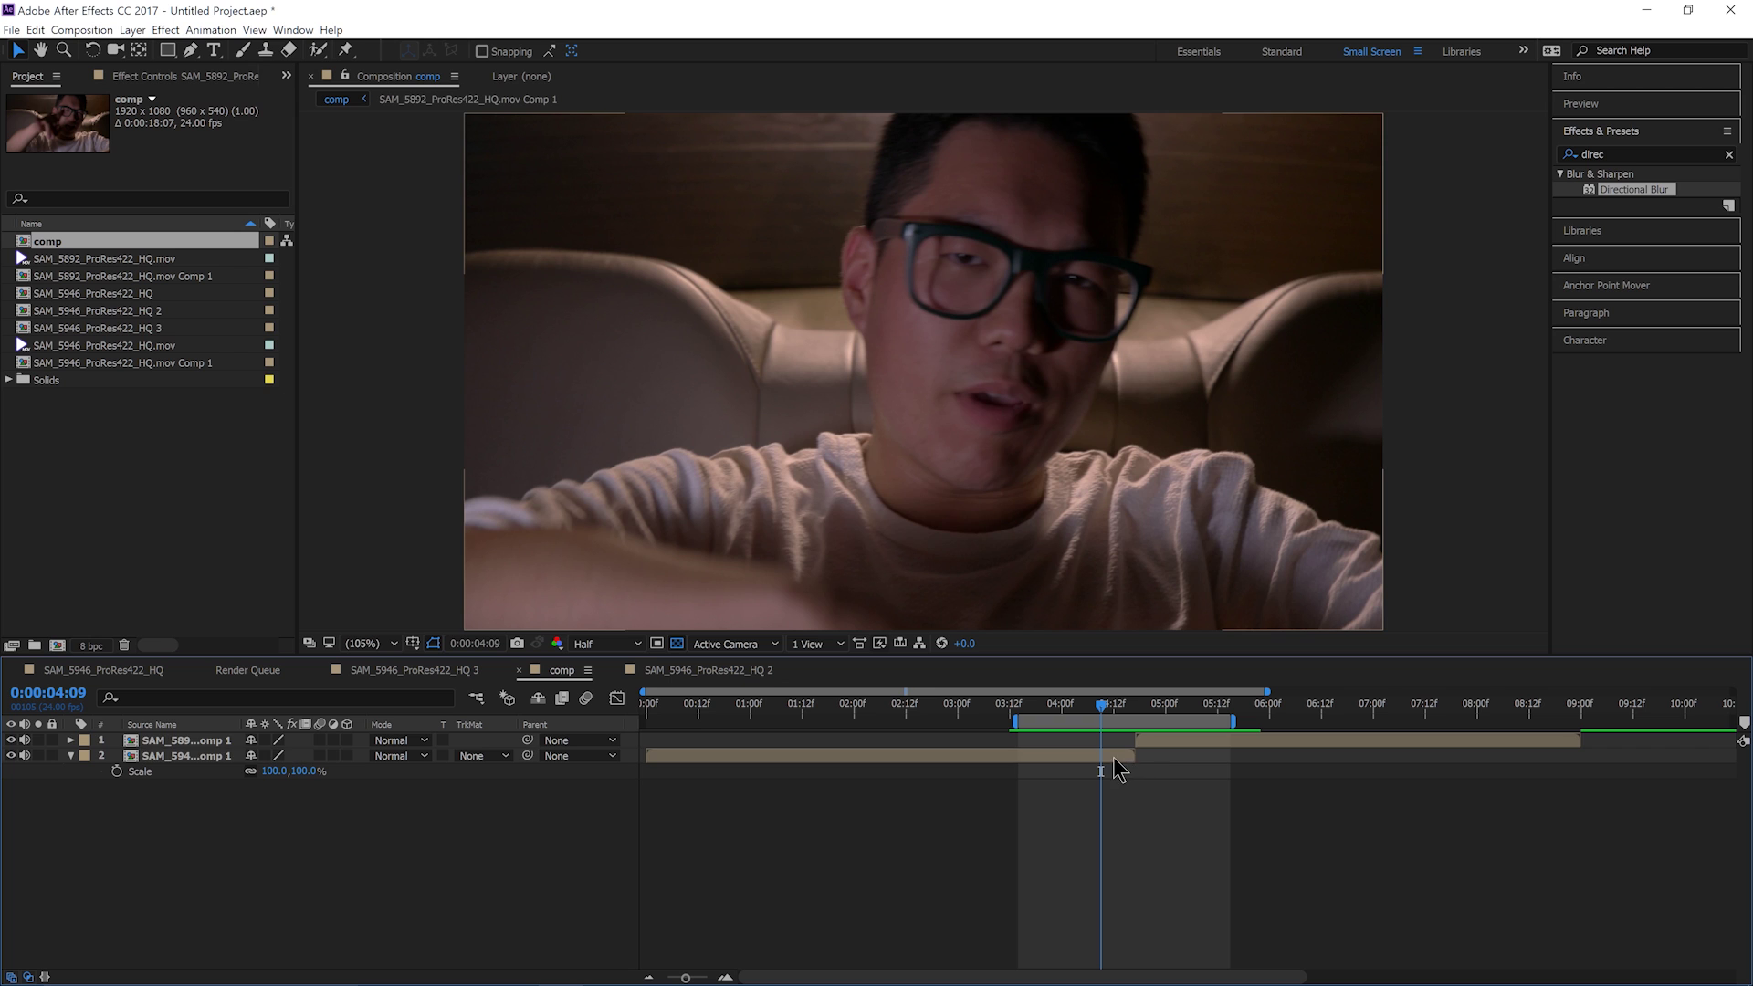
Step: Examine the two clip layers on either side of the cut in the comp composition
left_click(1115, 759)
left_click(1162, 742)
left_click(1117, 758)
left_click(1158, 741)
left_click(1118, 754)
left_click_drag(221, 743, 230, 782)
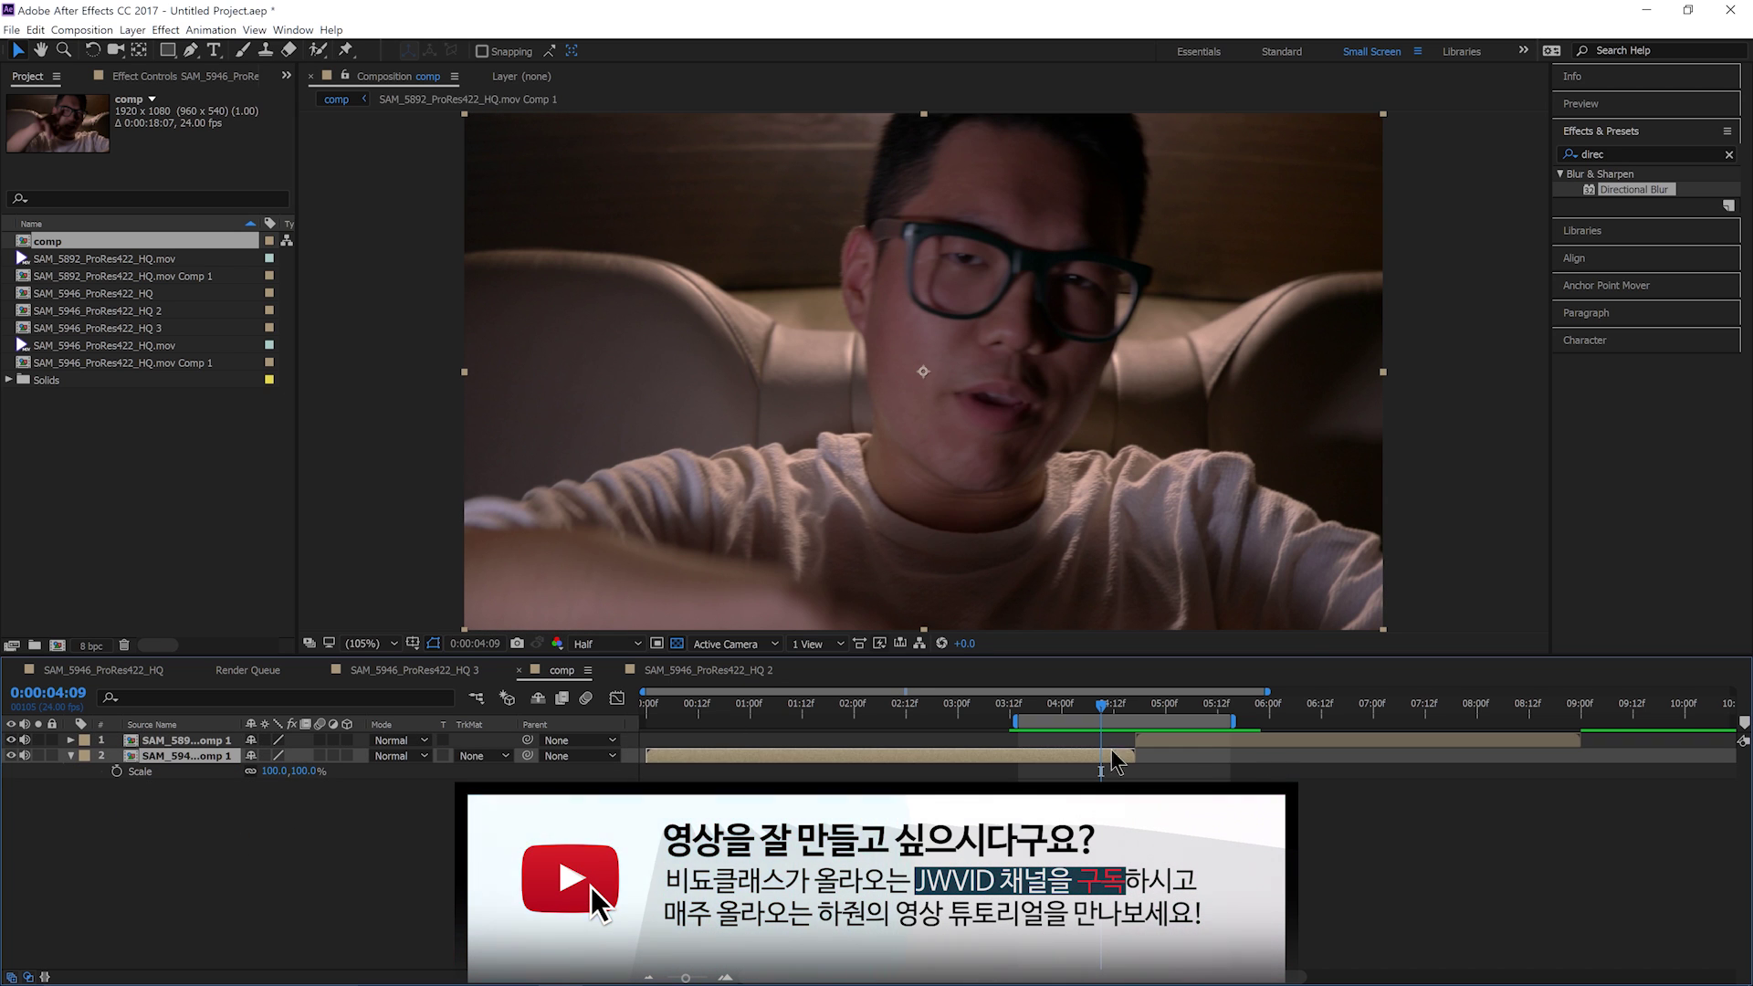
left_click(1188, 788)
Step: Move to the cut at 0:00:04:17 and inspect where the lower clip ends and the upper clip starts
left_click_drag(1105, 717, 1151, 742)
left_click(1088, 757)
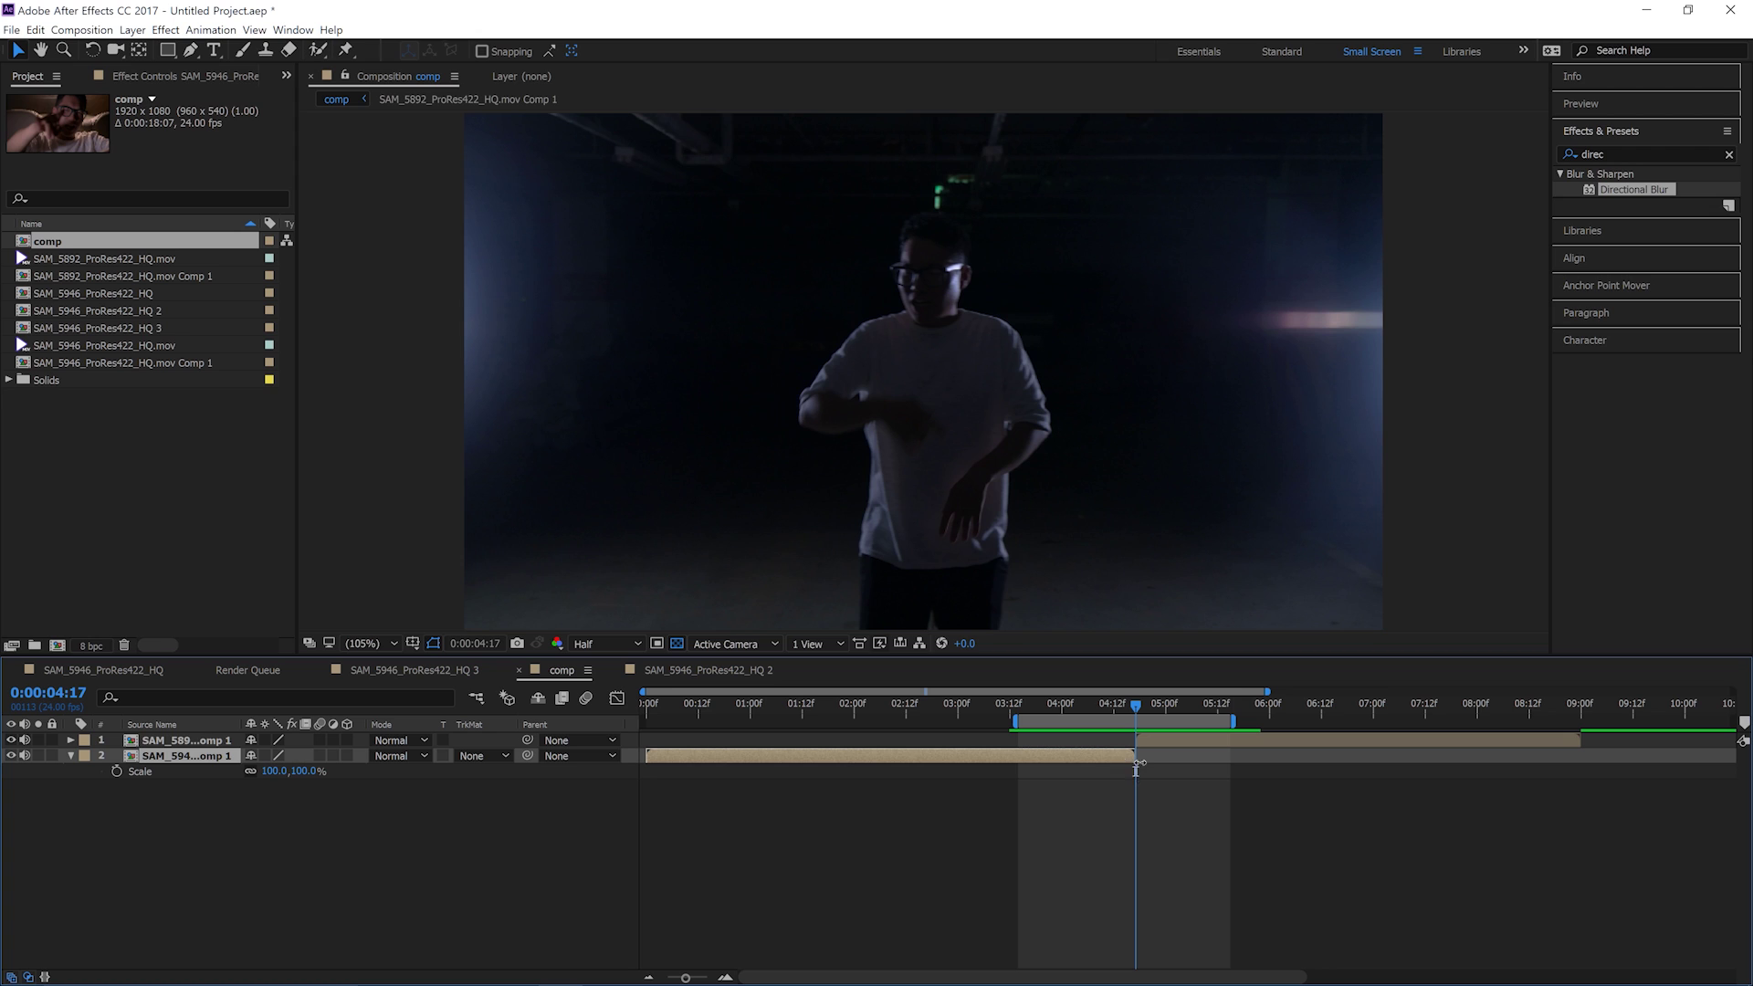
left_click(725, 977)
left_click(726, 977)
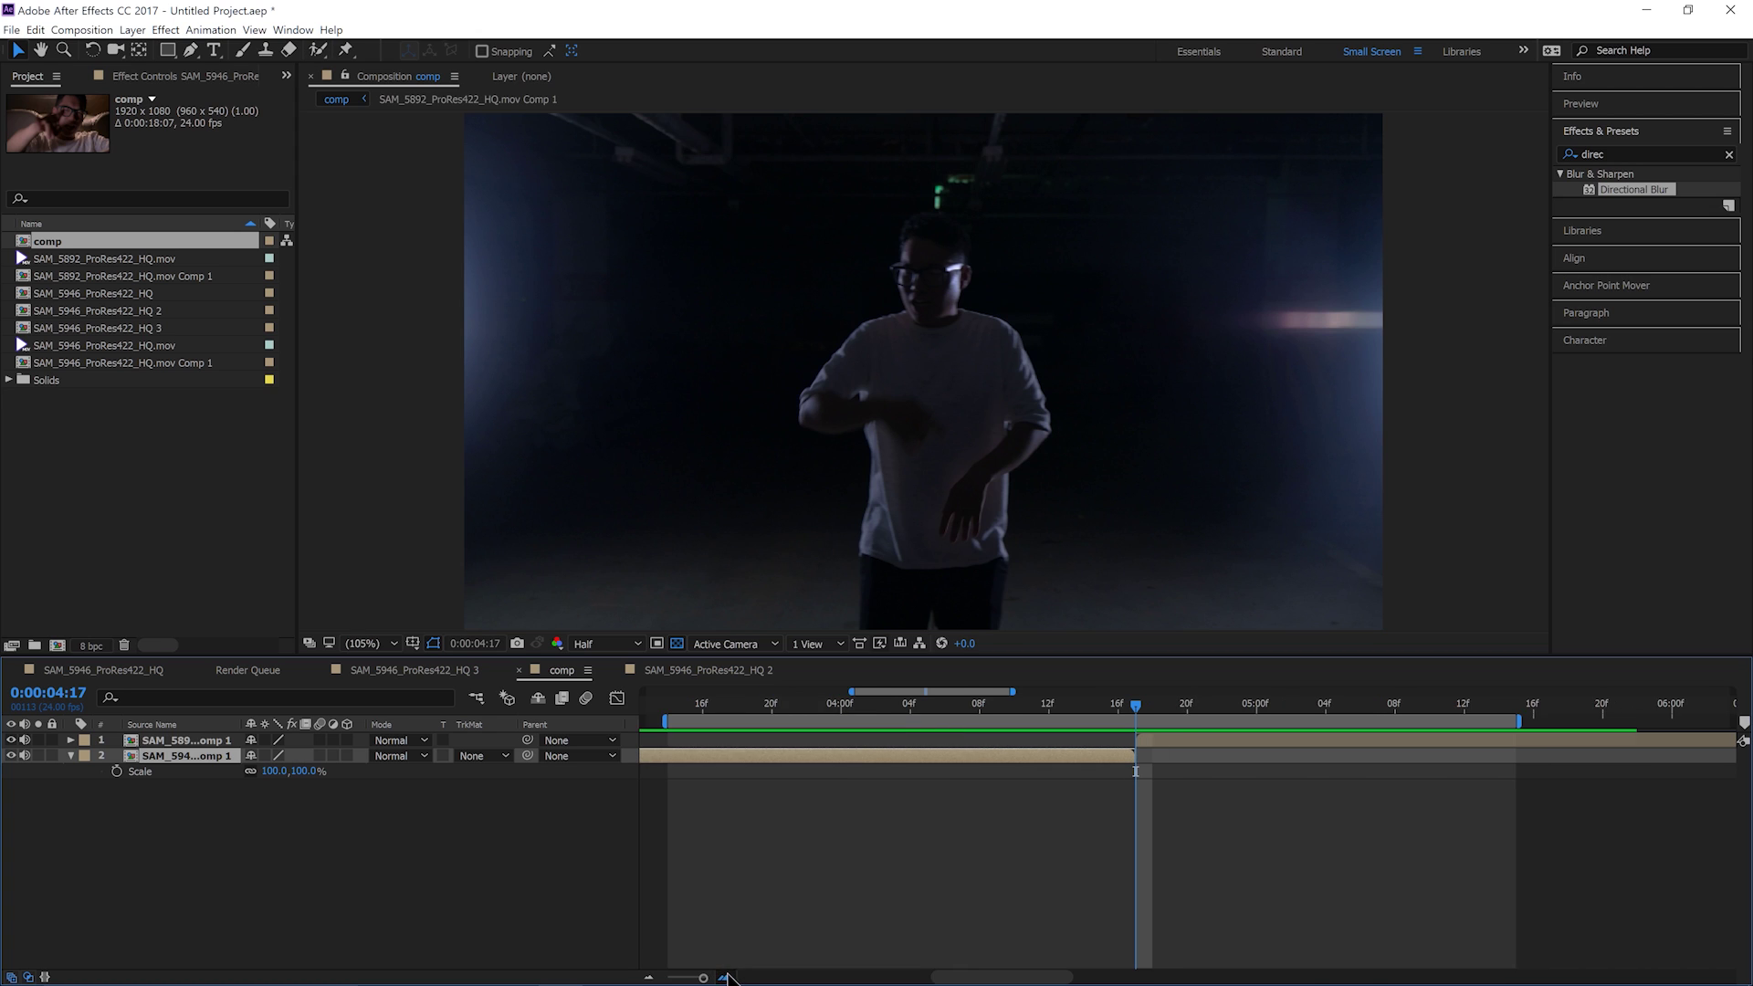
left_click(726, 977)
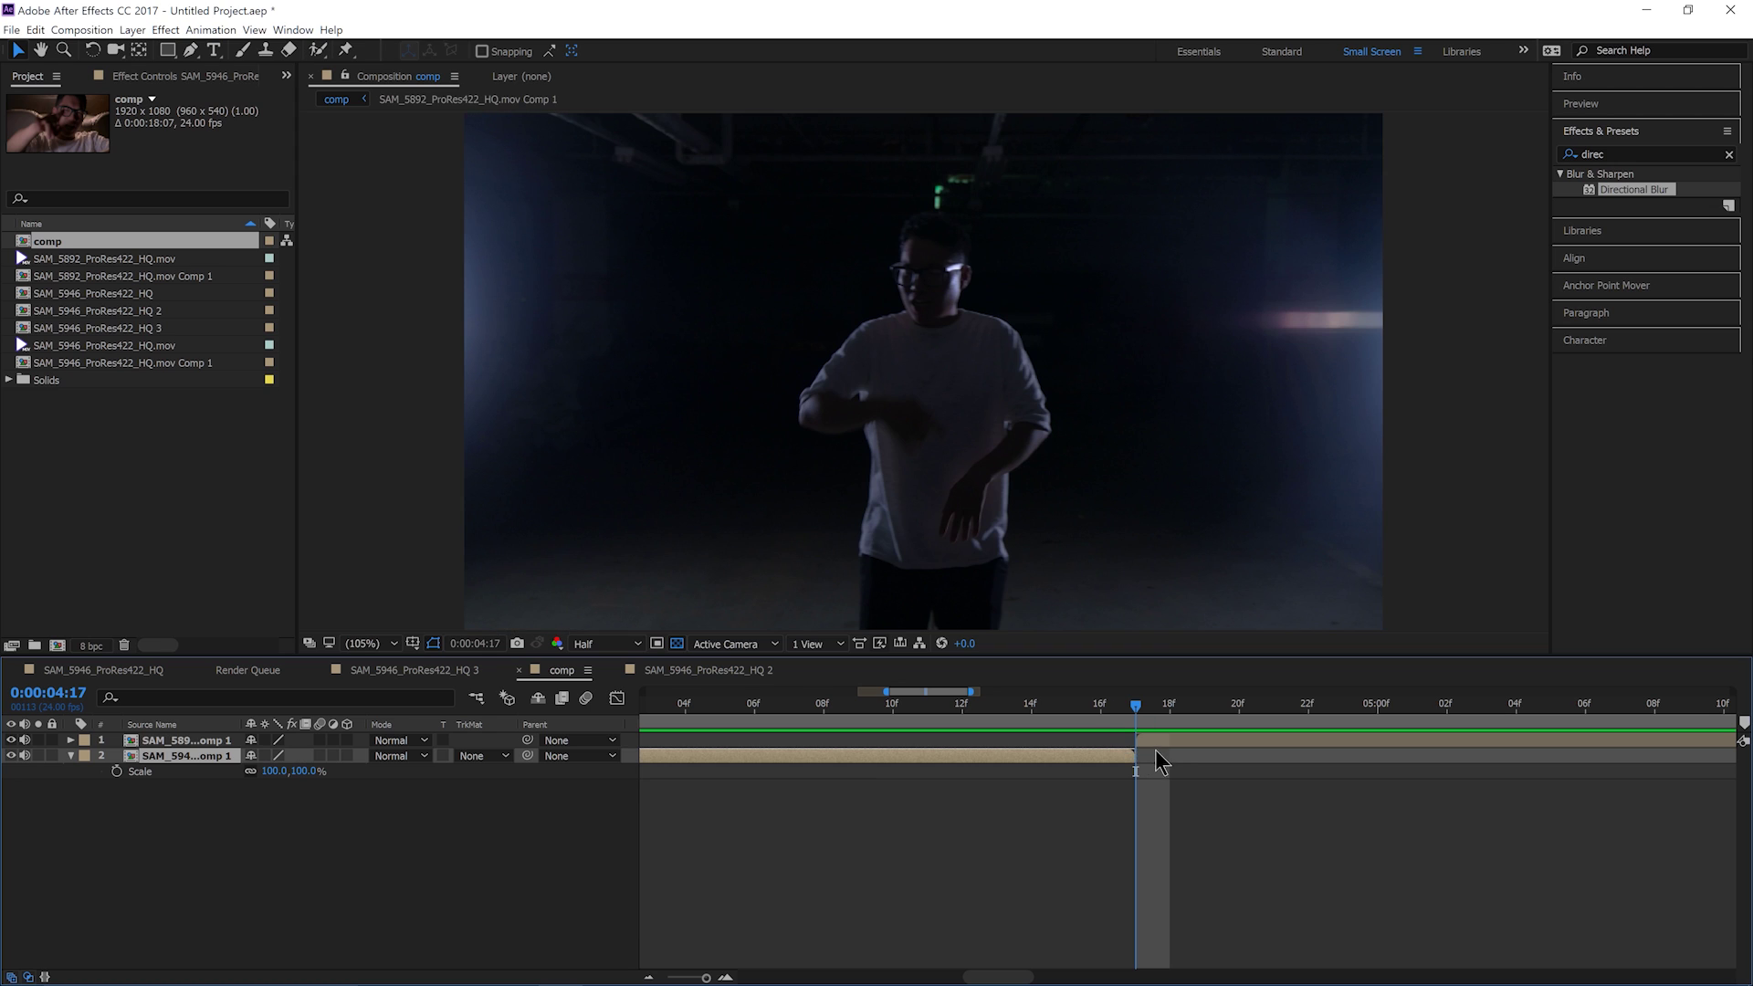
left_click(1146, 741)
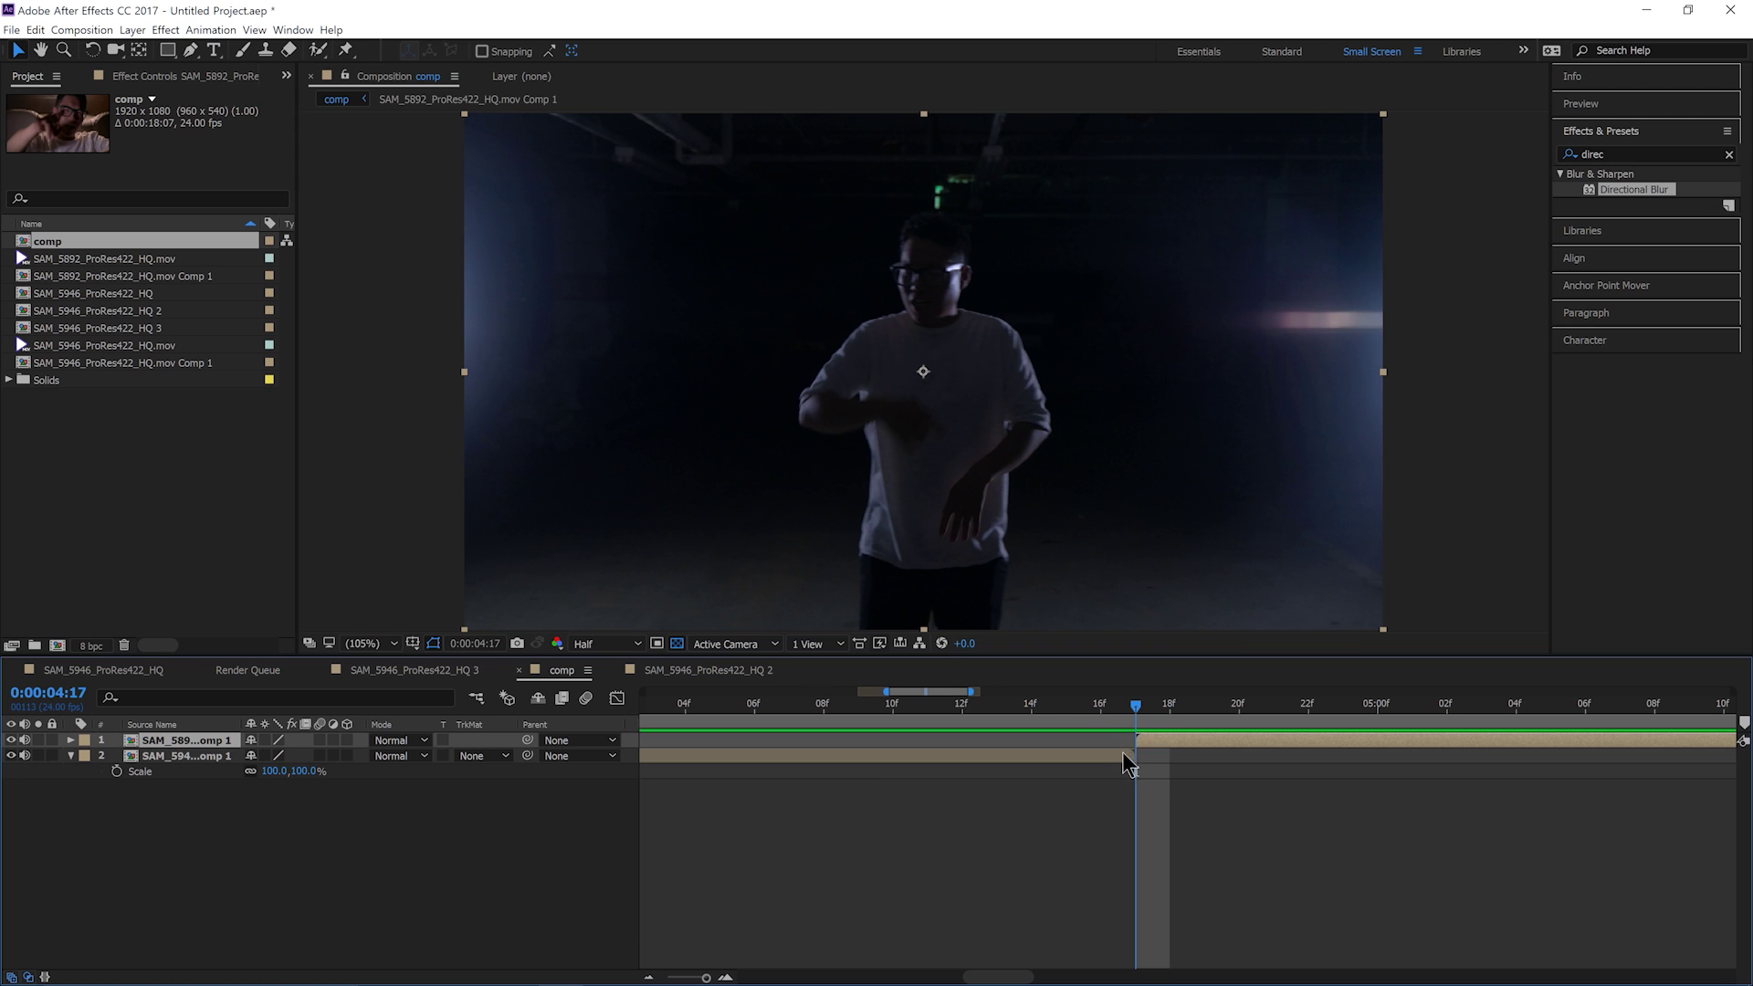
left_click(1127, 754)
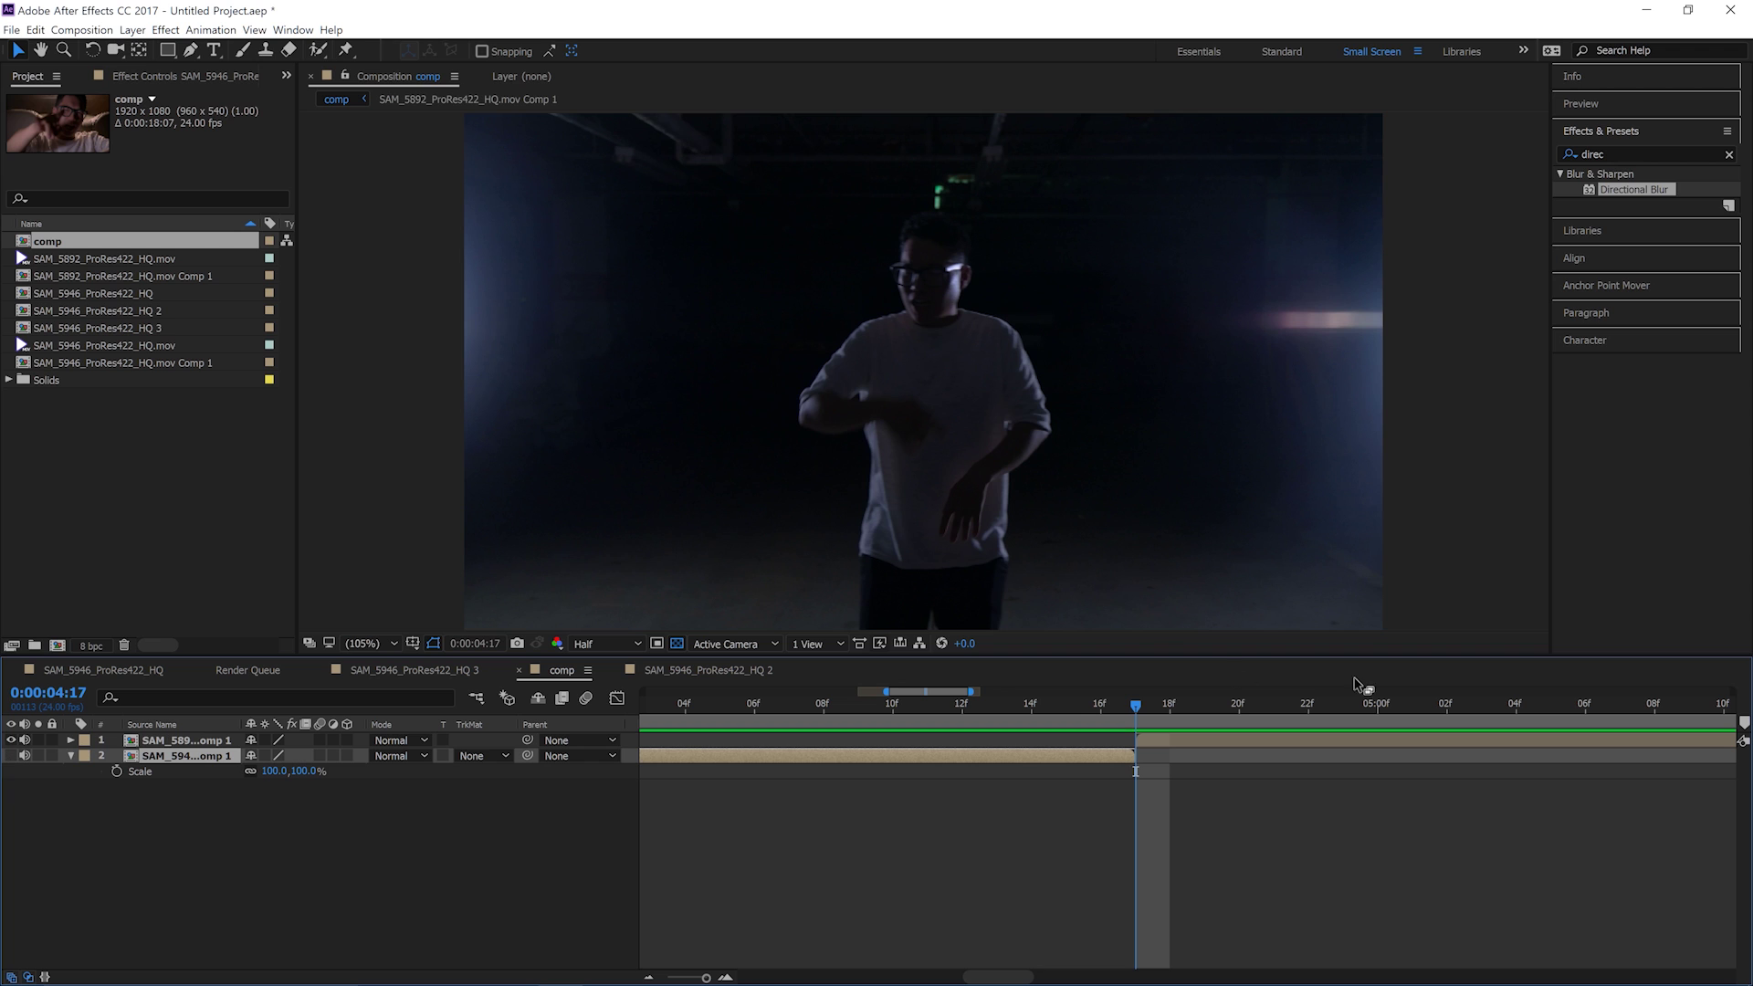
left_click(1157, 742)
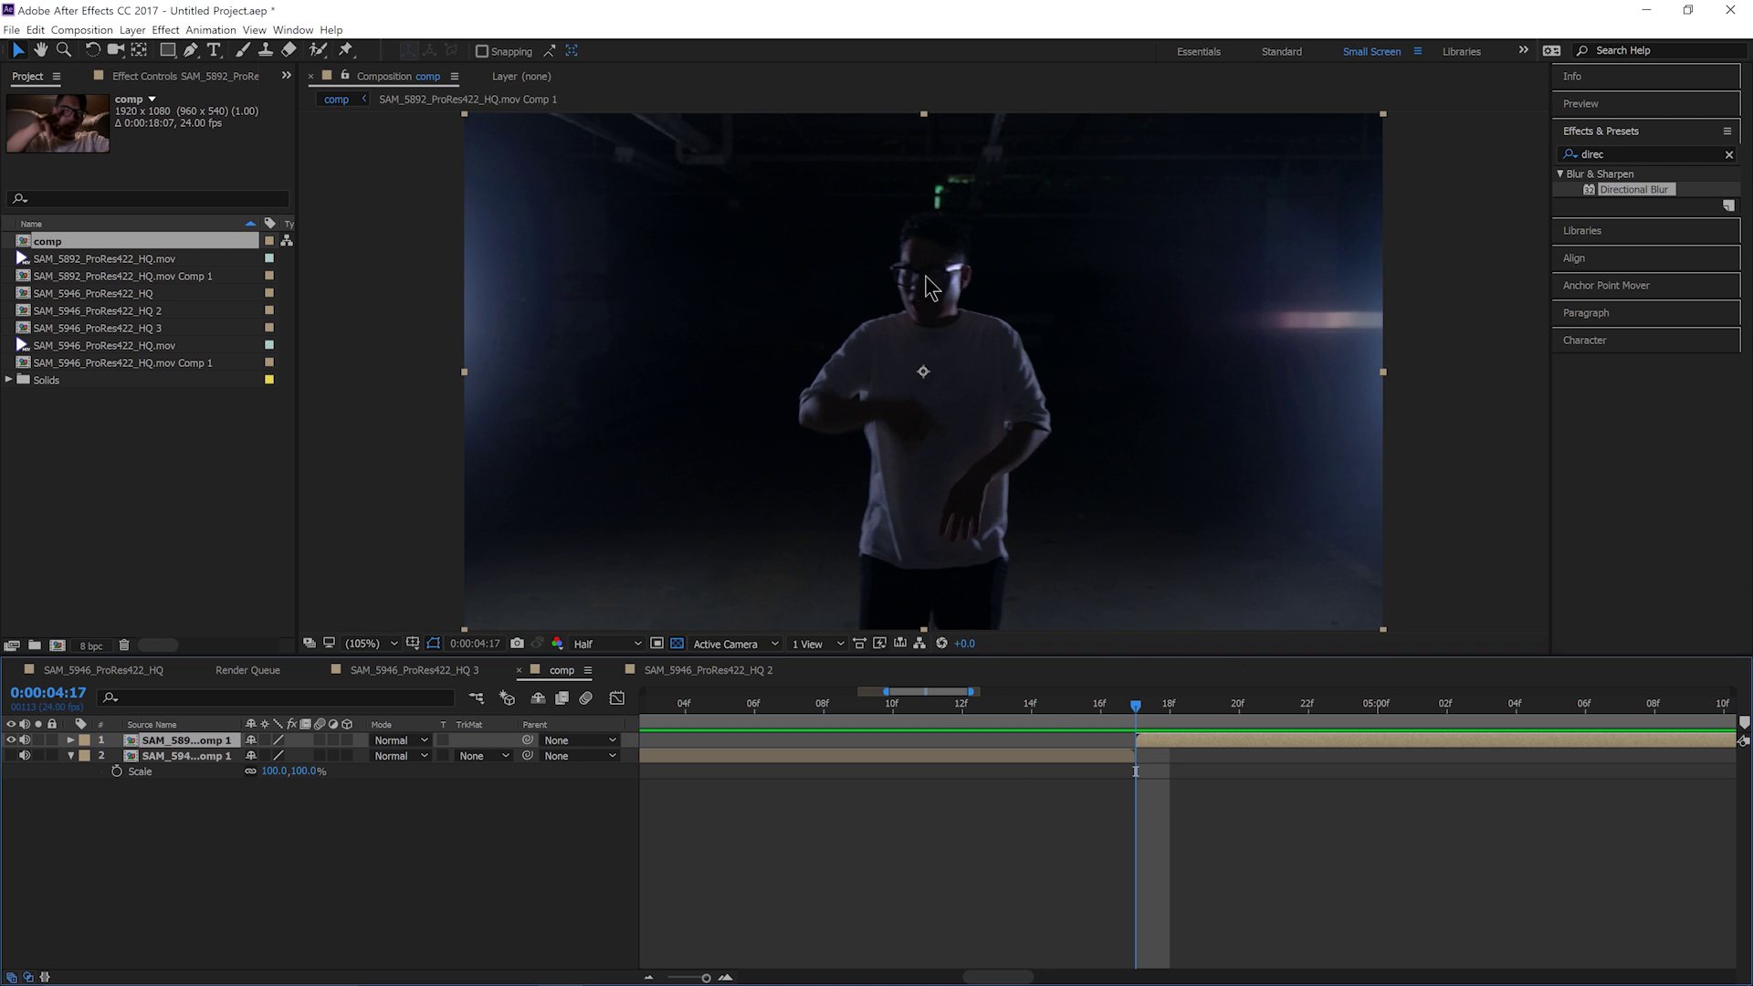
Step: Make the lower clip visible and start Scale keyframing with a 100% keyframe on its last frame, 0:00:04:16
left_click_drag(1138, 712, 1101, 708)
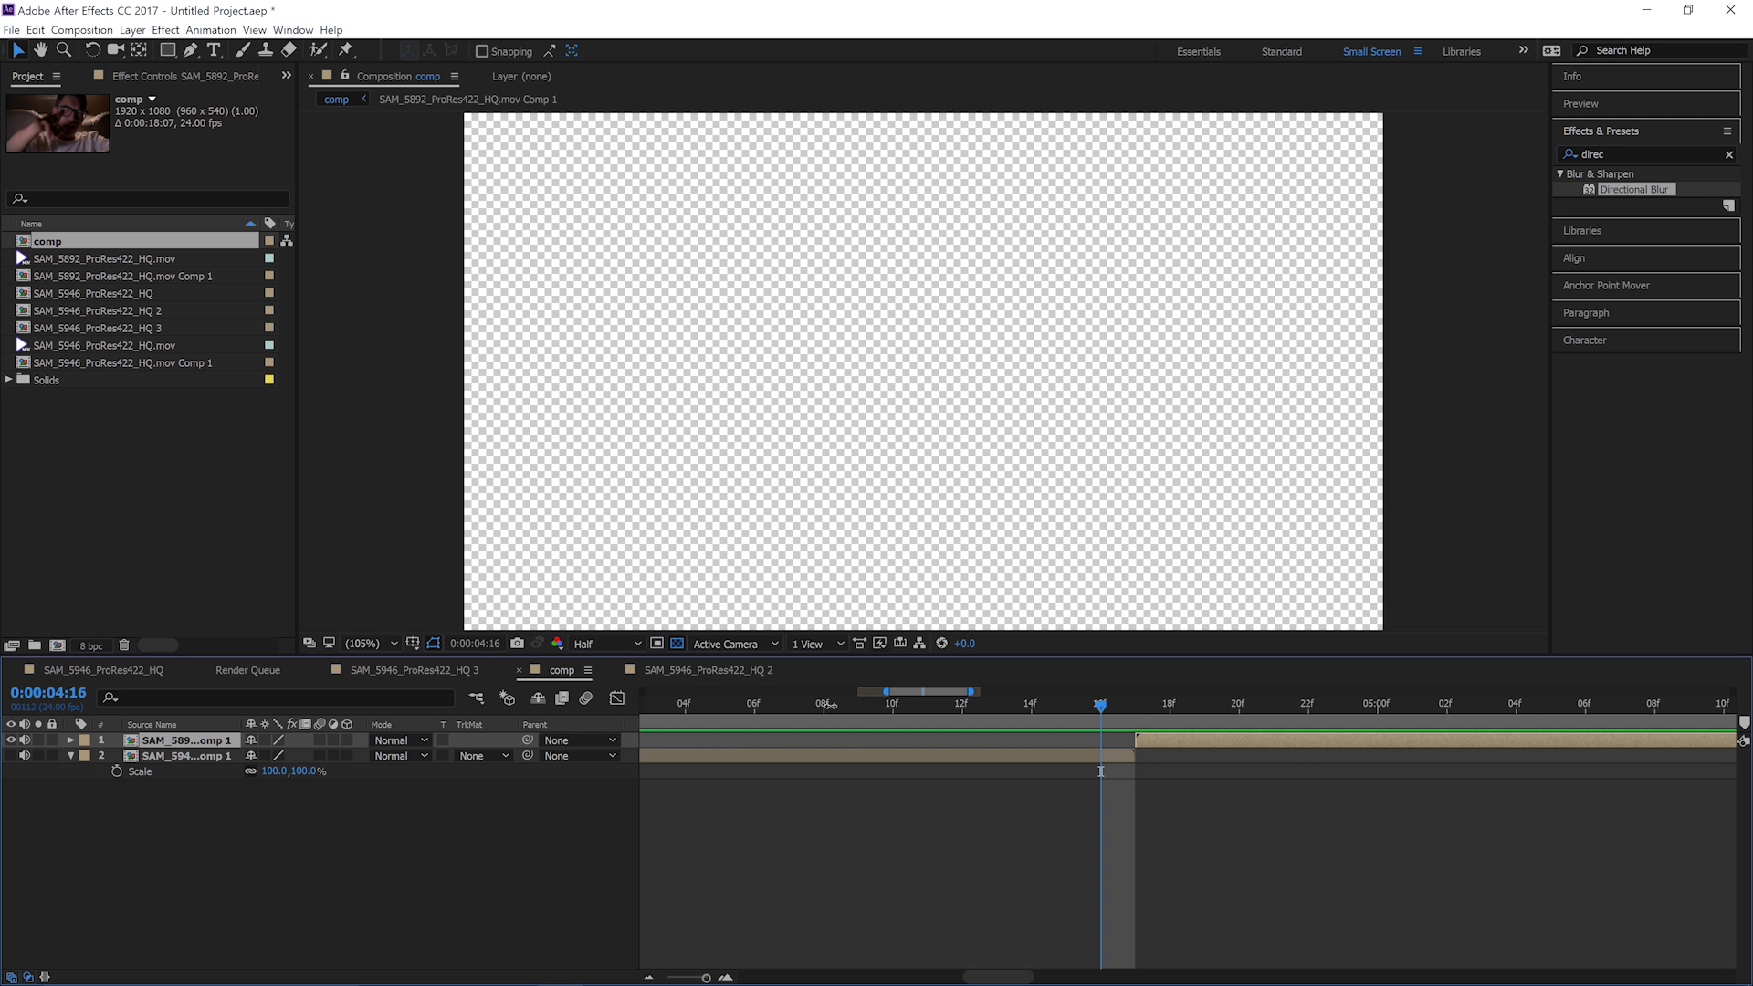
left_click(11, 756)
left_click(1119, 756)
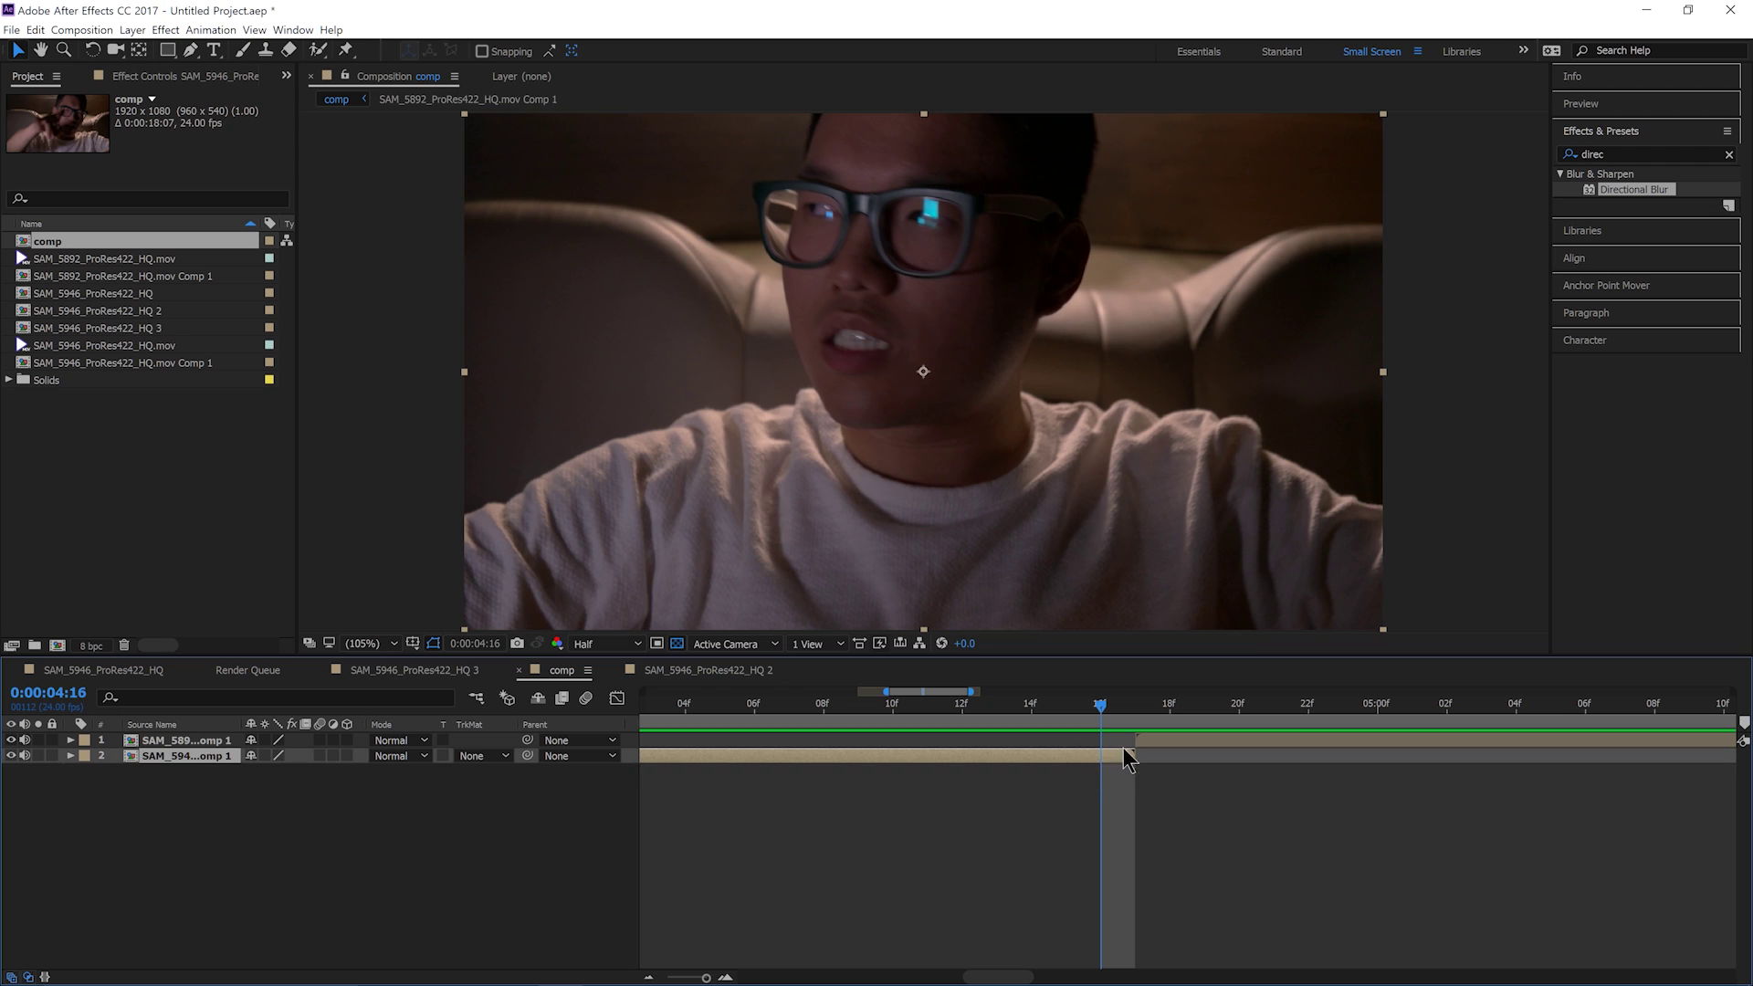
left_click(70, 756)
left_click(87, 772)
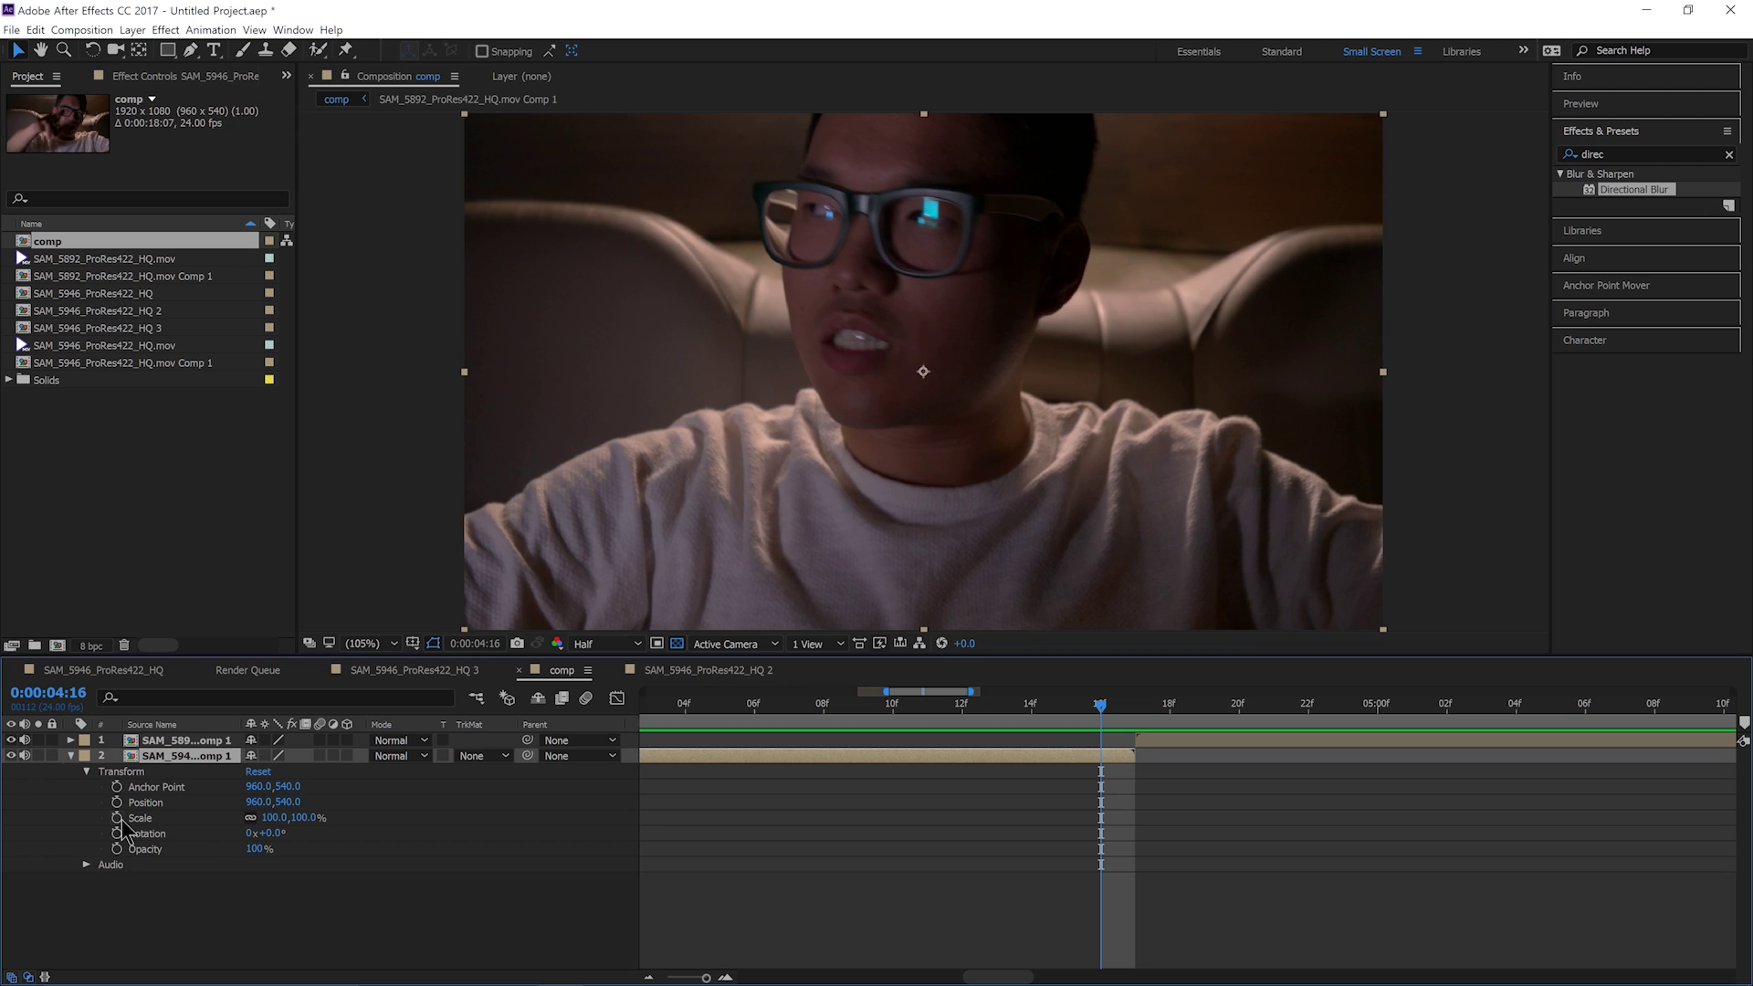
left_click(117, 817)
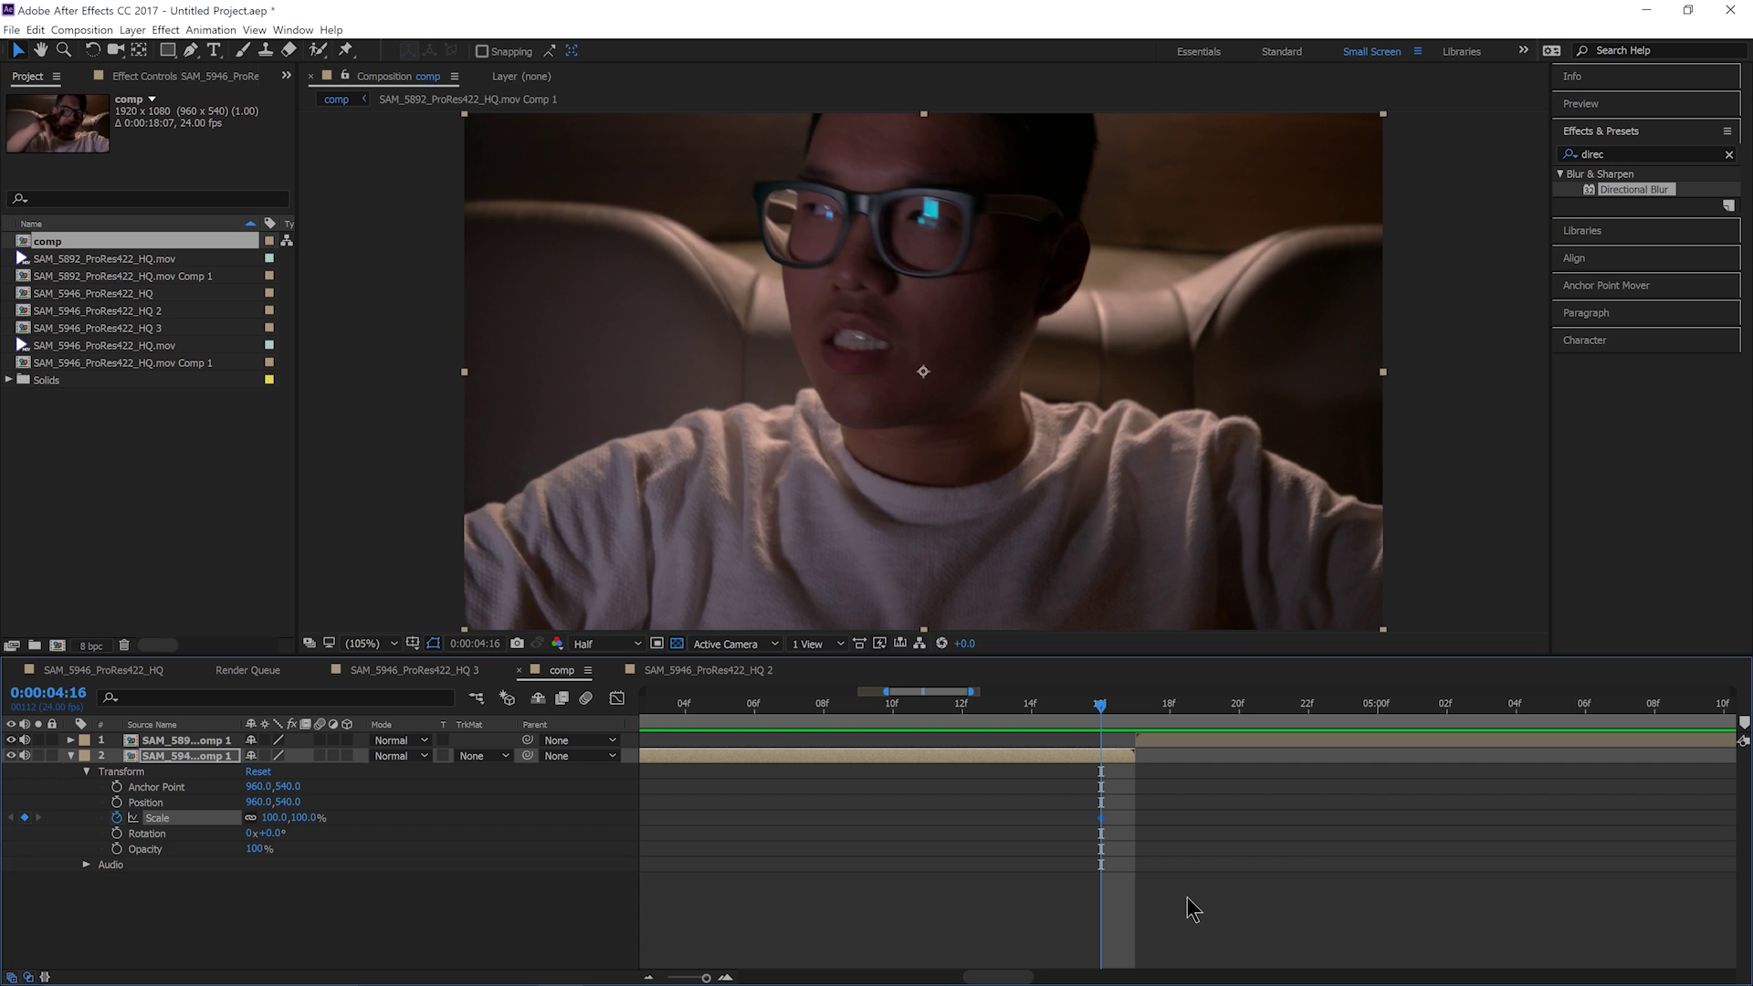
key("ctrl+shift+Left")
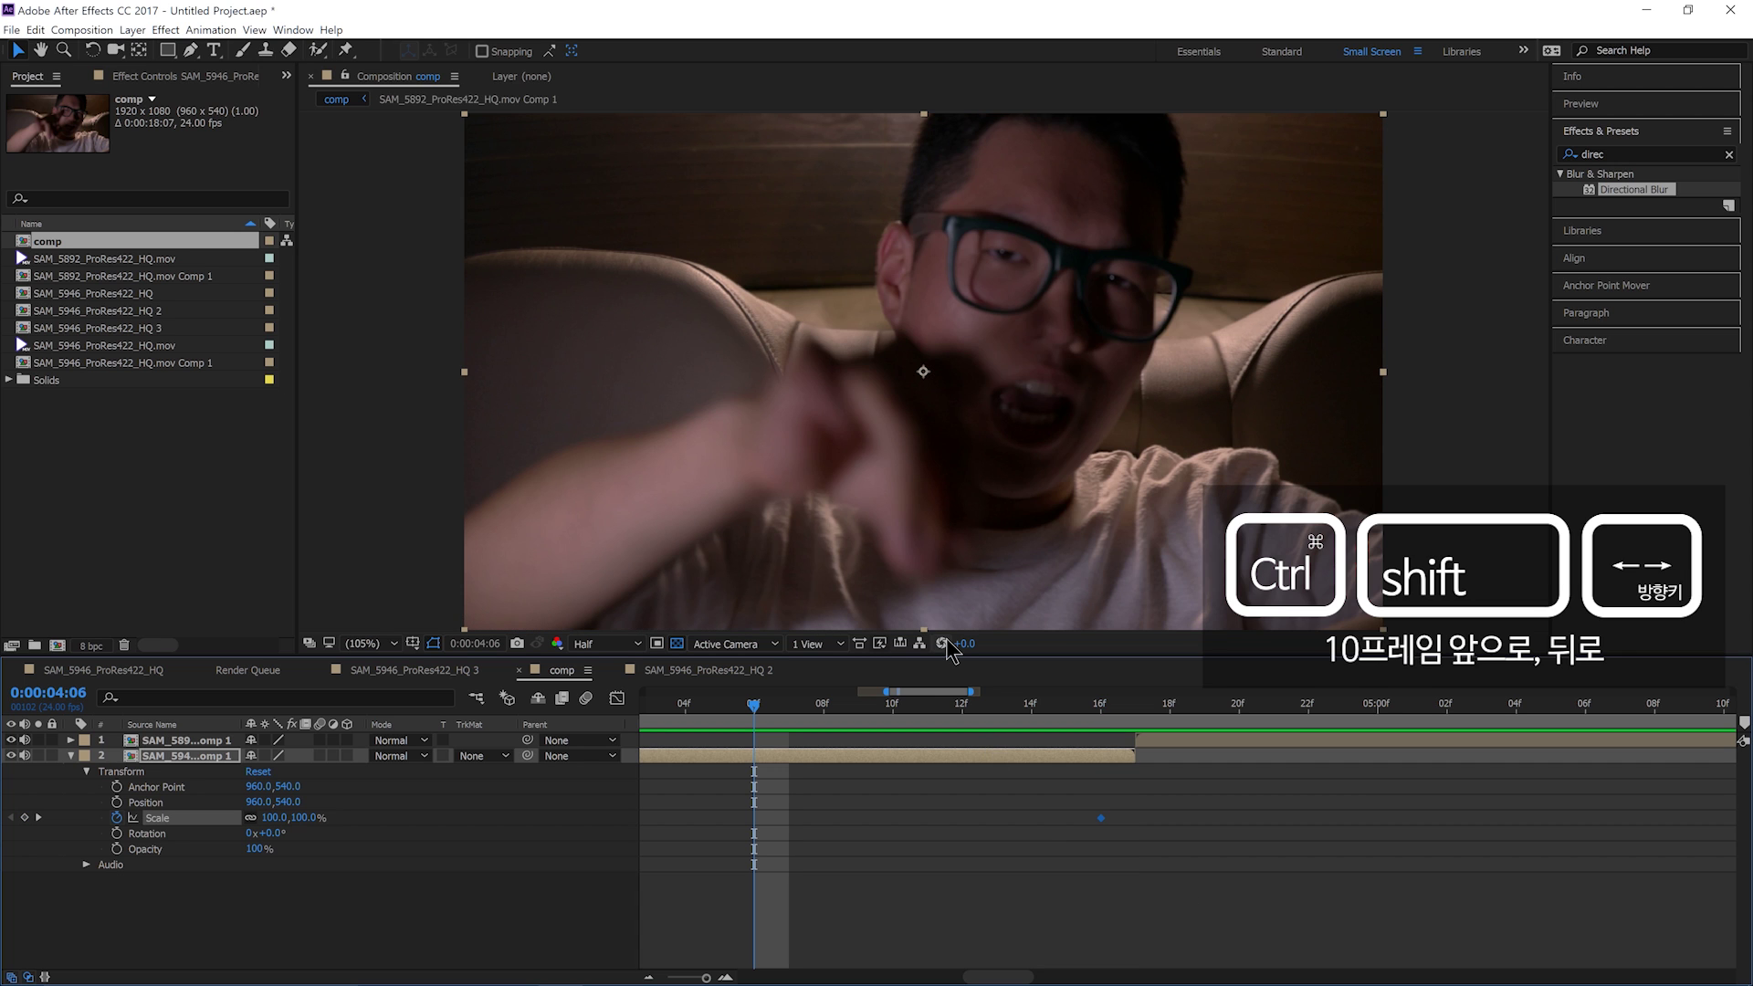
key("ctrl+shift+Right")
key("ctrl+shift+Left")
key("ctrl+shift+Right")
key("ctrl+shift+Left")
key("ctrl+shift+Right")
key("ctrl+shift+Left")
key("ctrl+shift+Right")
key("ctrl+shift+Left")
key("ctrl+shift+Right")
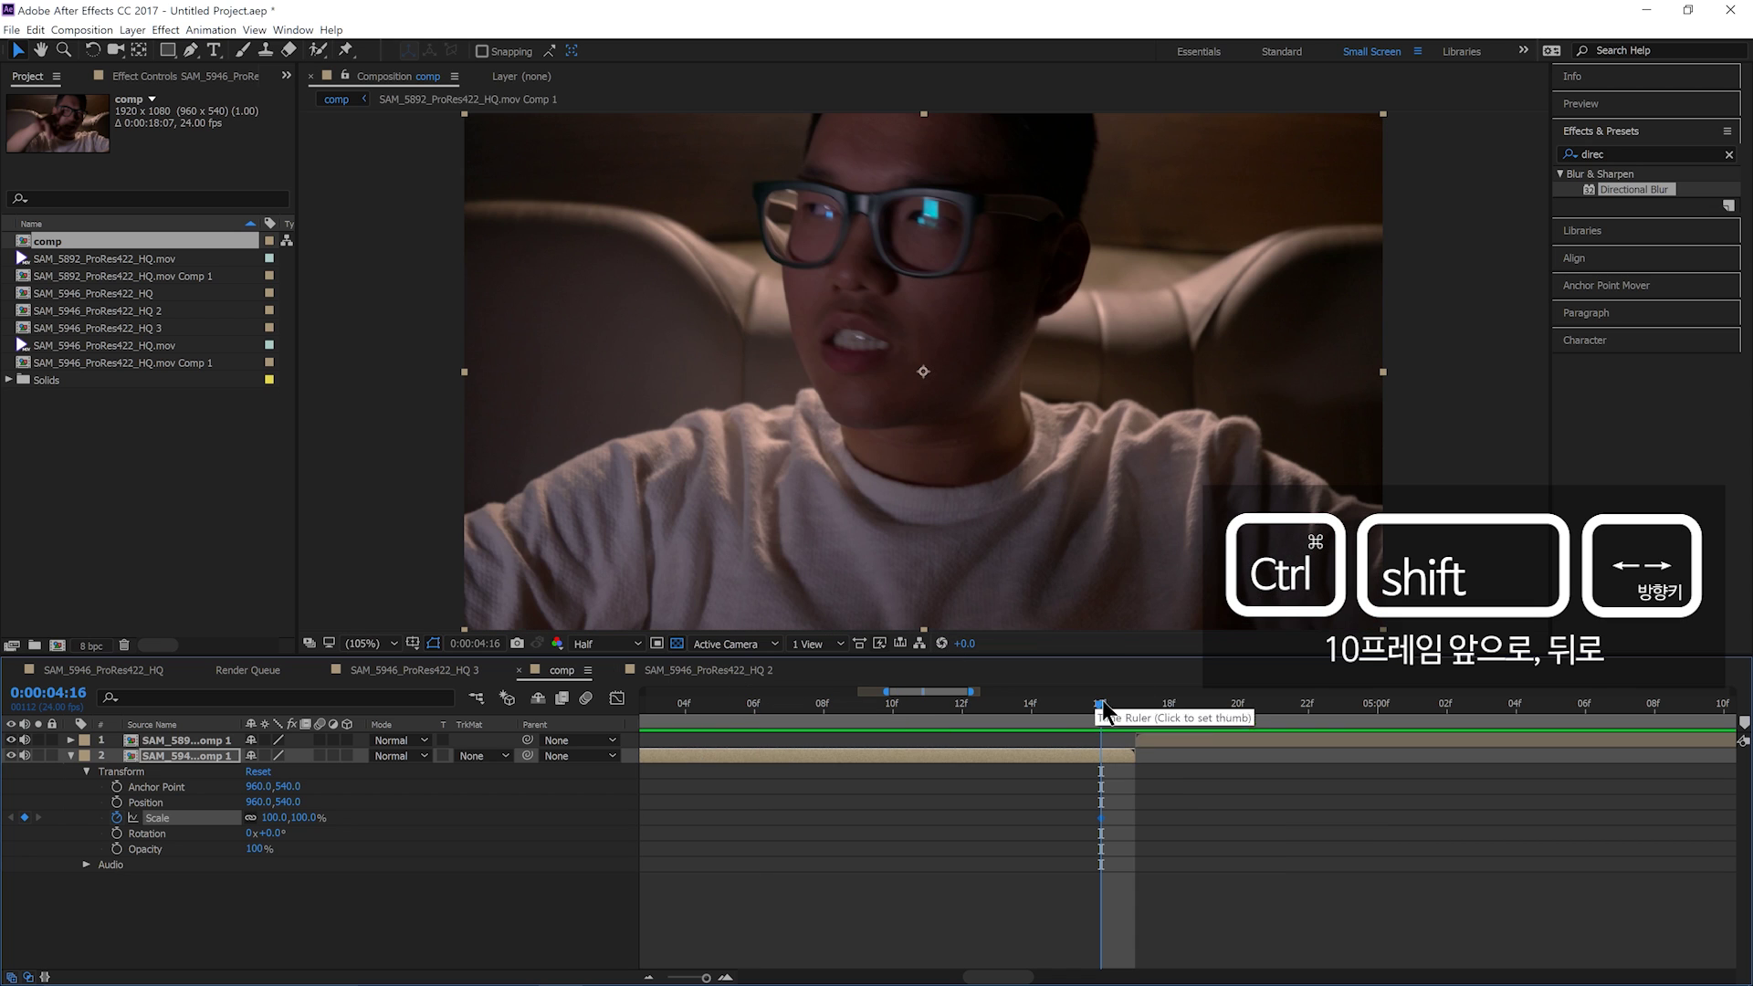
Step: Add a 100% Scale keyframe to the lower clip at 0:00:04:06 and set its keyframe at 0:00:04:16 to 50%
key("ctrl+shift+Left")
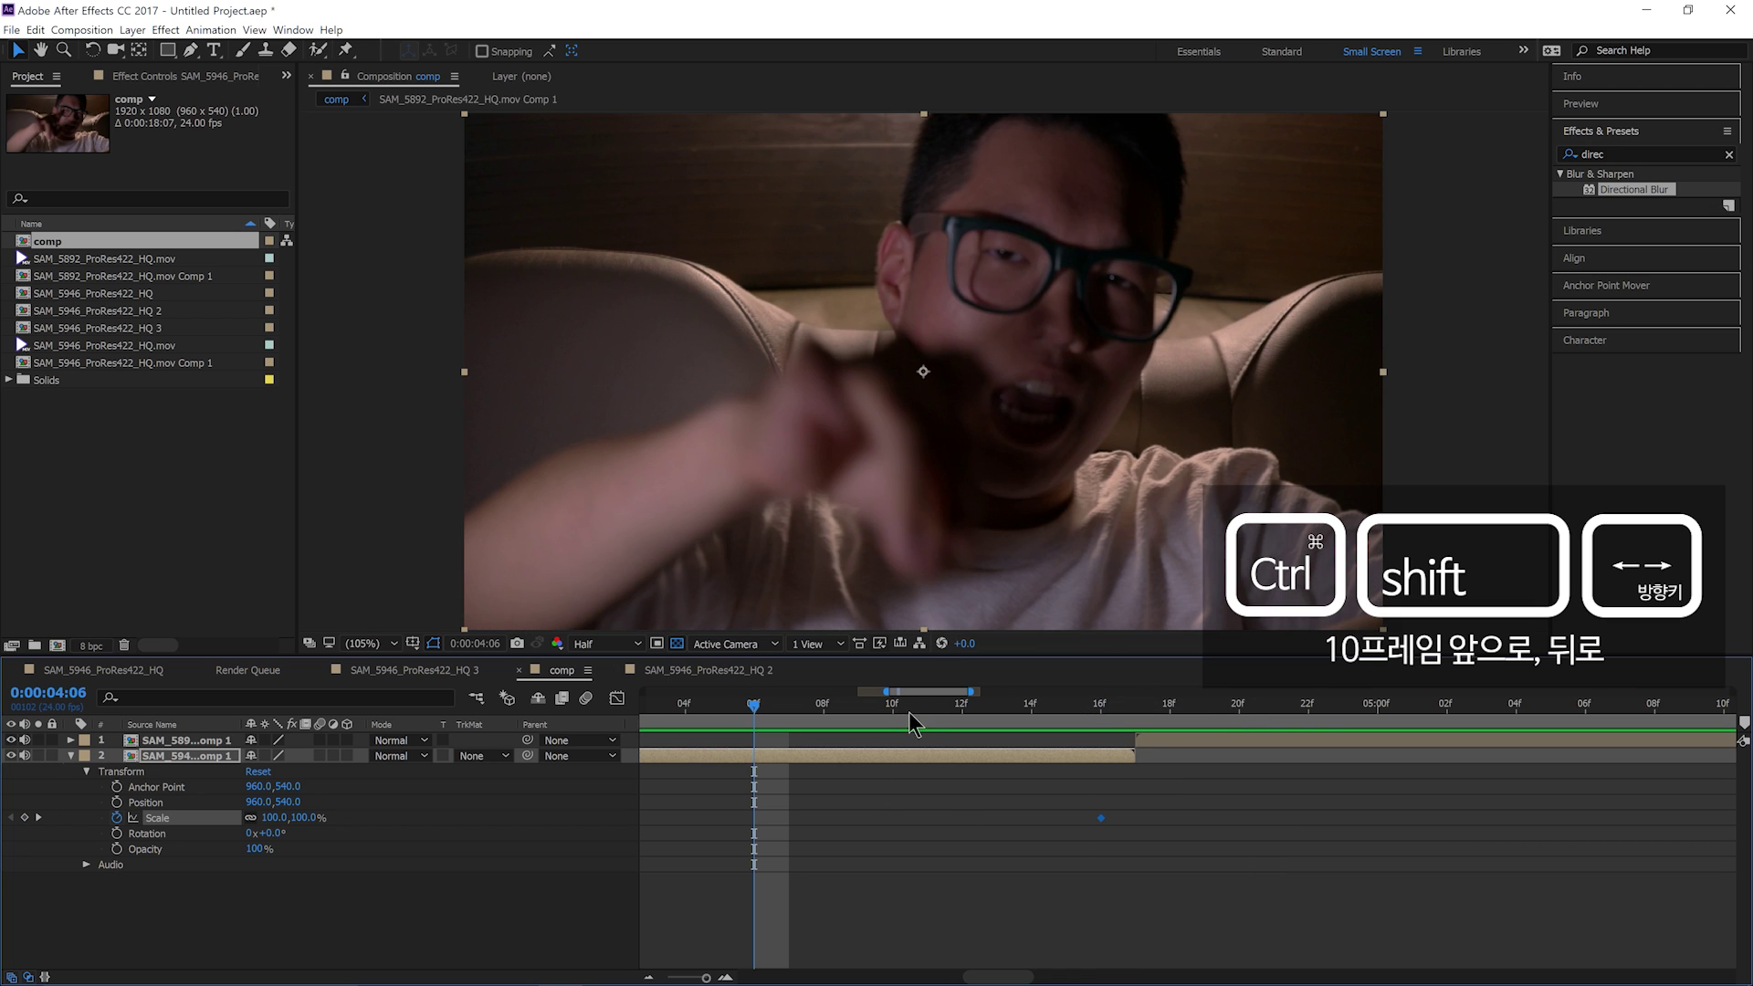
left_click(25, 818)
left_click_drag(791, 715, 1100, 717)
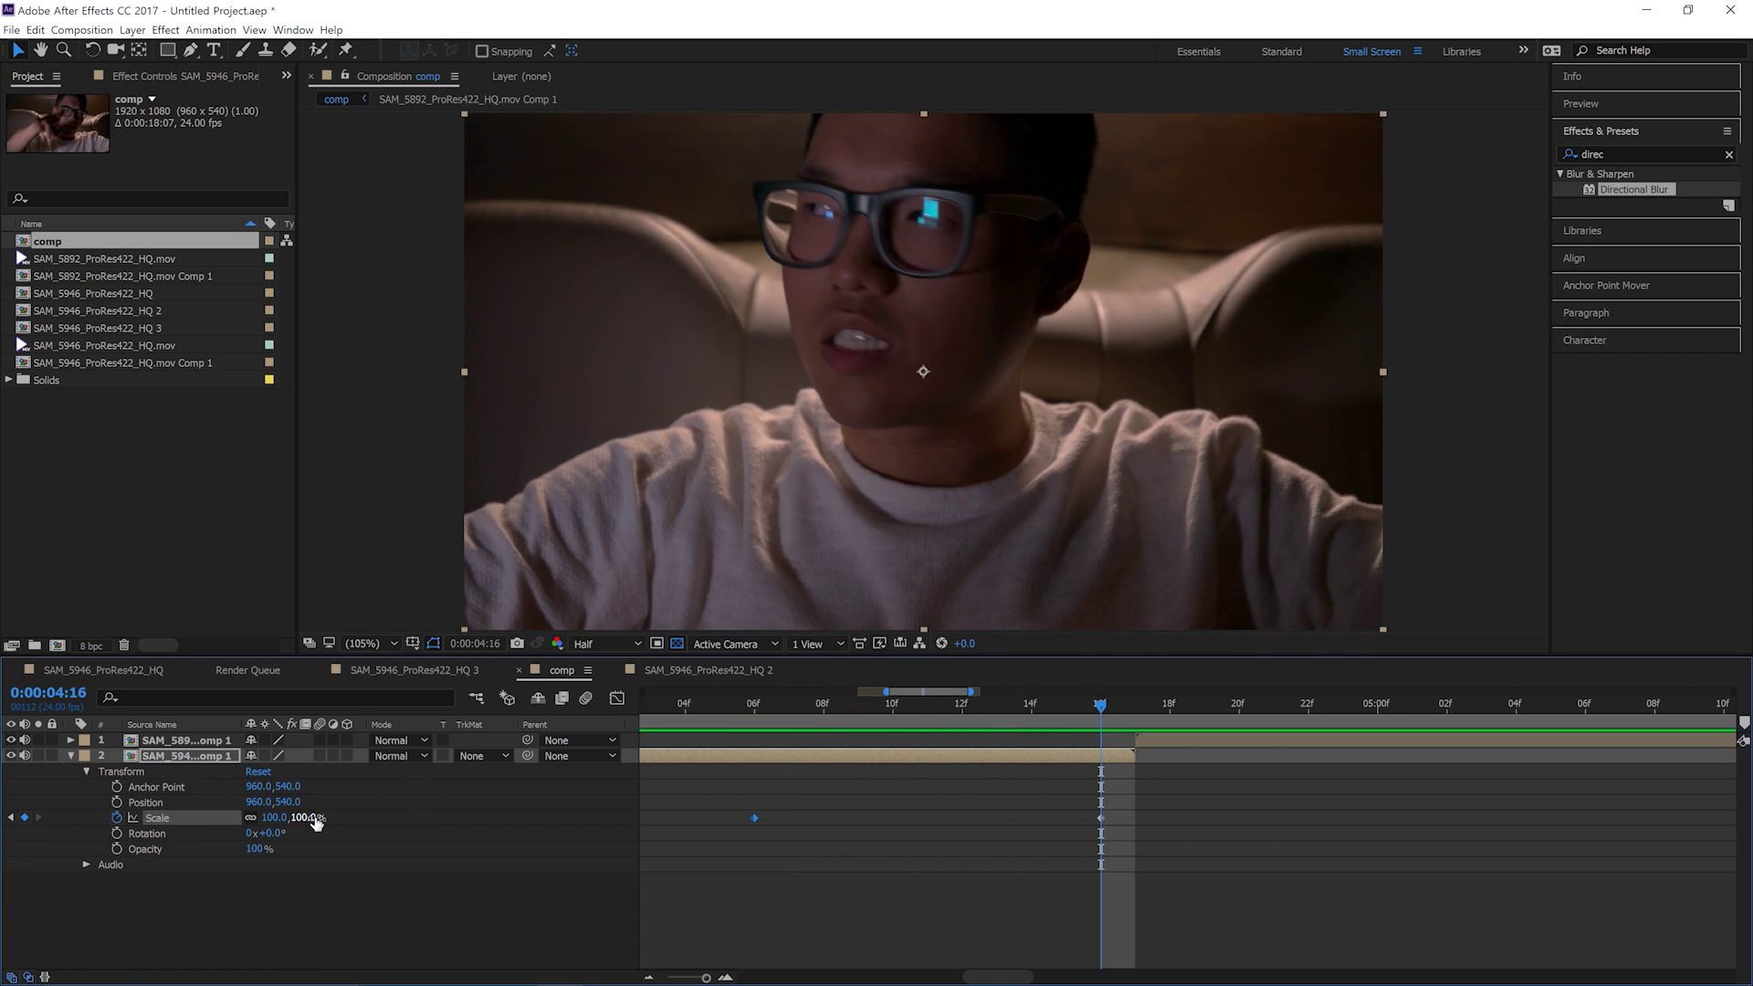
mouse_move(279, 820)
left_mouse_down()
mouse_move(248, 833)
mouse_move(274, 837)
left_mouse_up()
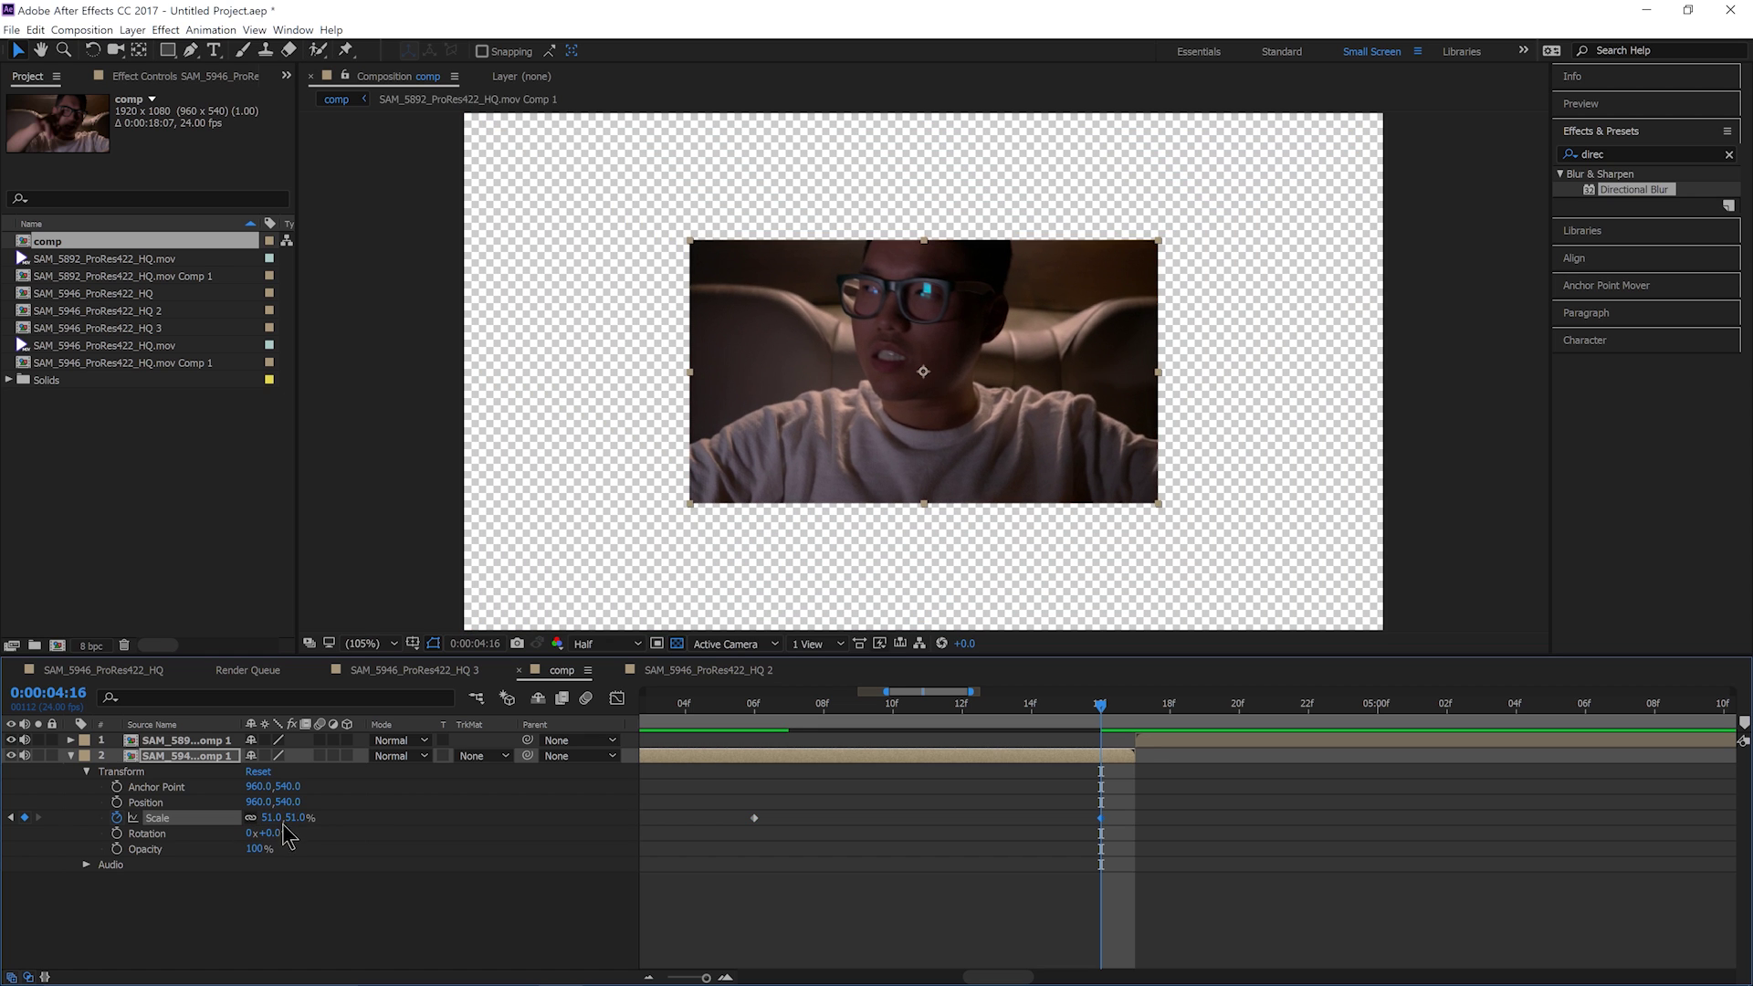
left_click(278, 819)
key("Return")
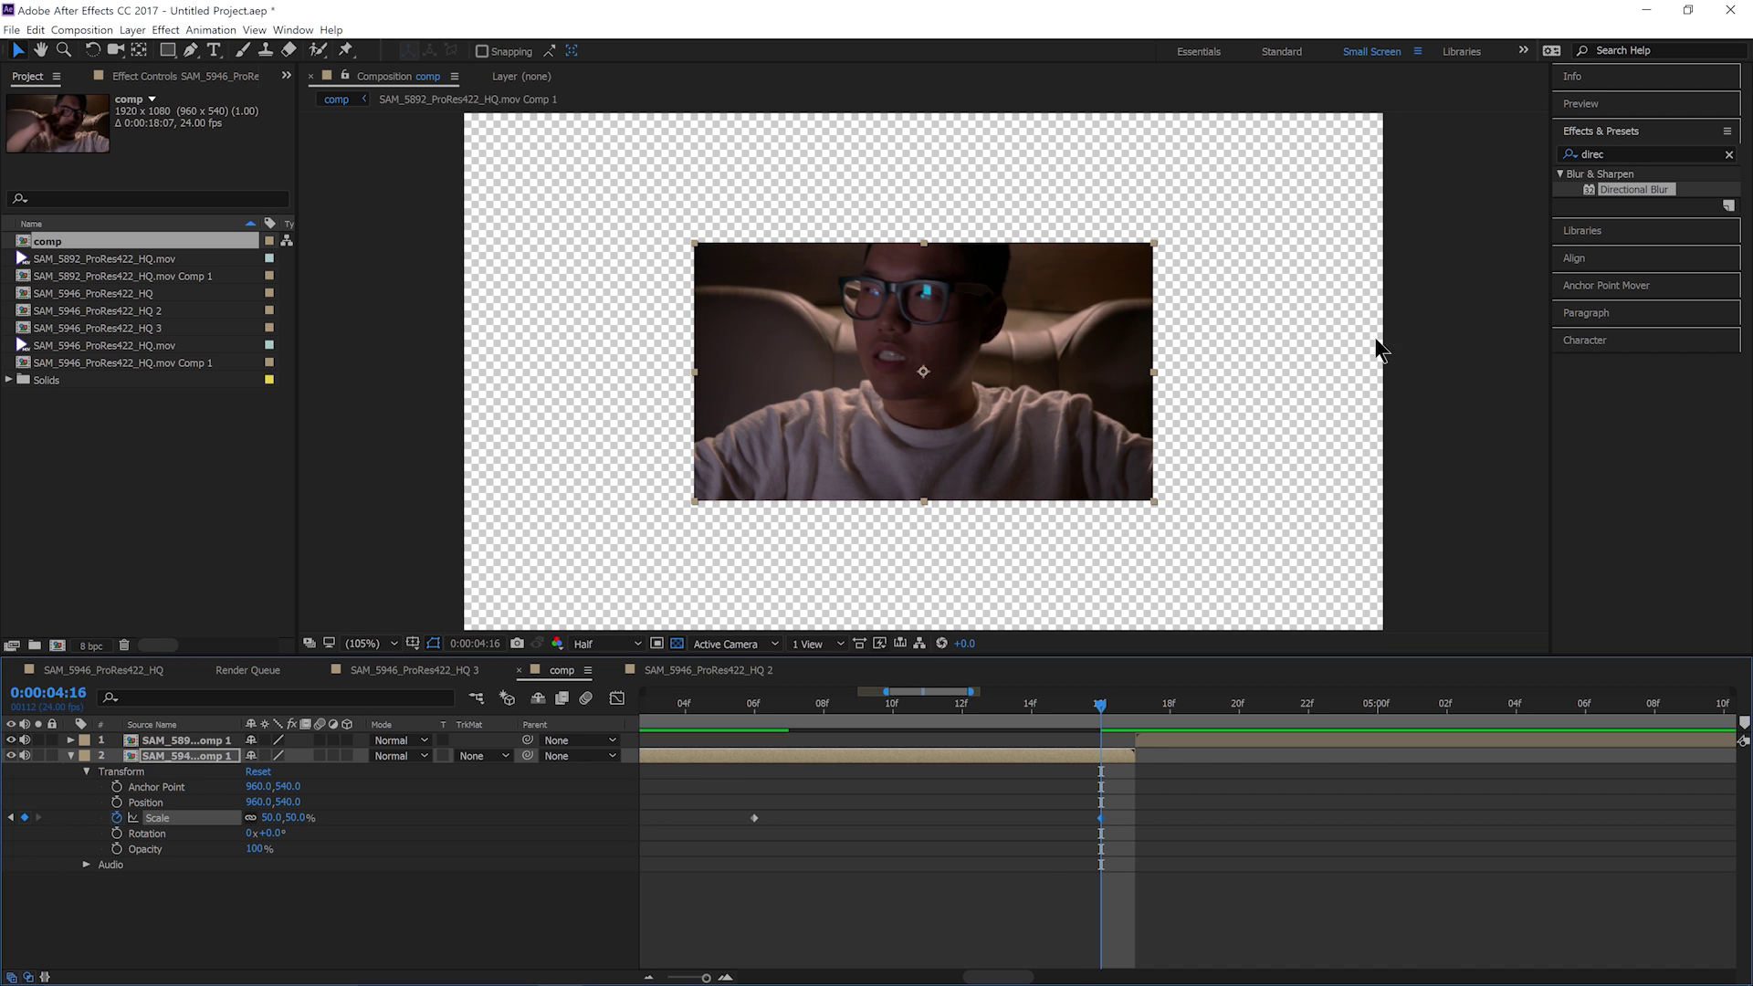
Step: Play back the lower clip's scale-down animation from about 0:00:04:03
scroll(968, 783, "down", 2, "alt")
left_click(818, 705)
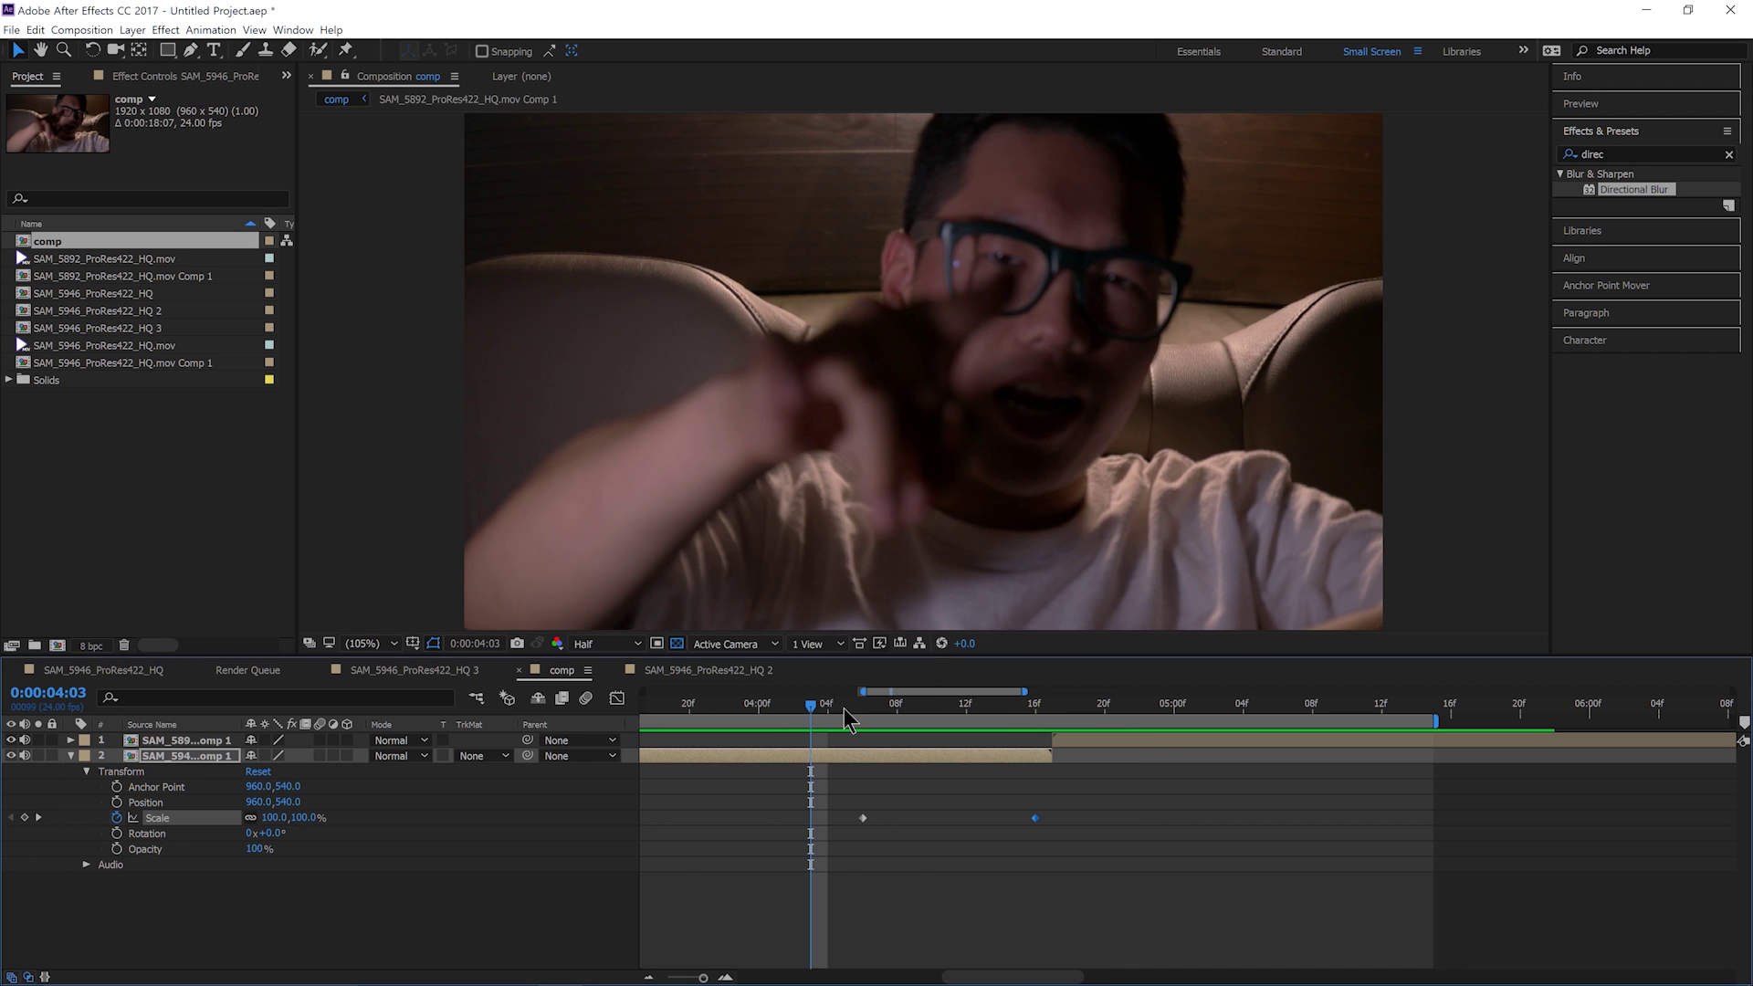
key("space")
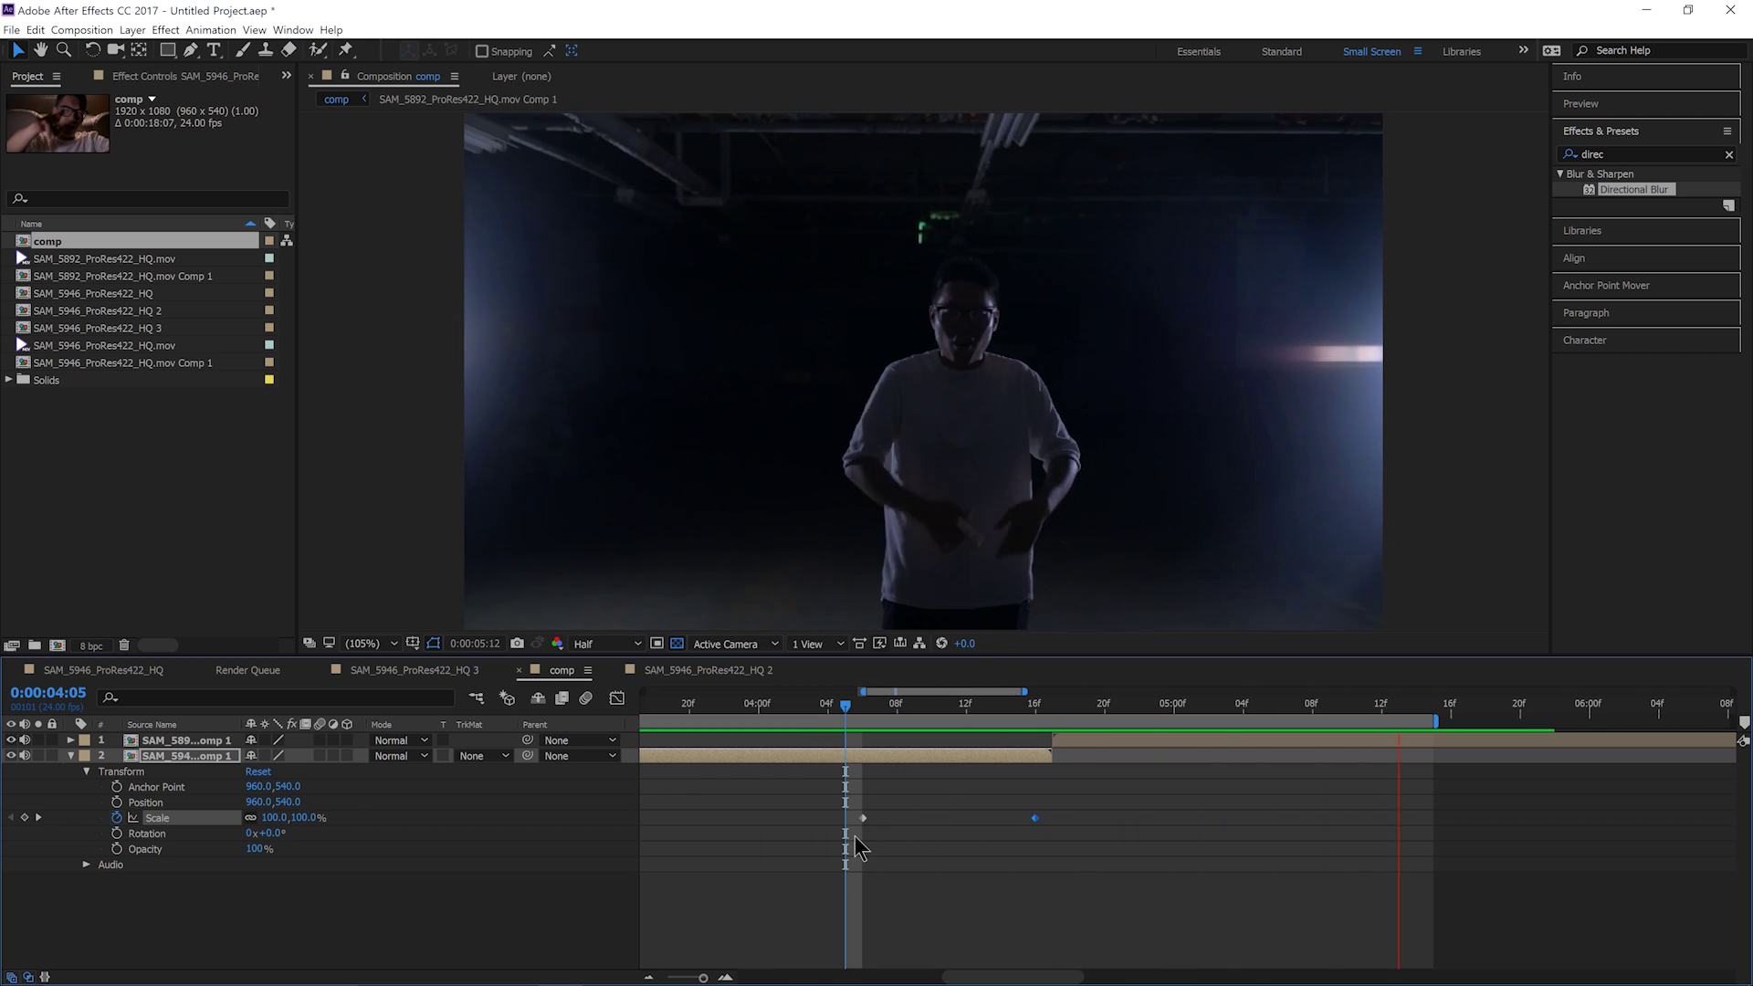
Step: Search the effects for "tile" and apply CC RepeTile to the lower clip, which leaves empty borders when scaled down
left_click(863, 709)
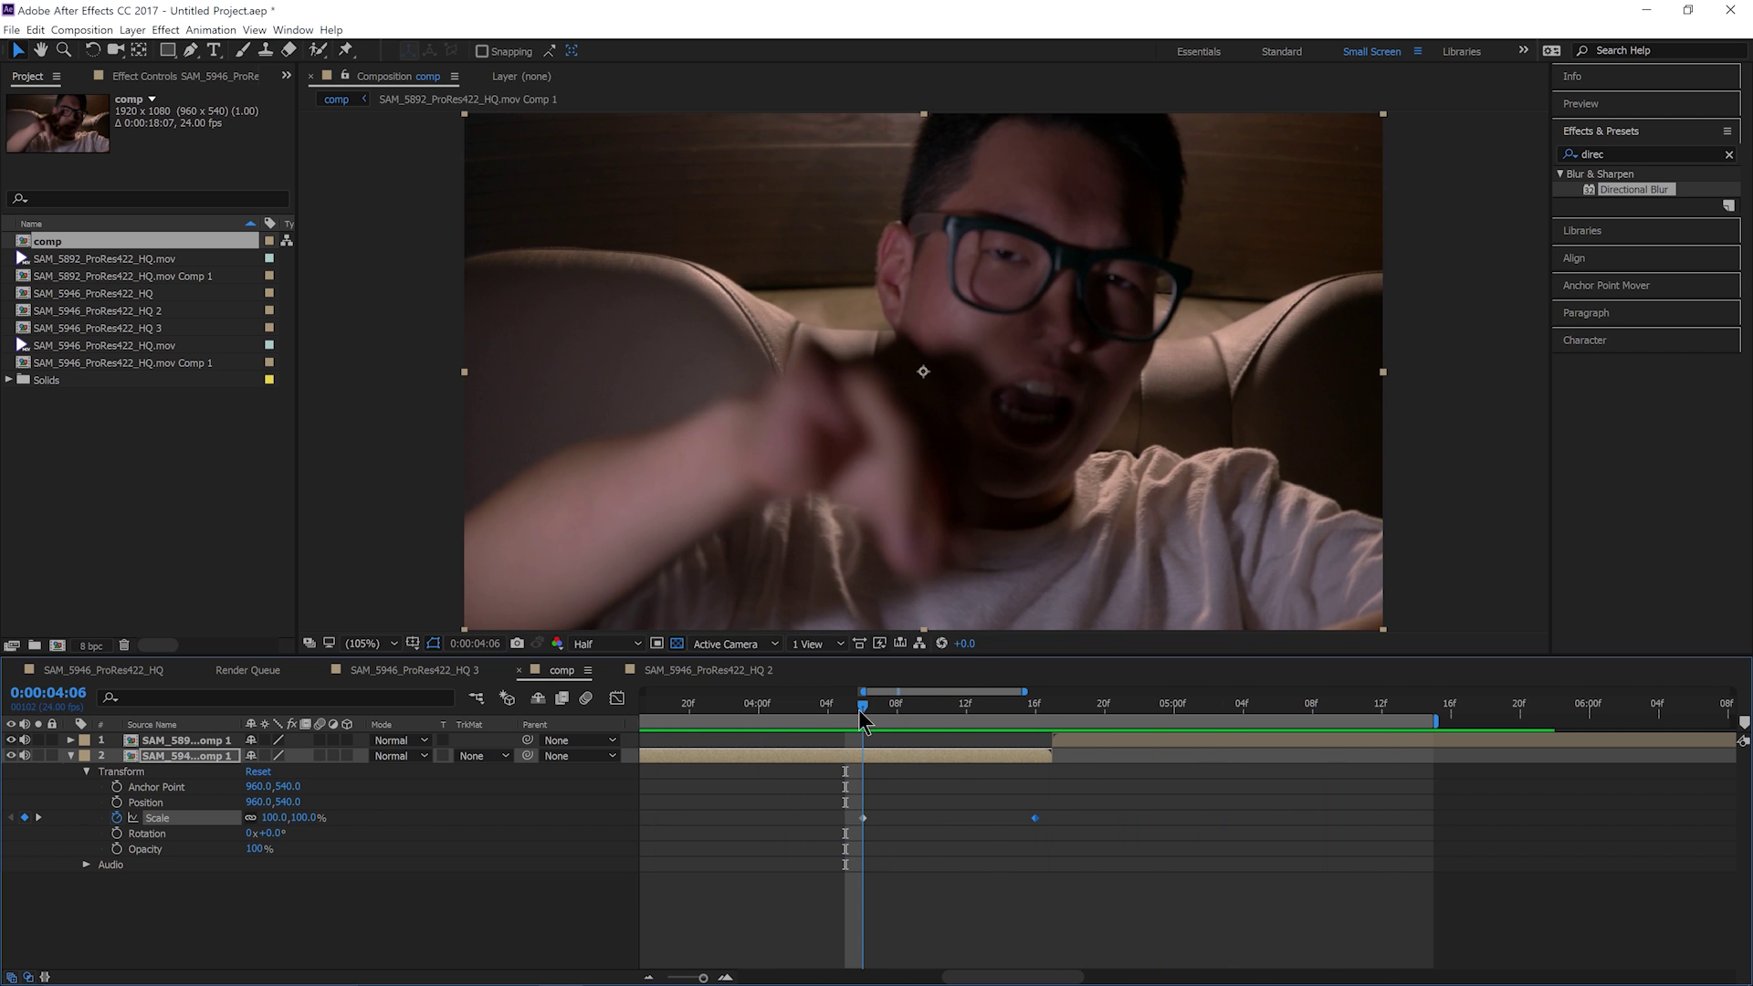
left_click_drag(858, 716, 944, 721)
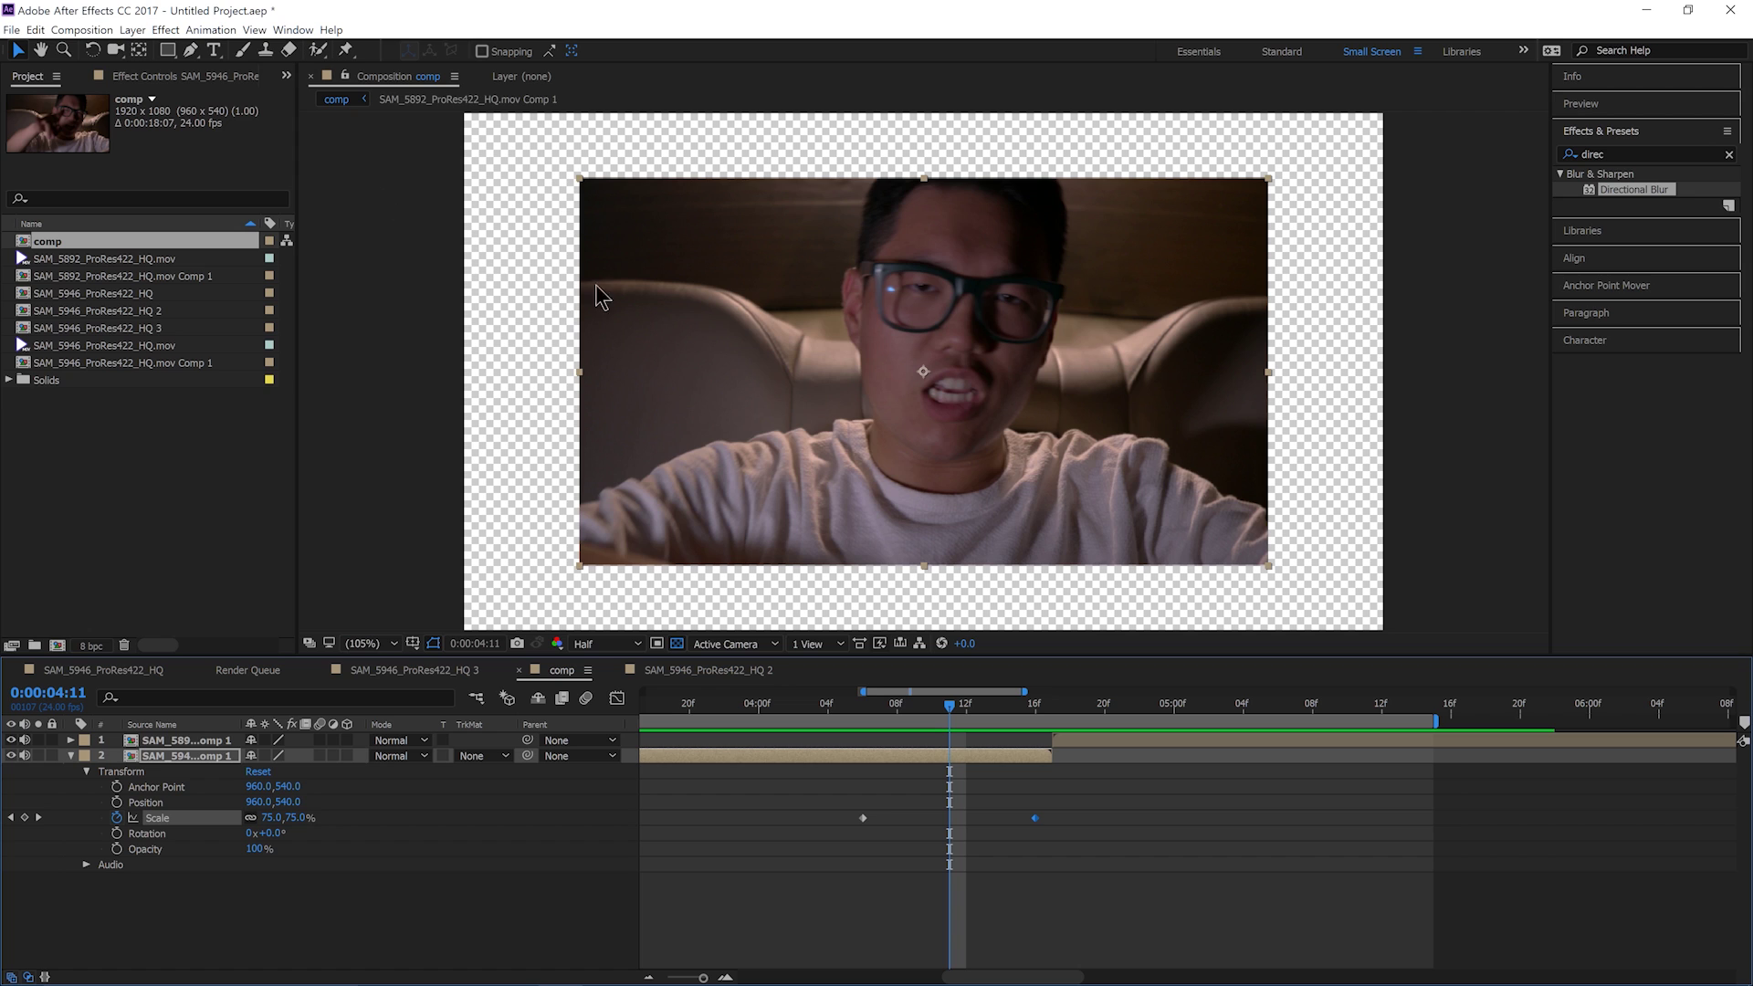
left_click(1671, 153)
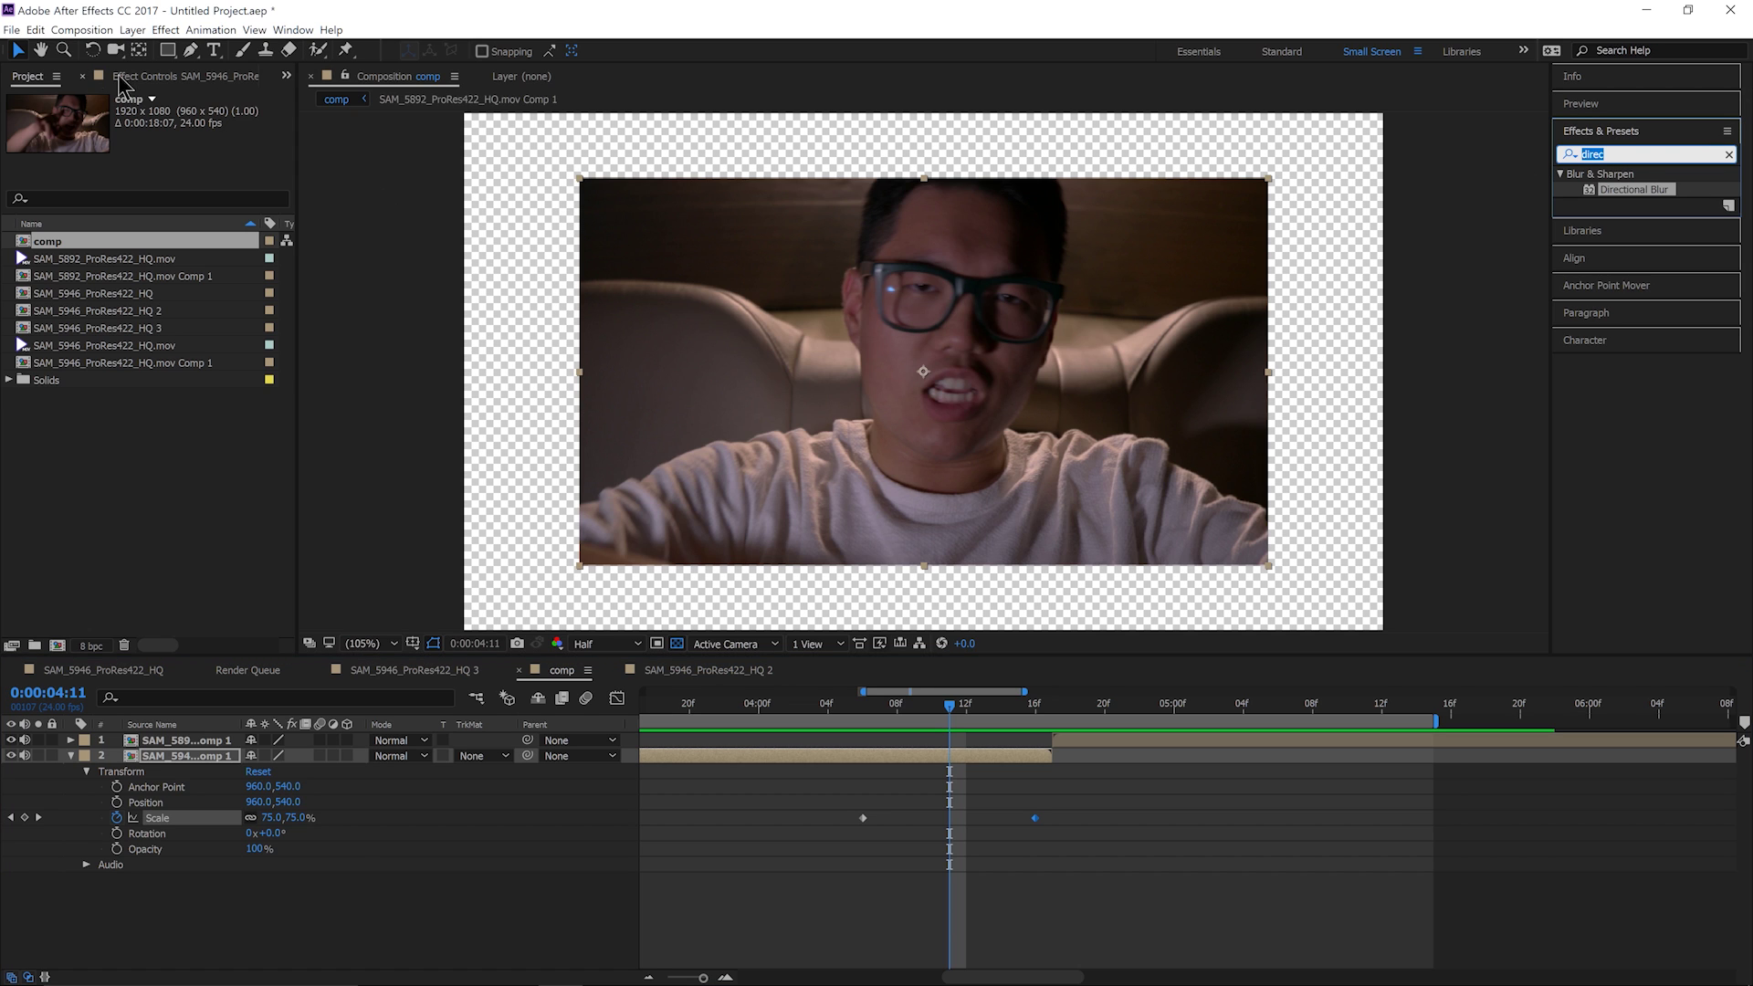
key("BackSpace")
left_click(1569, 154)
type("ti")
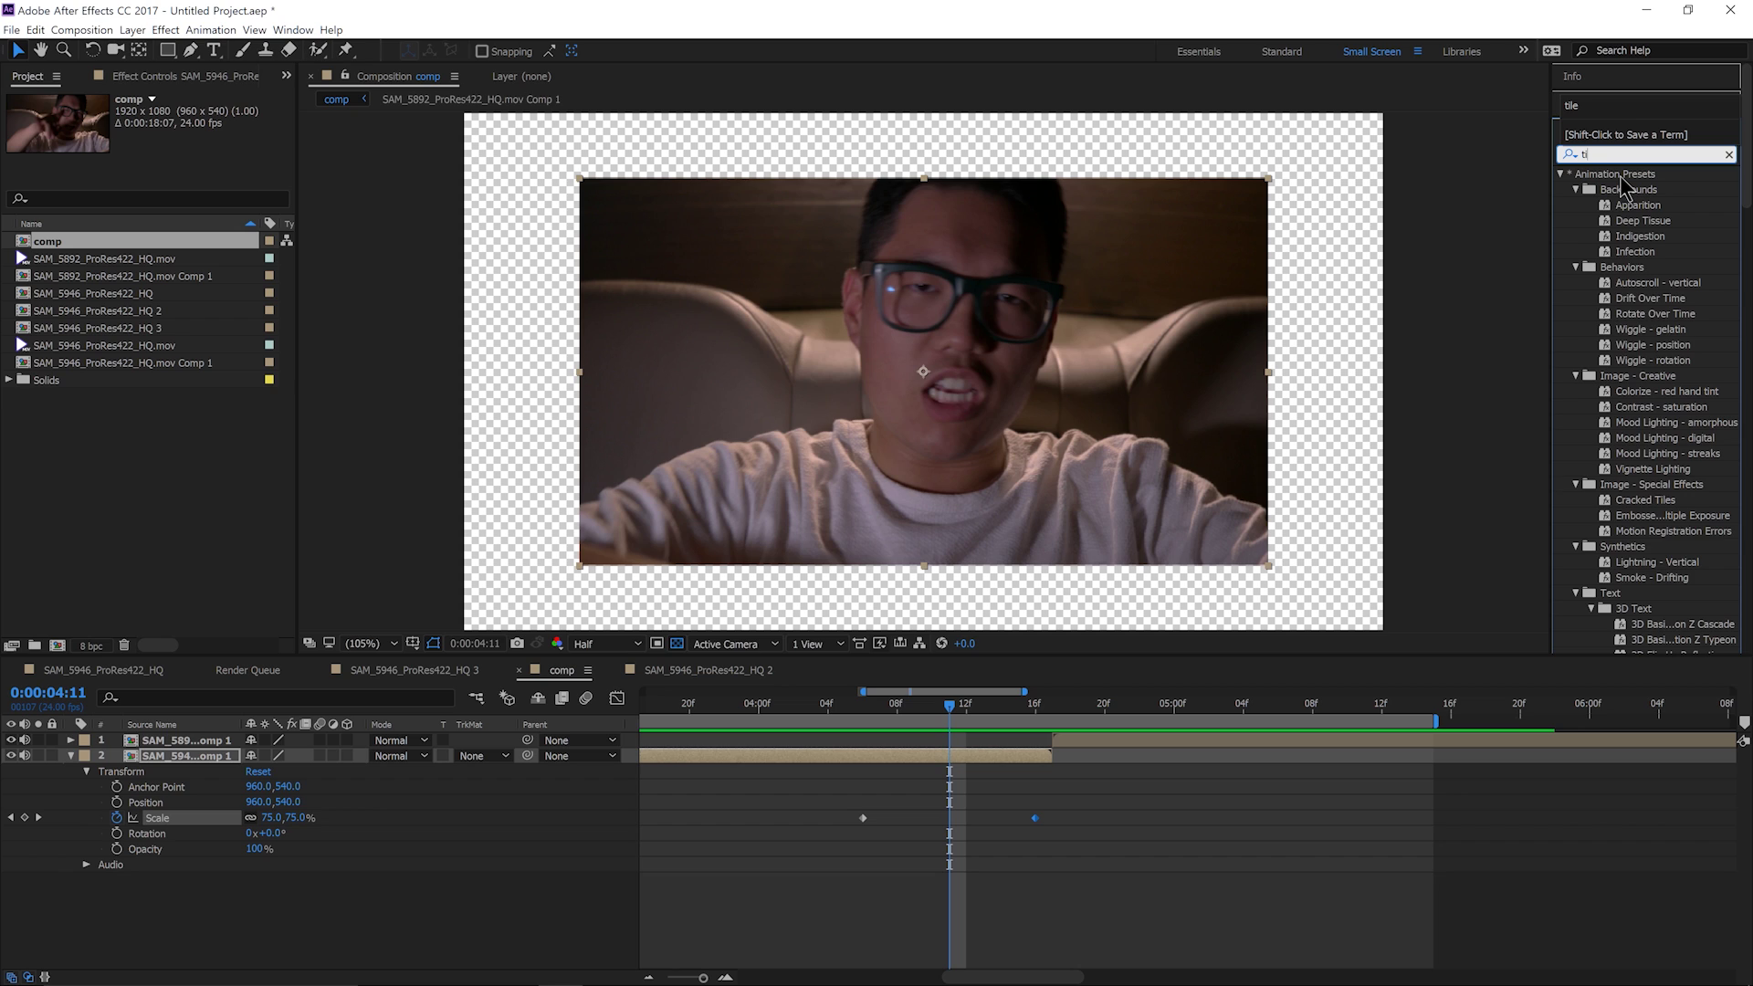
type("le")
left_click(1628, 284)
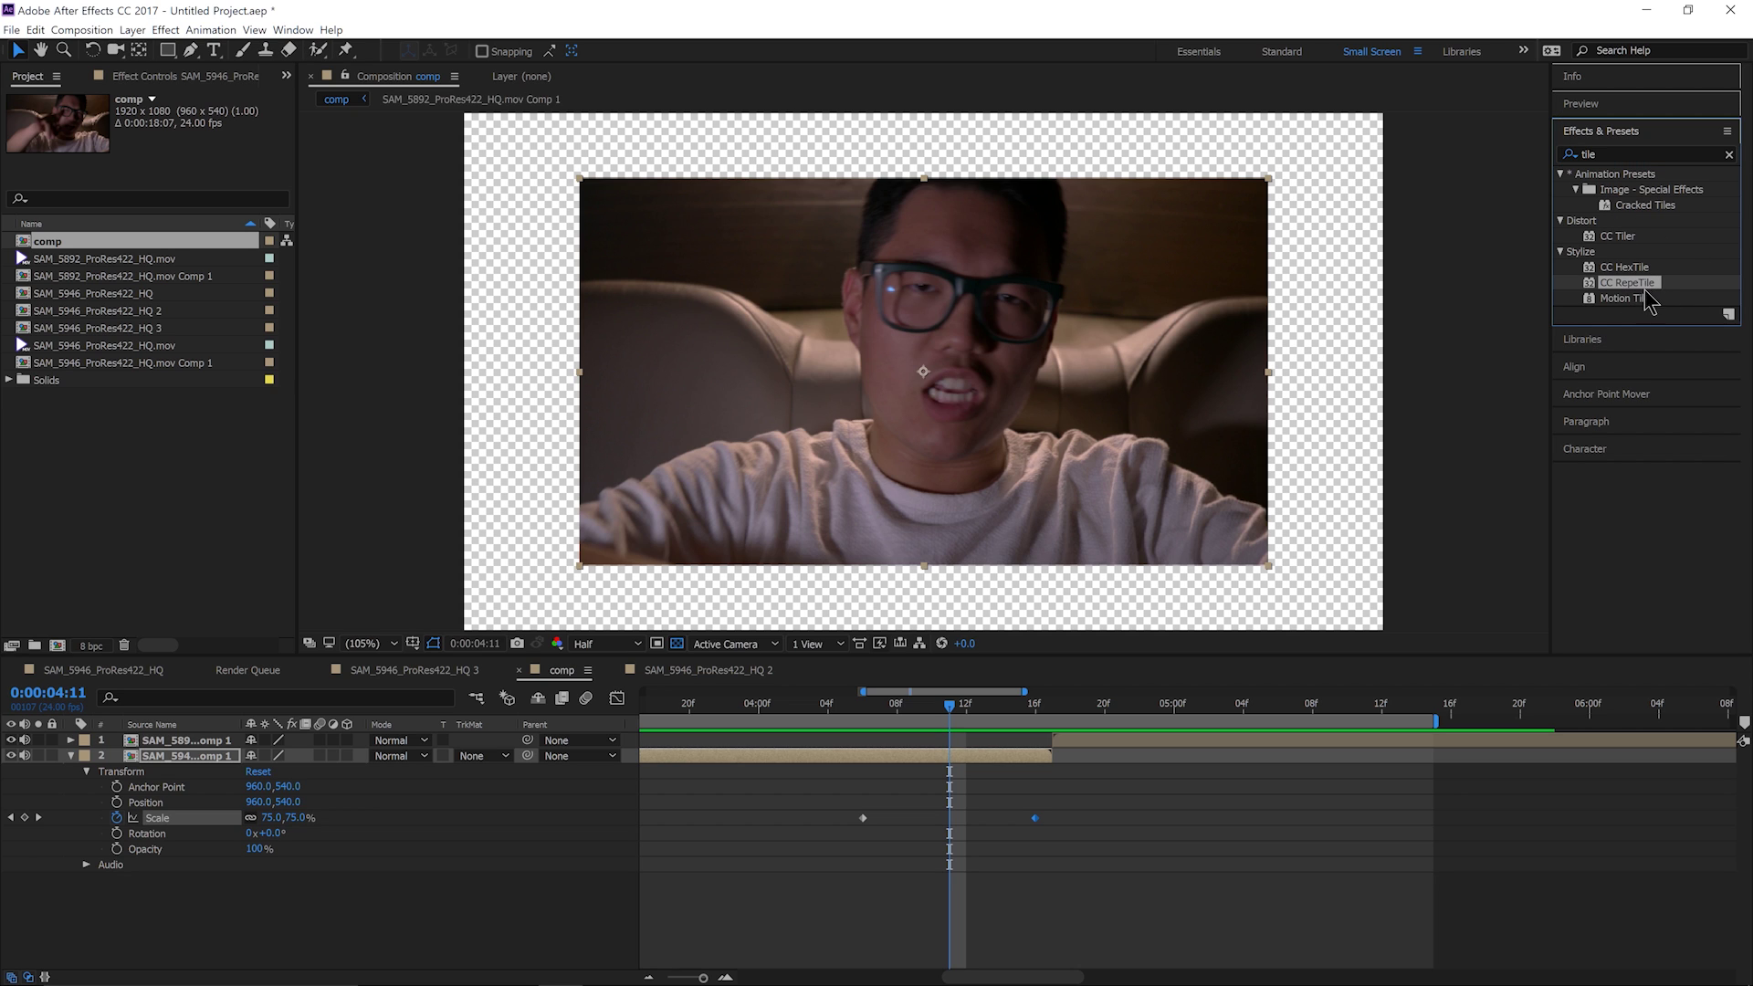
left_click_drag(1639, 284, 952, 754)
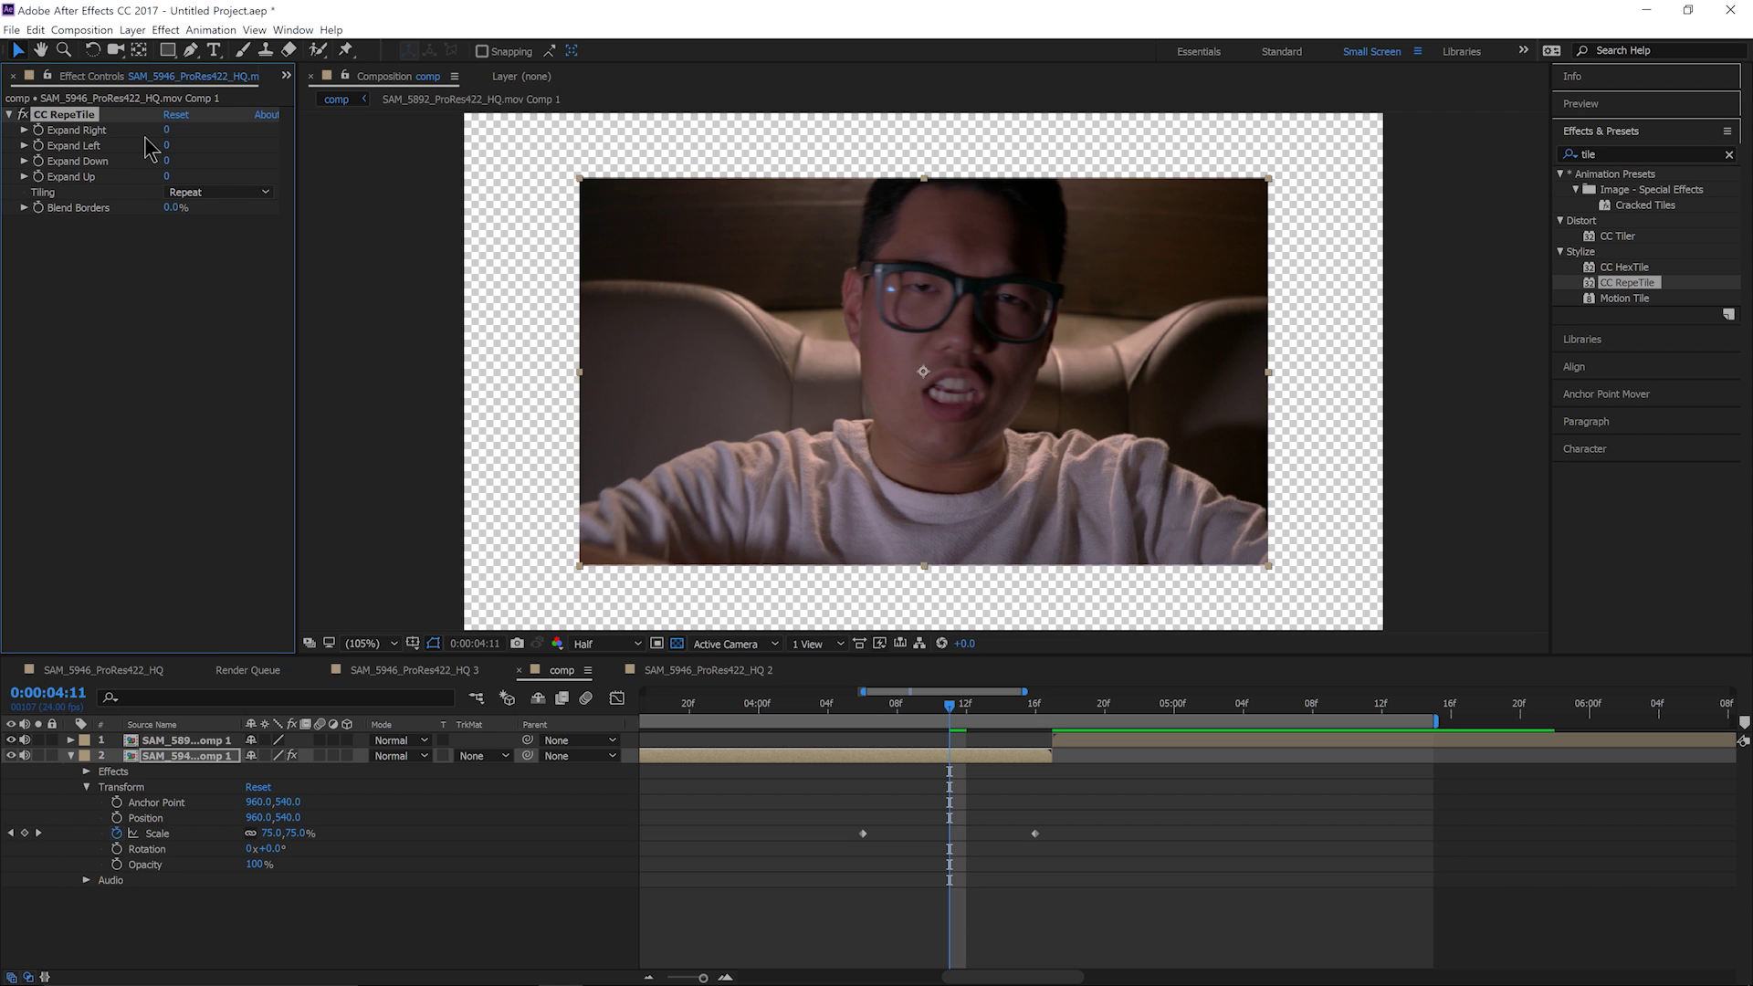
Step: Set CC RepeTile's Expand Right, Expand Left, Expand Down and Expand Up to 3000 each
left_click_drag(167, 130, 1498, 83)
left_click_drag(287, 138, 383, 123)
left_click_drag(172, 134, 179, 133)
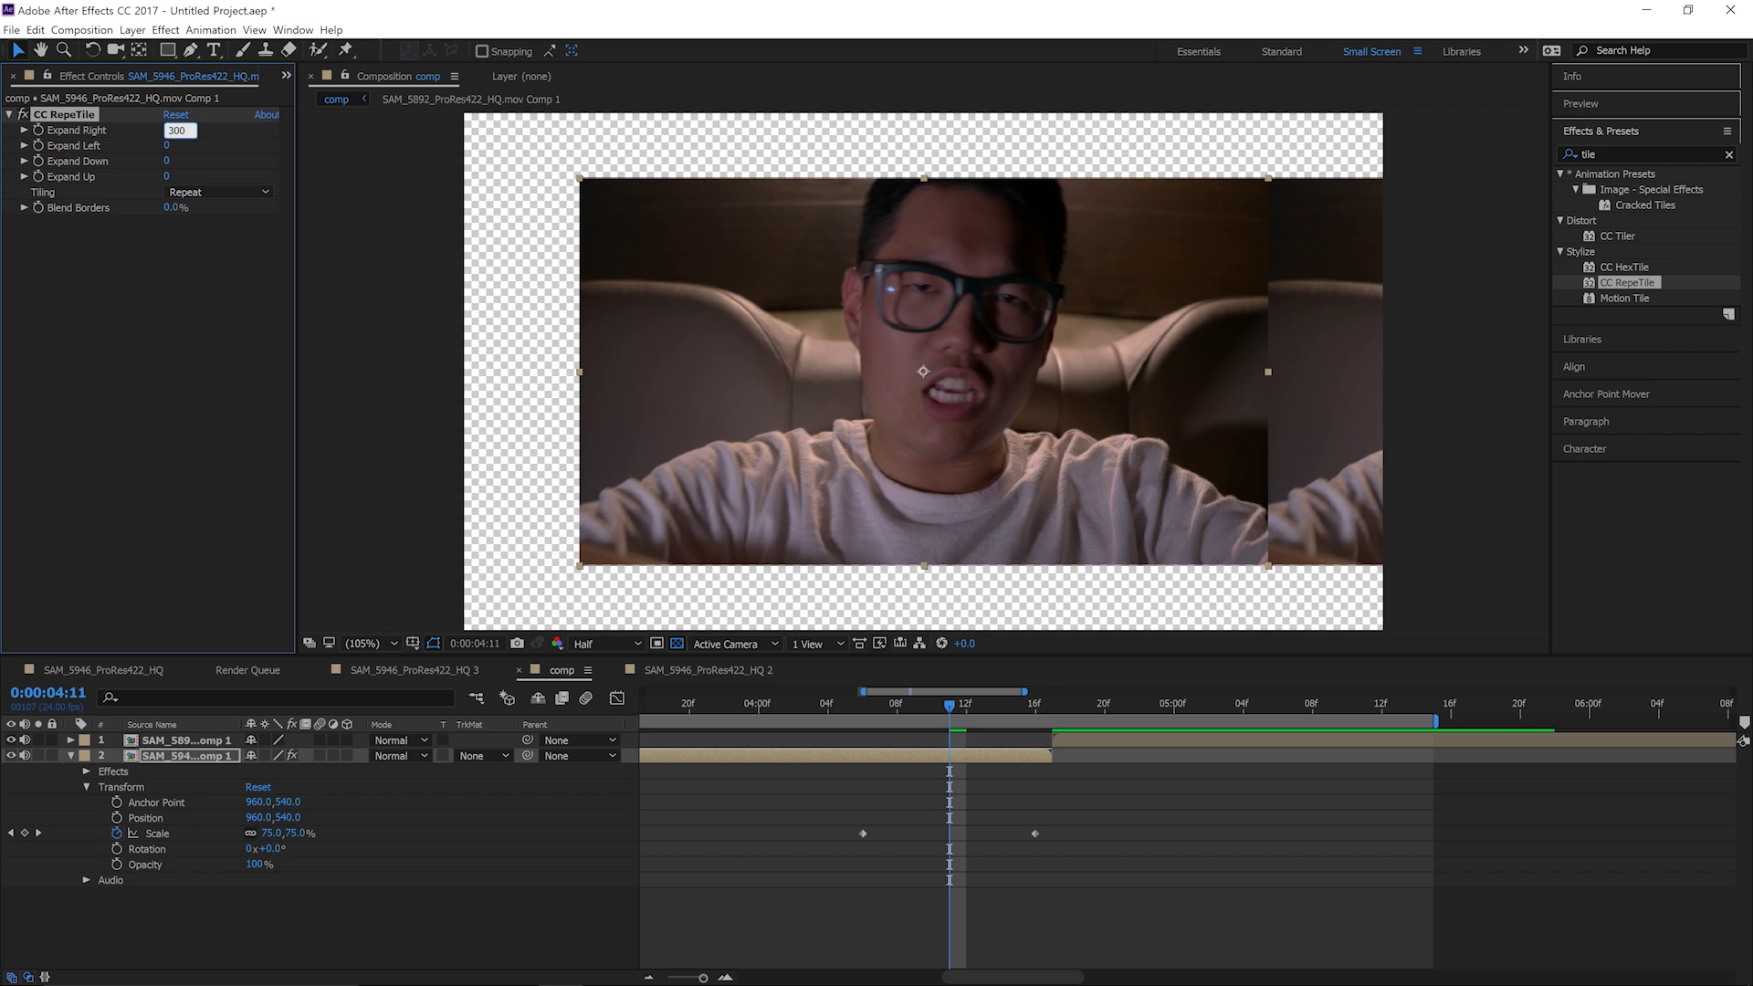
left_click(179, 131)
key("ctrl+c")
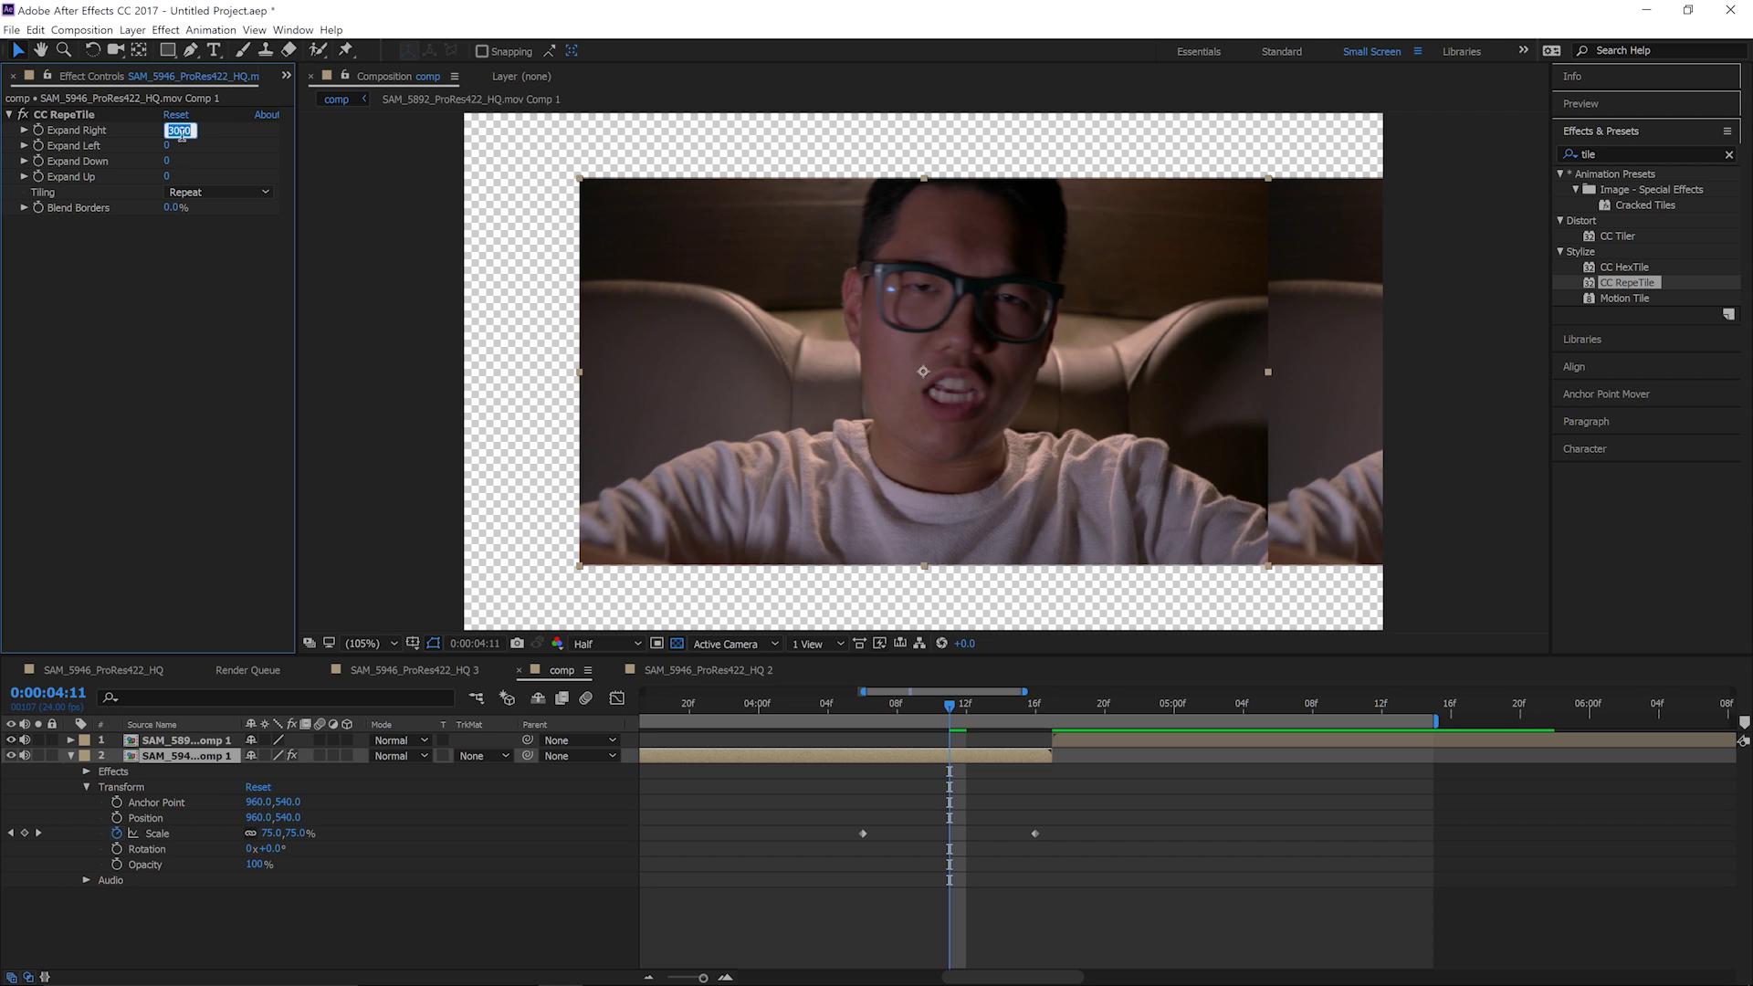
left_click(168, 146)
key("ctrl+v")
left_click(168, 162)
key("ctrl+v")
left_click(171, 176)
type("3000")
left_click(219, 171)
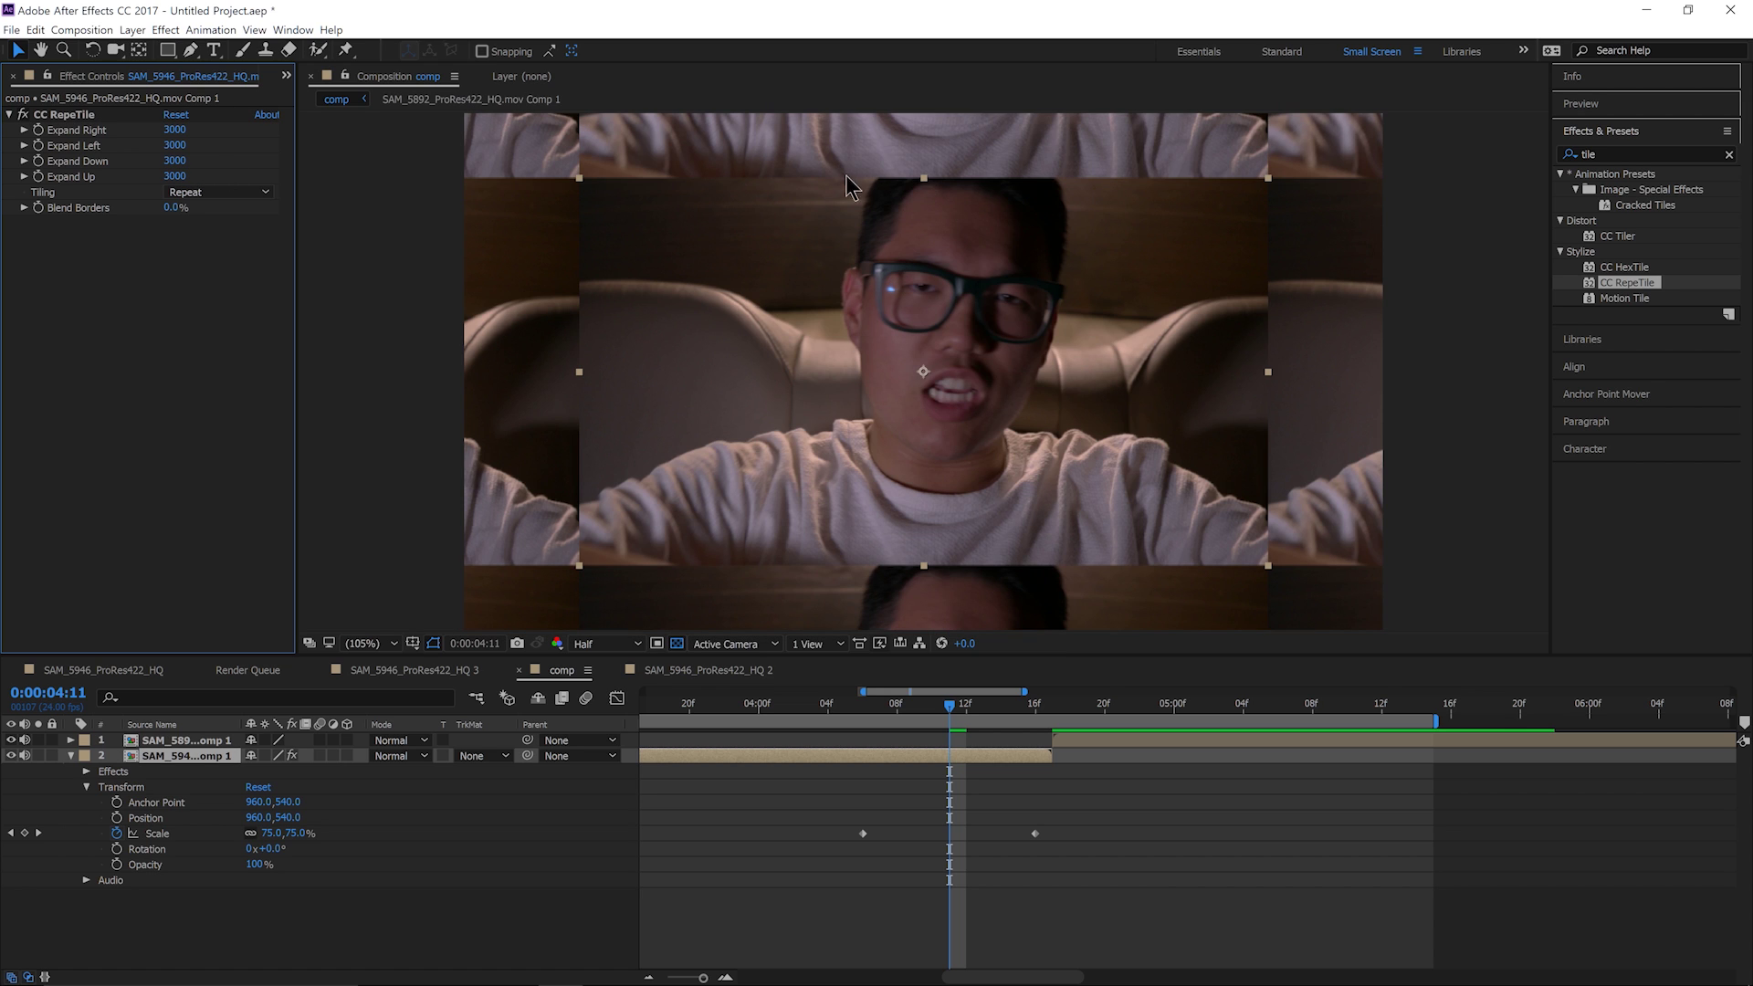
Step: Set CC RepeTile's tiling mode to Unfold and check the mirrored borders over the zoom-out
left_click(225, 191)
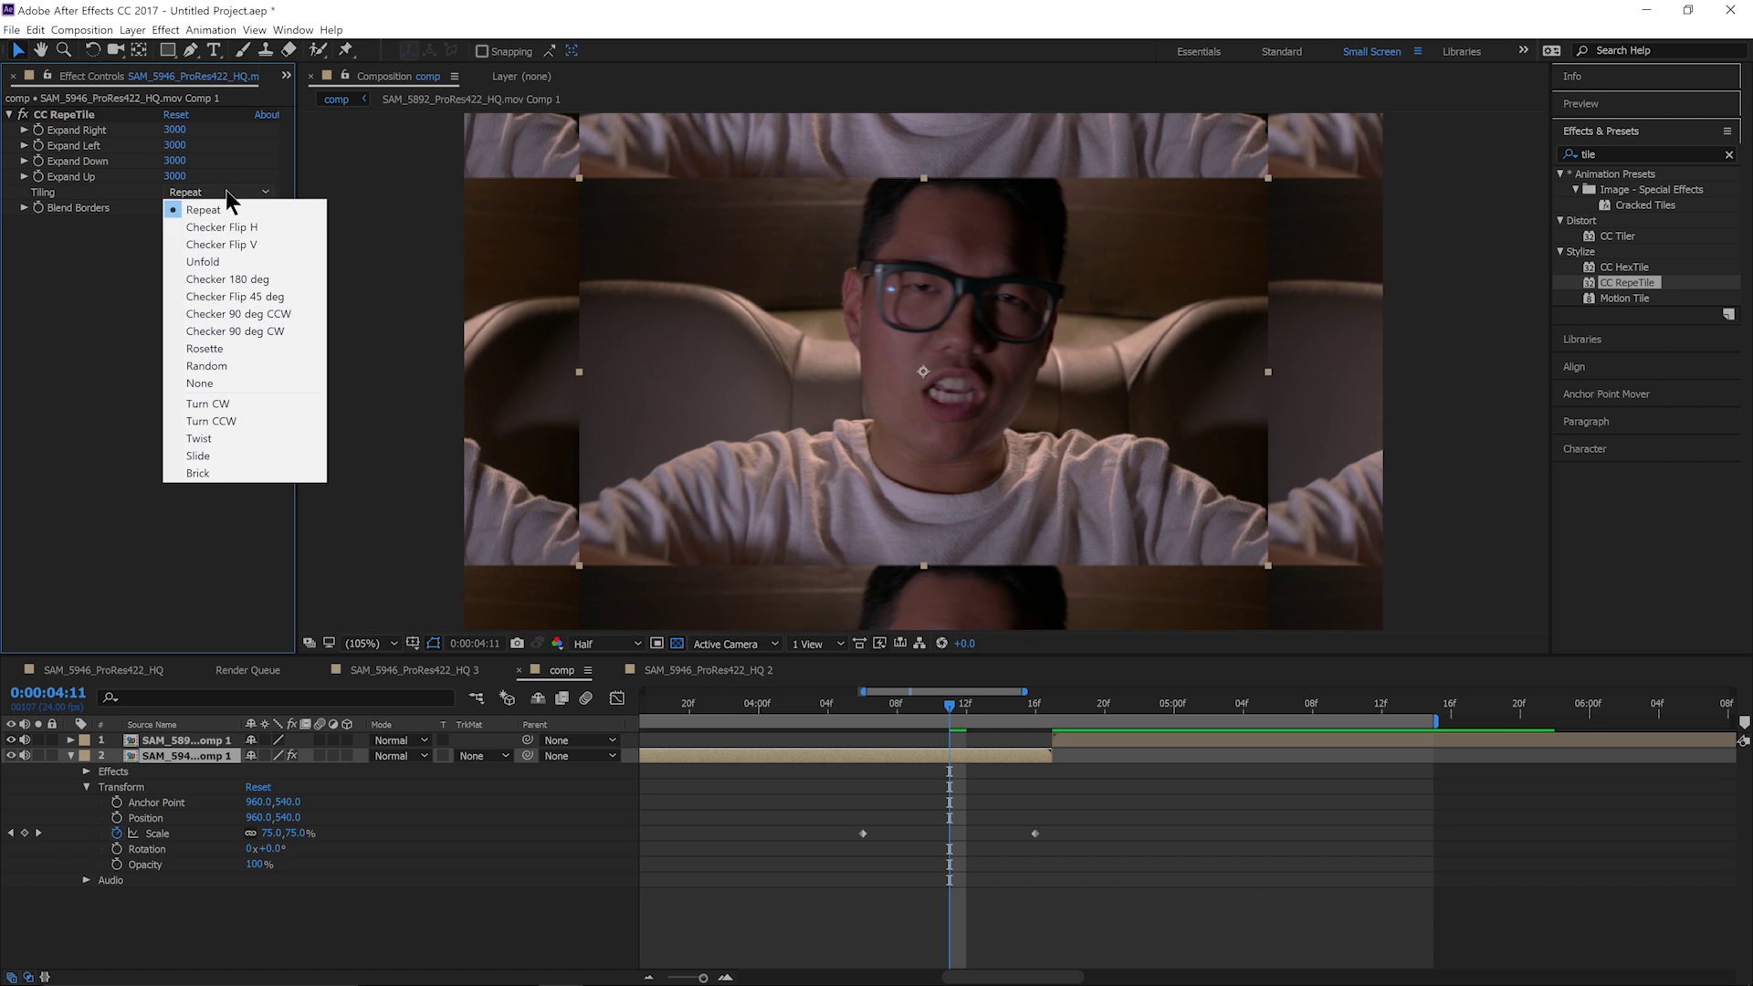
left_click(226, 263)
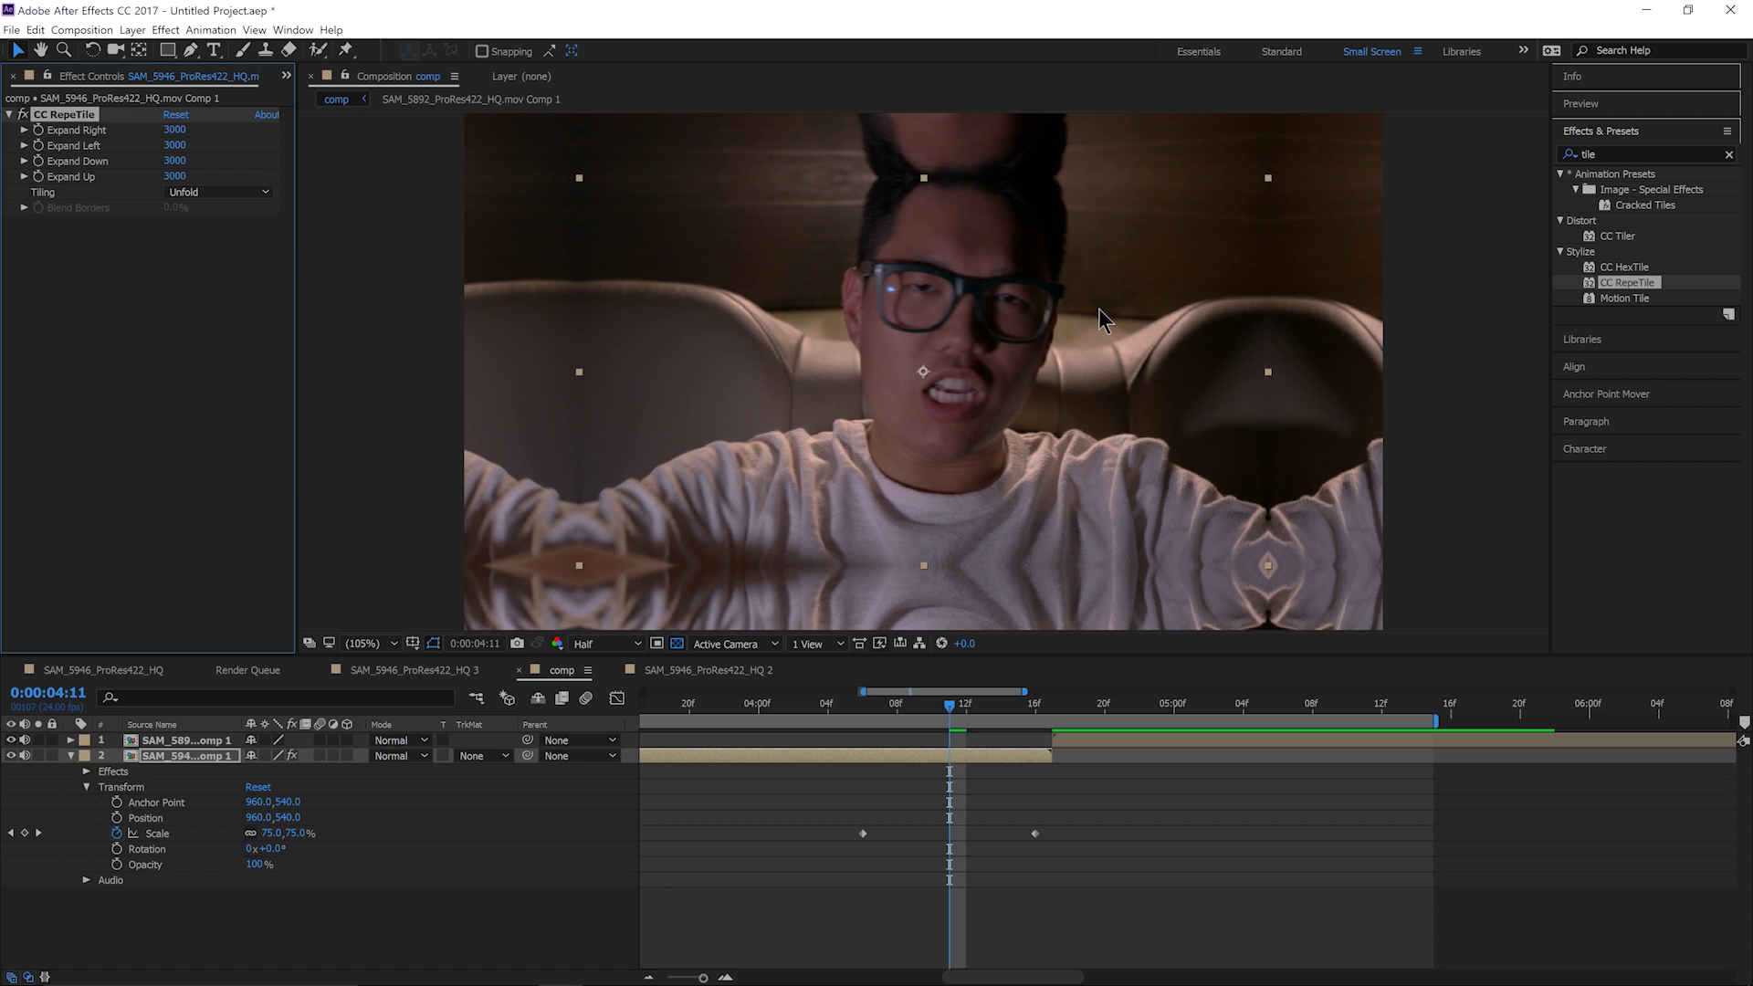
mouse_move(950, 705)
left_mouse_down()
mouse_move(892, 705)
mouse_move(966, 705)
left_mouse_up()
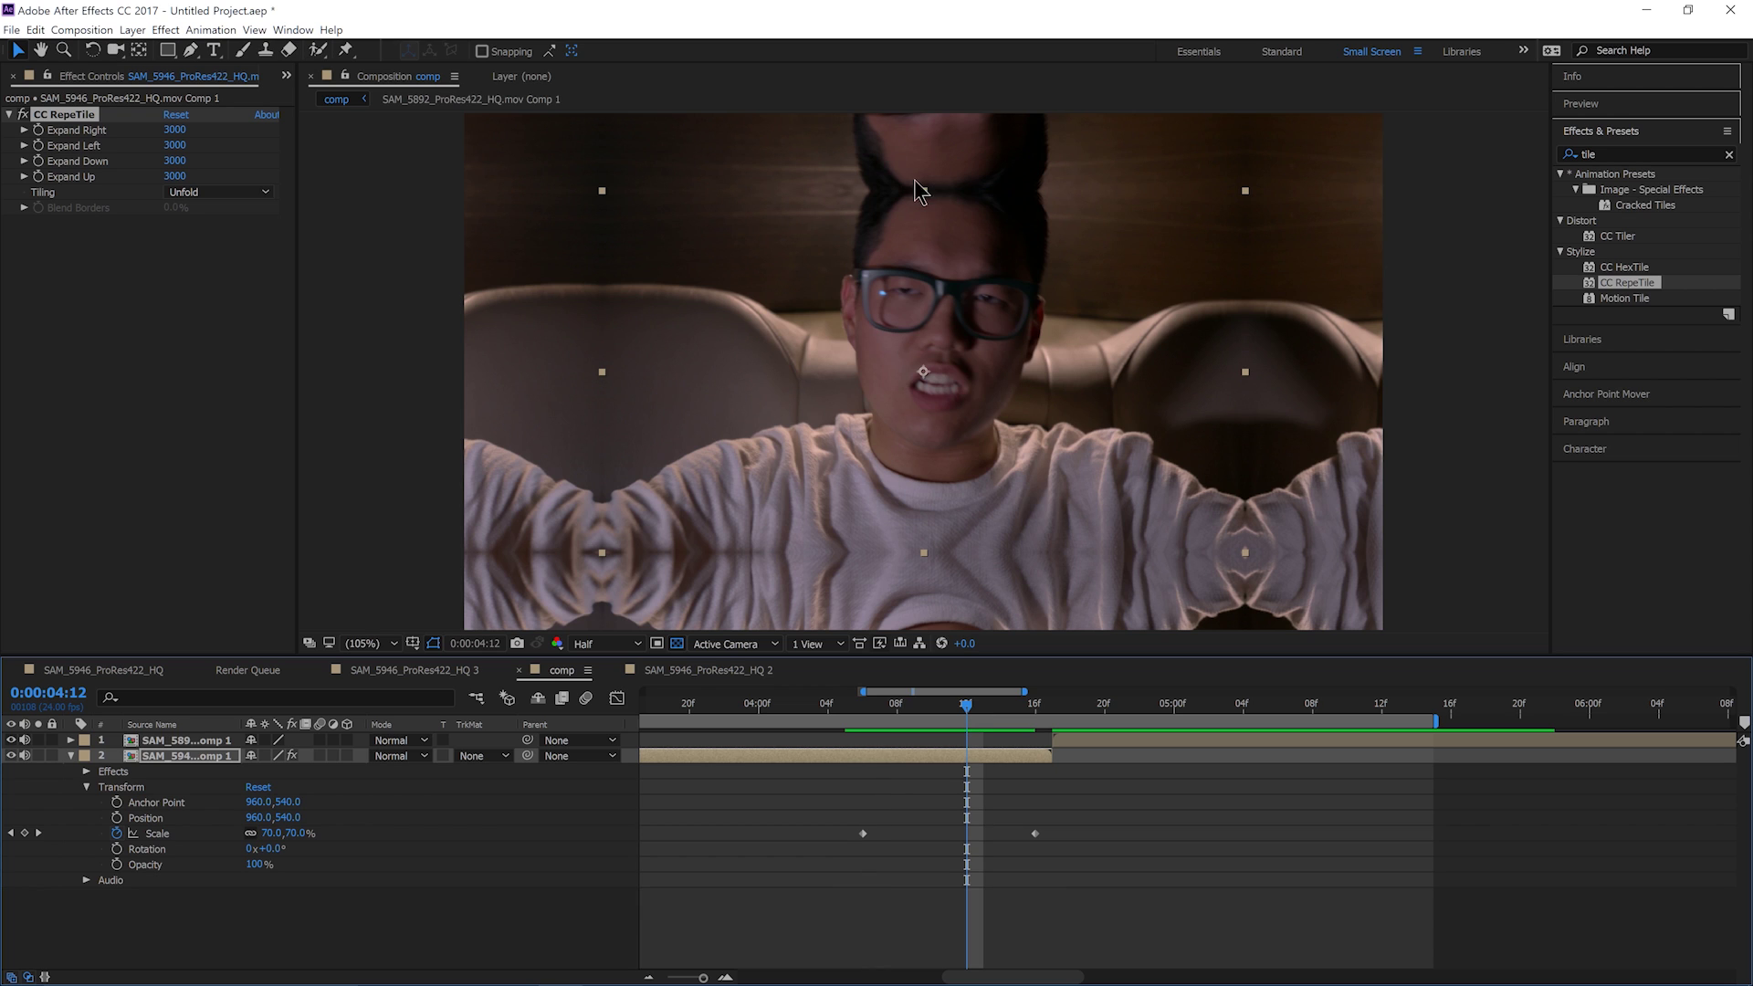
Step: Set the lower clip's Scale keyframe at 0:00:04:06 to 120% and preview the zoom-out
left_click(874, 713)
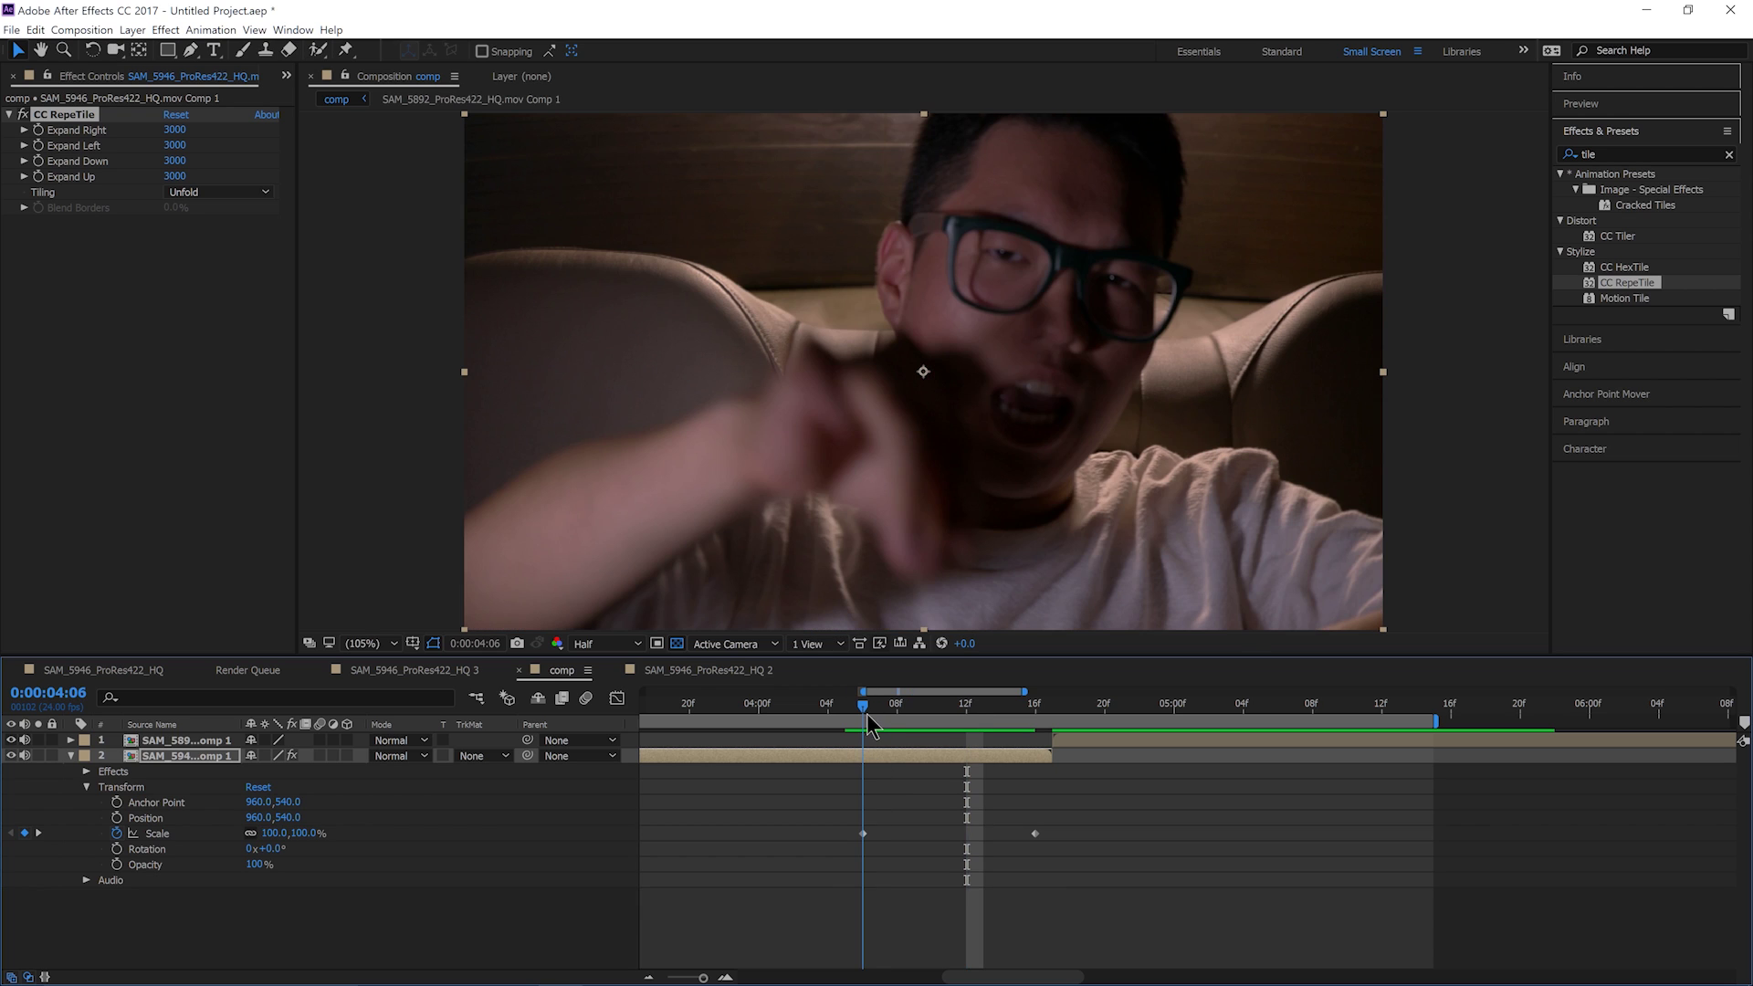
left_click(273, 833)
type("120")
key("Return")
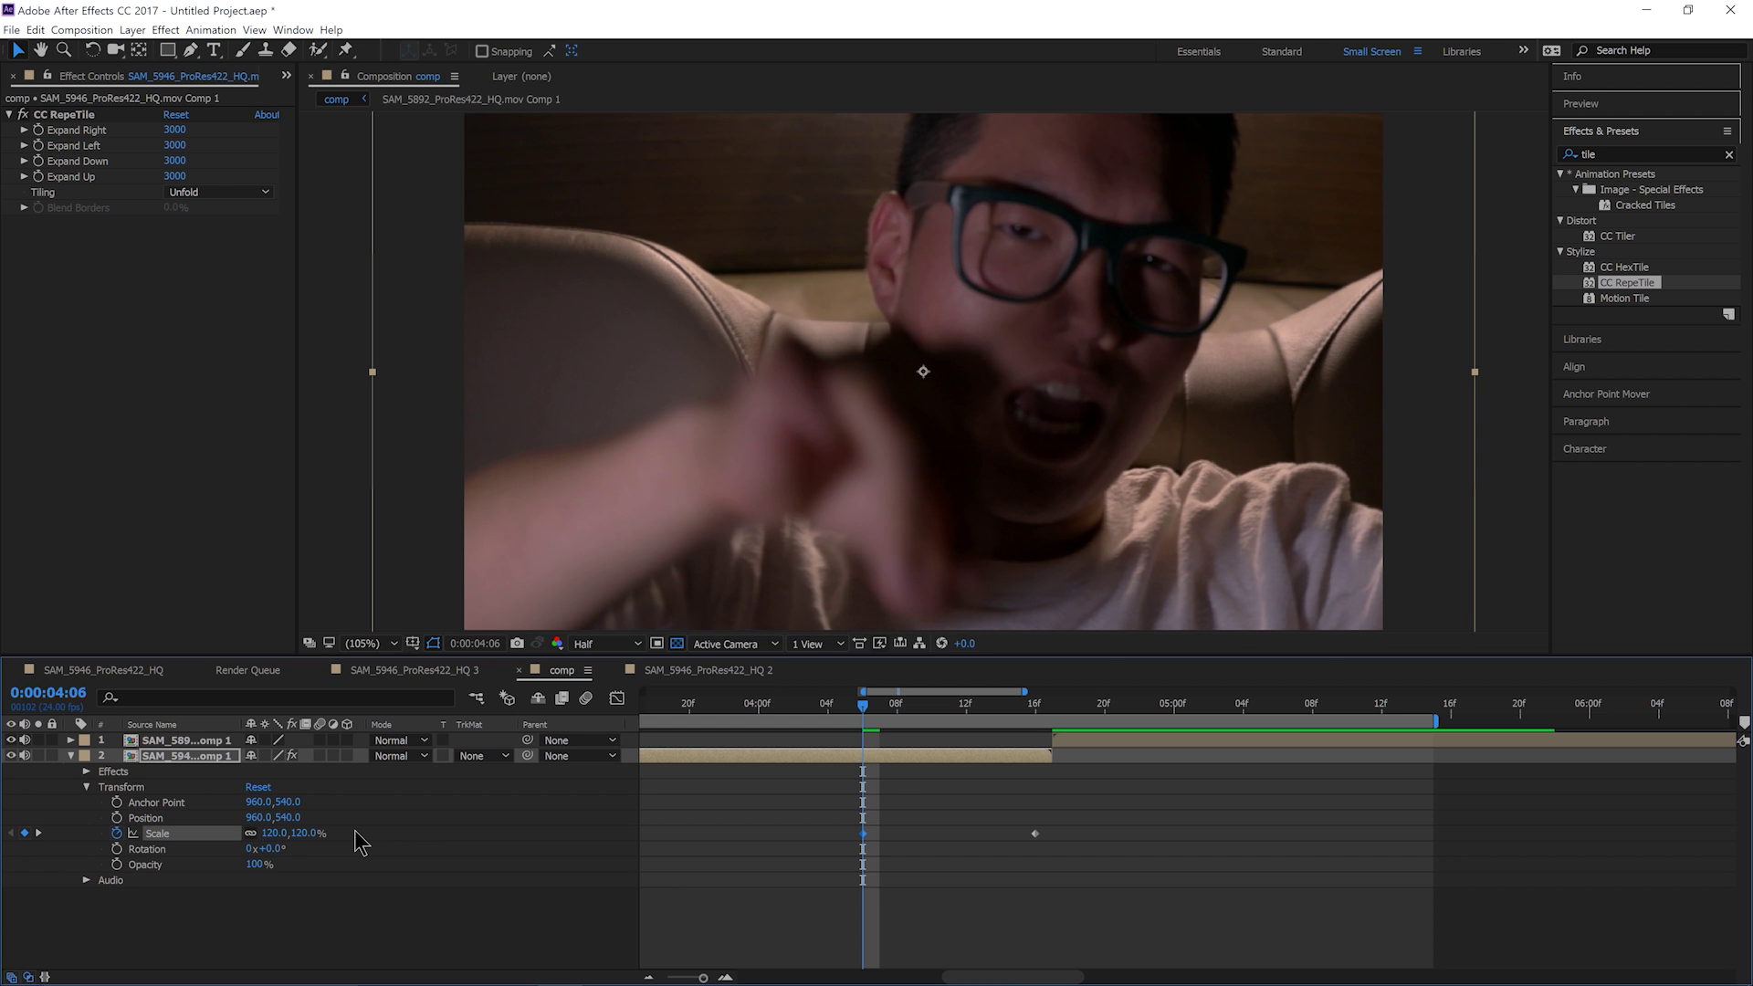
left_click_drag(856, 702, 862, 792)
left_click_drag(829, 858, 874, 829)
left_click_drag(951, 705, 864, 761)
Step: Display the lower clip's two Scale keyframes as a value graph in the Graph Editor and apply Easy Ease to both
left_click_drag(1068, 839, 858, 863)
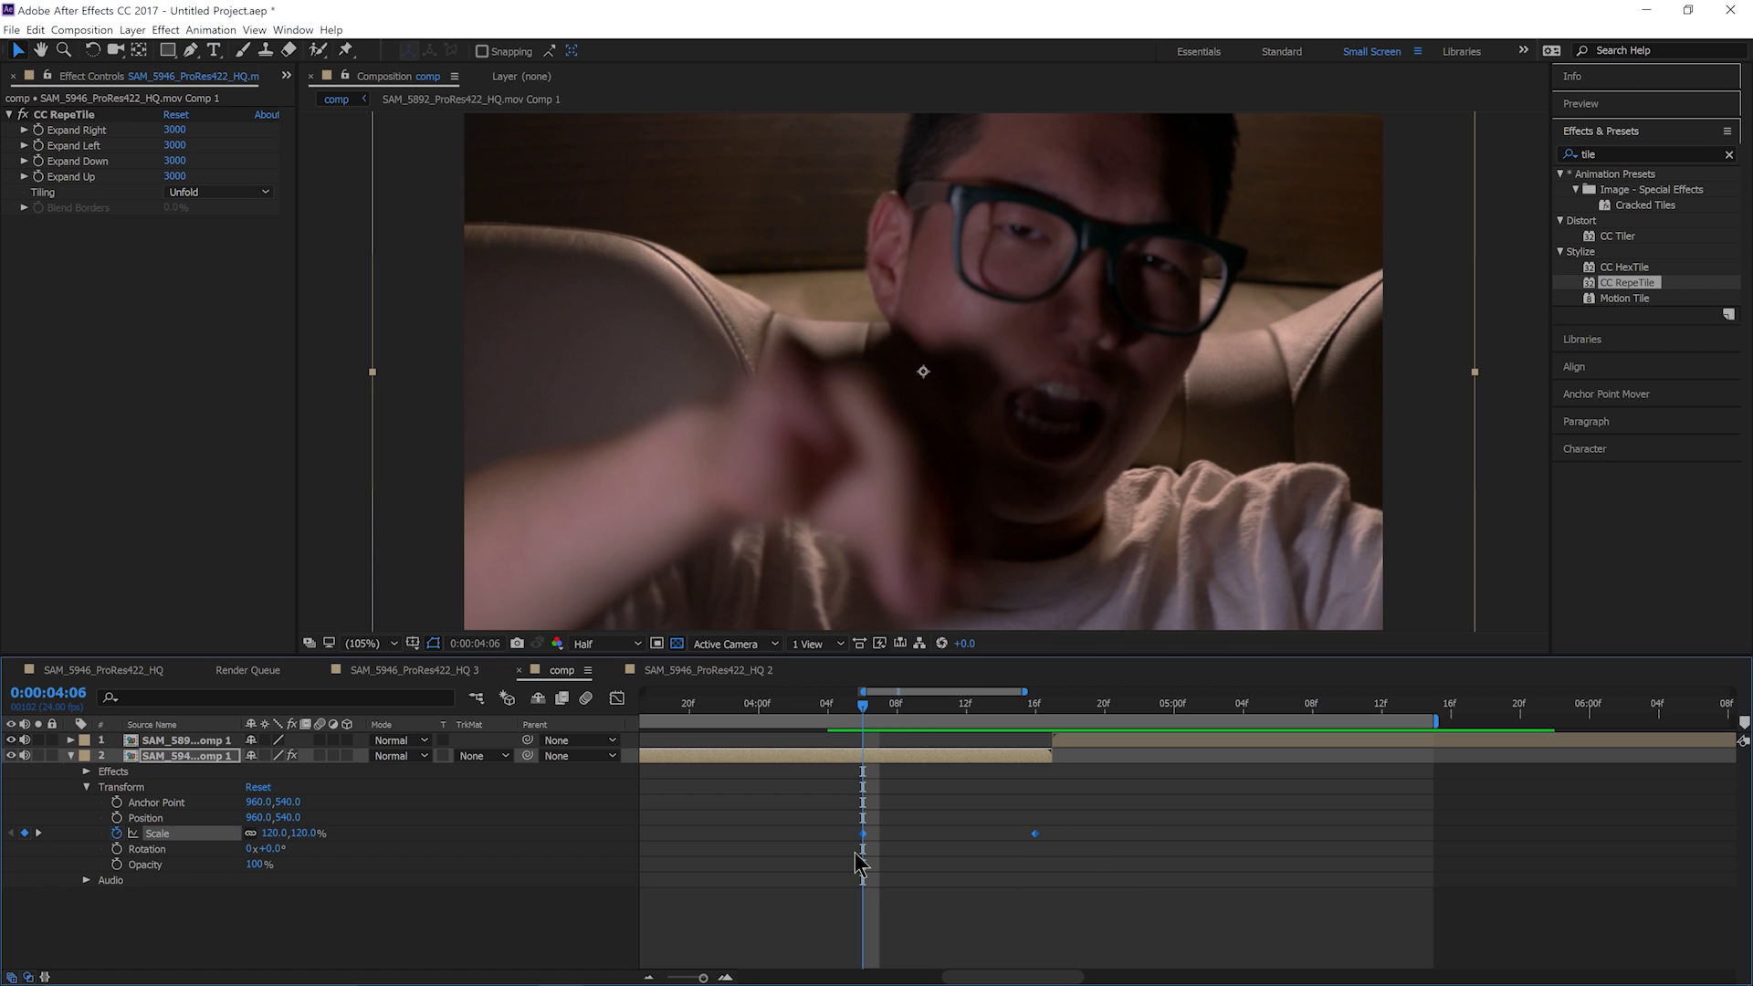
left_click(617, 700)
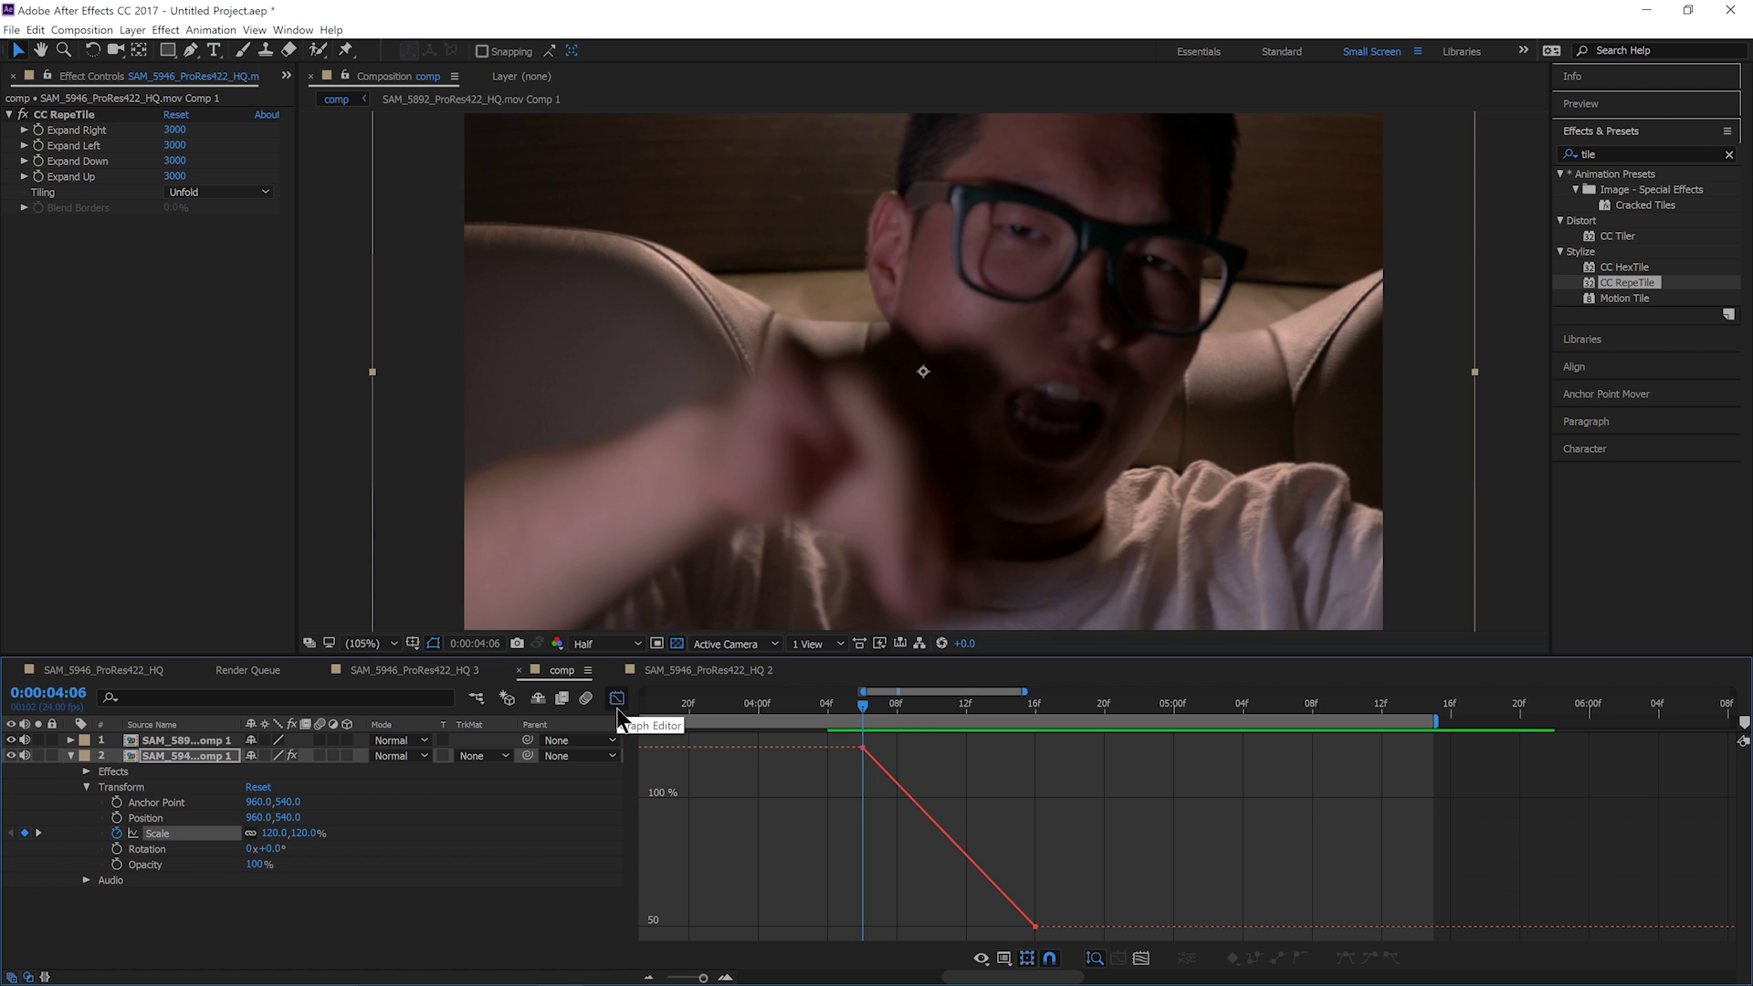
left_click_drag(834, 732, 1120, 970)
left_click(1095, 778)
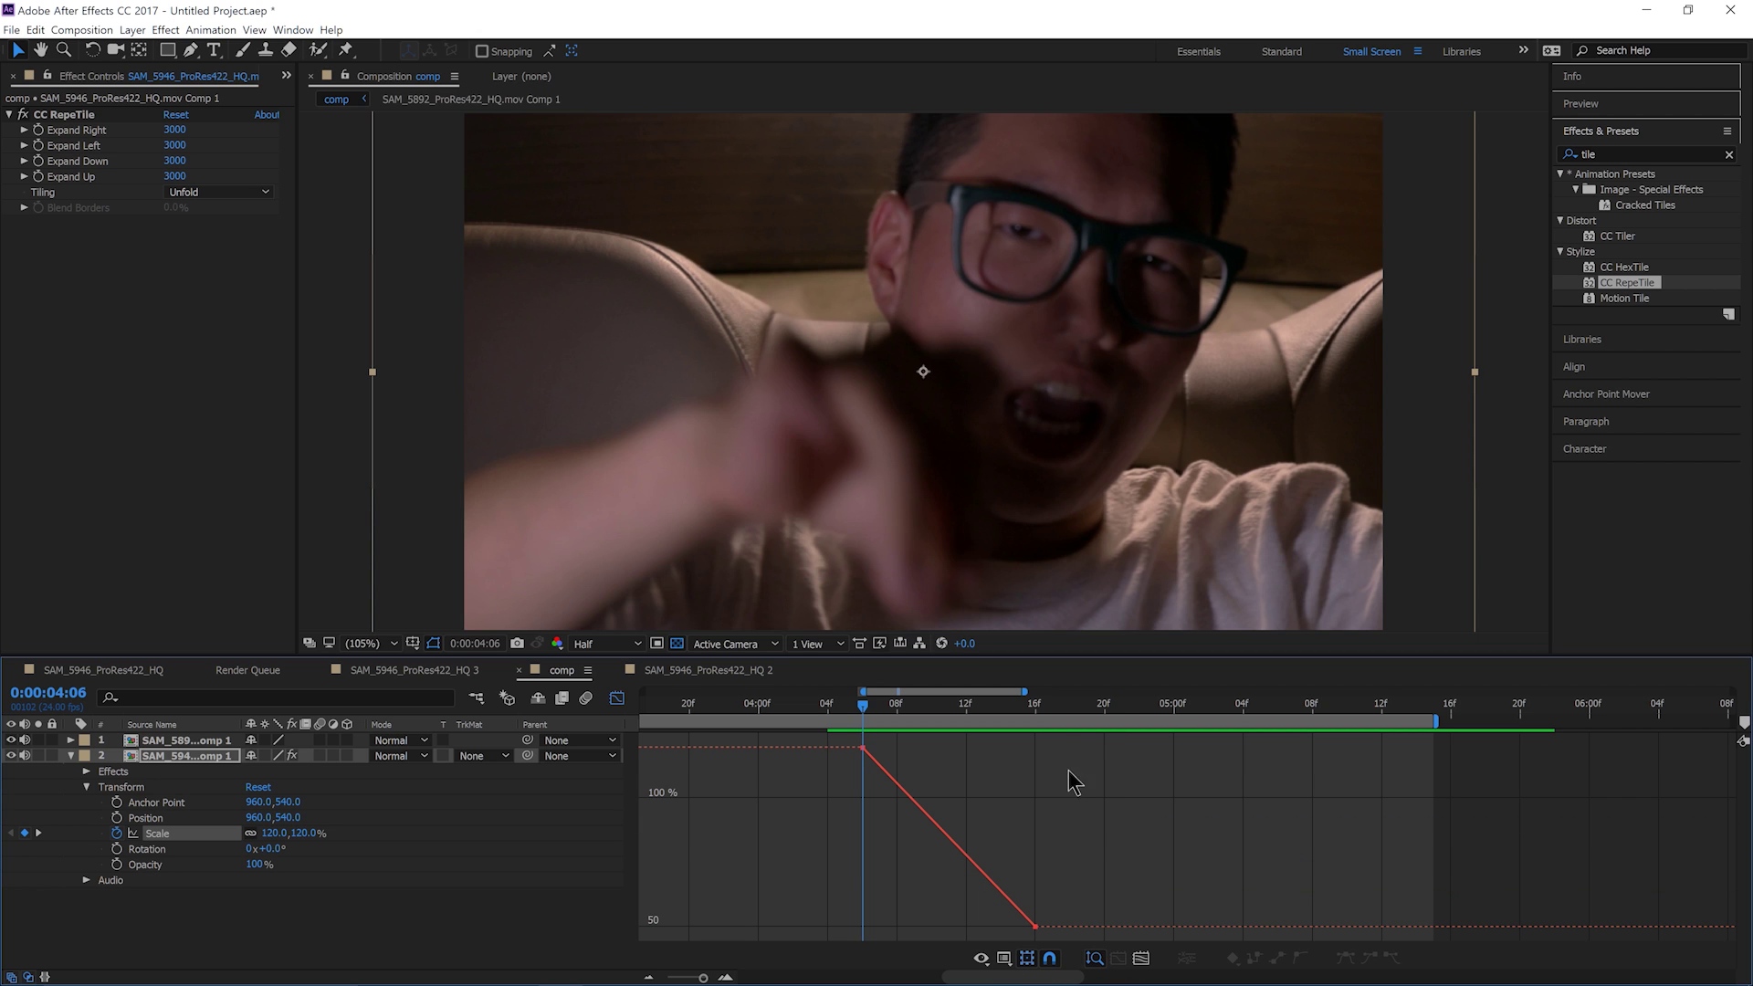
left_click_drag(1076, 736, 859, 932)
left_click(1003, 958)
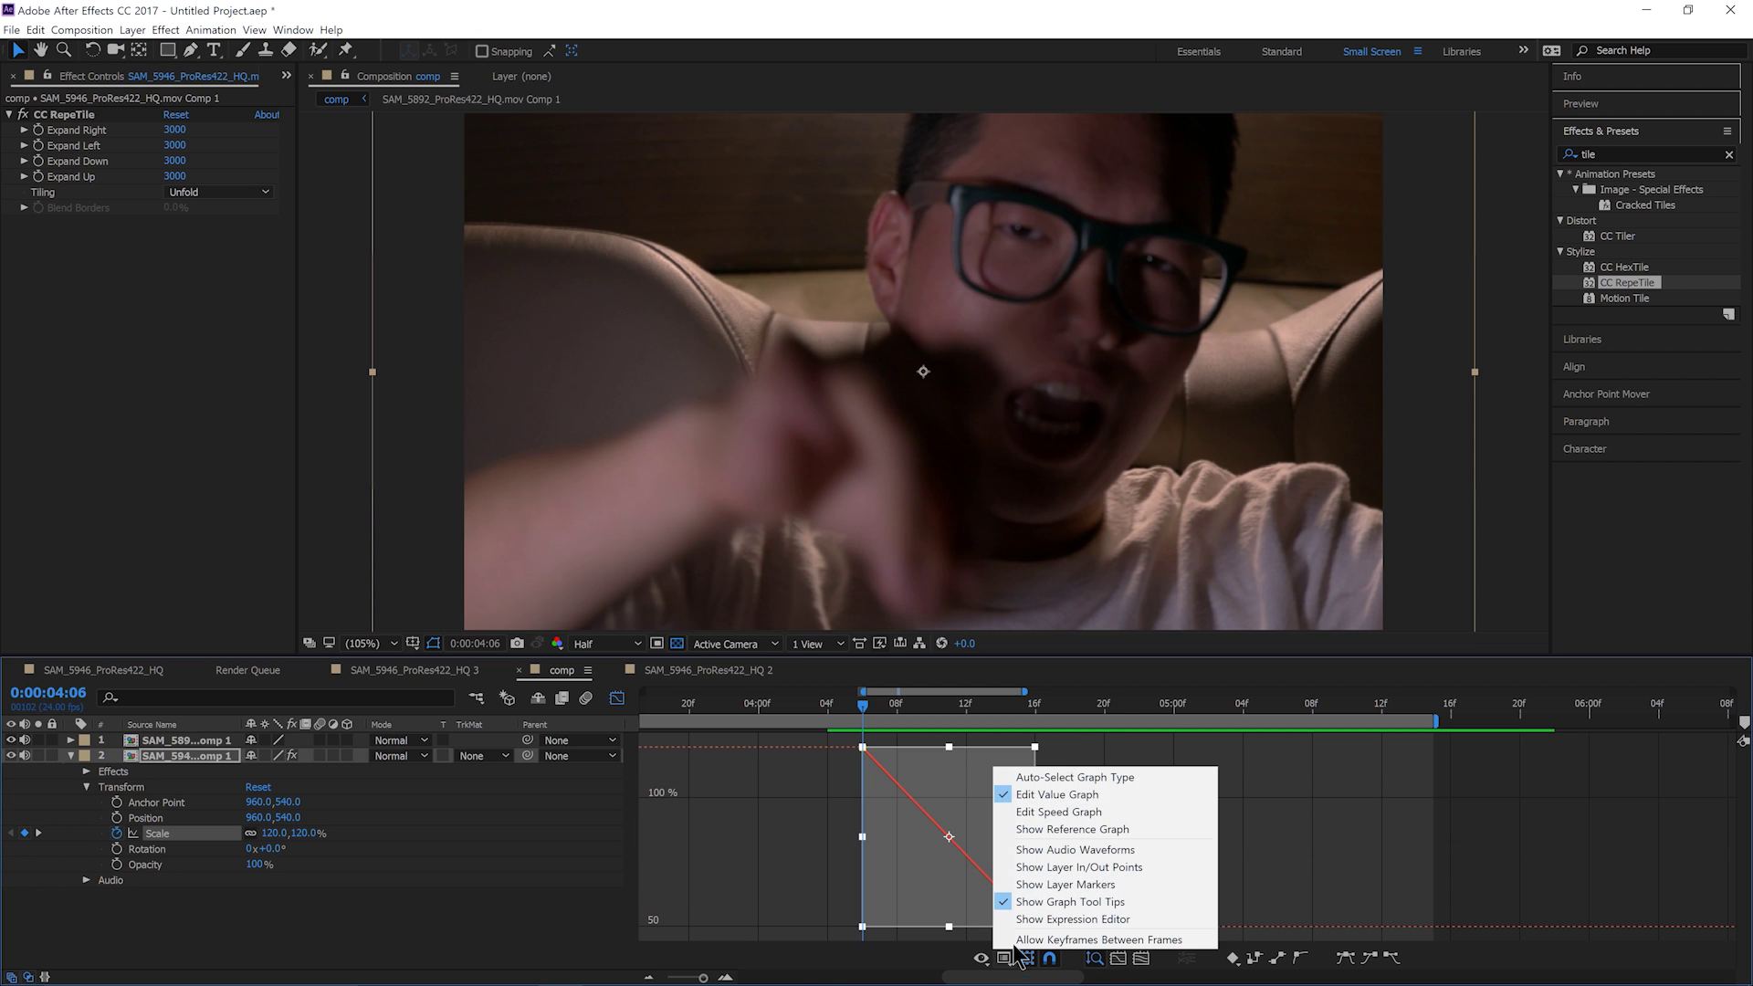
left_click(1116, 813)
left_click(1005, 958)
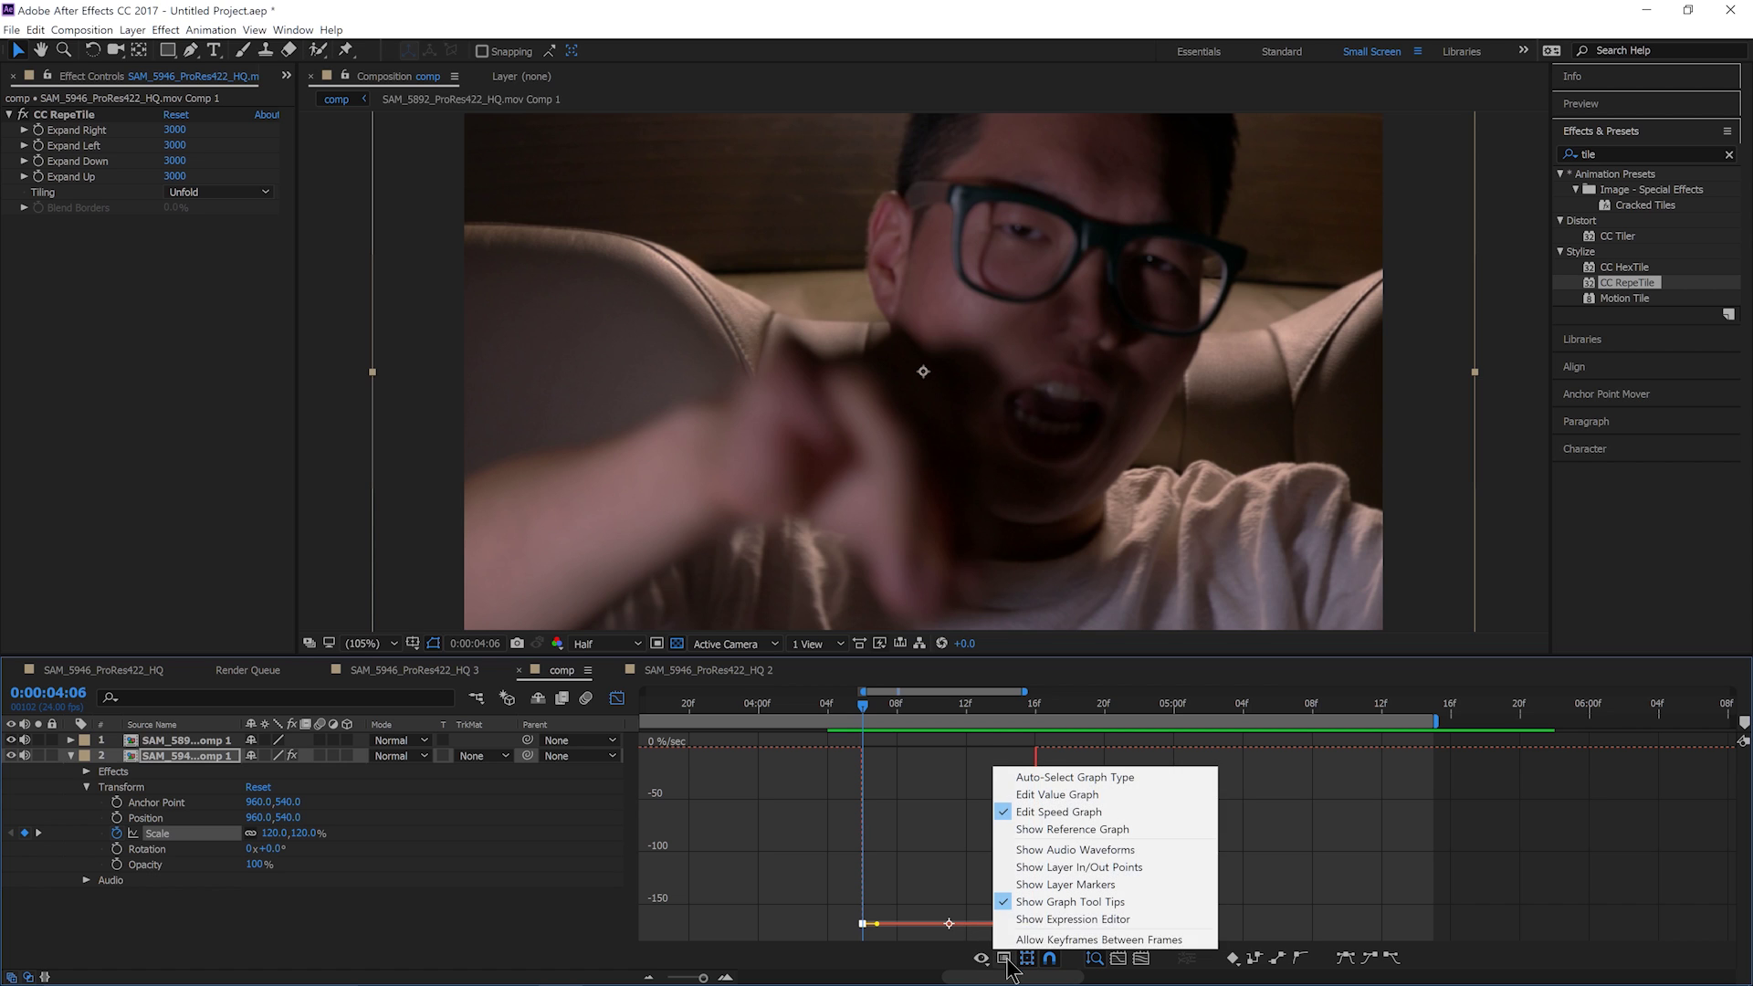
left_click(1061, 796)
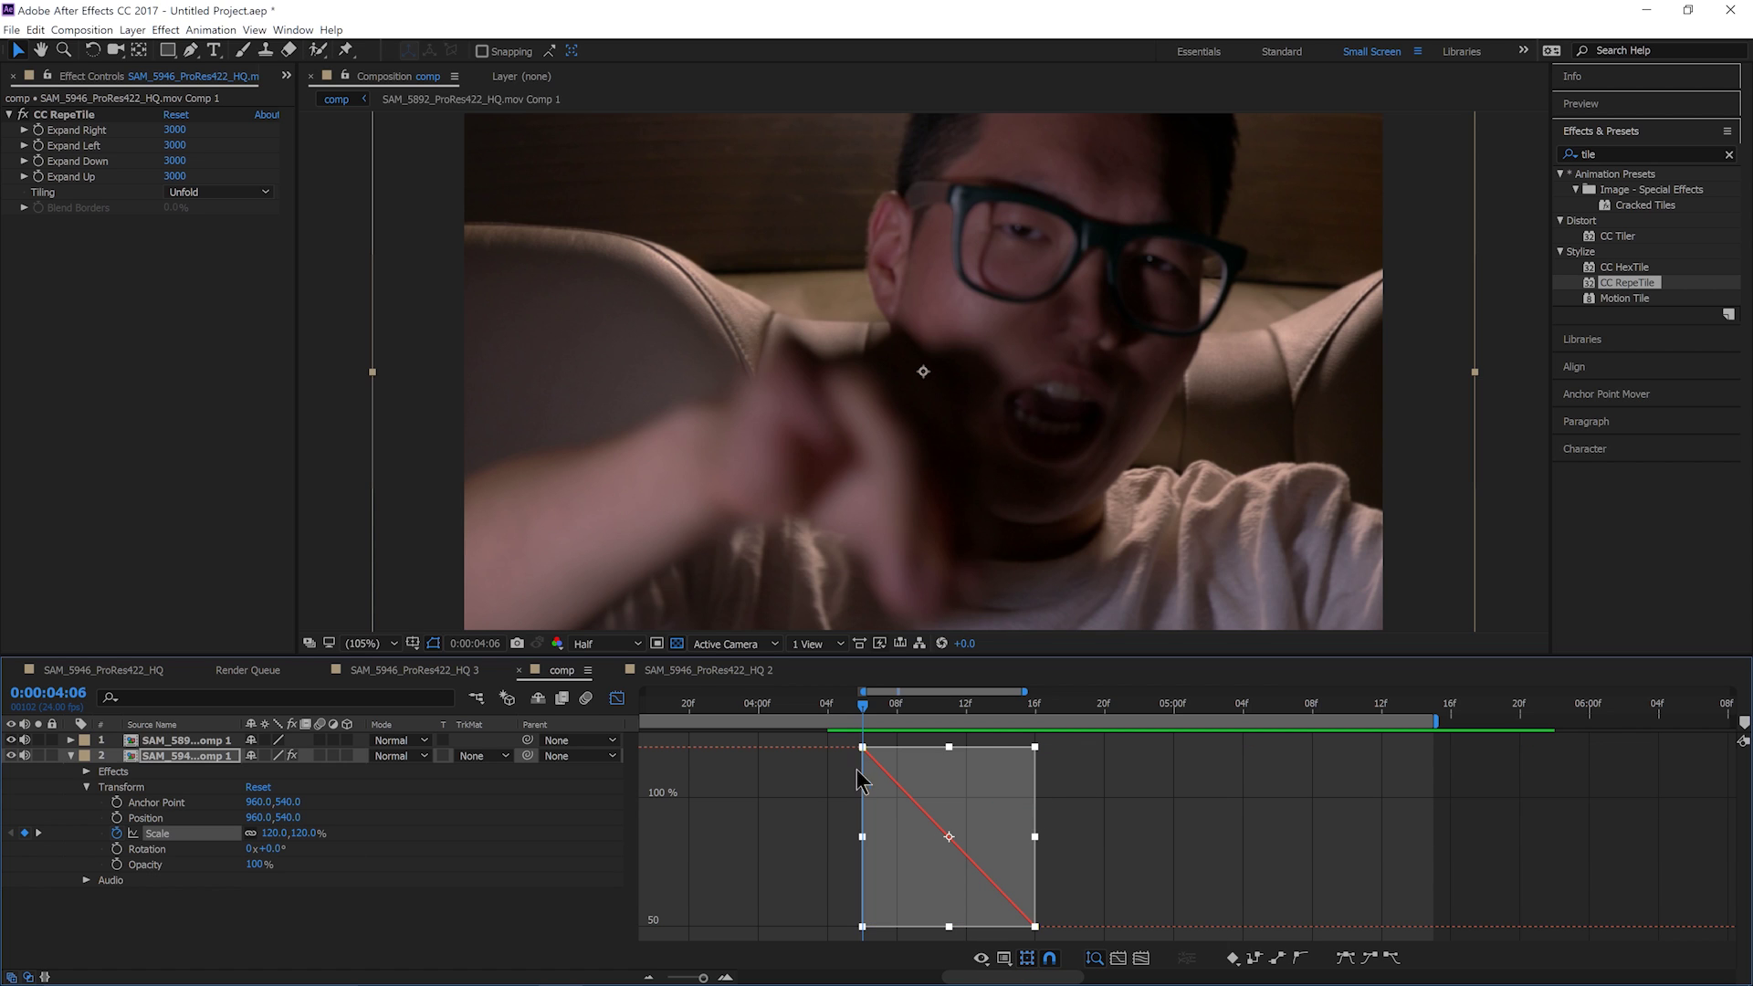
left_click_drag(845, 747, 1078, 931)
key("F9")
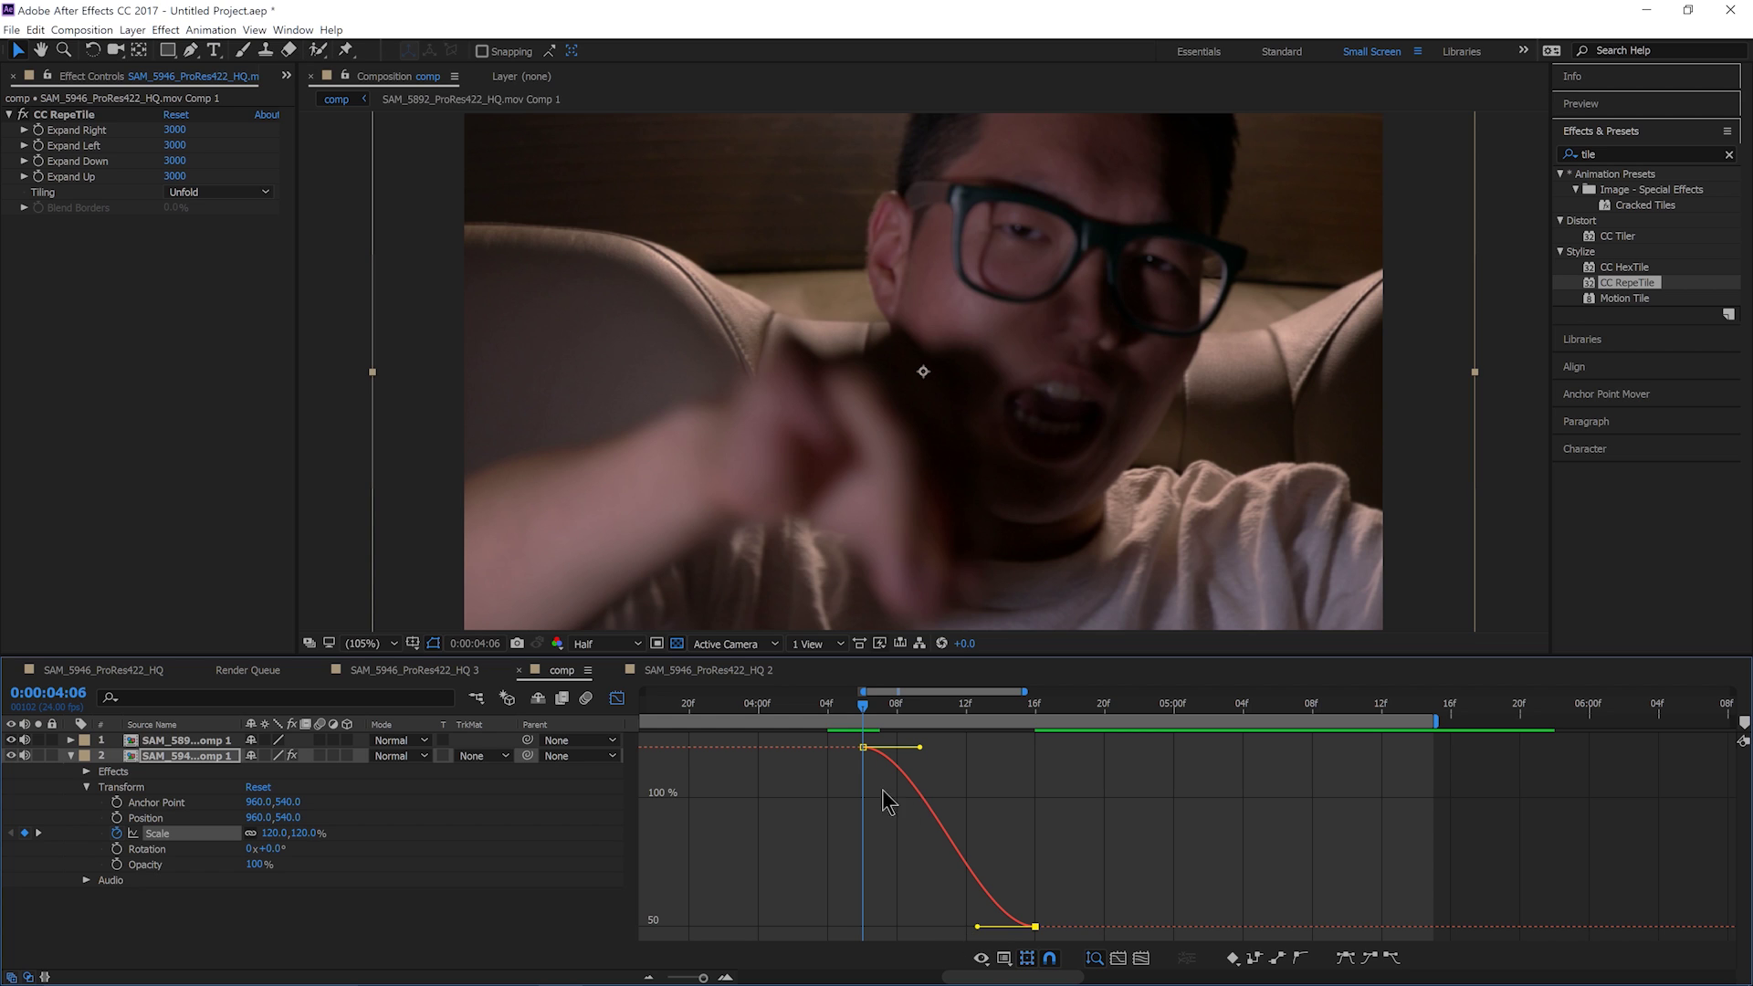
Step: Shape the Scale curve with its handles so it stays nearly flat at first and falls steeply just before 0:00:04:16
left_click_drag(977, 927, 1155, 782)
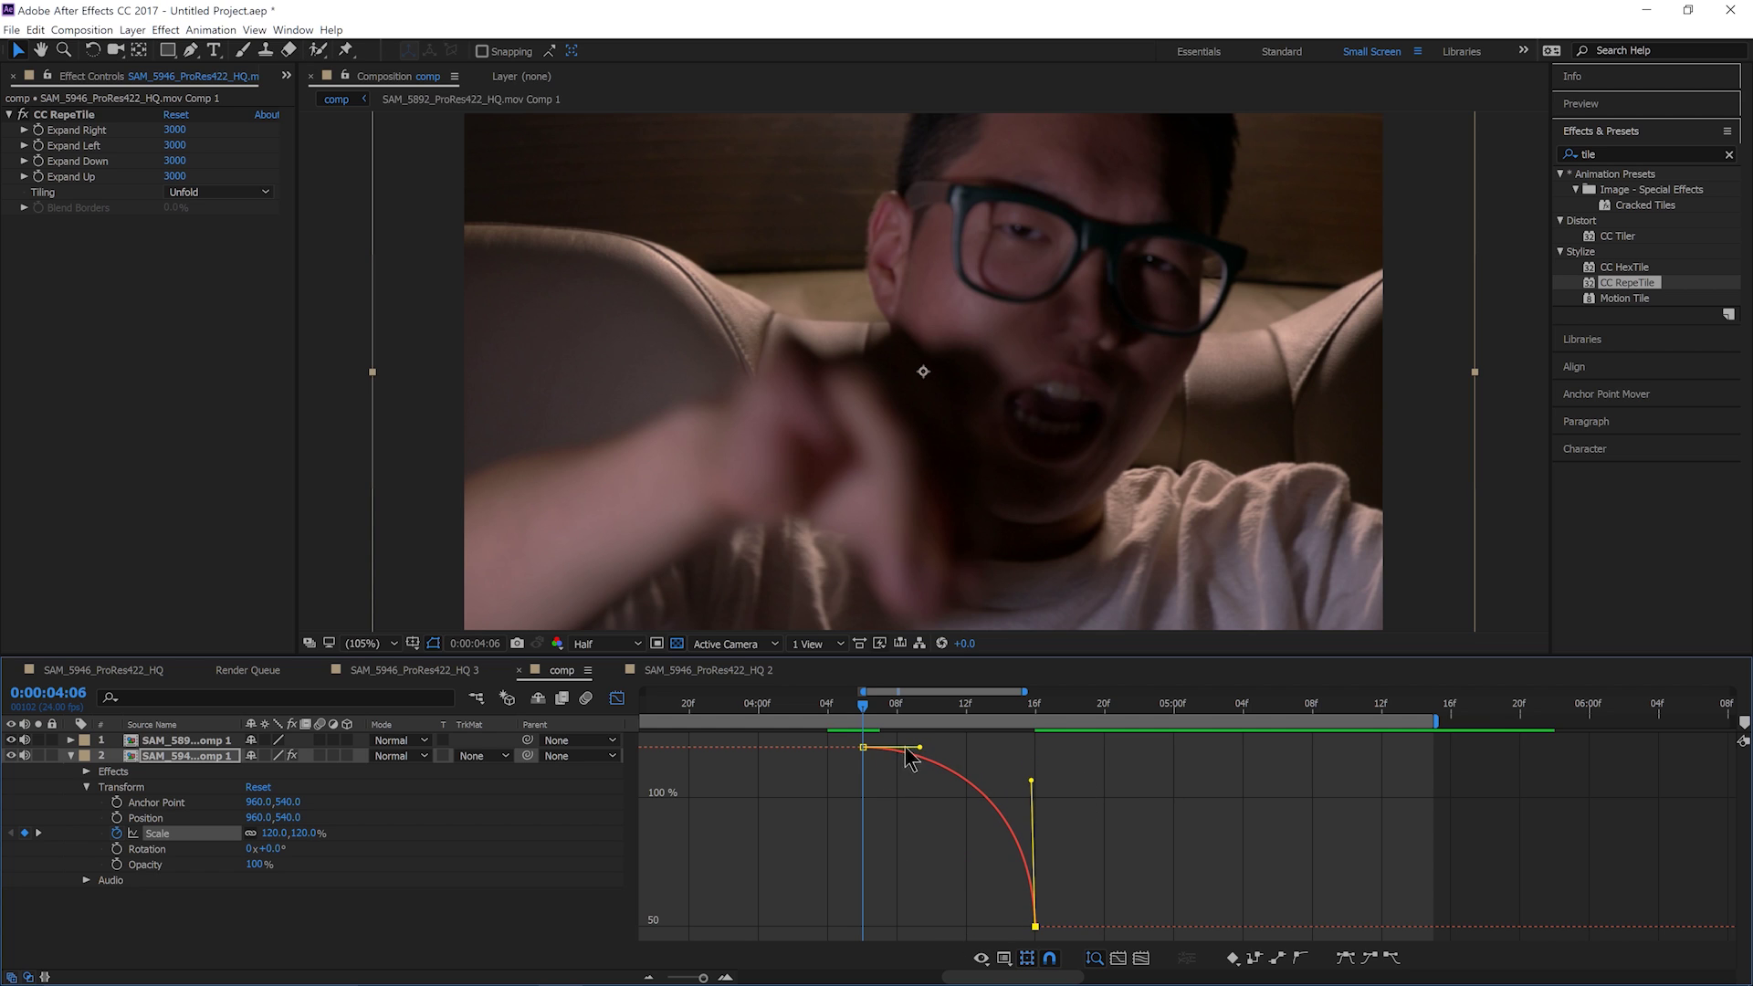
left_click_drag(1032, 783, 1034, 747)
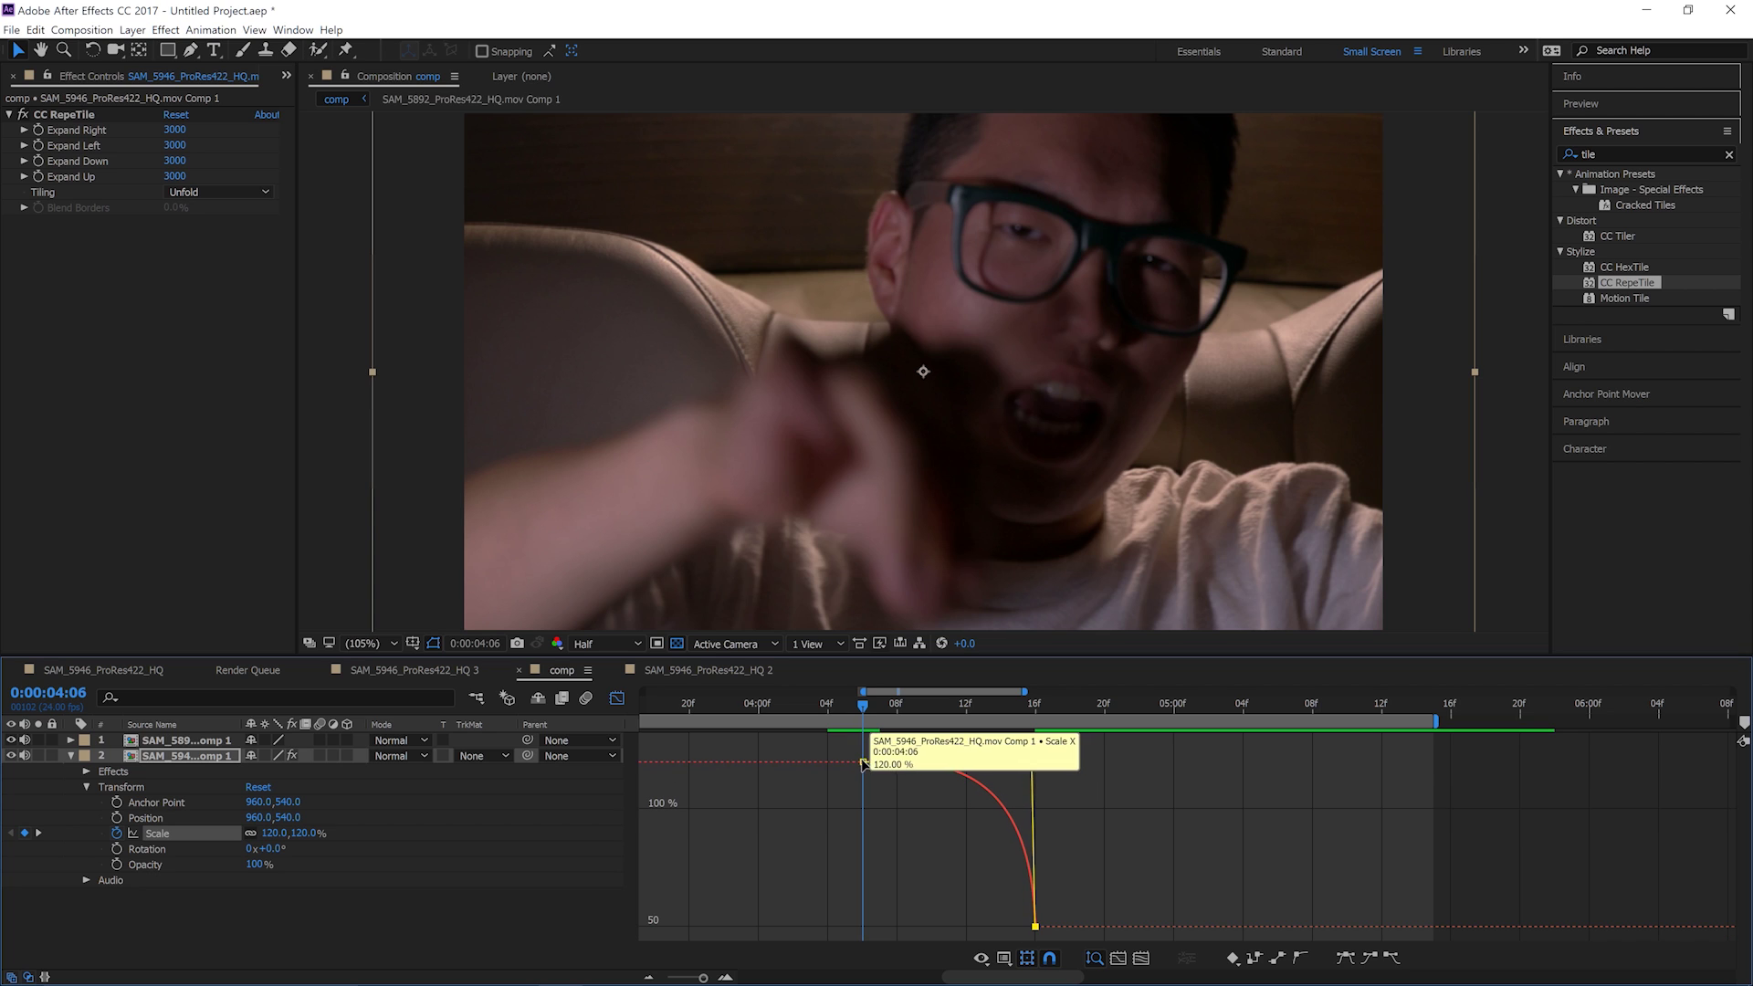
left_click_drag(1032, 749, 1050, 864)
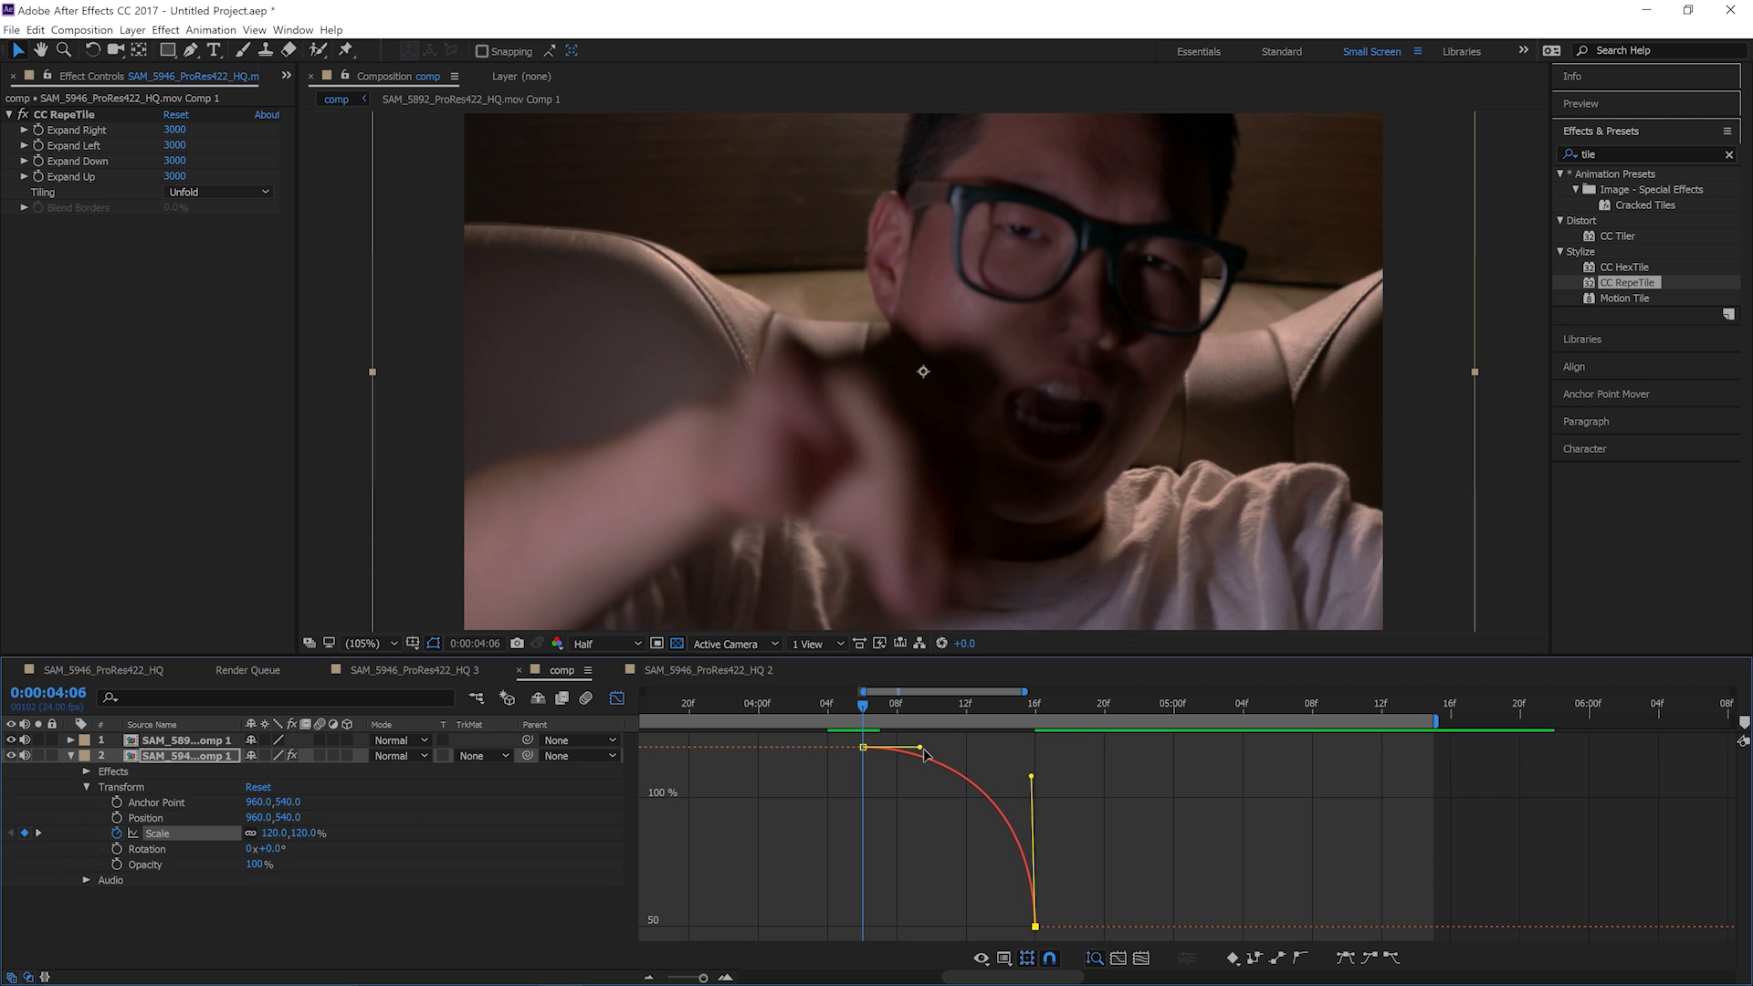
left_click_drag(922, 753, 1029, 748)
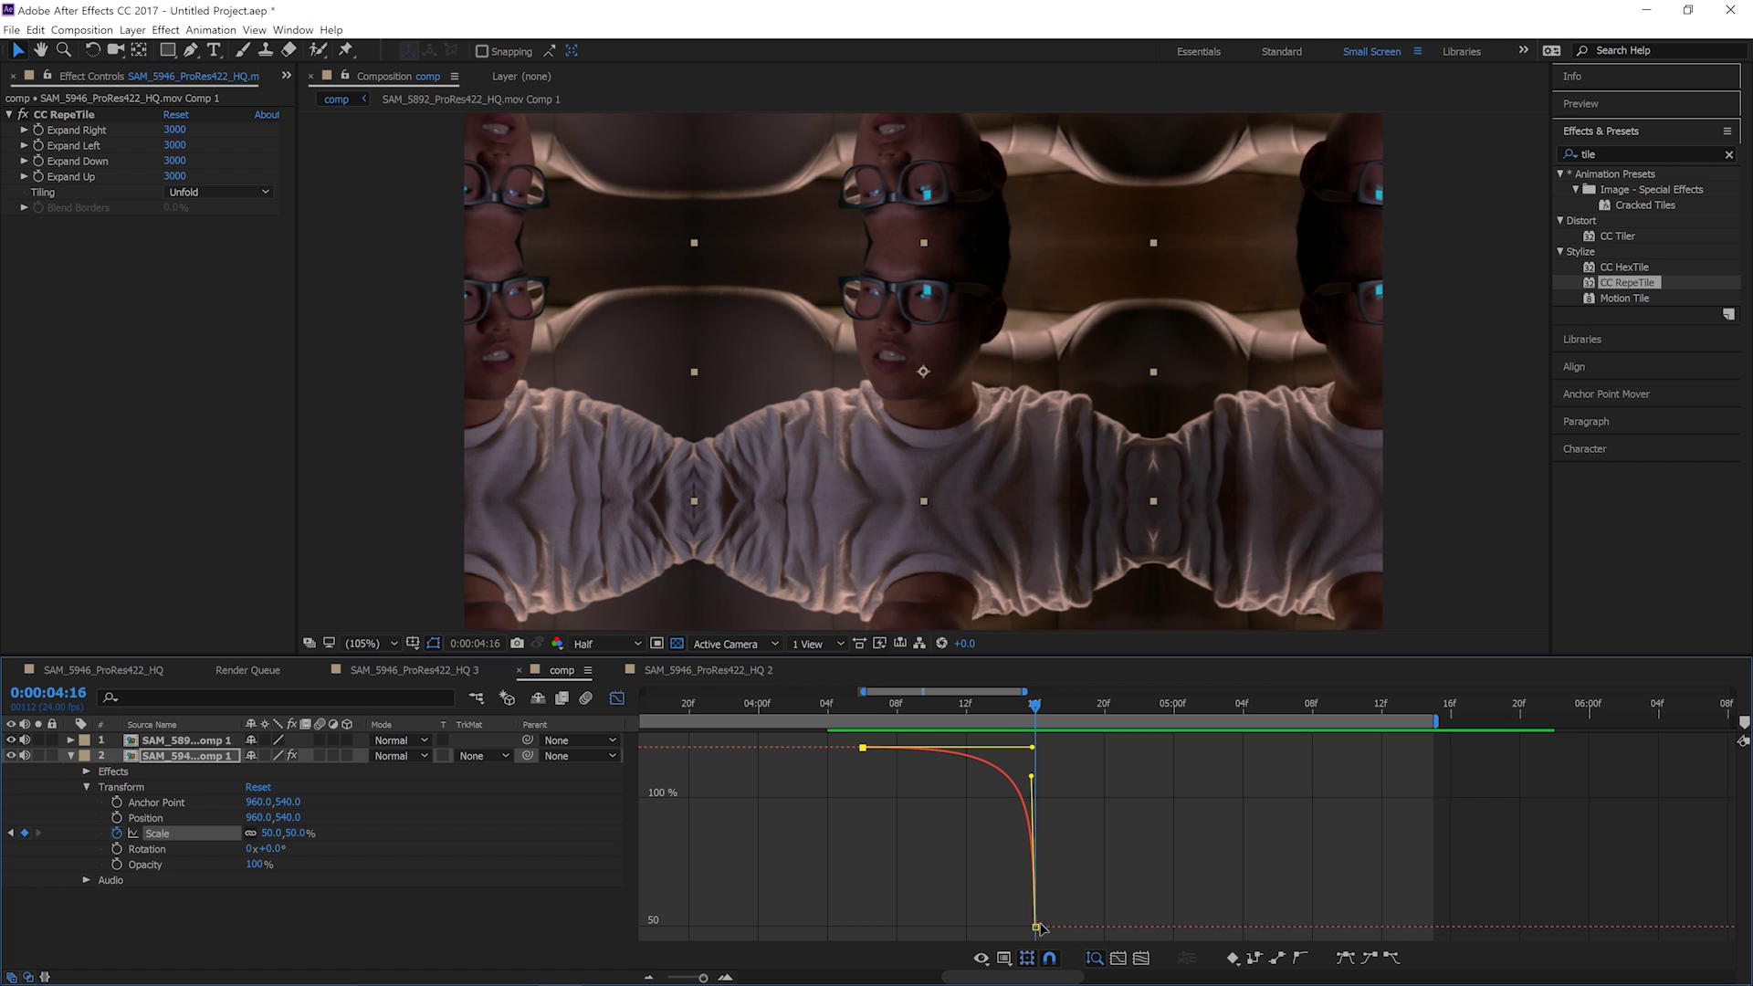
left_click_drag(1030, 711, 1021, 715)
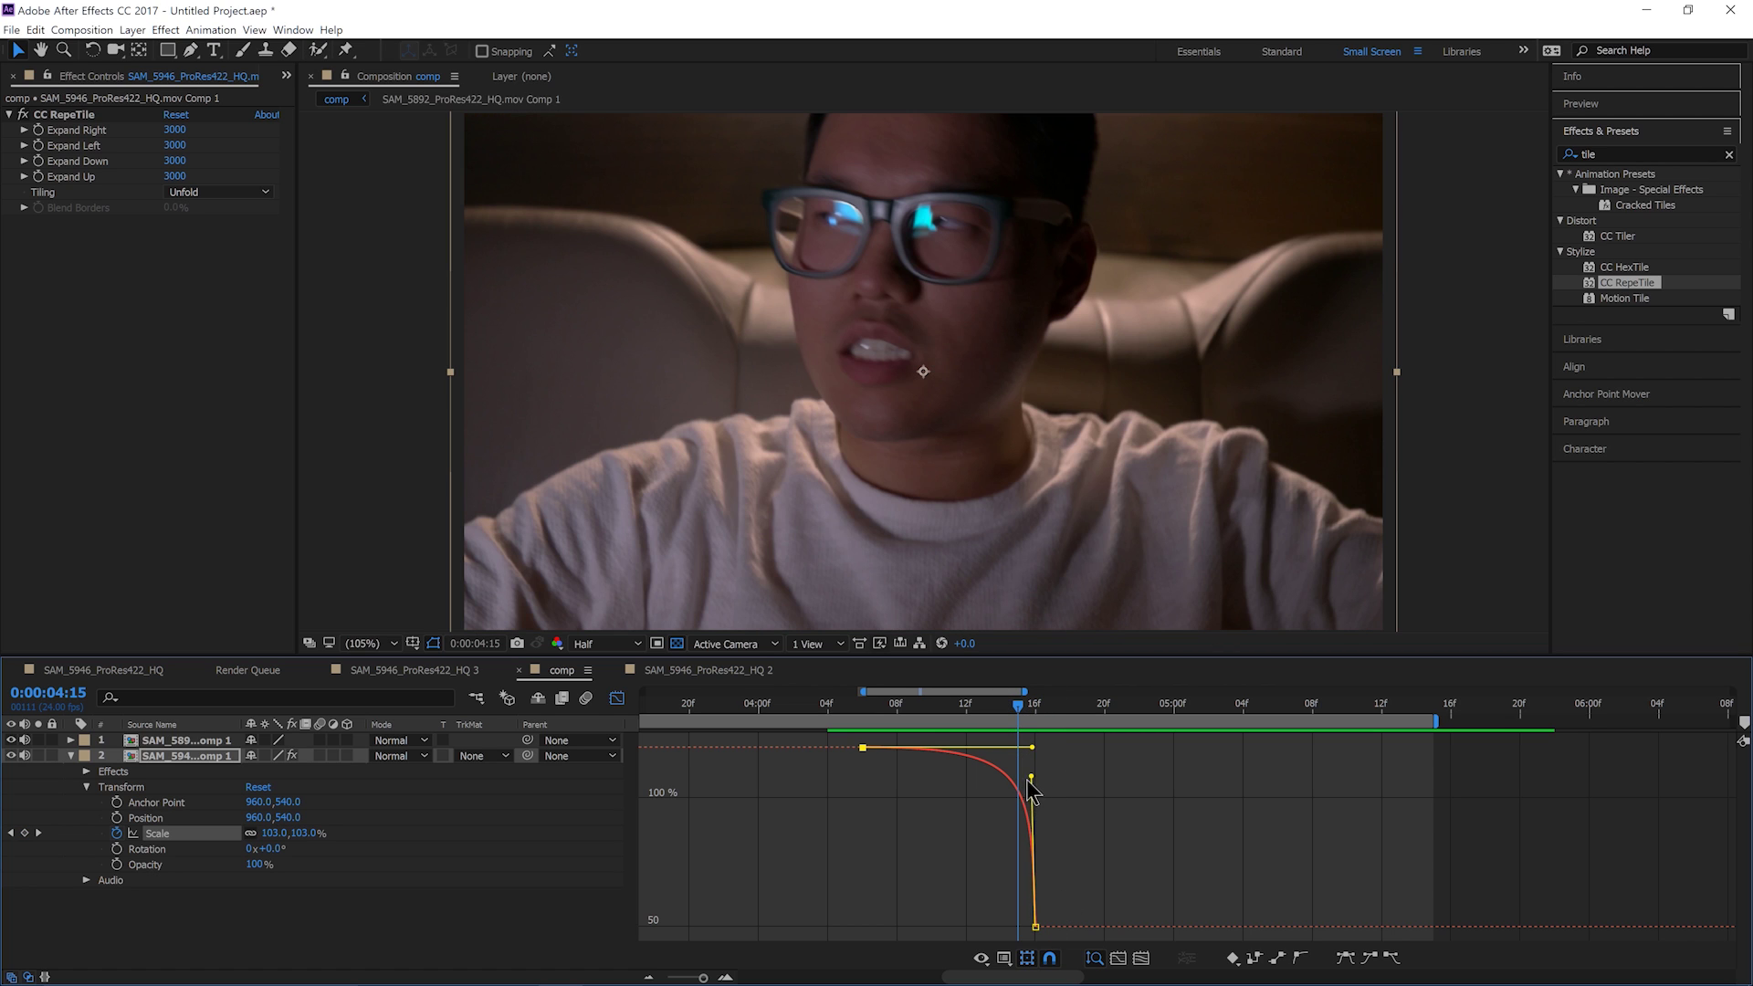
left_click_drag(1032, 781, 1013, 815)
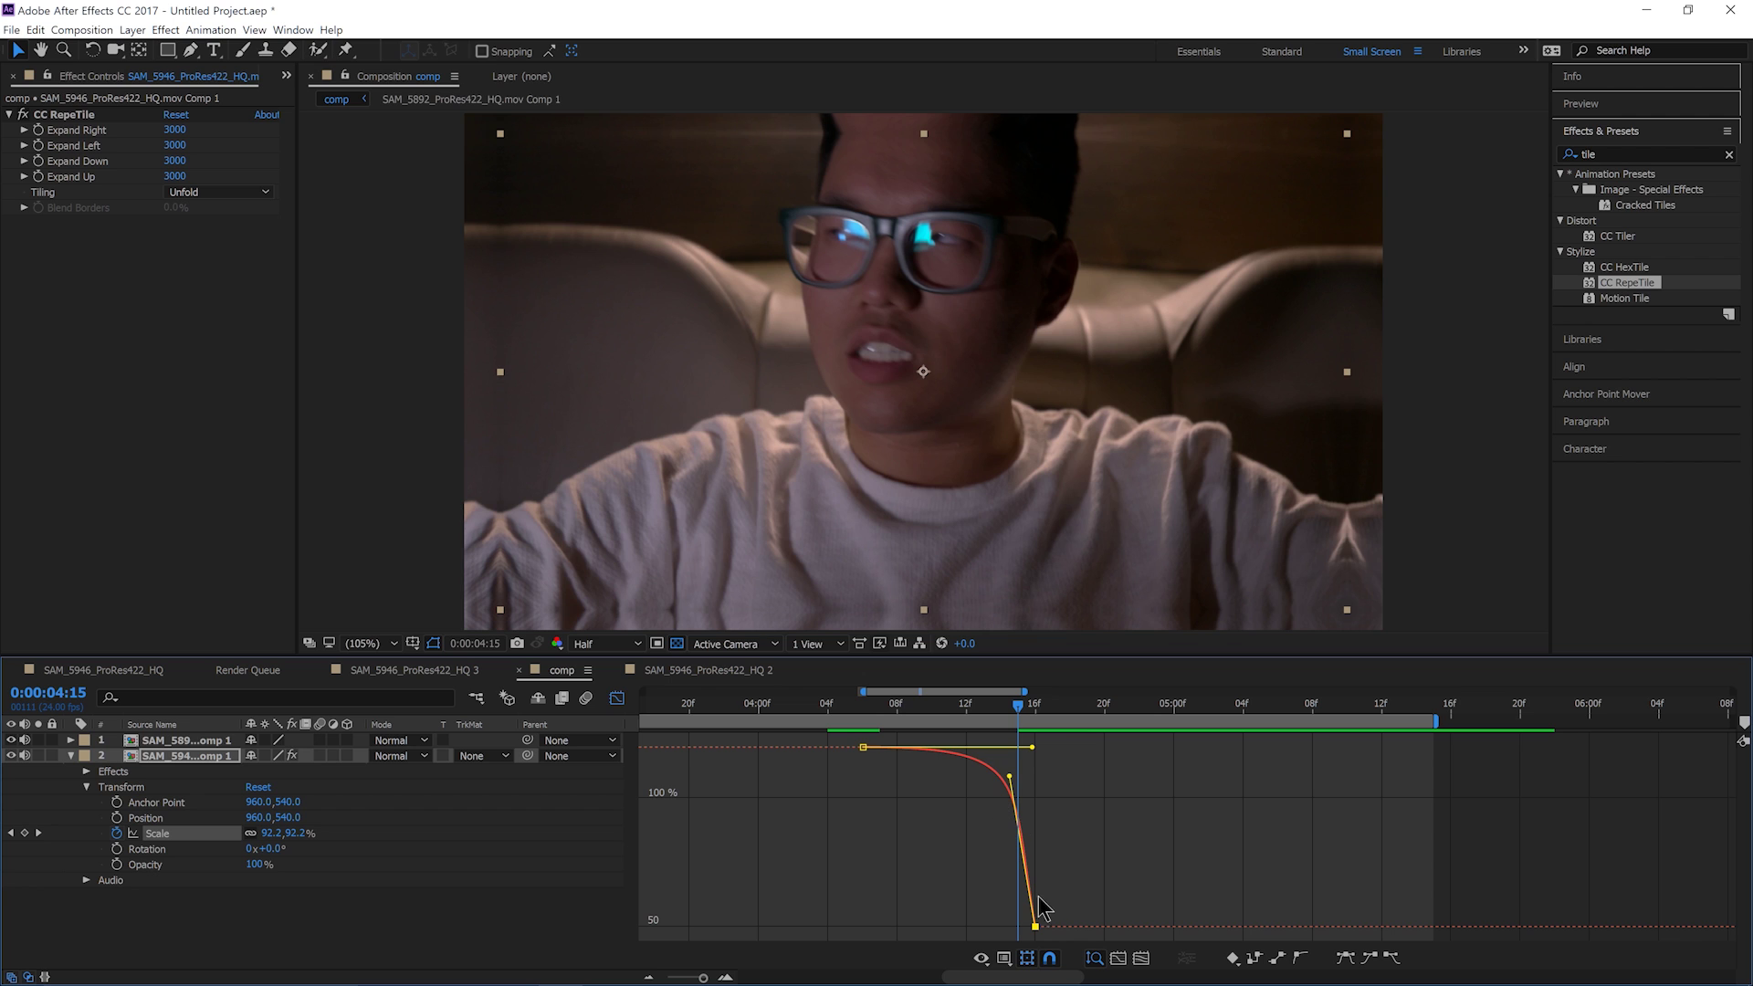
left_click_drag(1032, 747, 1008, 746)
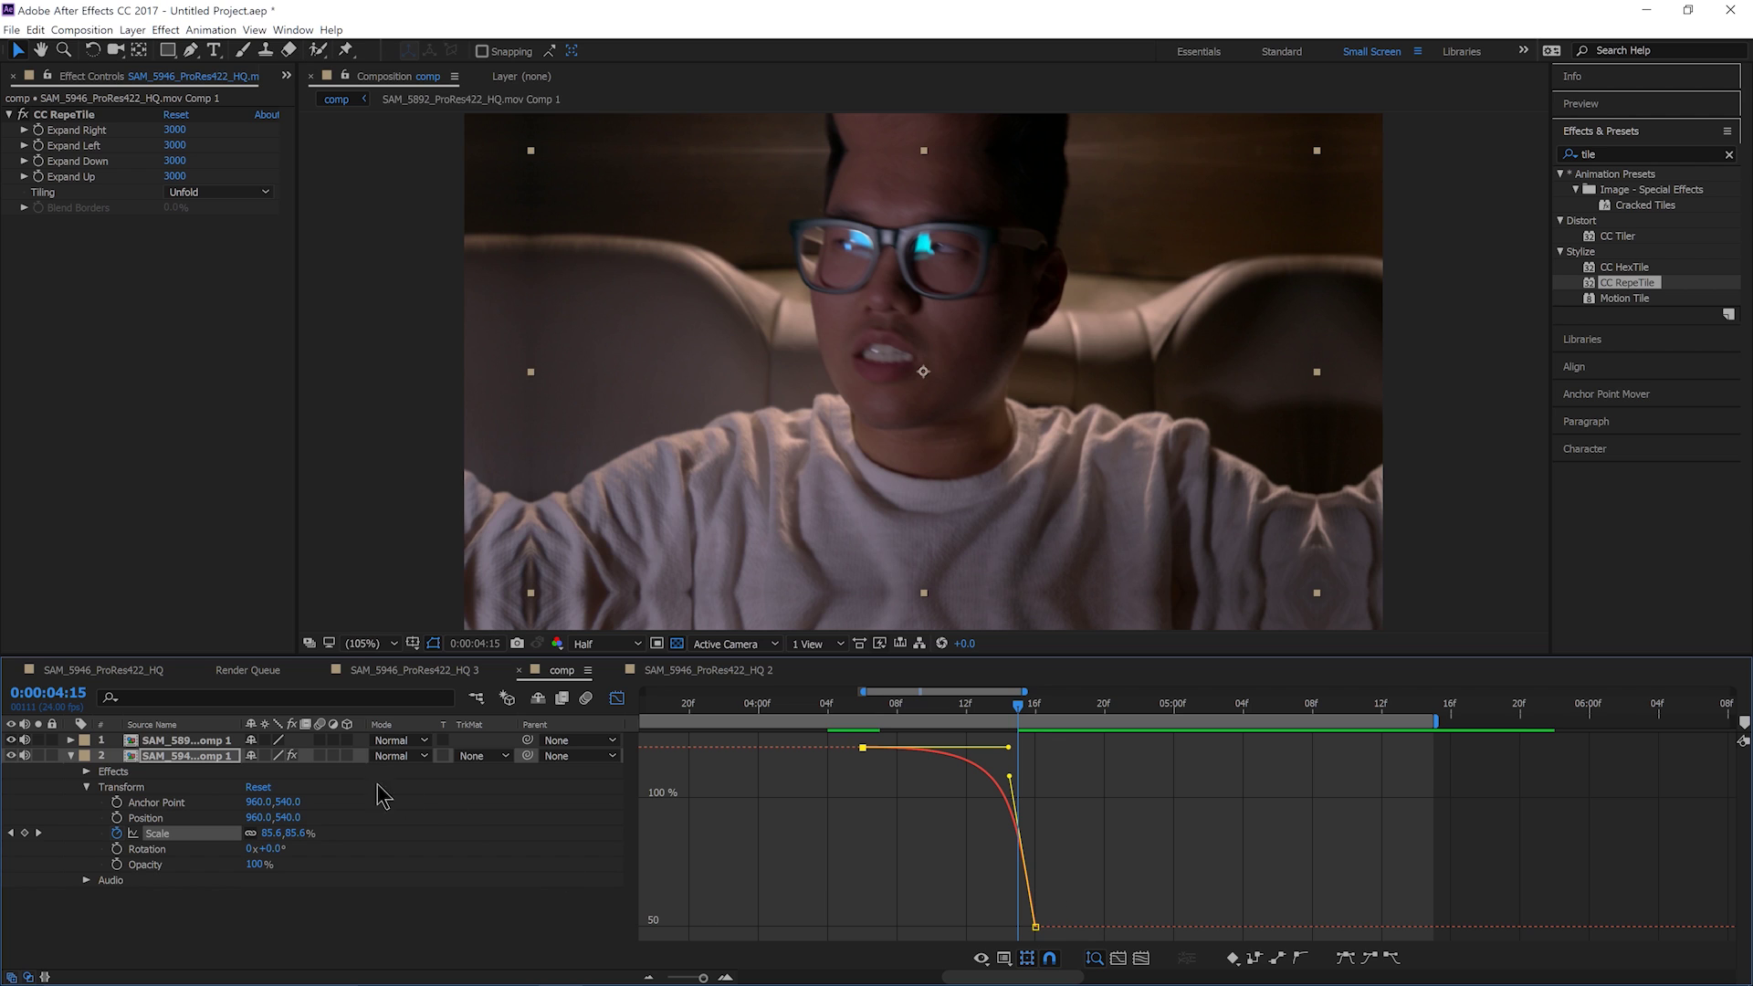
Step: Enable motion blur for the lower clip and the composition, and preview the blurred zoom-out
left_click(320, 756)
left_click(586, 698)
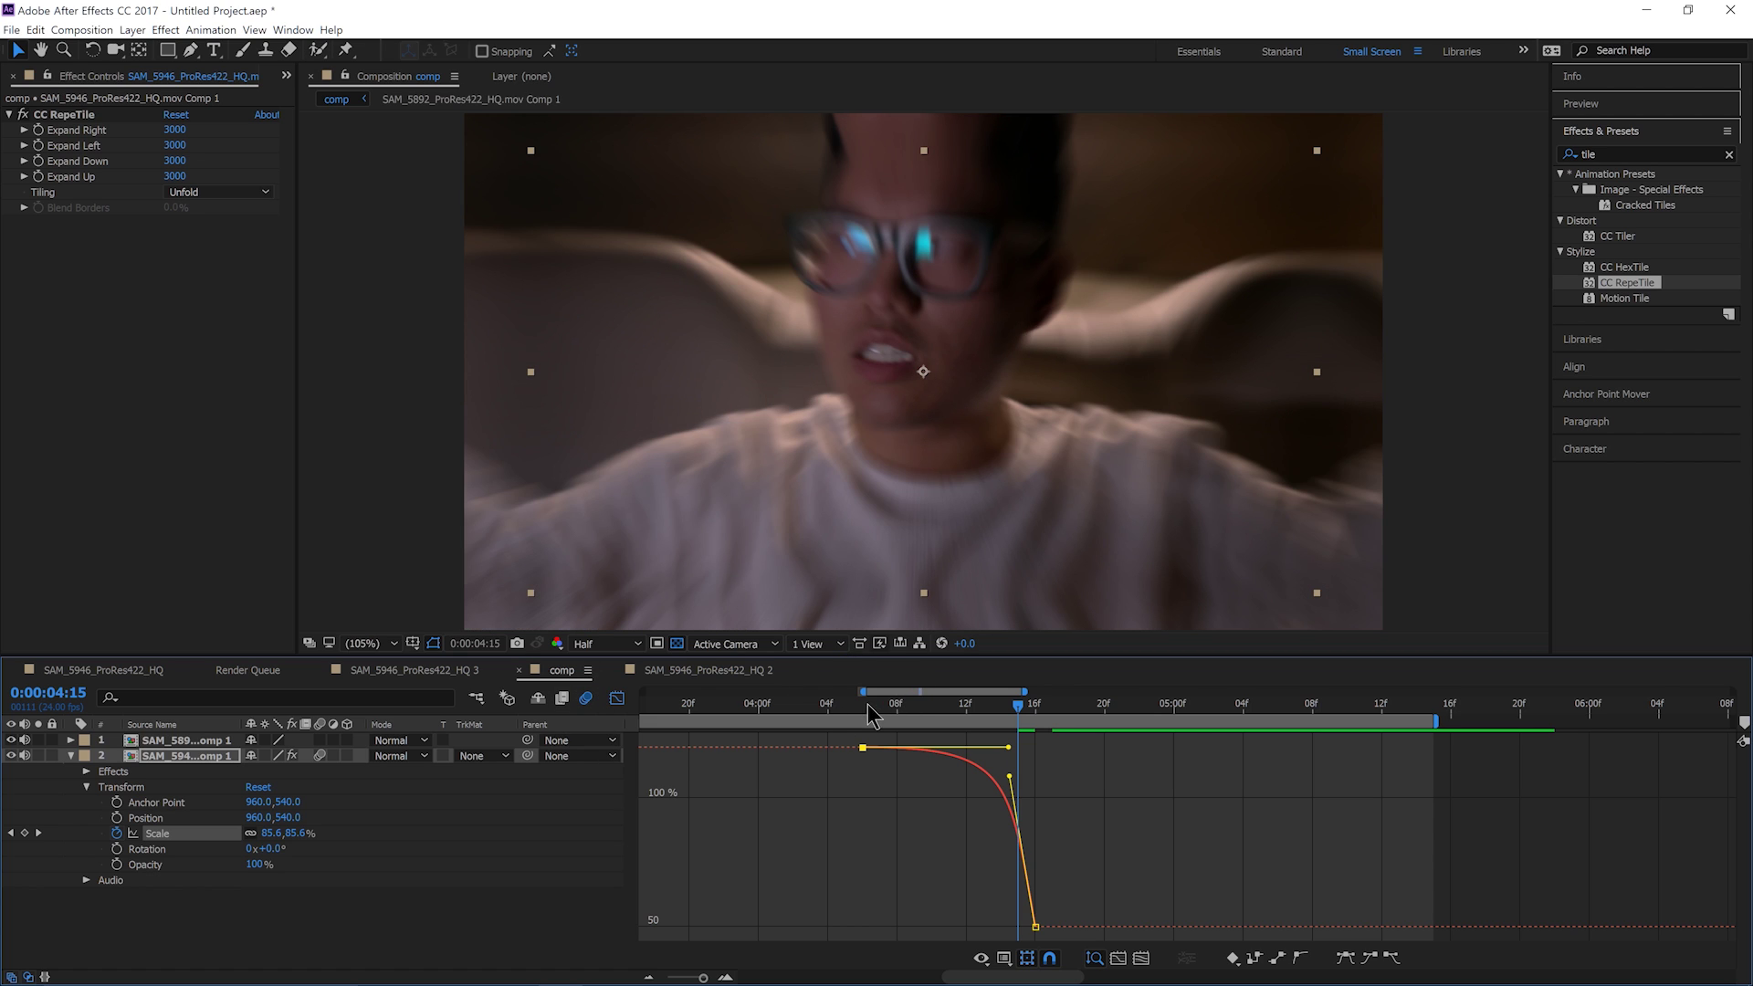
left_click_drag(867, 709, 868, 793)
left_click_drag(919, 701, 1036, 730)
left_click_drag(1076, 834, 644, 740)
left_click_drag(1394, 847, 1087, 863)
left_click_drag(966, 872, 1067, 861)
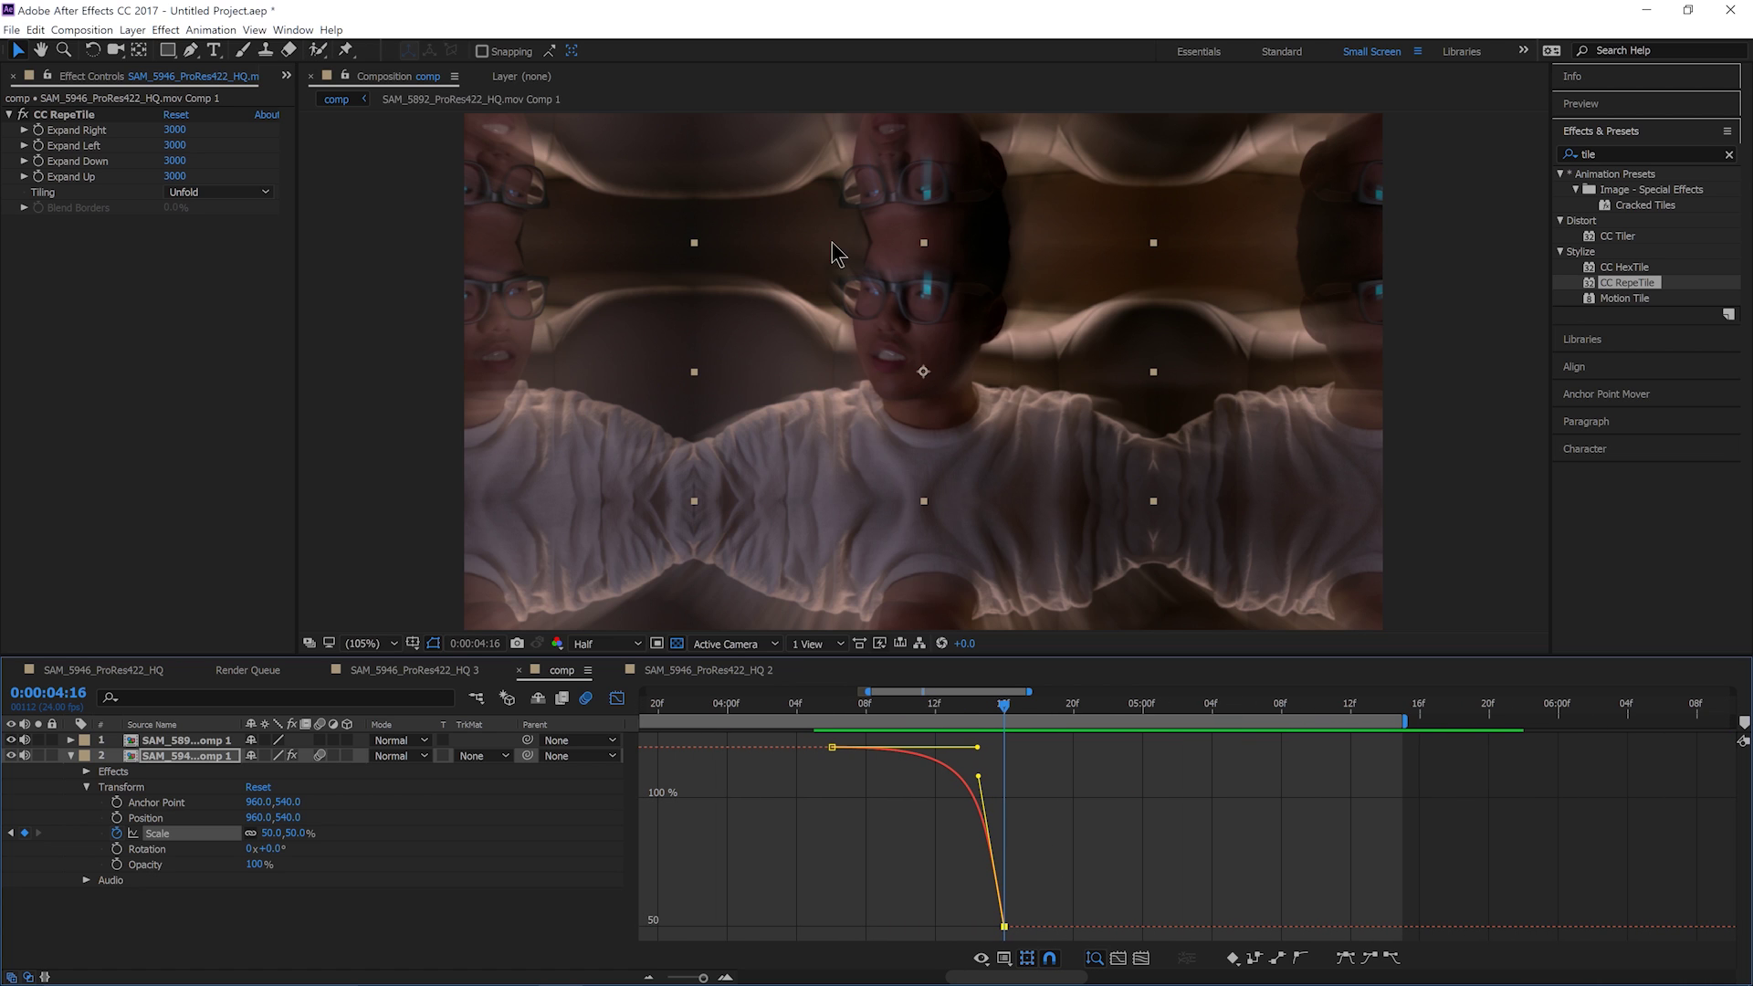
Step: Leave the Graph Editor, move the lower clip's last Scale keyframe one frame later to the cut at 0:00:04:17, and preview the animation
left_click(617, 701)
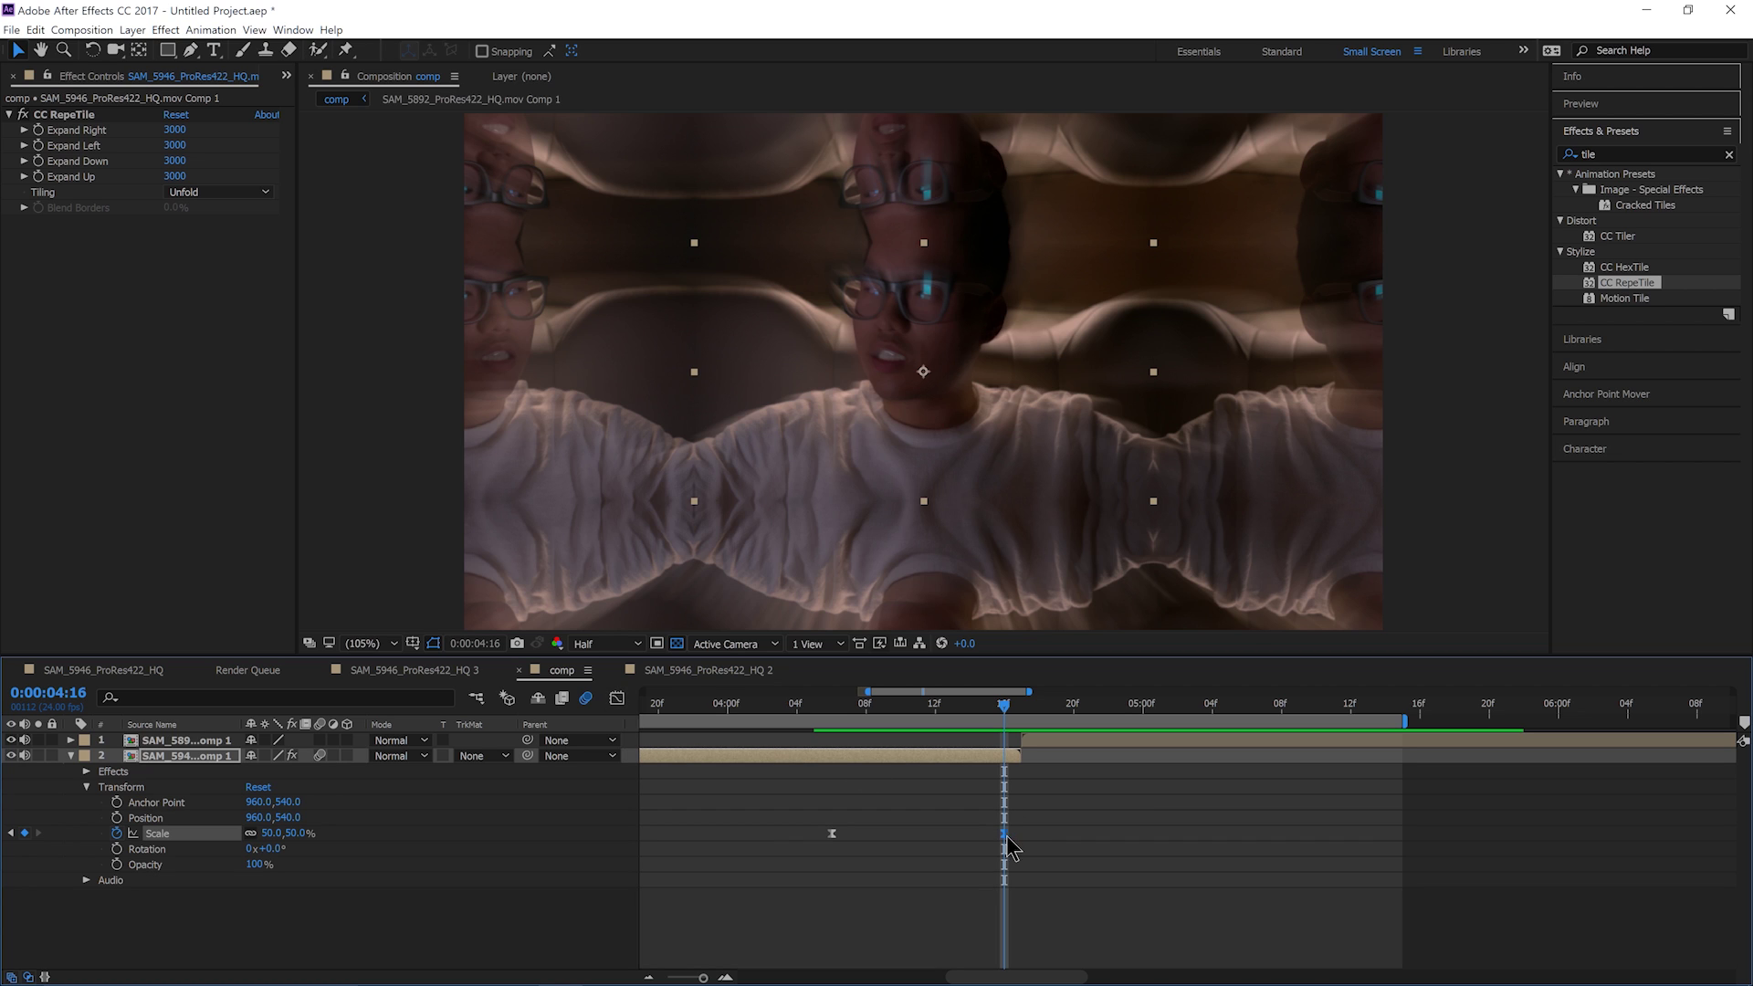
left_click_drag(1007, 838, 1021, 840)
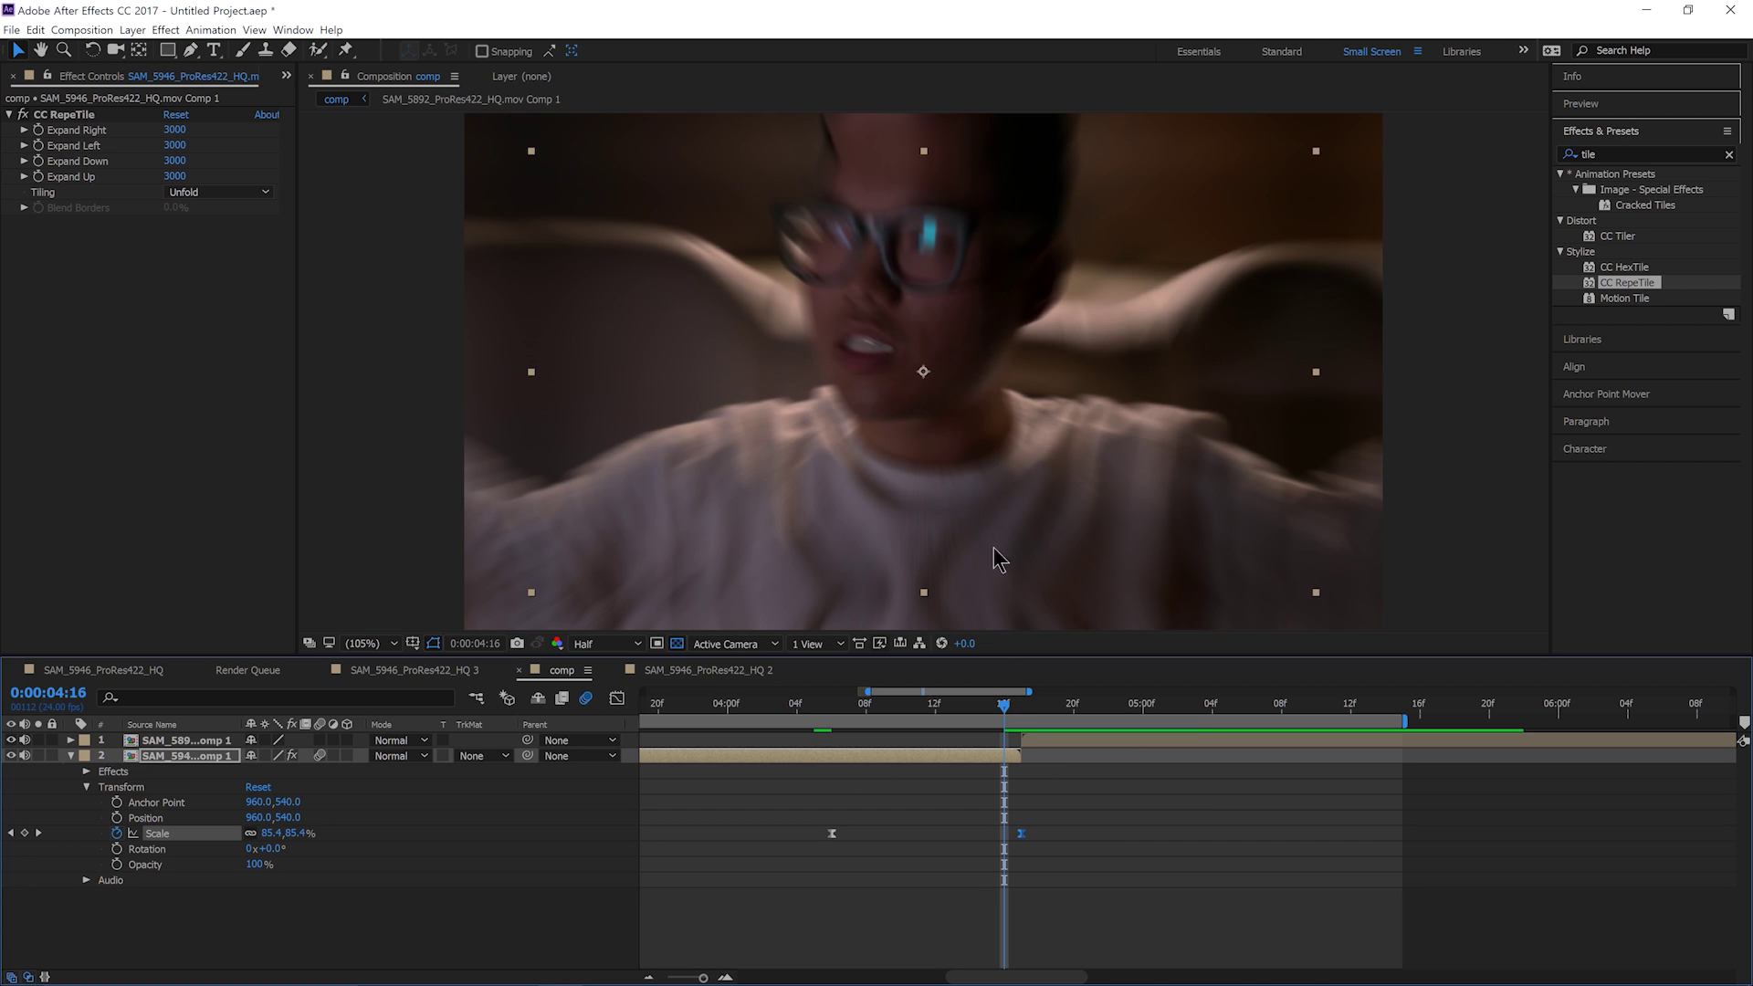
left_click_drag(865, 710, 763, 726)
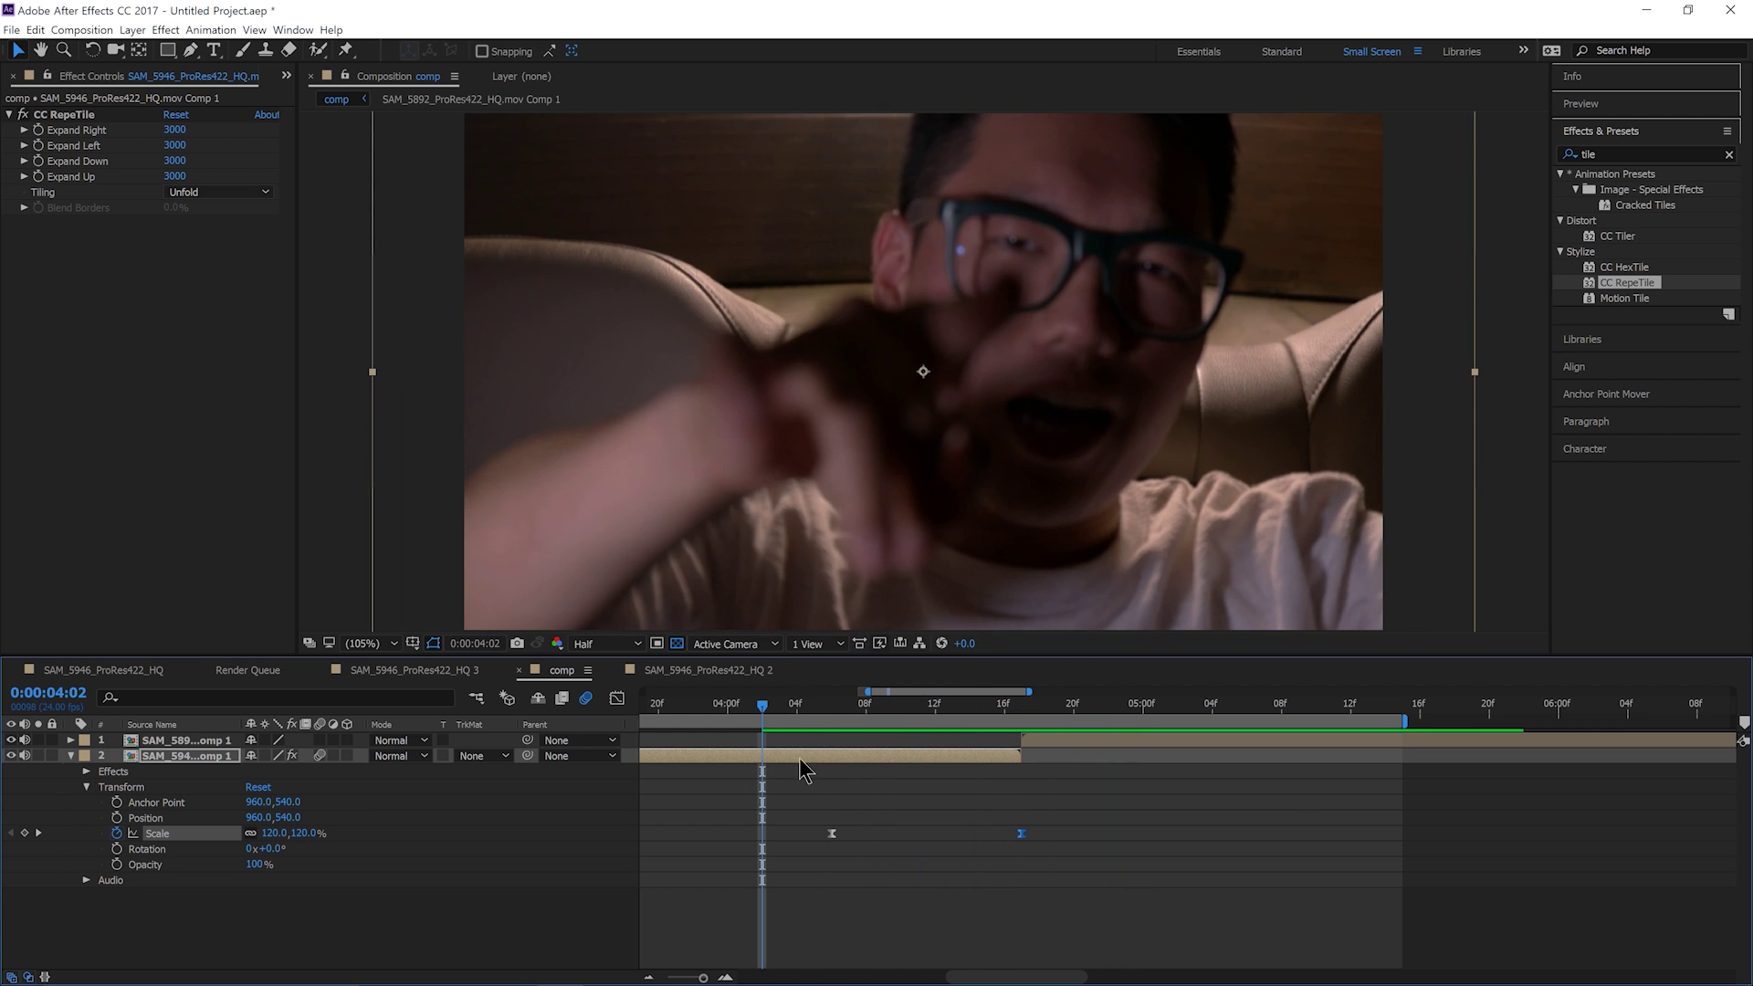
key("space")
left_click_drag(885, 721, 797, 713)
key("space")
left_click(953, 710)
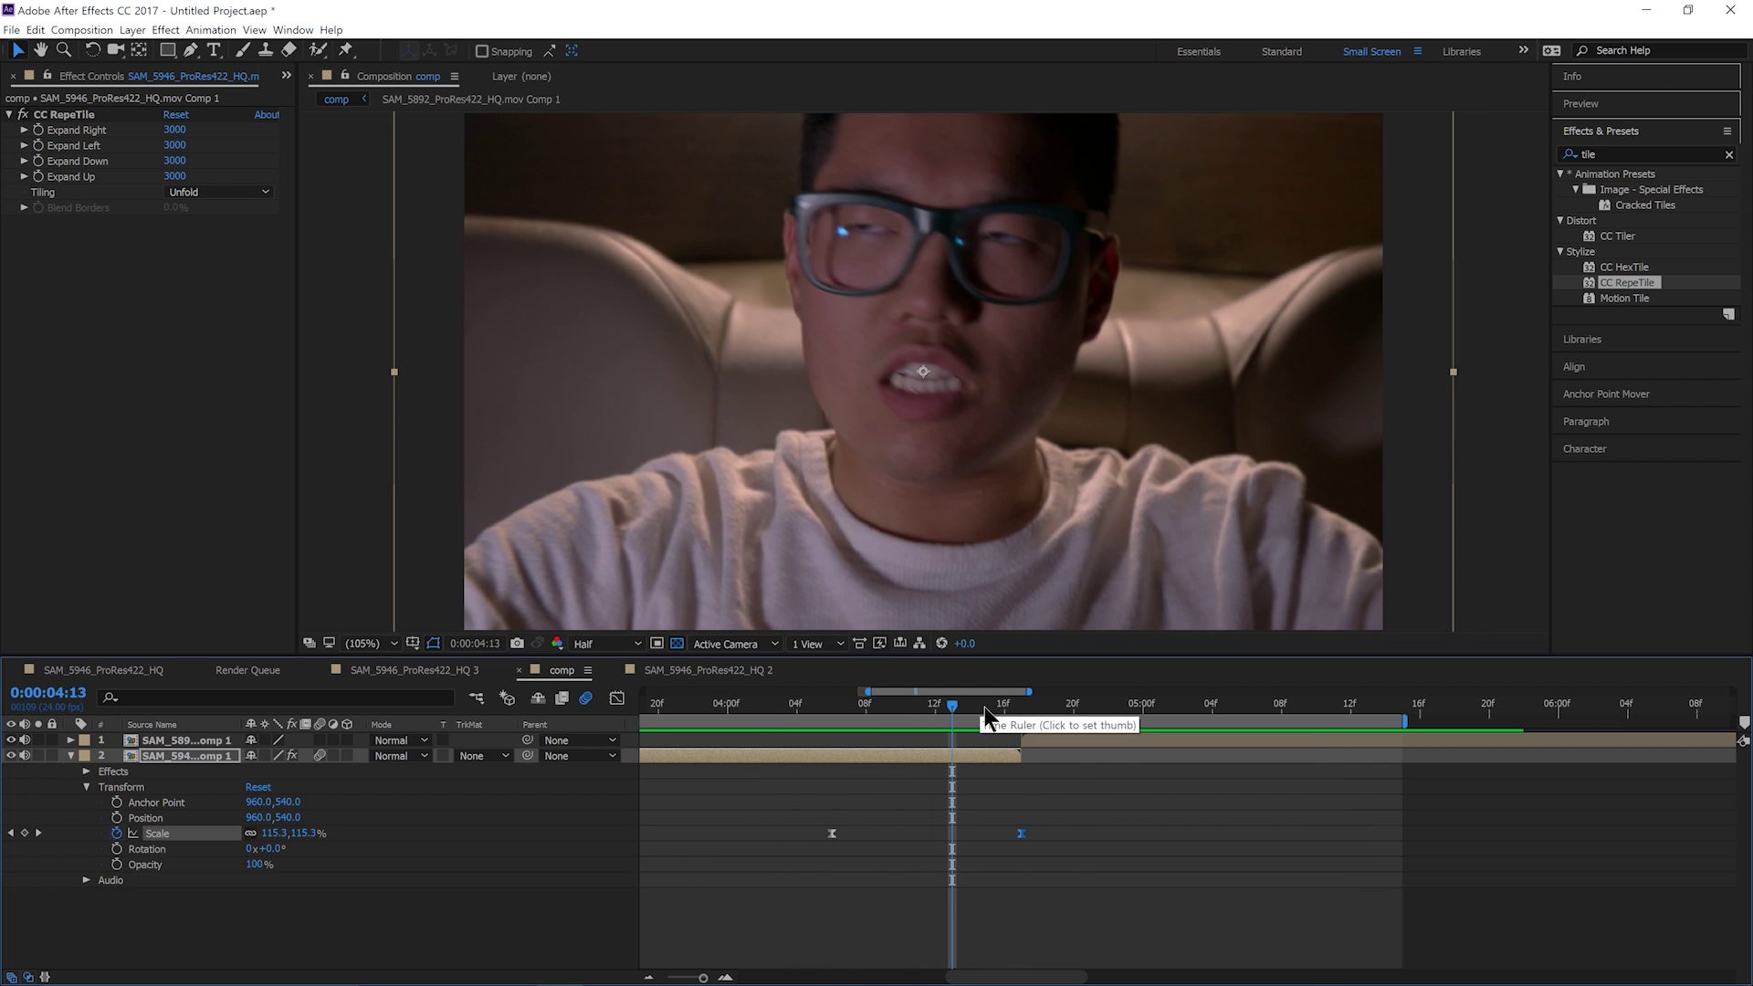
Step: Reveal the upper clip's Scale and add keyframes at 100% at the cut, 0:00:04:17, and at 0:00:05:13
left_click(1061, 753)
left_click(1053, 738)
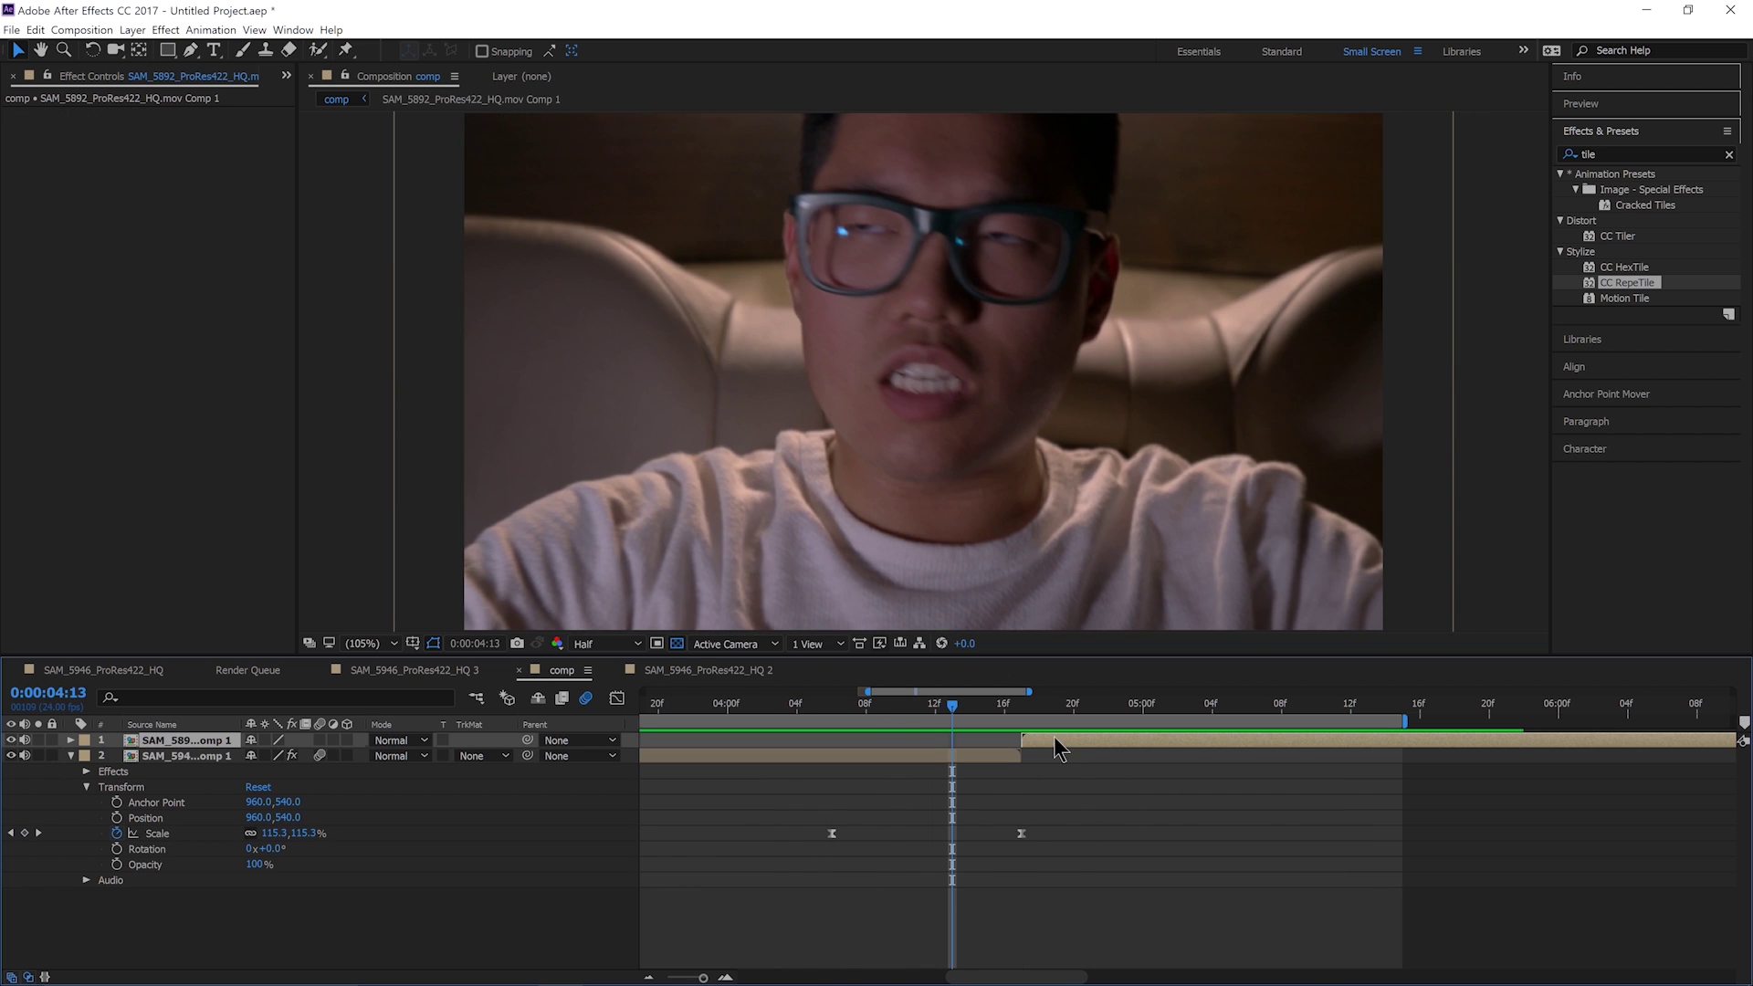
key("s")
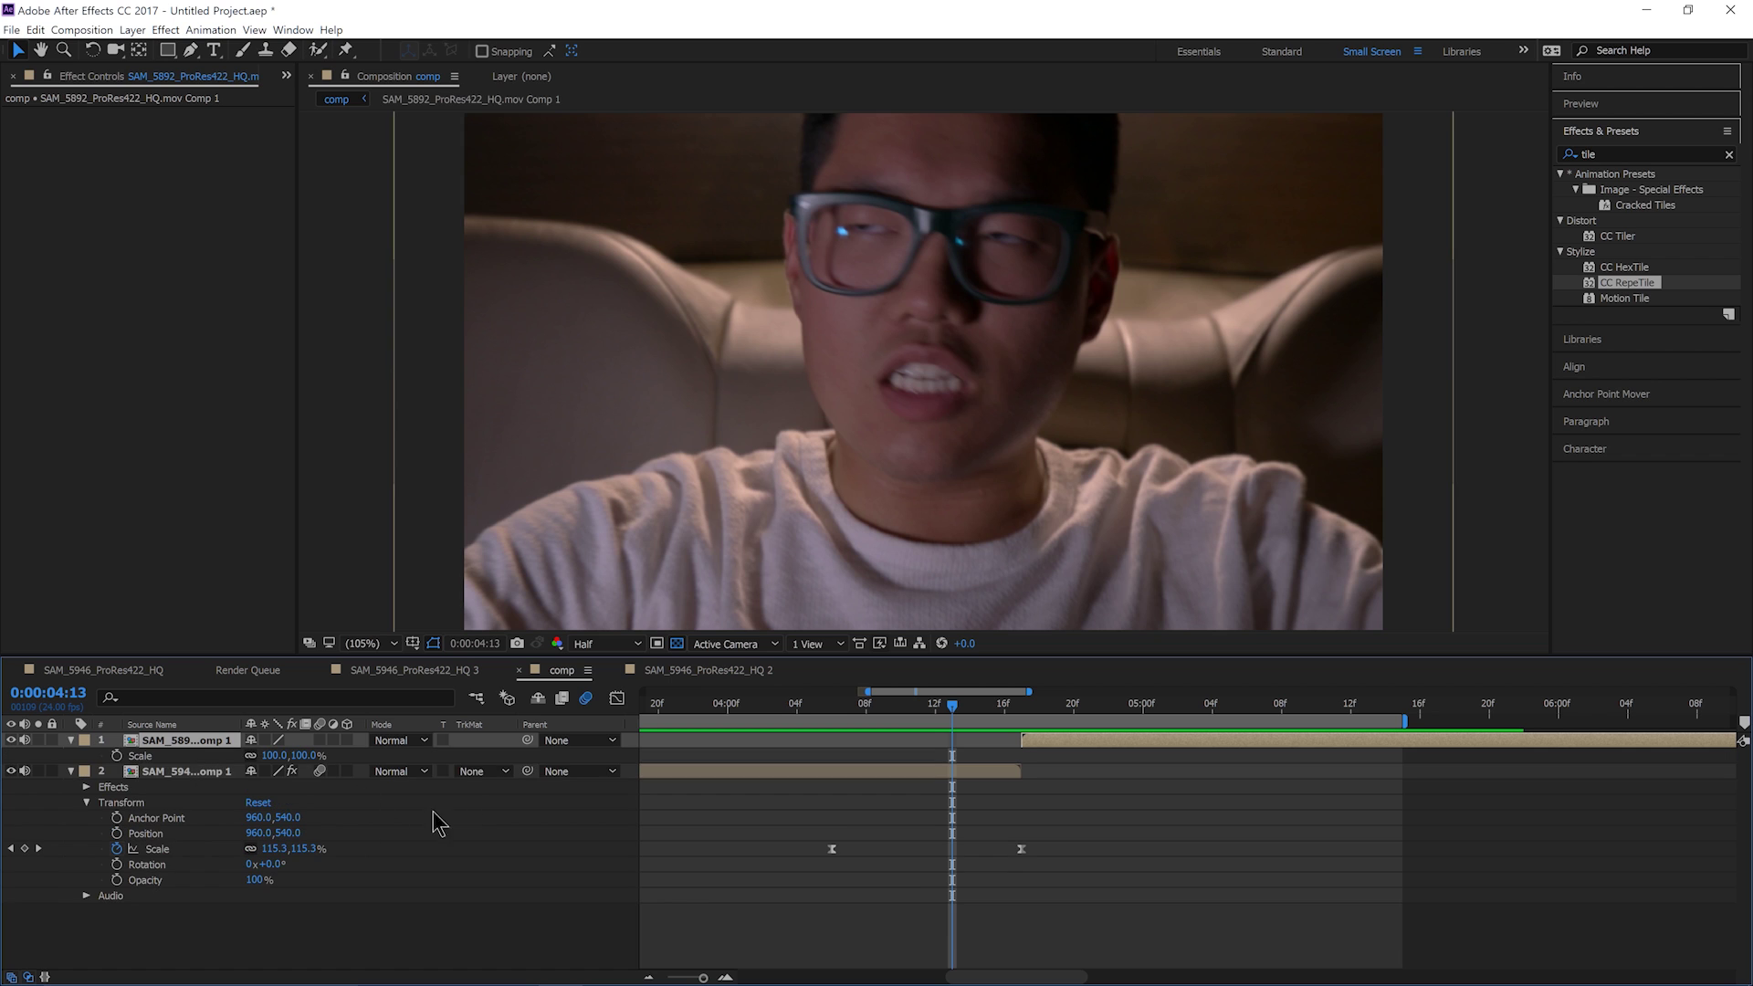
left_click_drag(1052, 721, 1021, 709)
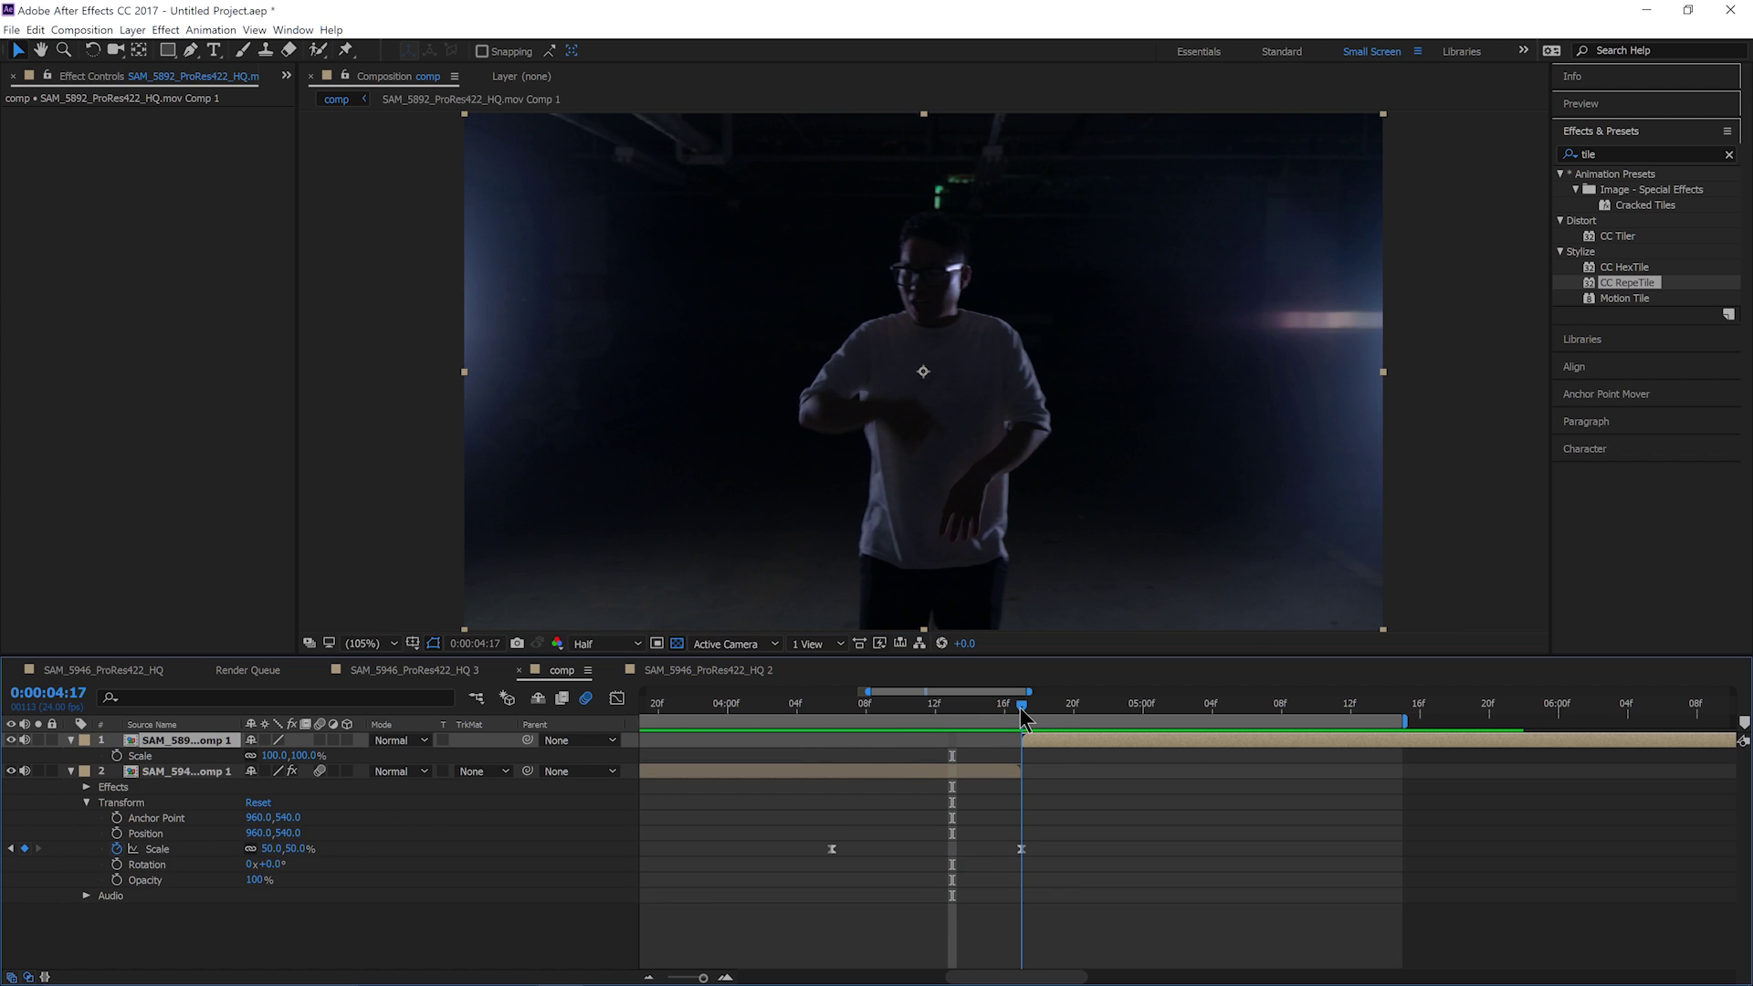
left_click(116, 755)
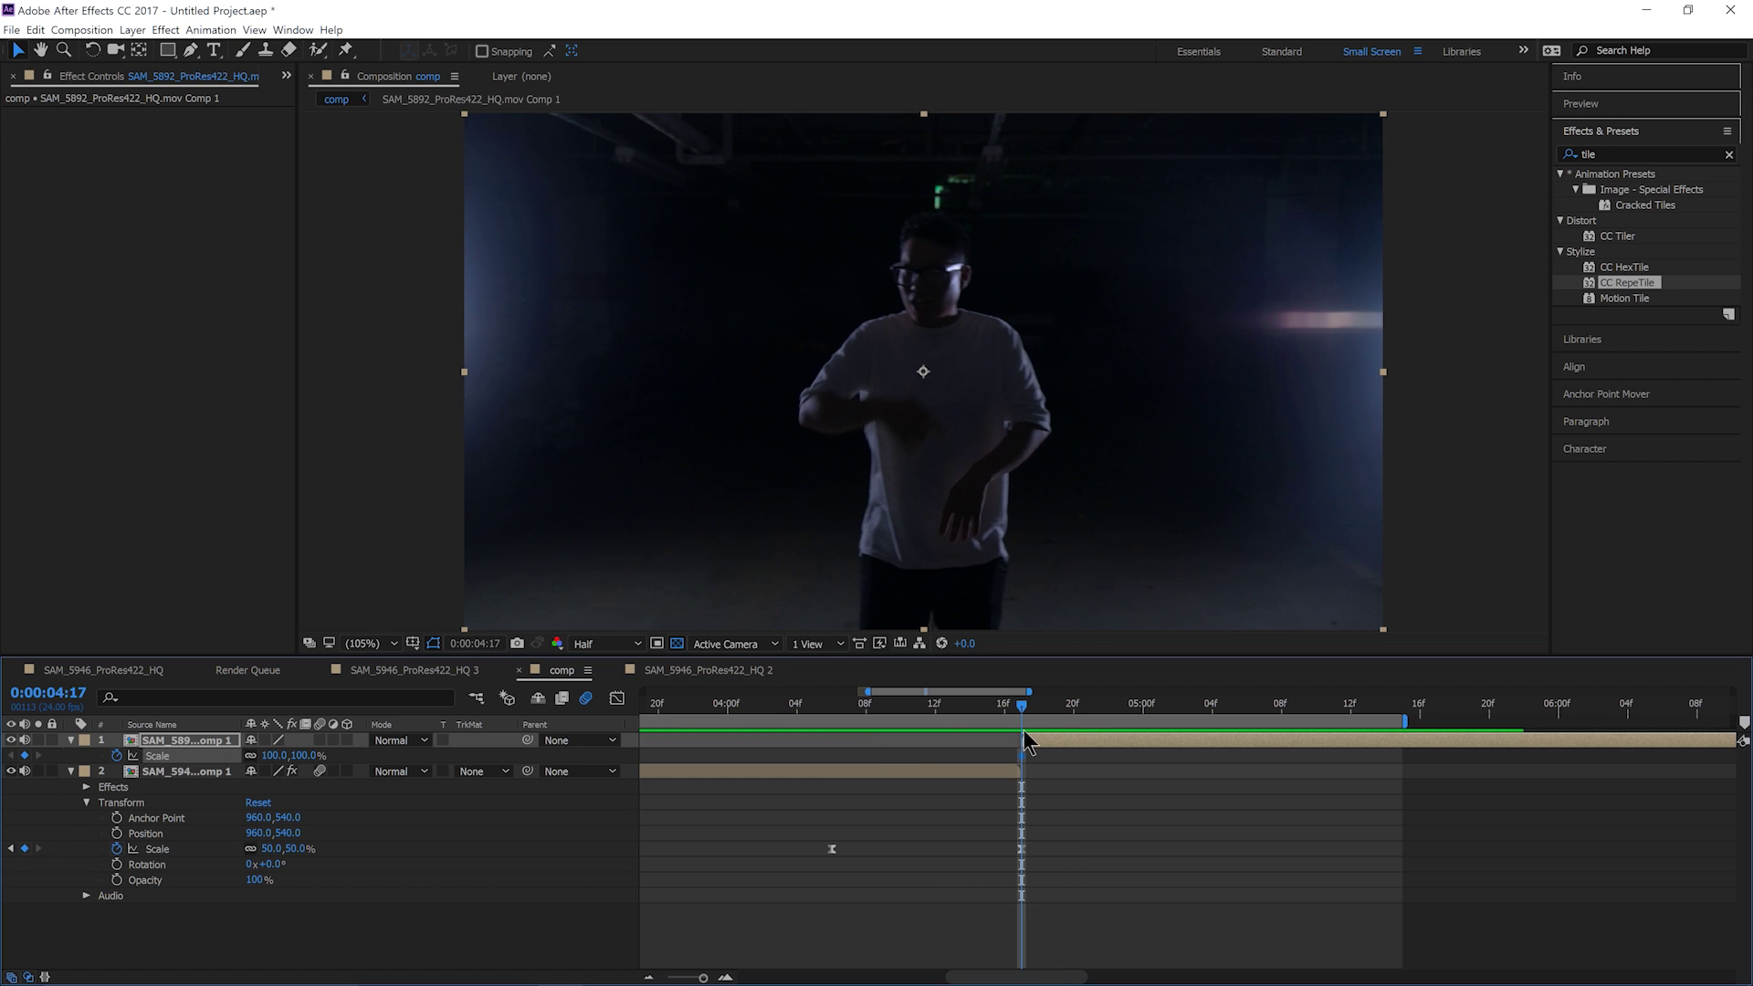
key("space")
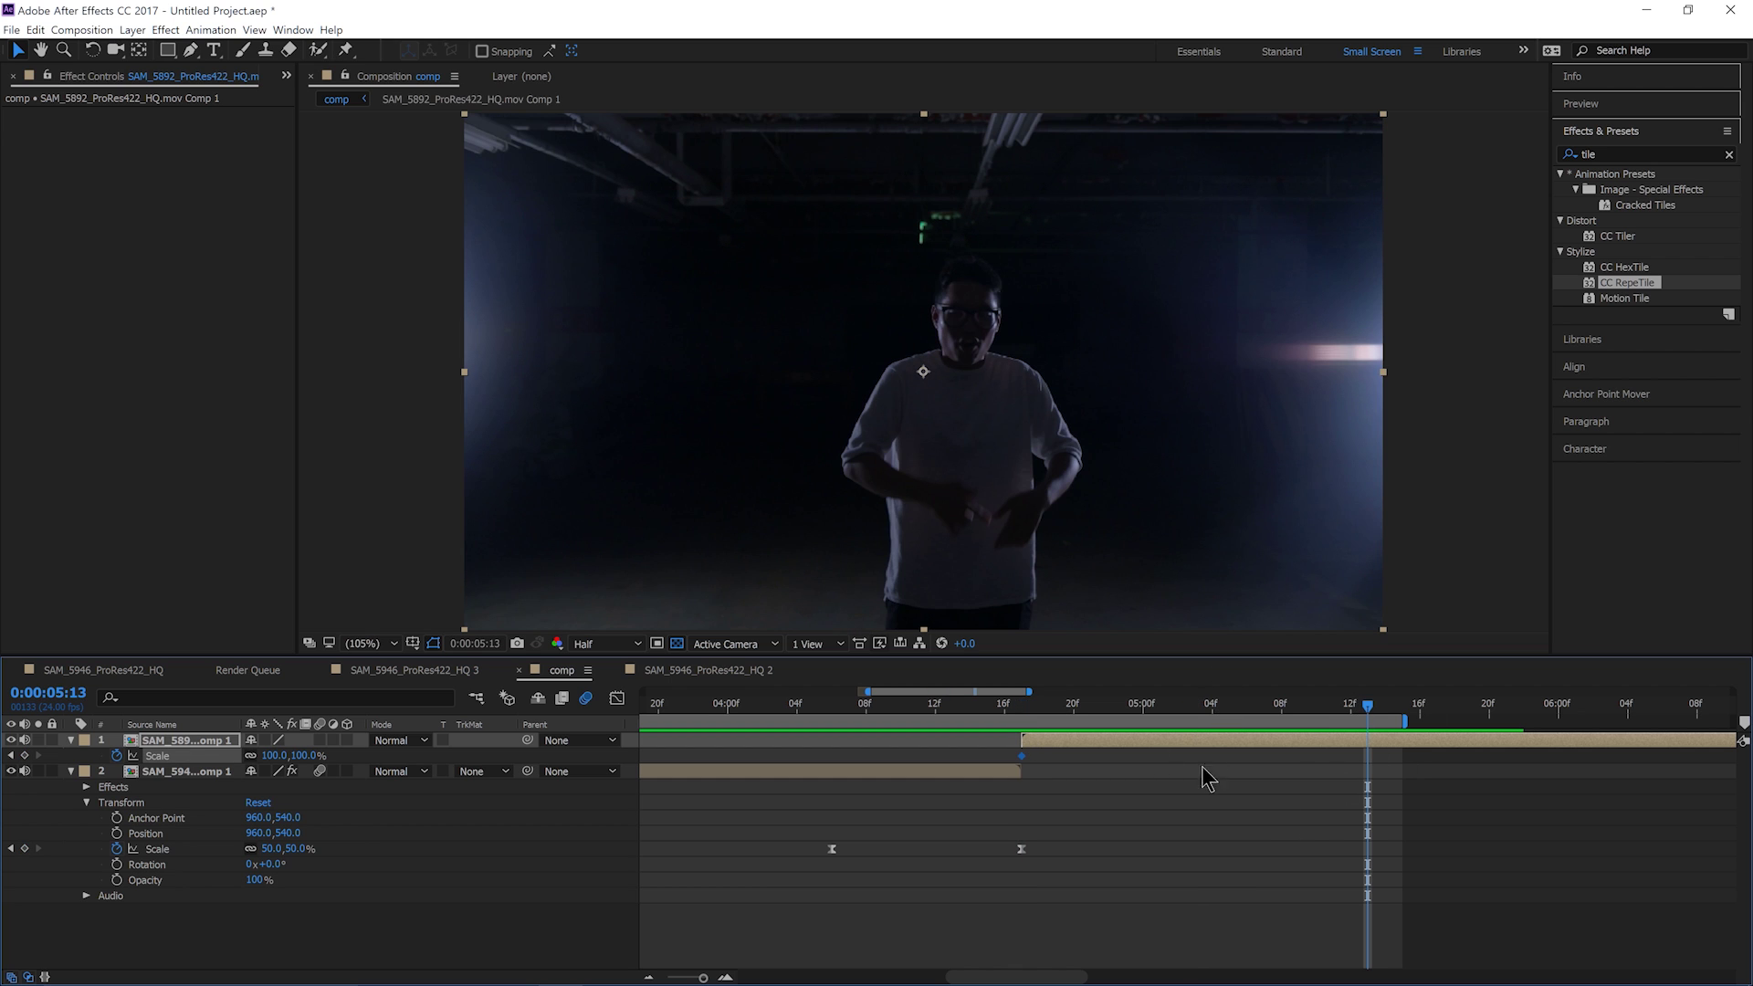
key("space")
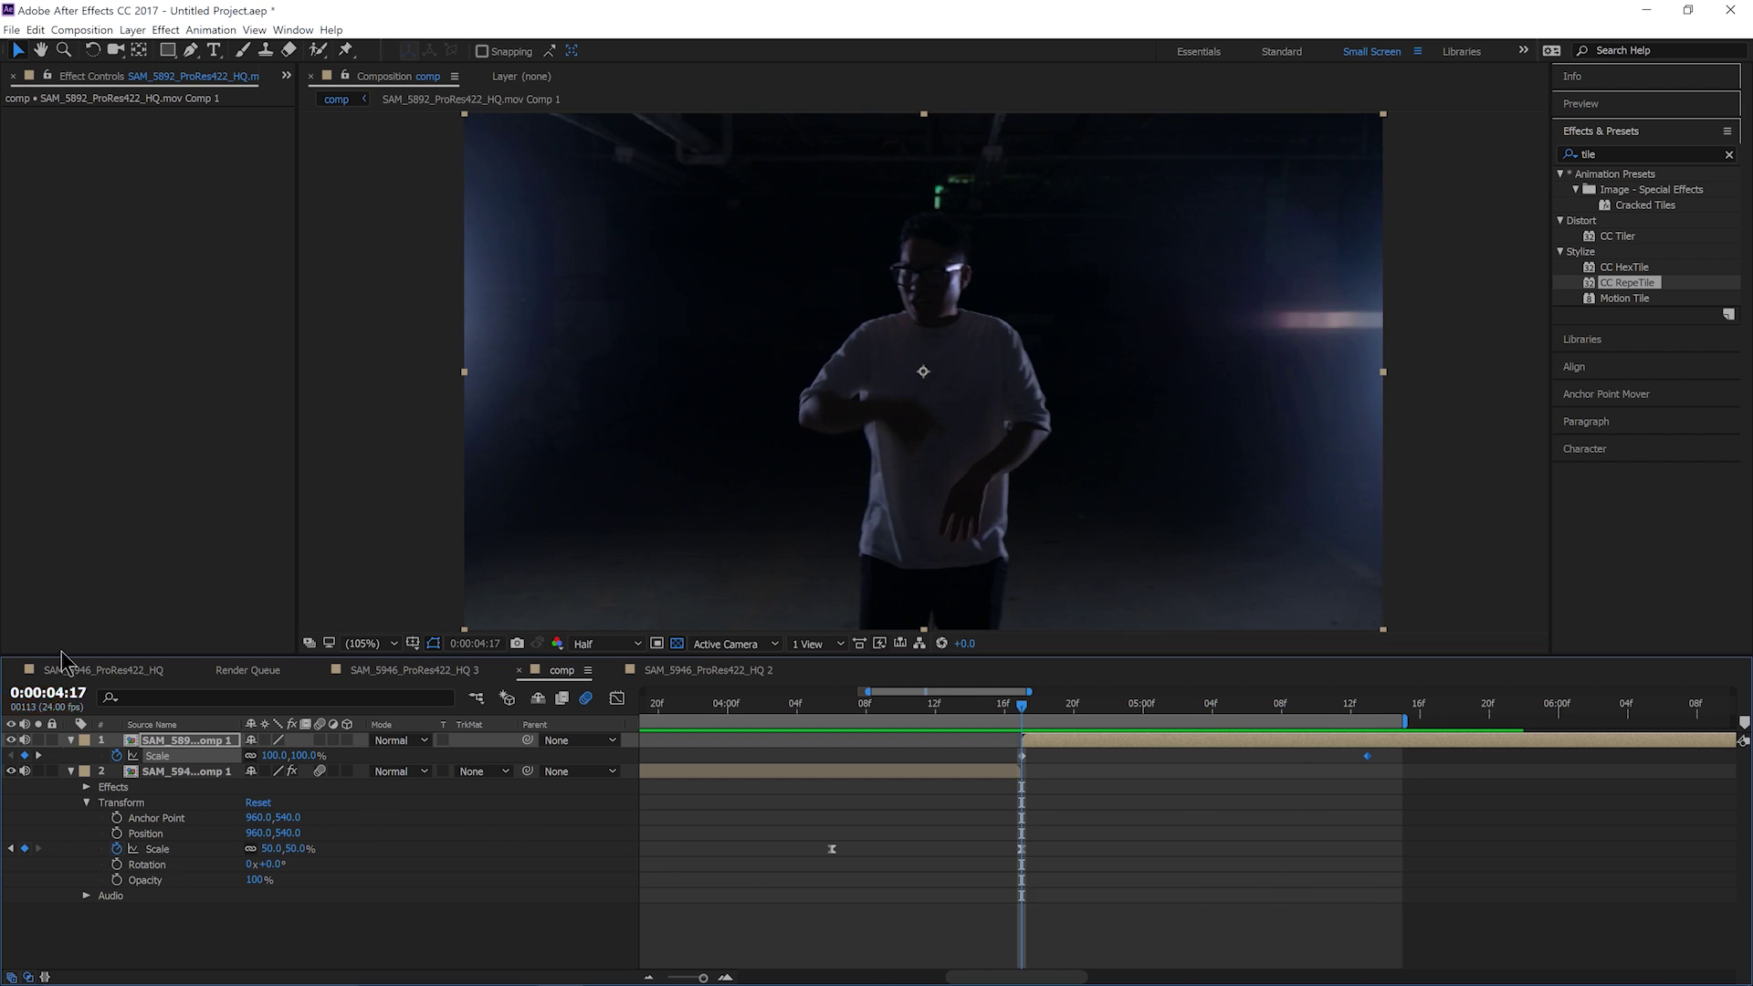
Step: Set the upper clip's Scale keyframe at 0:00:04:17 to 350%
left_click_drag(307, 756, 422, 756)
left_click(308, 756)
type("3")
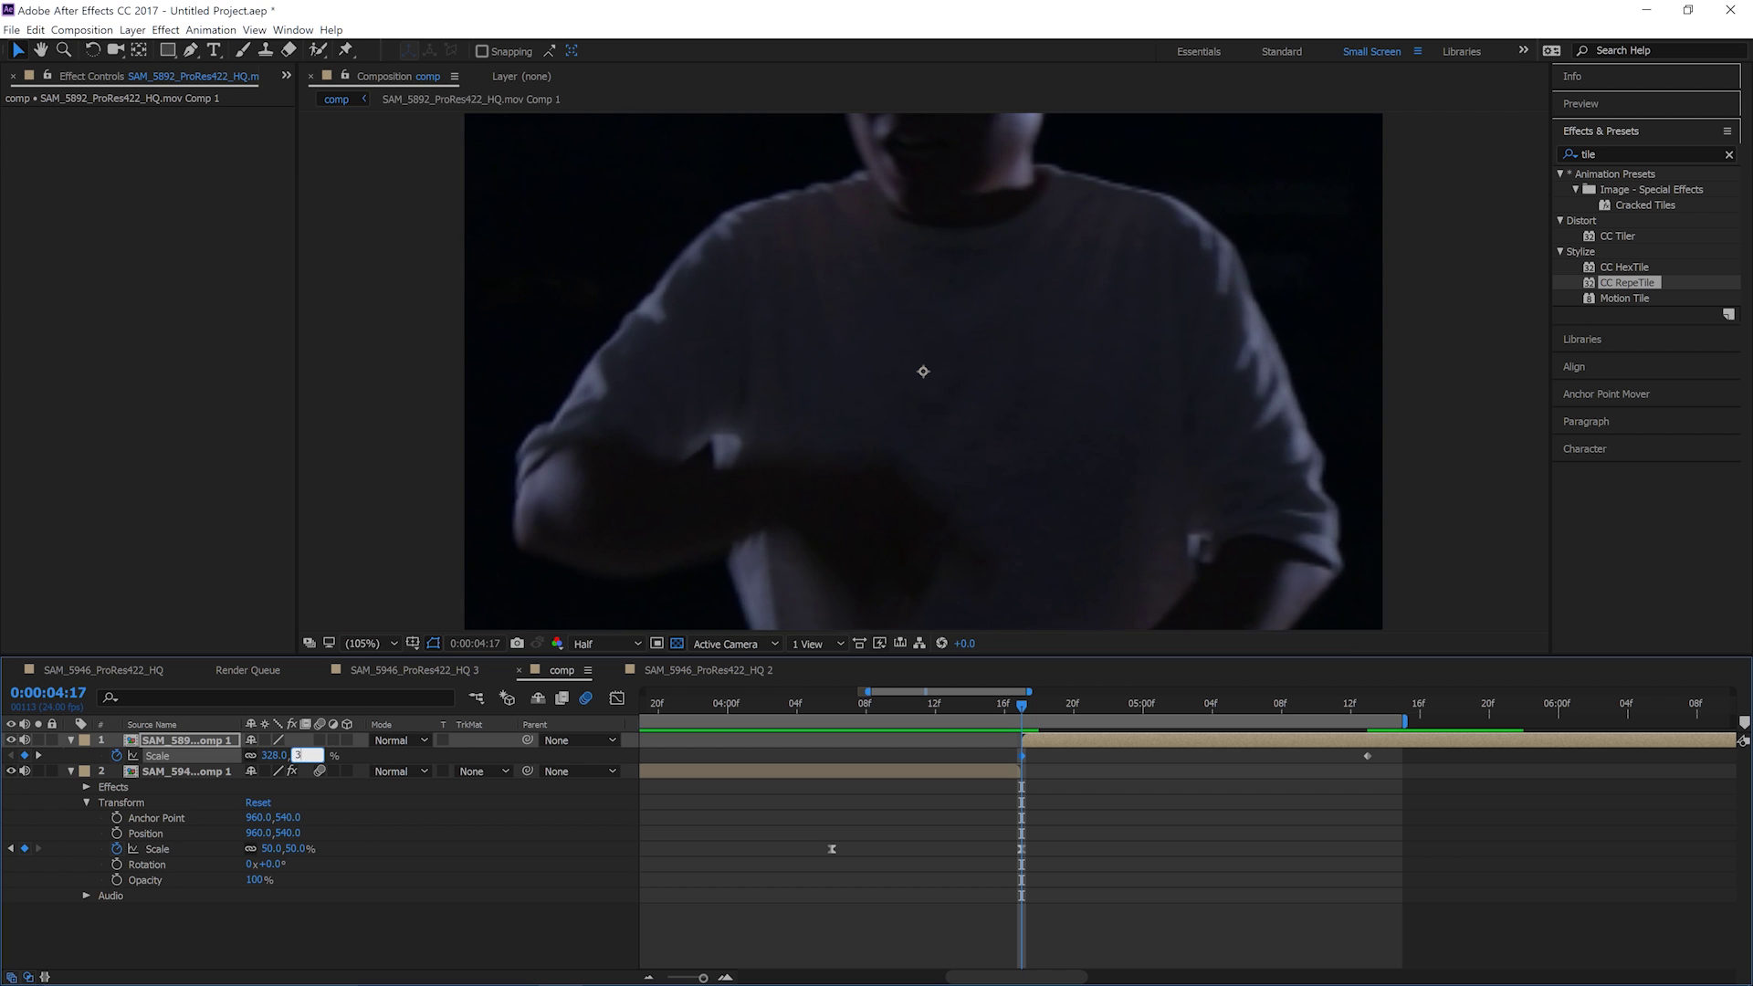
type("0550")
key("Return")
left_click_drag(1035, 716, 1023, 760)
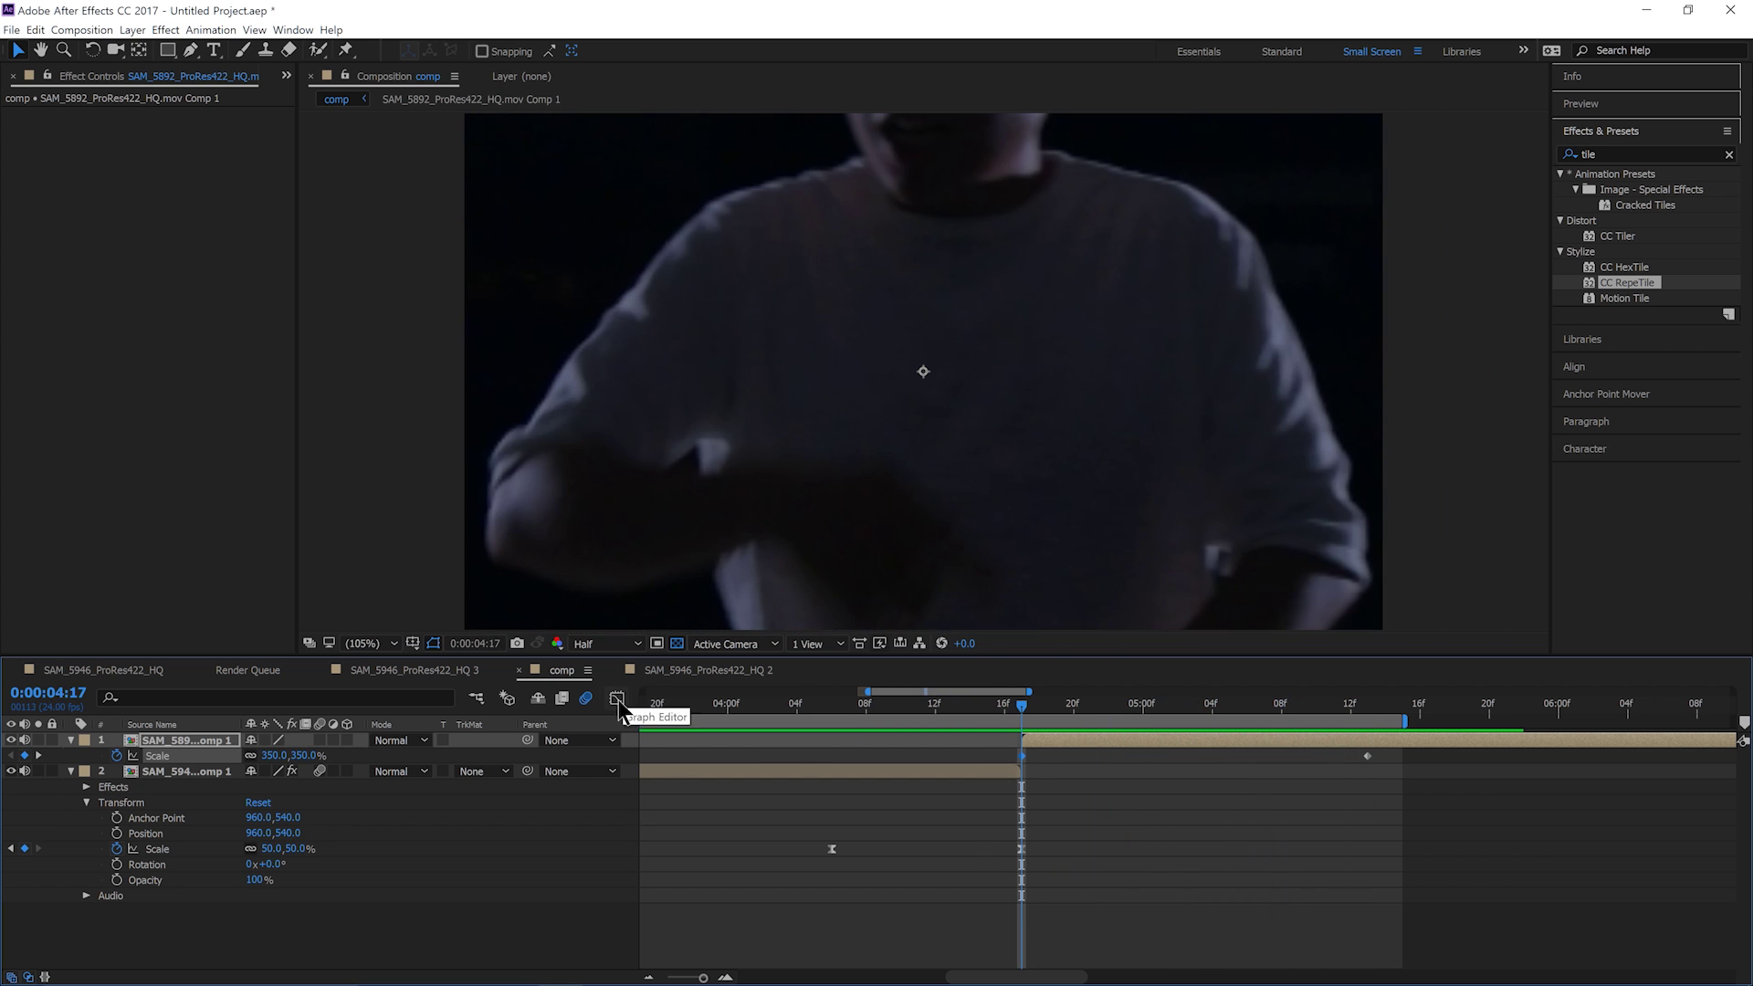
Step: Display the upper clip's Scale keyframes in the Graph Editor and apply Easy Ease to both
left_click(616, 699)
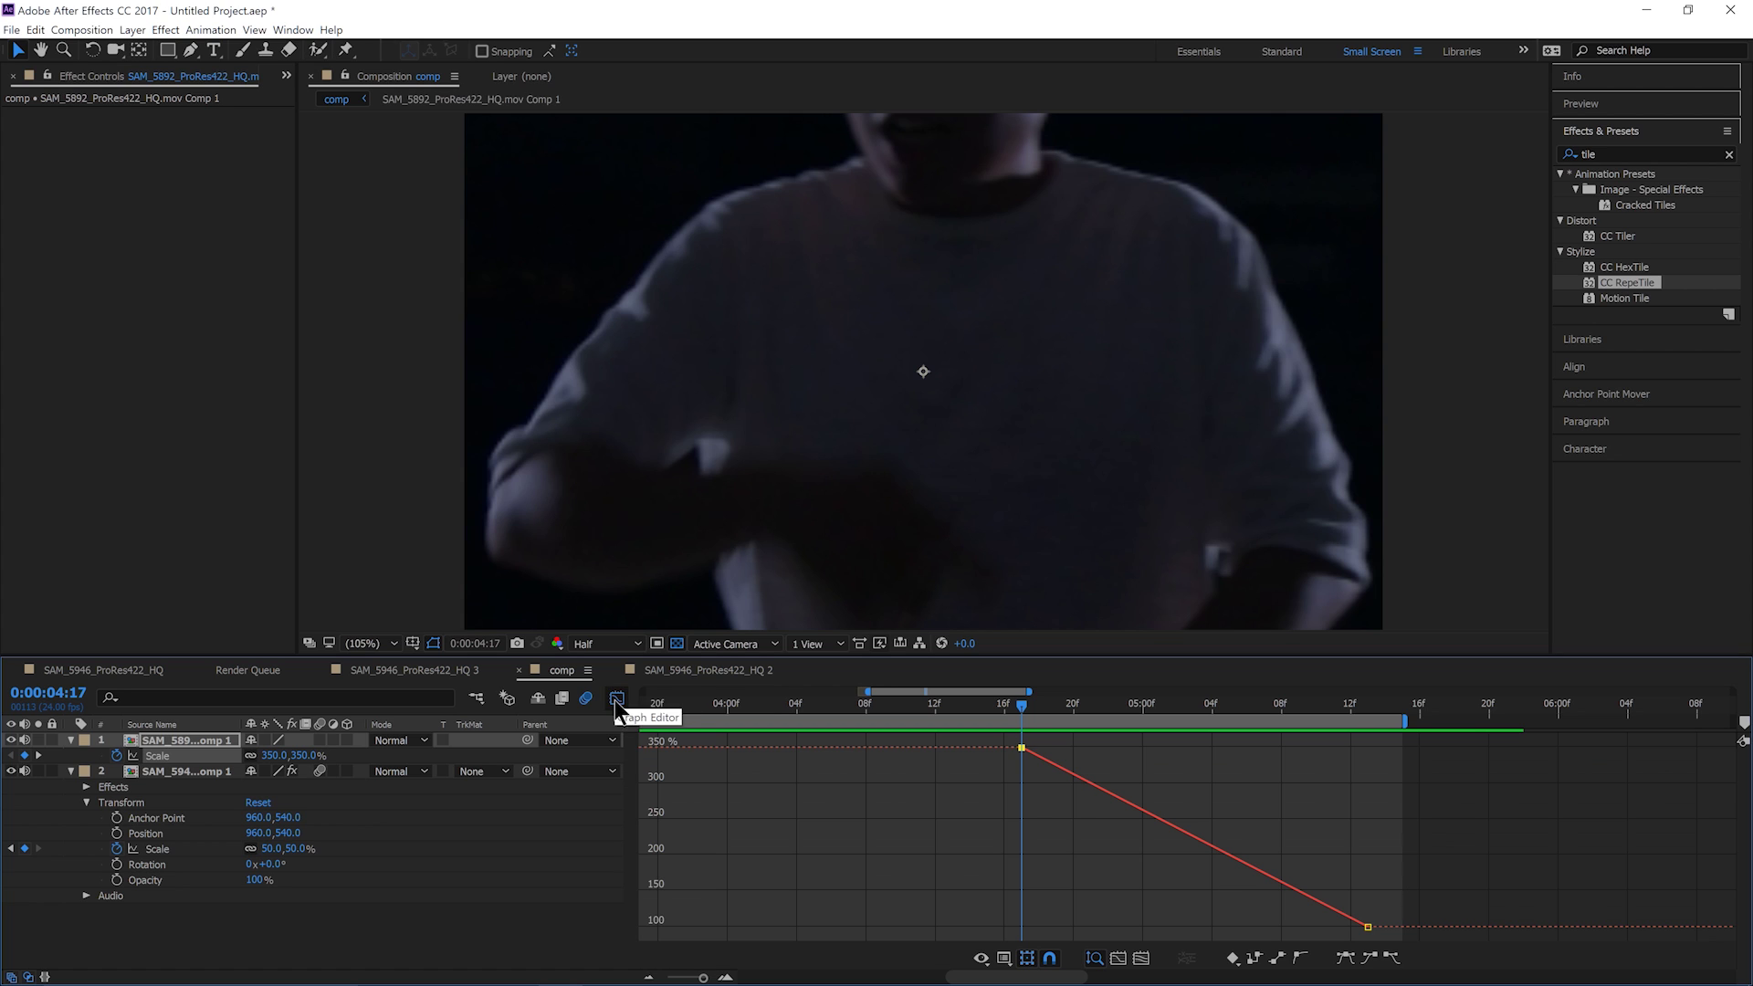
left_click(202, 762)
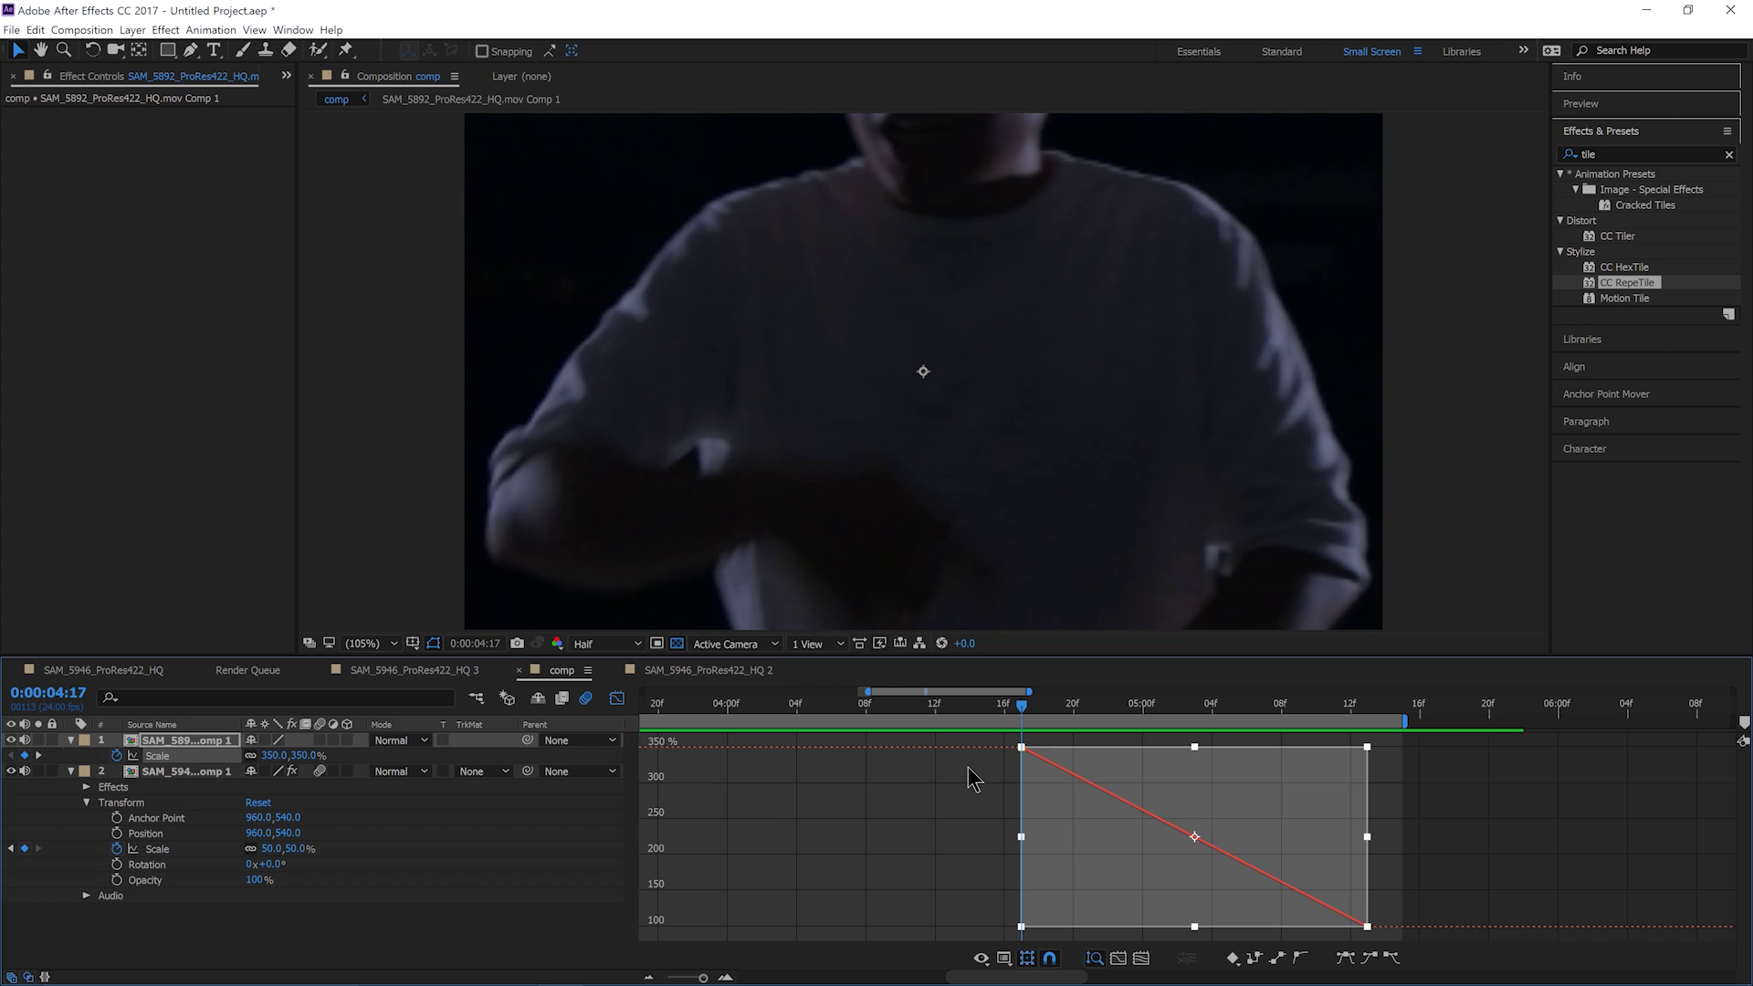
key("F9")
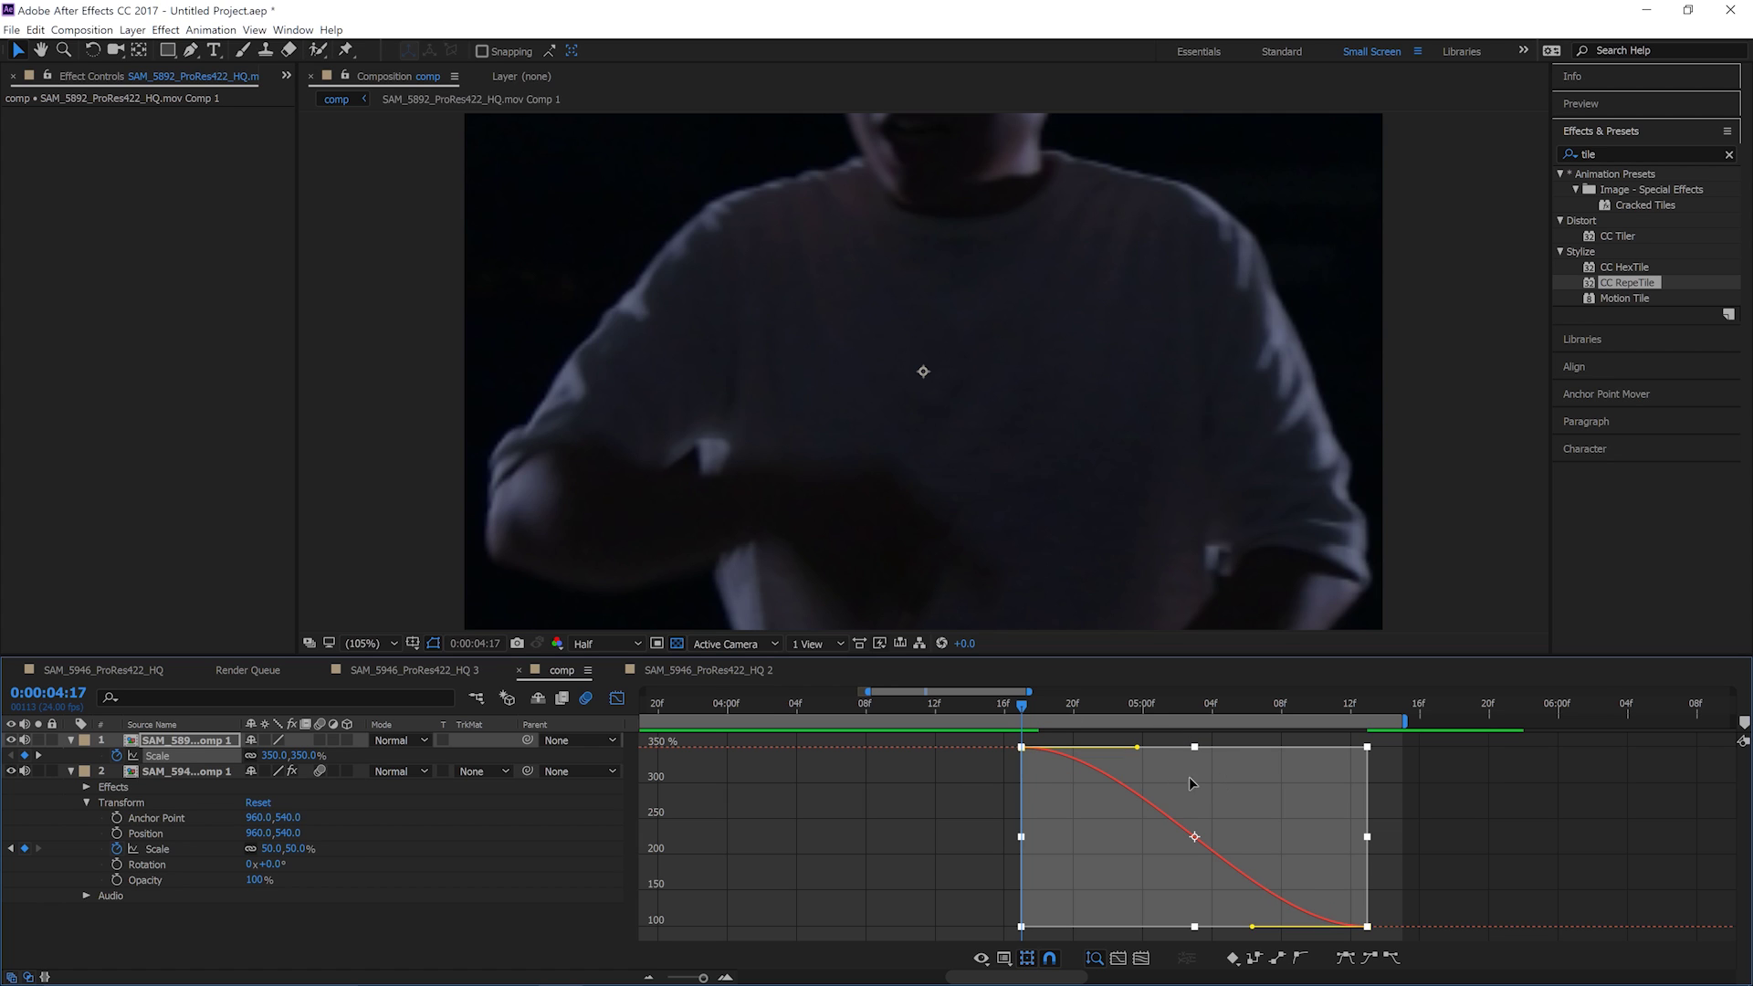
Step: Shape the upper clip's Scale curve with its handles so it falls steeply after the cut and flattens towards 0:00:05:13
left_click(1449, 813)
left_click_drag(1041, 803, 942, 716)
left_click_drag(1140, 753, 939, 913)
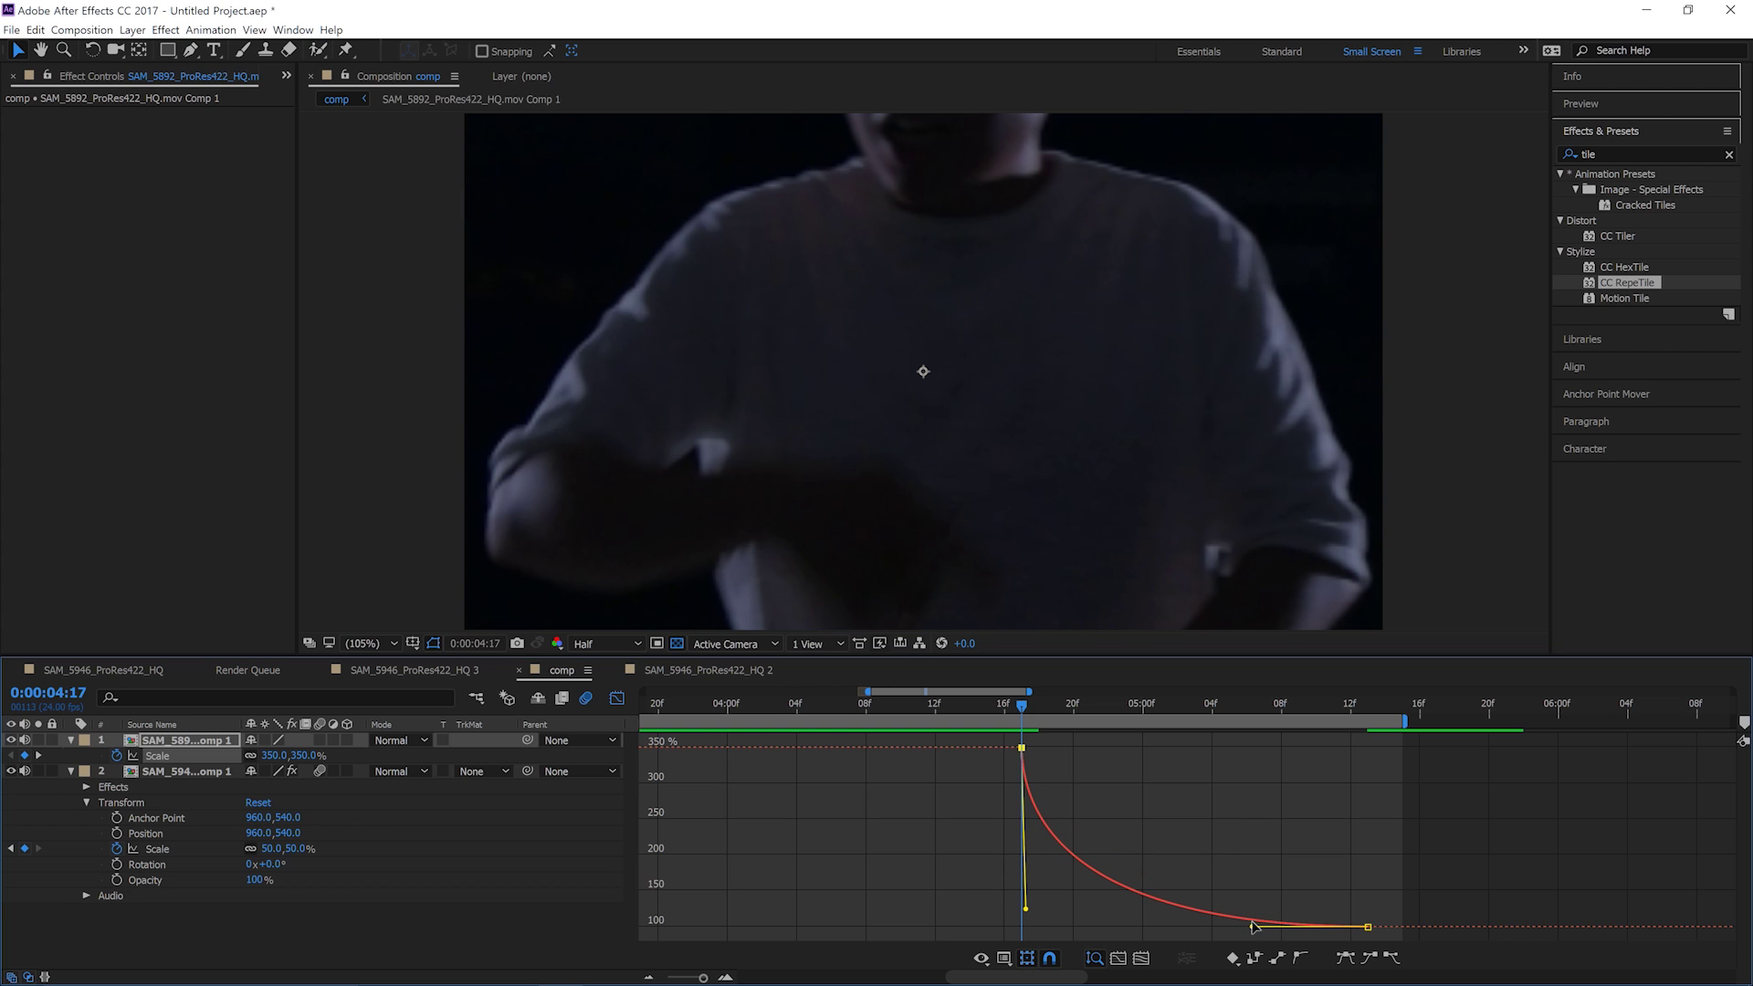
left_click_drag(1253, 927, 1051, 907)
left_click_drag(1023, 709, 1091, 710)
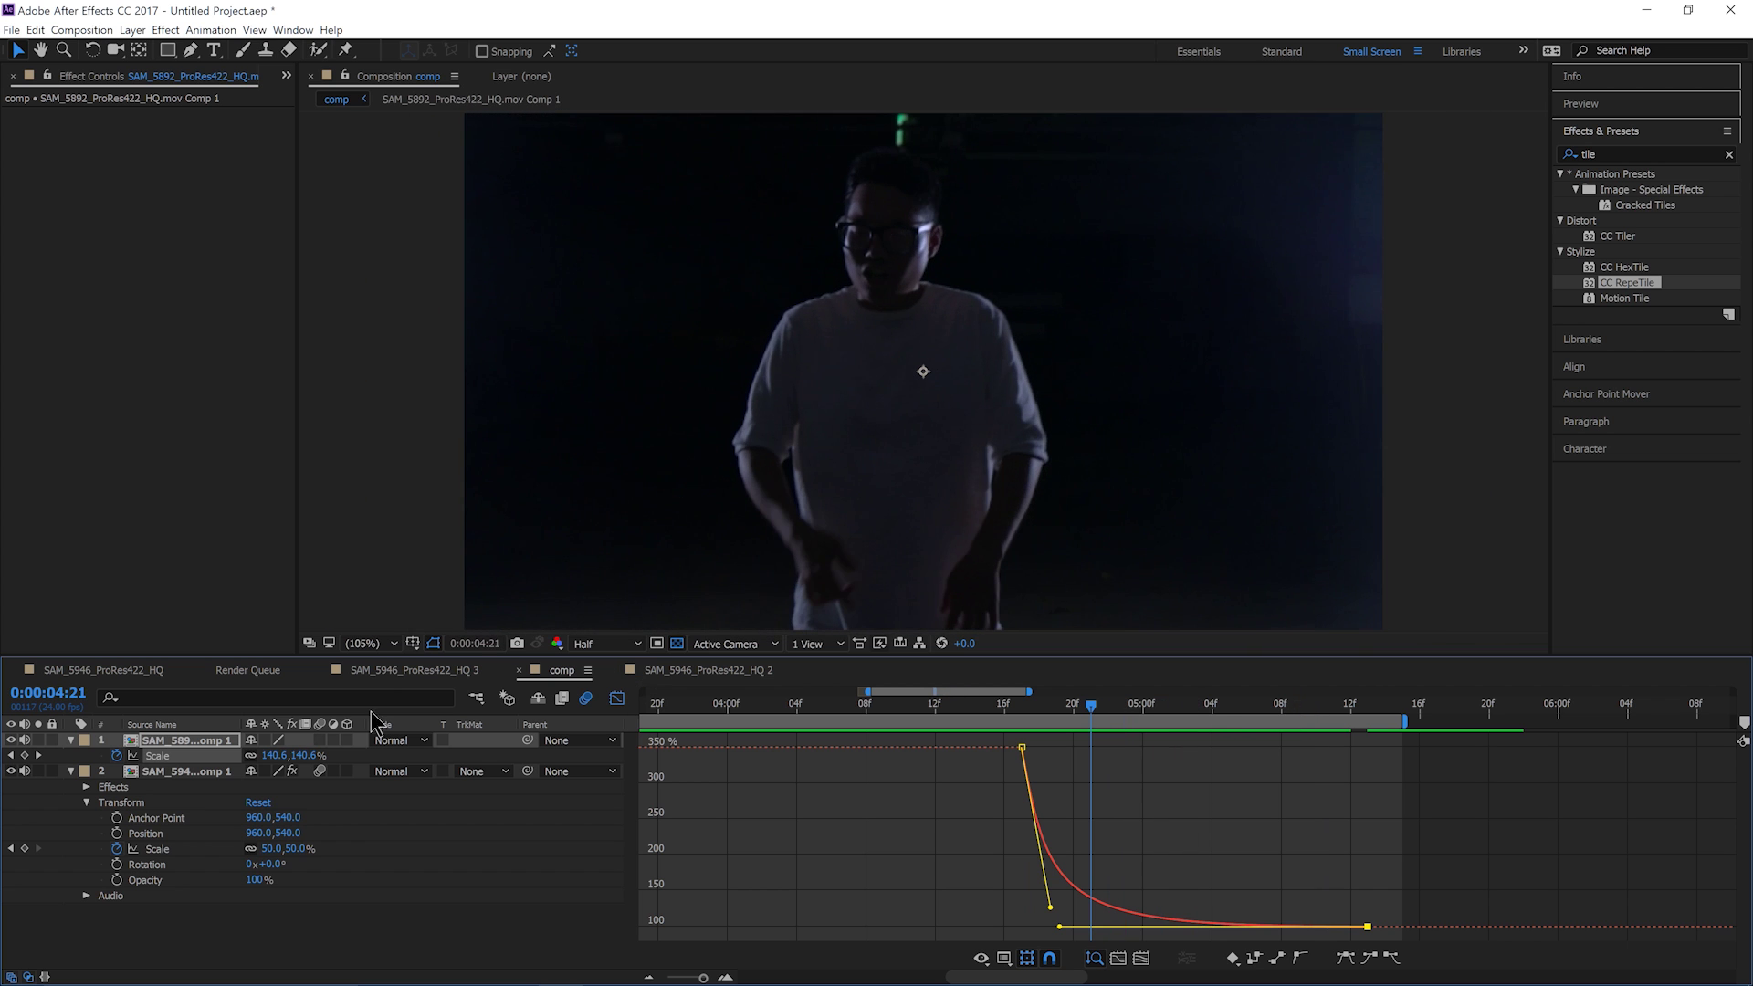
Step: Enable motion blur for the upper clip, leave the Graph Editor and preview the transition
left_click(320, 740)
left_click_drag(1021, 705, 928, 738)
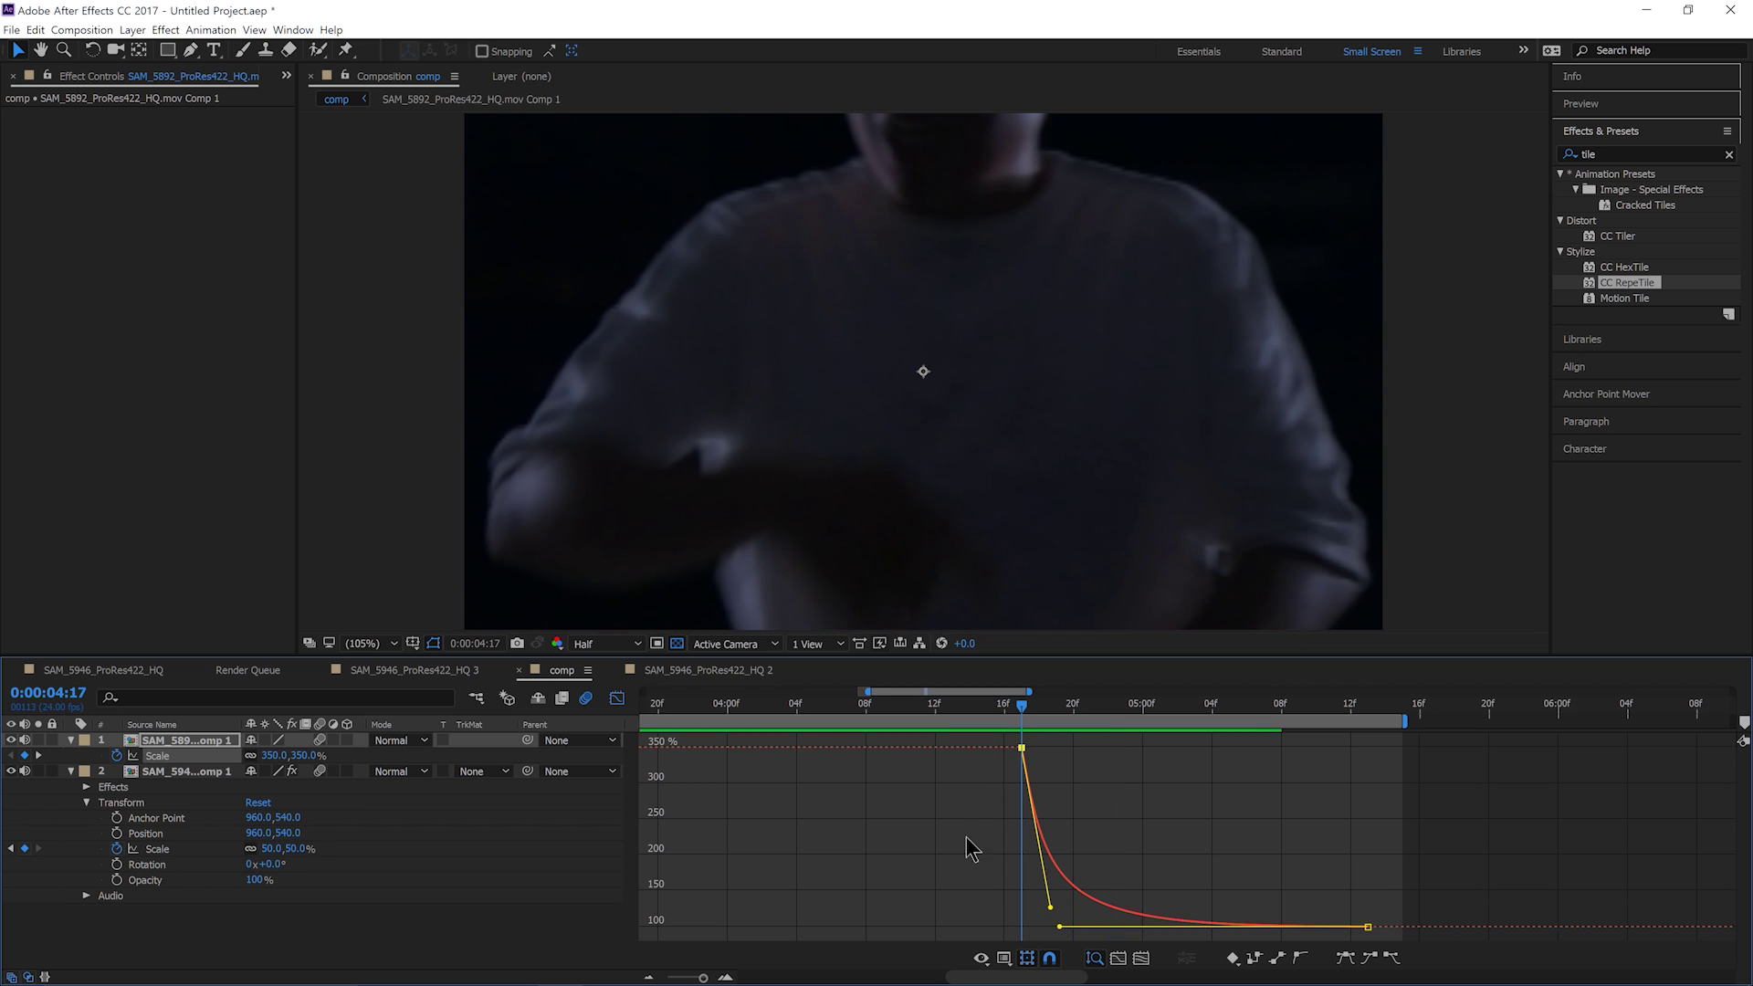
left_click(618, 700)
scroll(946, 792, "down", 2)
key("space")
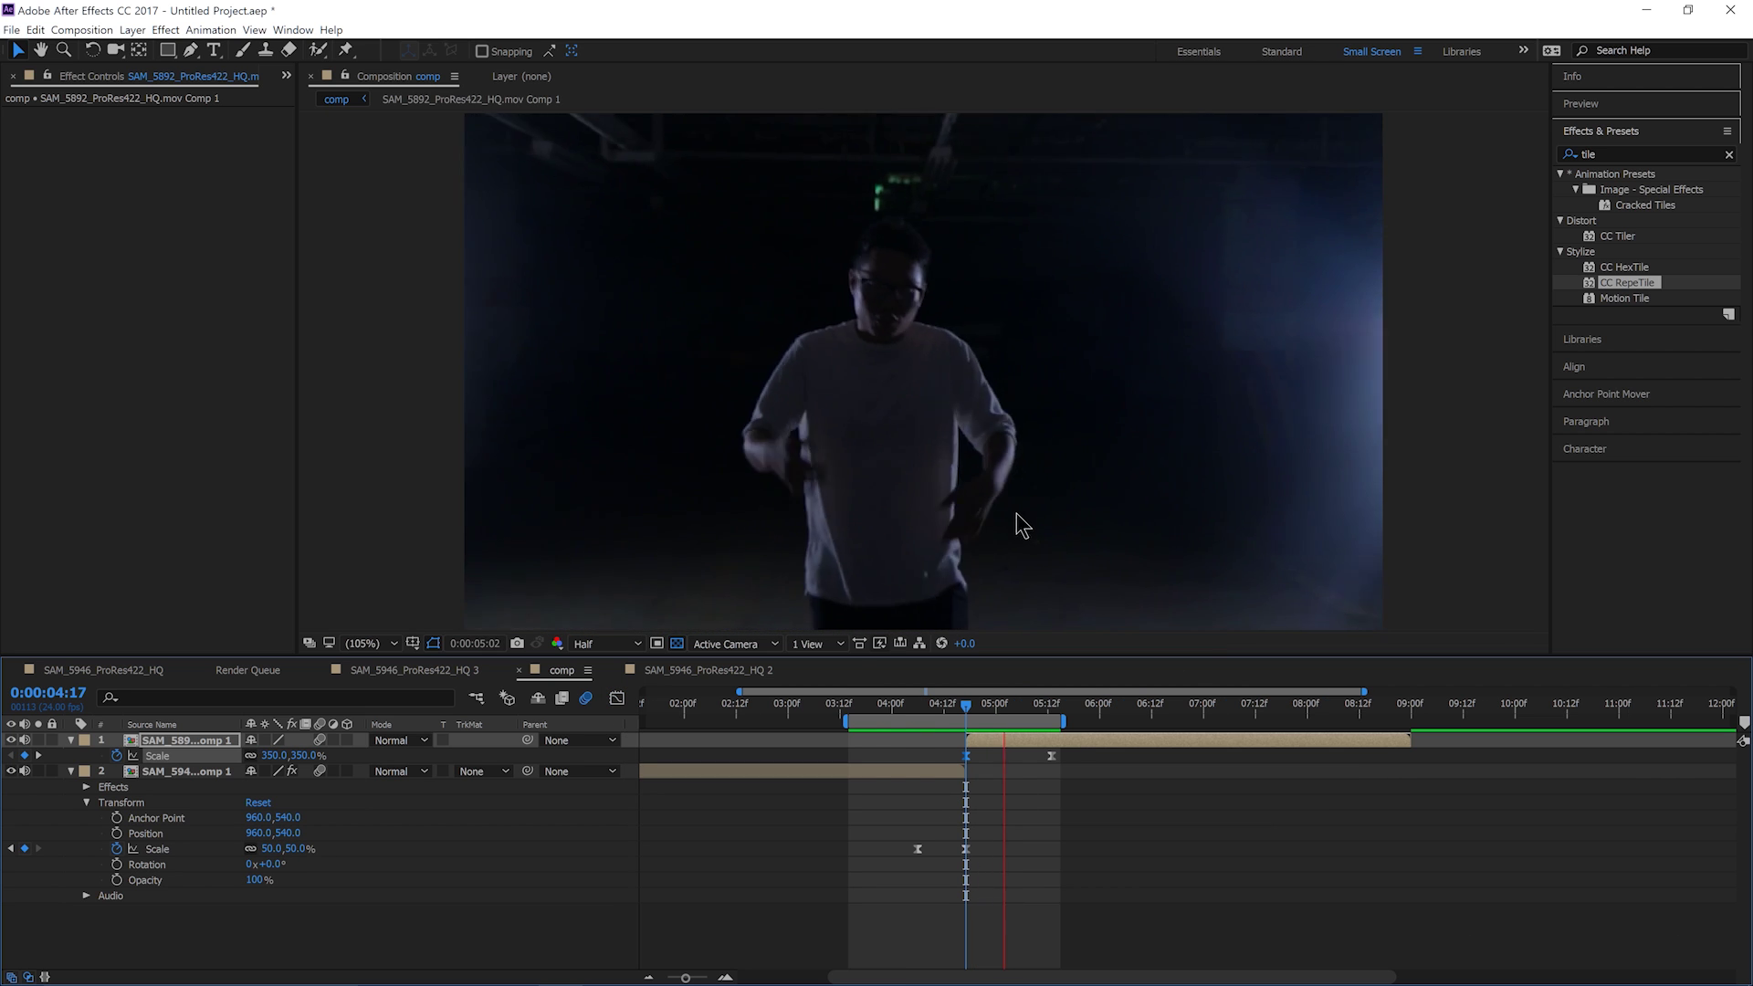
Step: Try moving the lower clip's first Scale keyframe earlier, and undo the move
left_click_drag(855, 822, 928, 853)
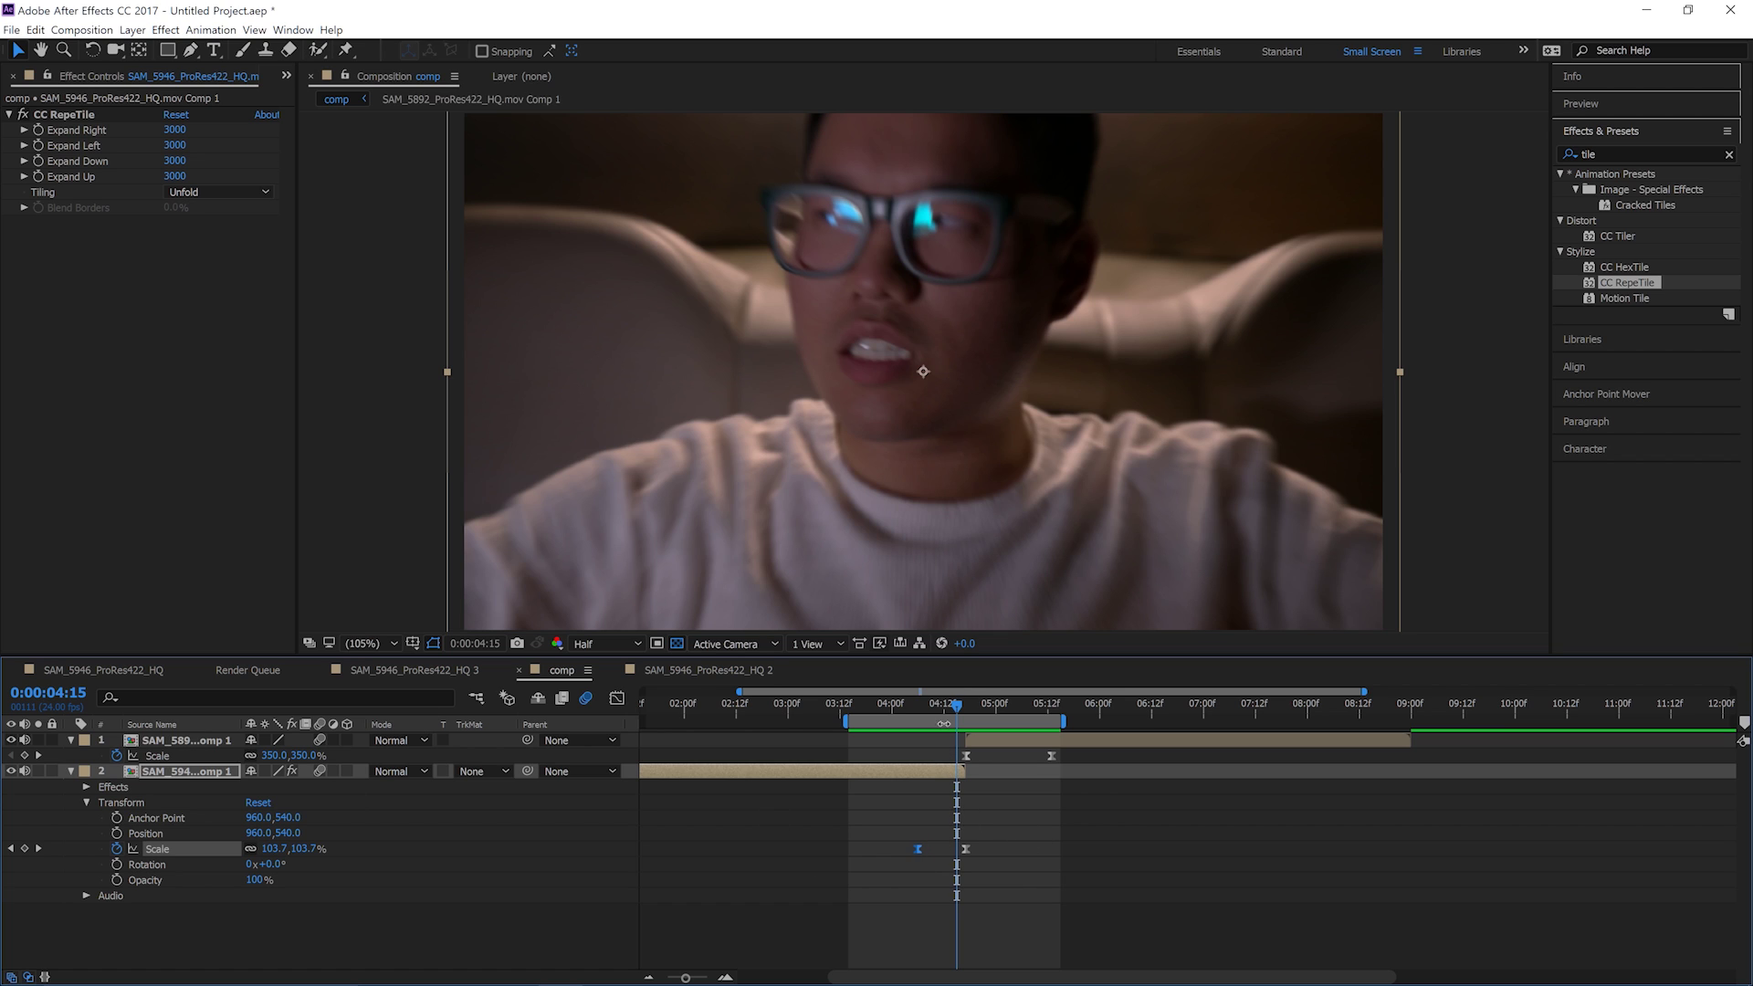
left_click(618, 698)
left_click(618, 699)
key("Delete")
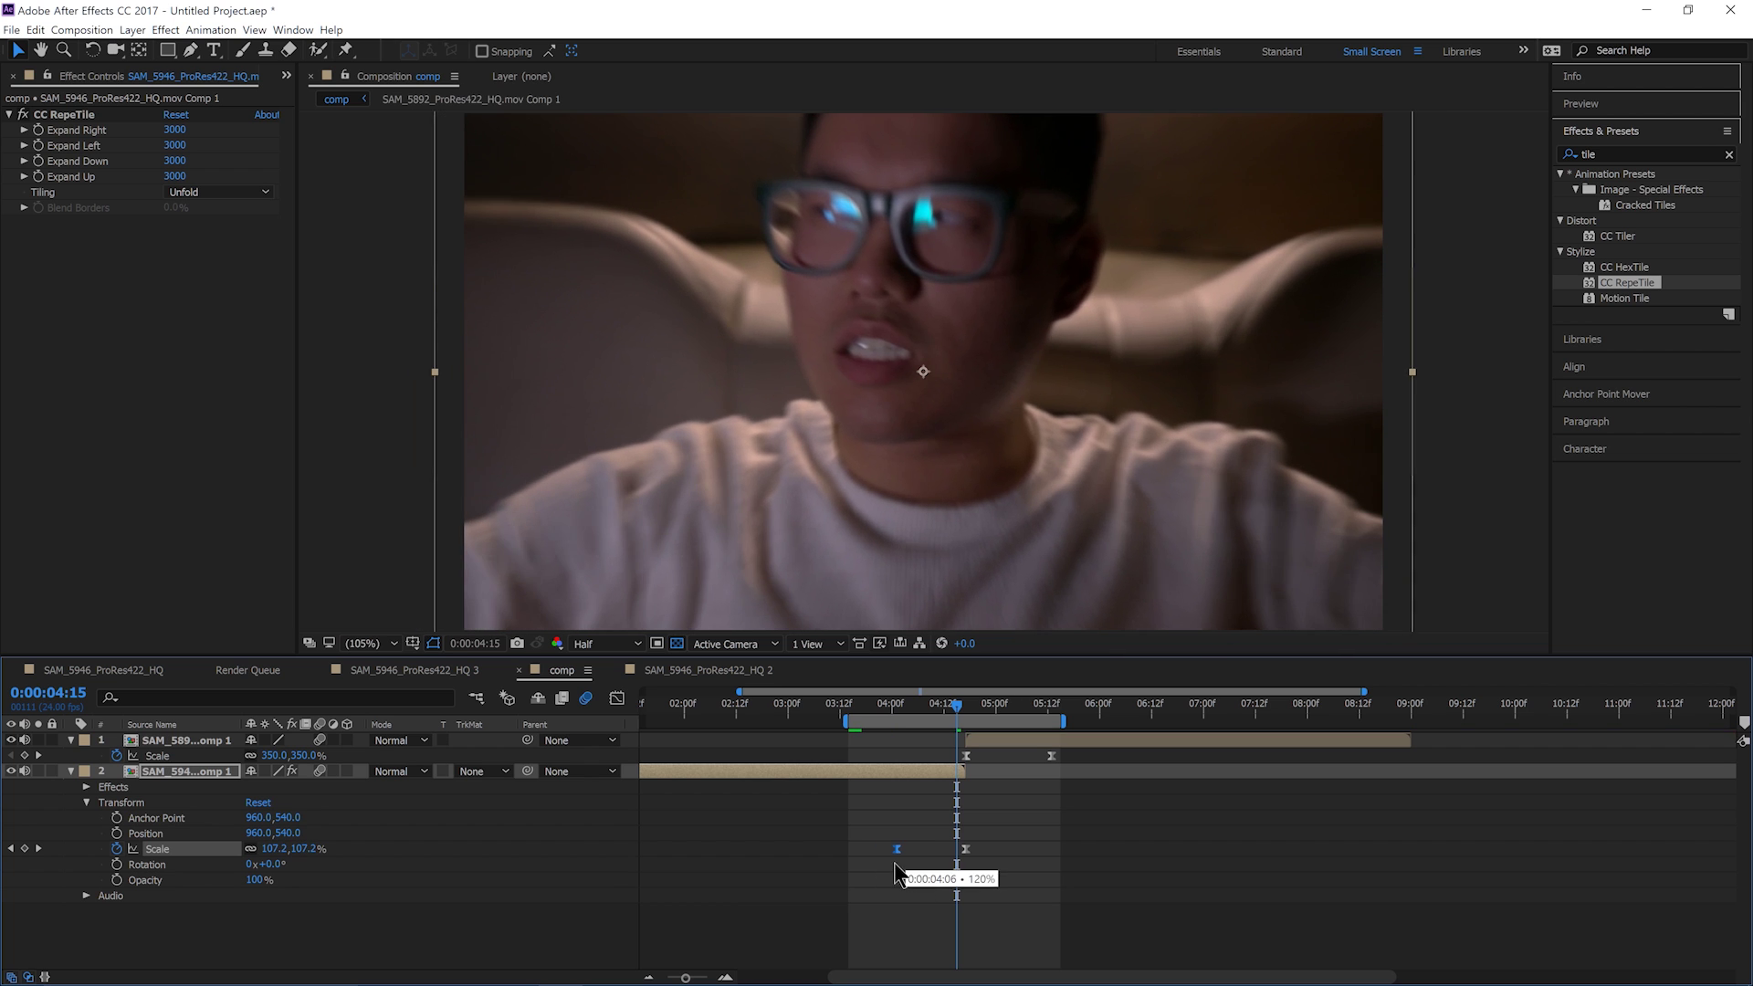
key("ctrl+z")
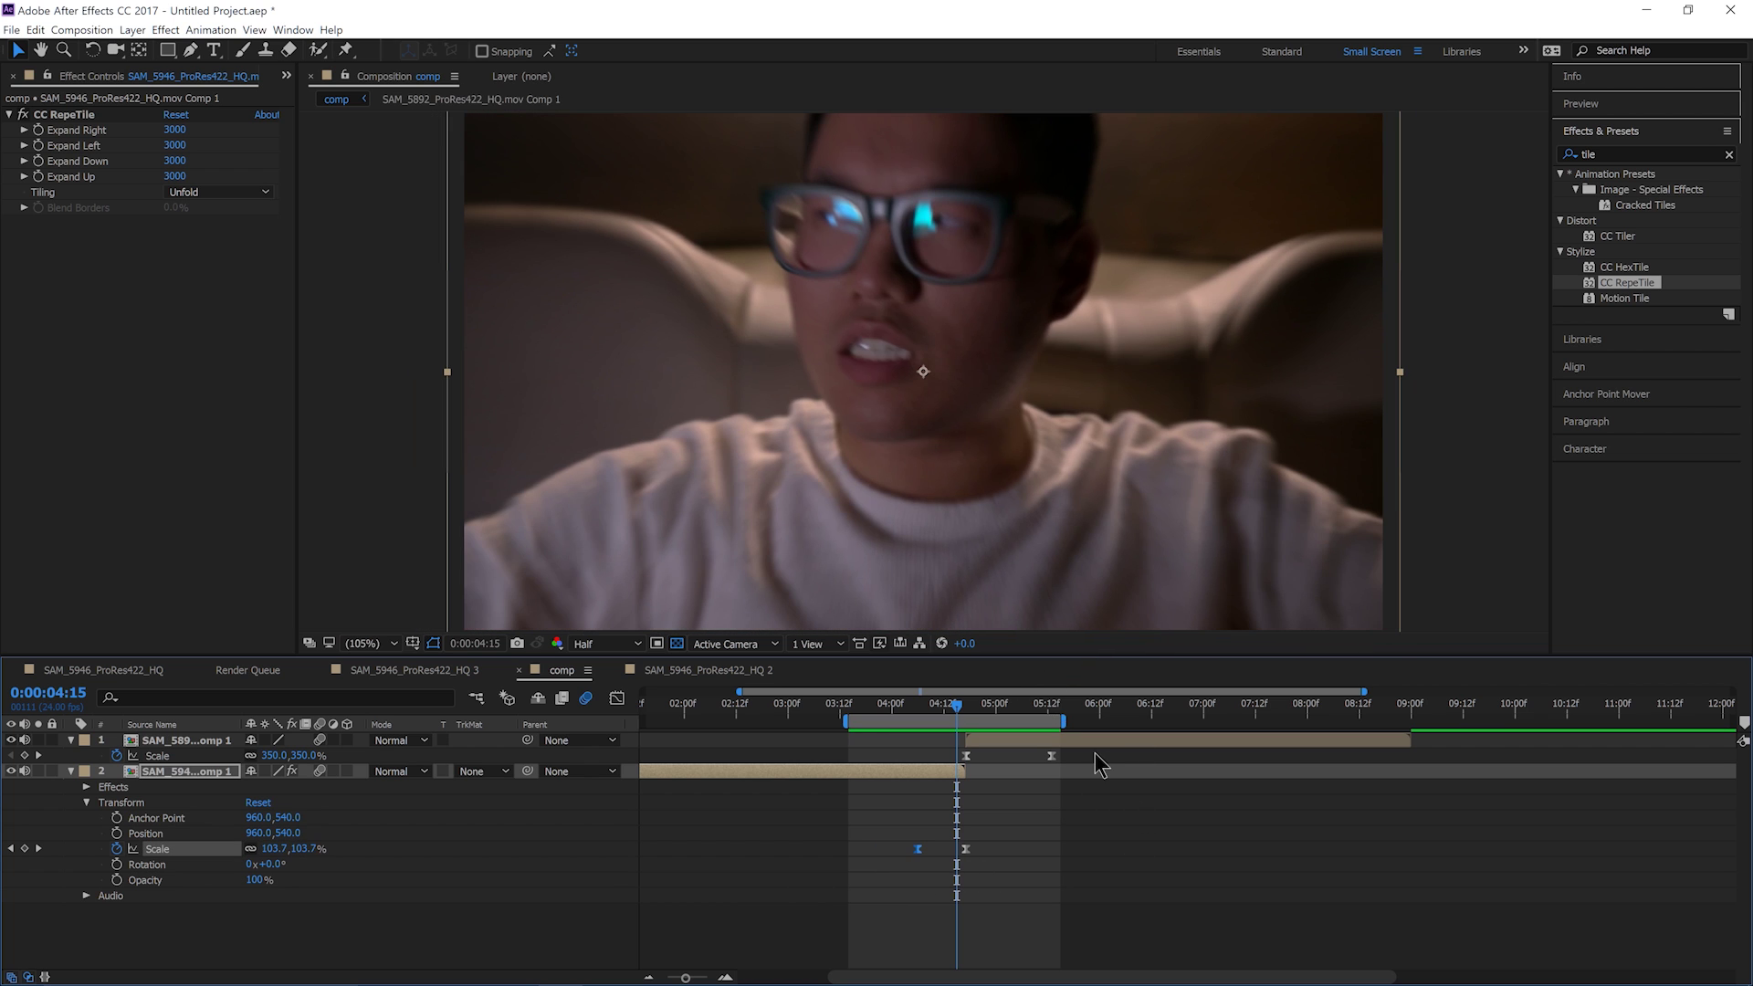
Step: In the Graph Editor, move the lower clip's first Scale keyframe to 0:00:04:03 and reshape the curve for a more gradual fall
mouse_move(912, 830)
left_mouse_down()
mouse_move(916, 860)
mouse_move(934, 835)
left_mouse_up()
left_click(619, 699)
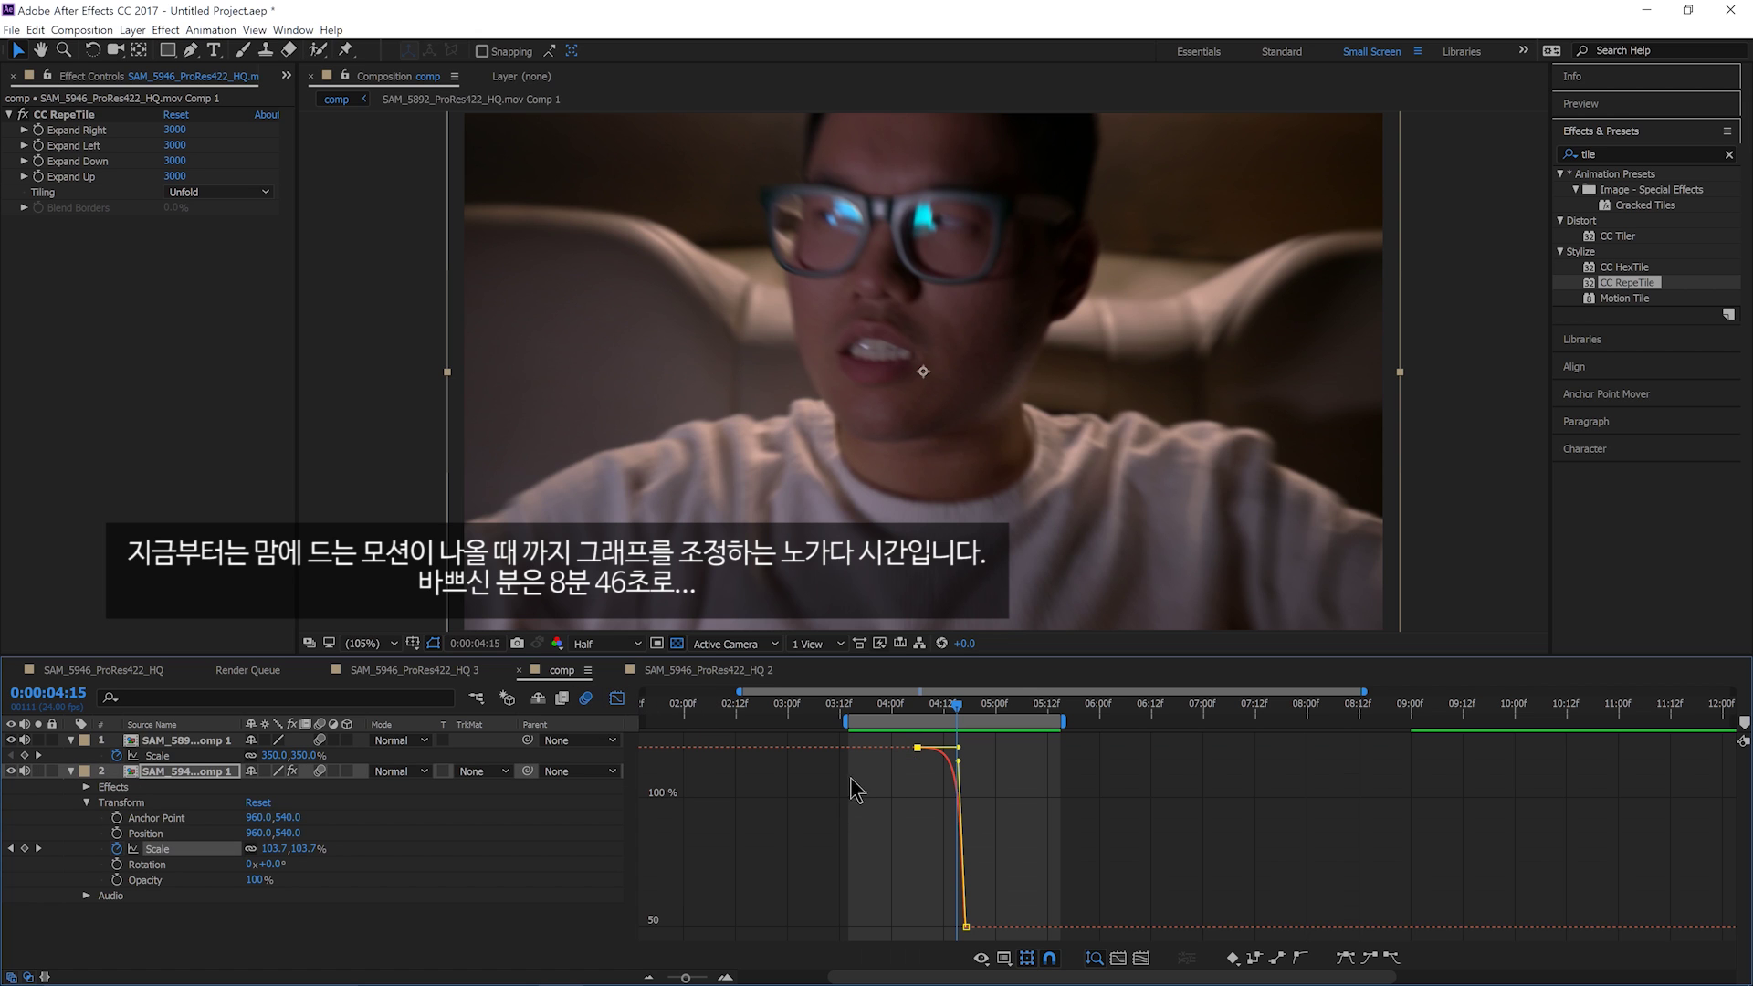
left_click(726, 978)
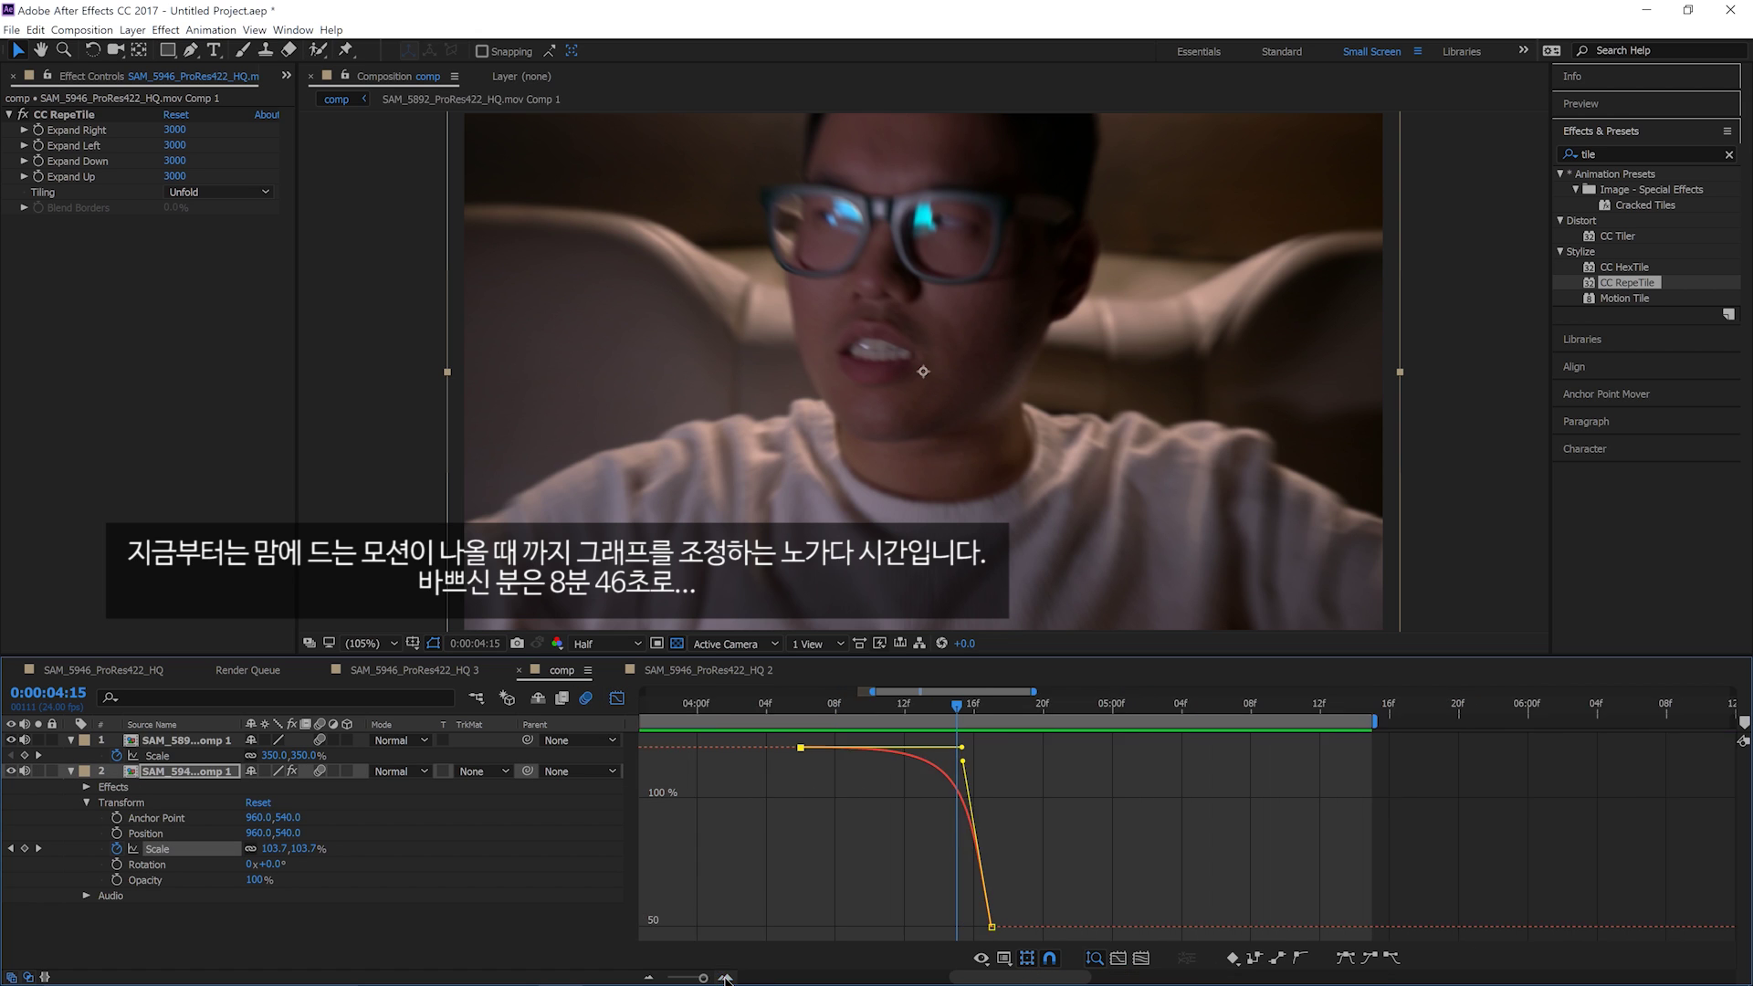
left_click_drag(963, 754, 950, 794)
left_click(760, 712)
left_click_drag(923, 711, 977, 772)
left_click(991, 715)
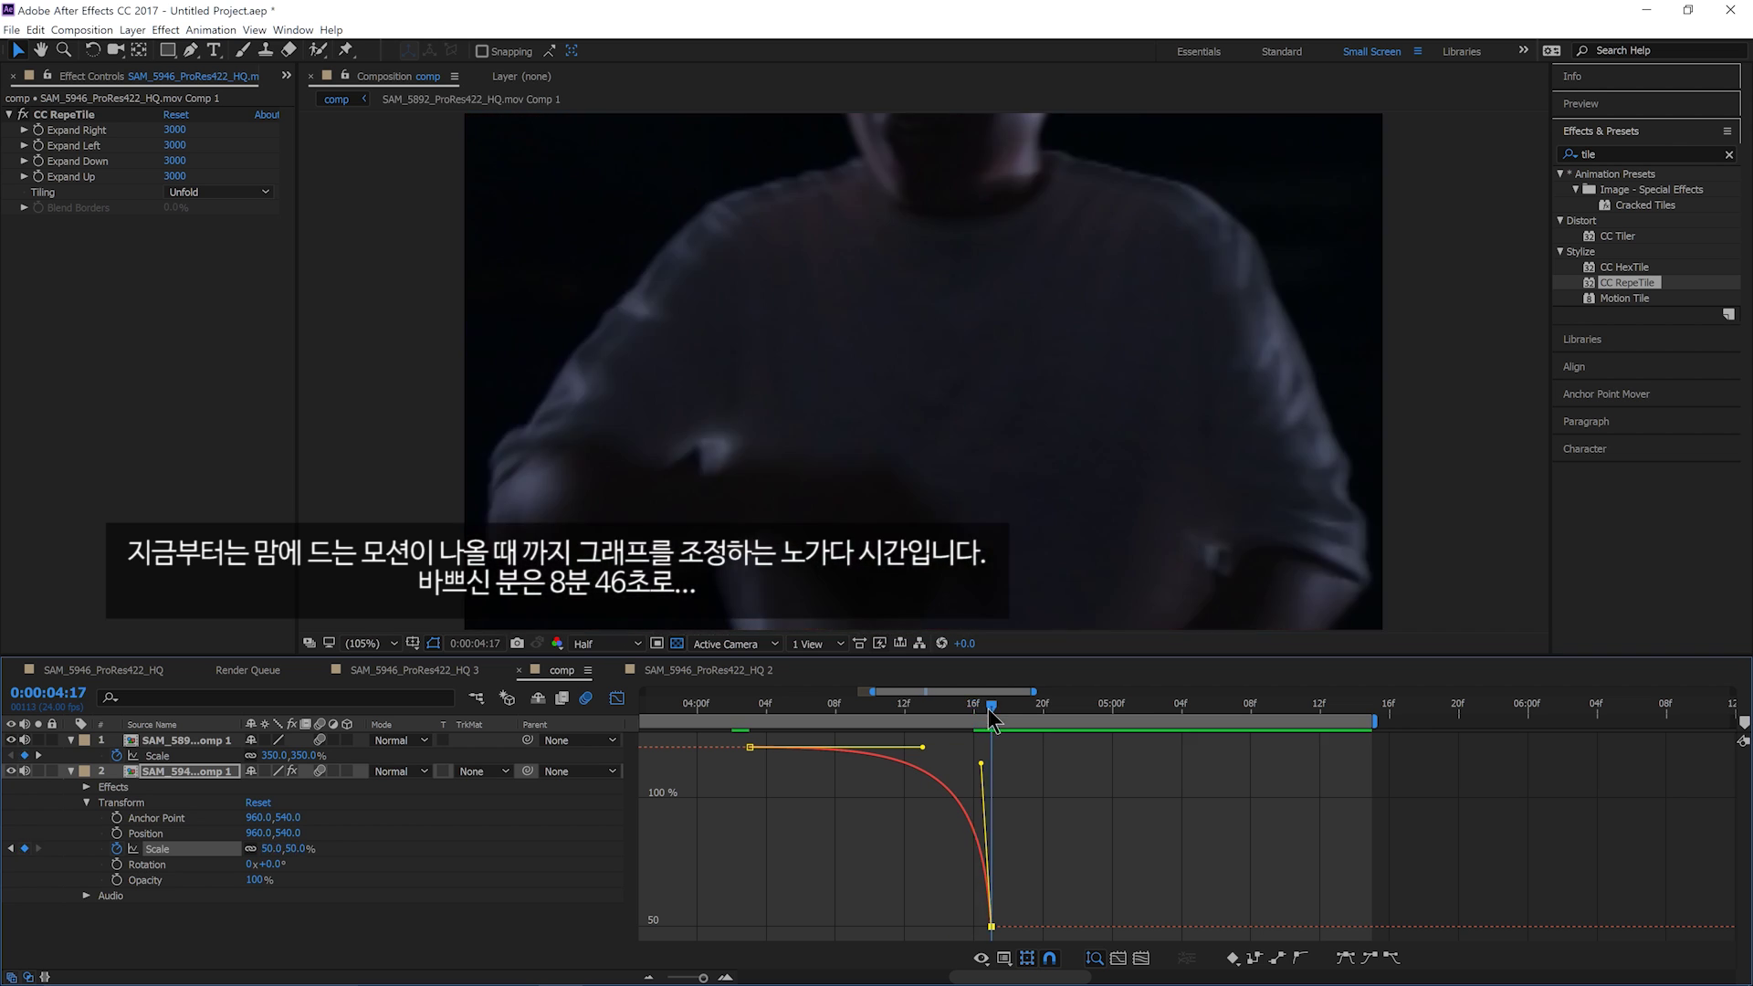
Step: Set the lower clip's Scale at 0:00:04:17 to 30%, readjust the curve handles and preview the zoom-out
left_click(271, 849)
key("Return")
left_click_drag(832, 719, 974, 982)
left_click_drag(1019, 853, 973, 947)
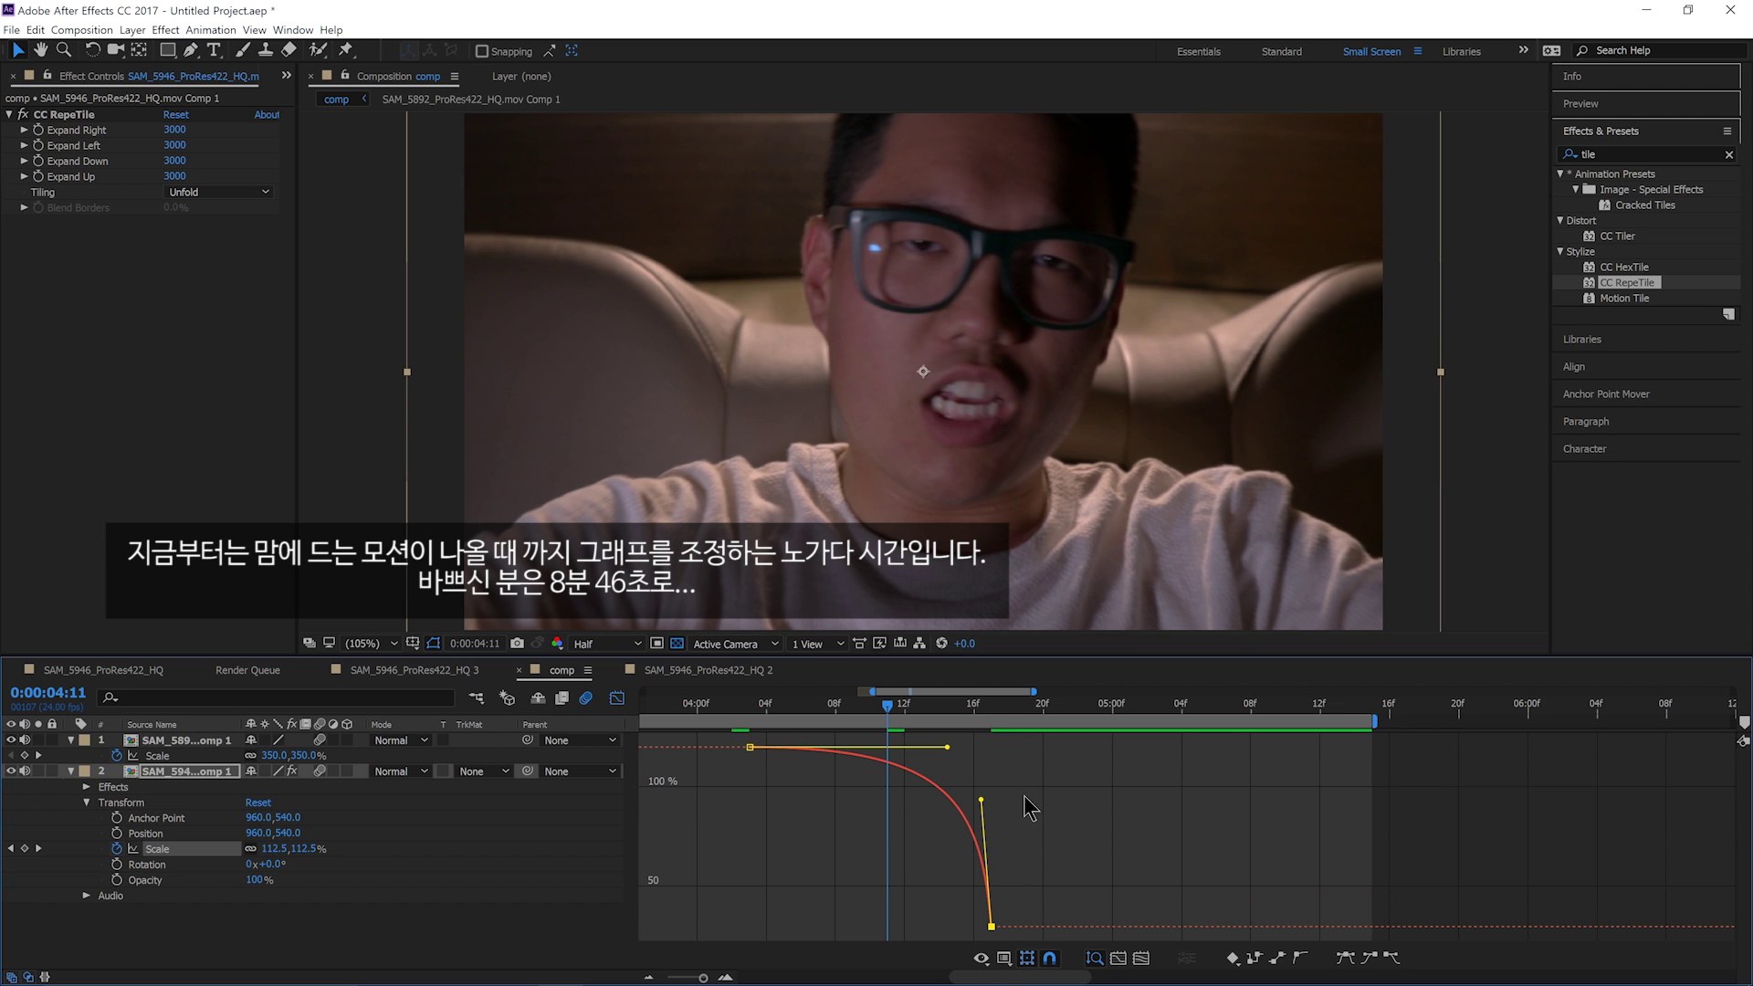
left_click_drag(979, 799, 968, 711)
key("space")
left_click(617, 698)
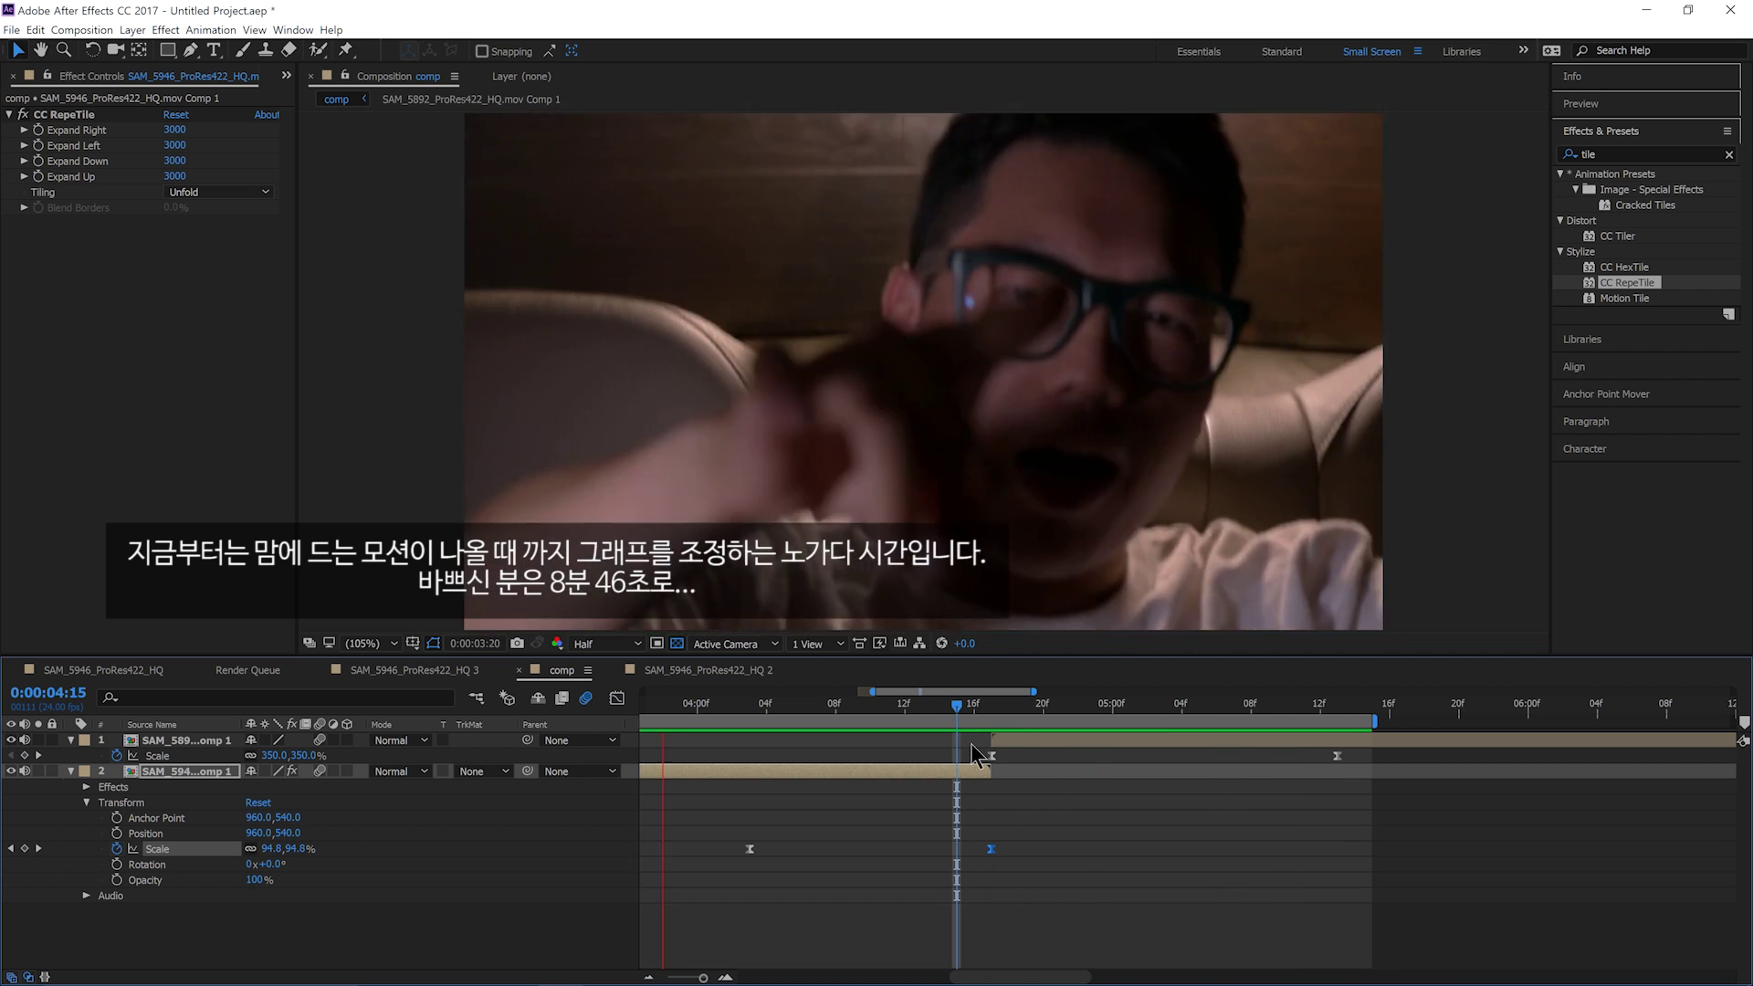
Step: Refine the lower clip's Scale curve with the first keyframe at 134%, and preview the transition
left_click_drag(957, 708, 750, 708)
left_click(617, 699)
left_click(157, 849)
mouse_move(947, 747)
left_mouse_down()
mouse_move(947, 767)
mouse_move(973, 774)
mouse_move(916, 746)
left_mouse_up()
key("space")
left_click_drag(750, 707, 732, 708)
key("space")
left_click_drag(916, 747, 873, 747)
left_click_drag(749, 707, 956, 708)
left_click(991, 927)
left_click_drag(873, 747, 924, 747)
left_click_drag(957, 708, 974, 713)
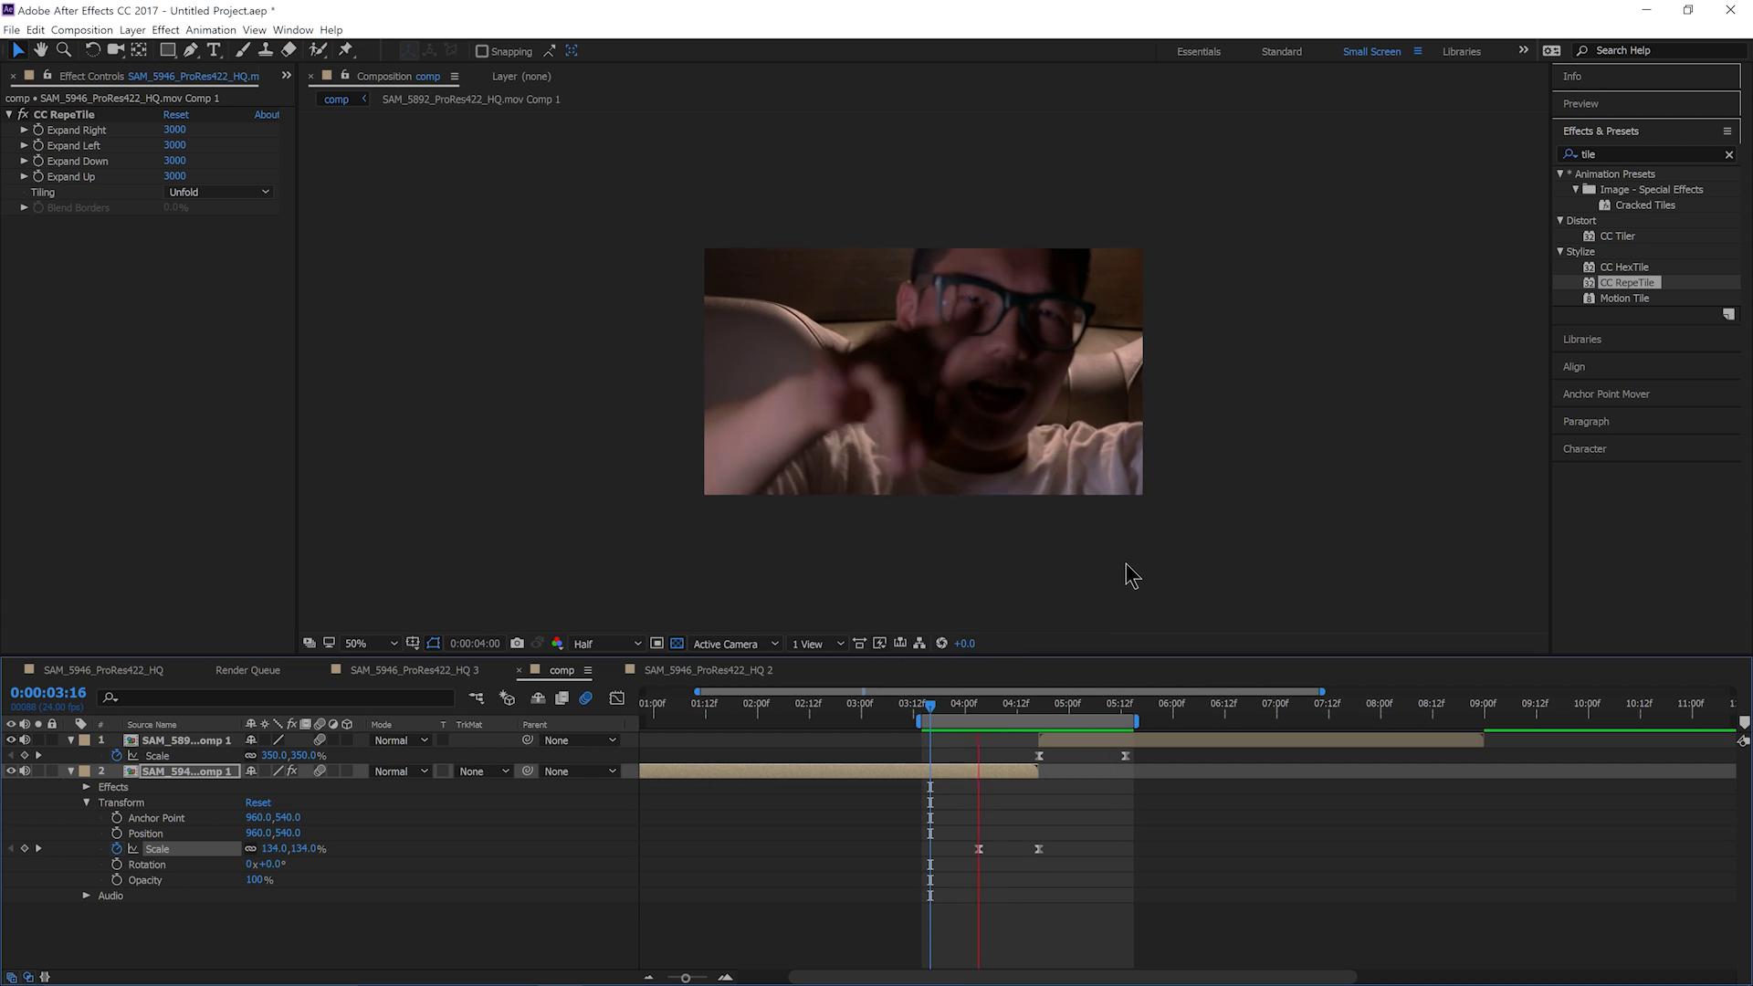
key("space")
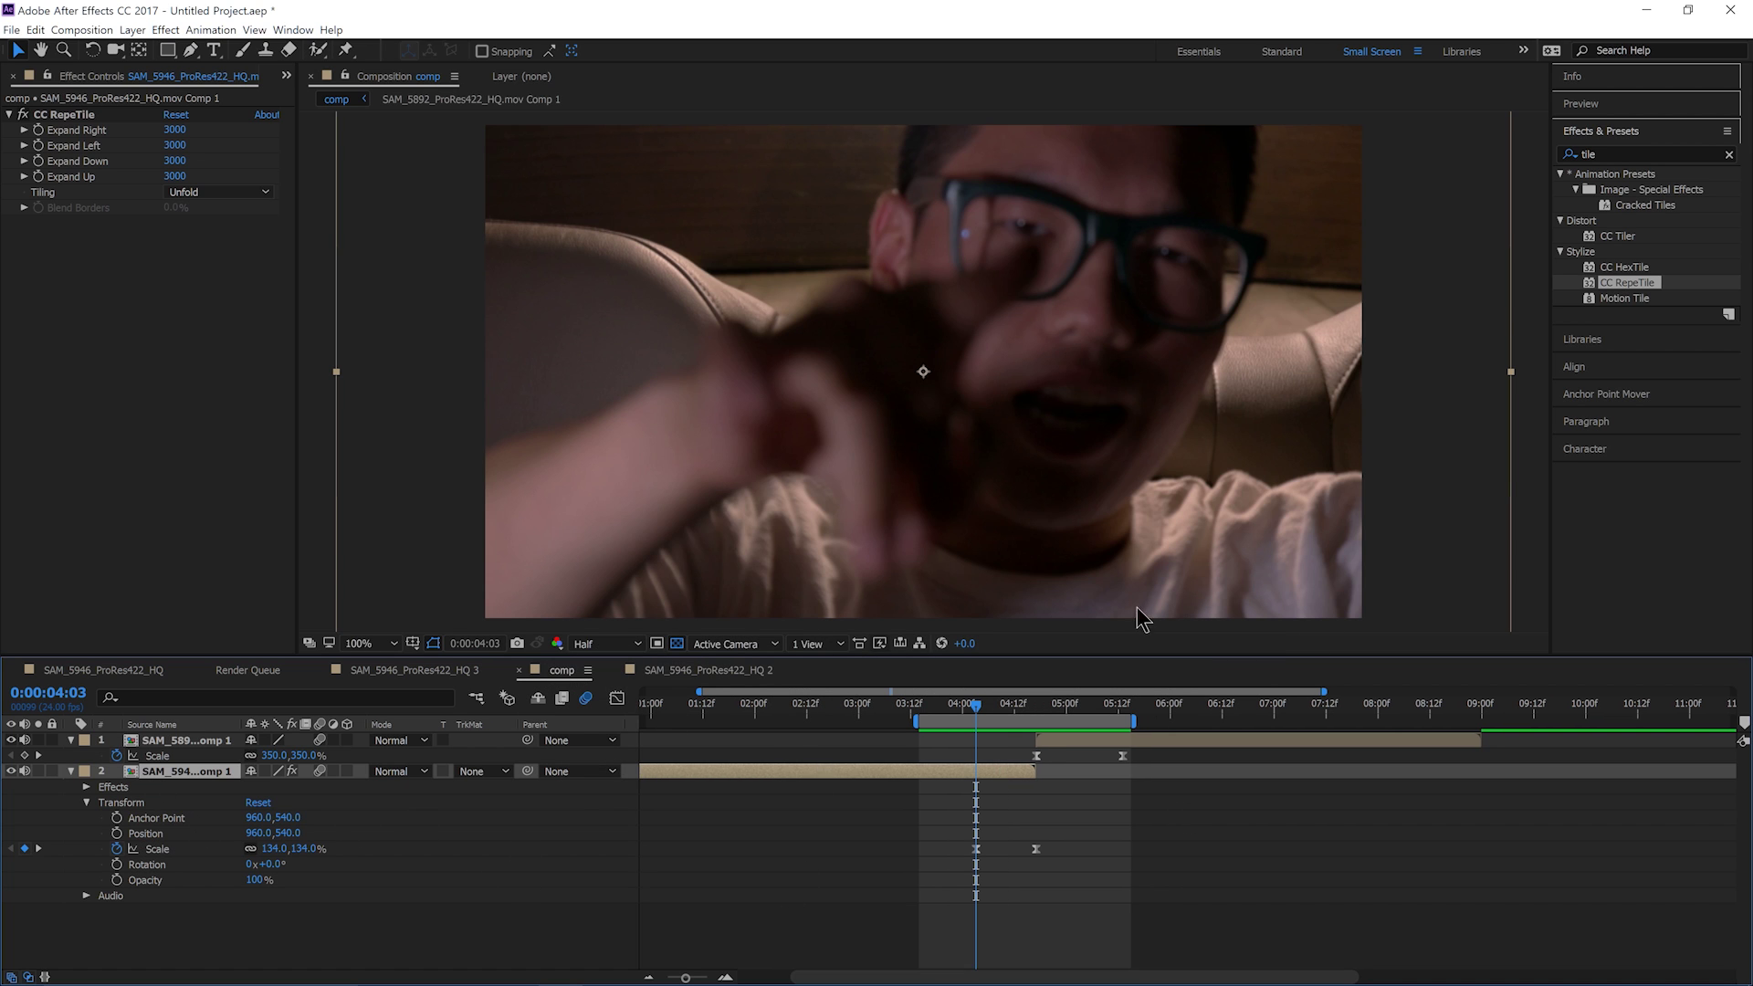
Step: Add Rotation keyframes at 0° to the lower clip at 0:00:04:03 and 0:00:04:17
left_click_drag(1157, 832, 1121, 854)
left_click(117, 865)
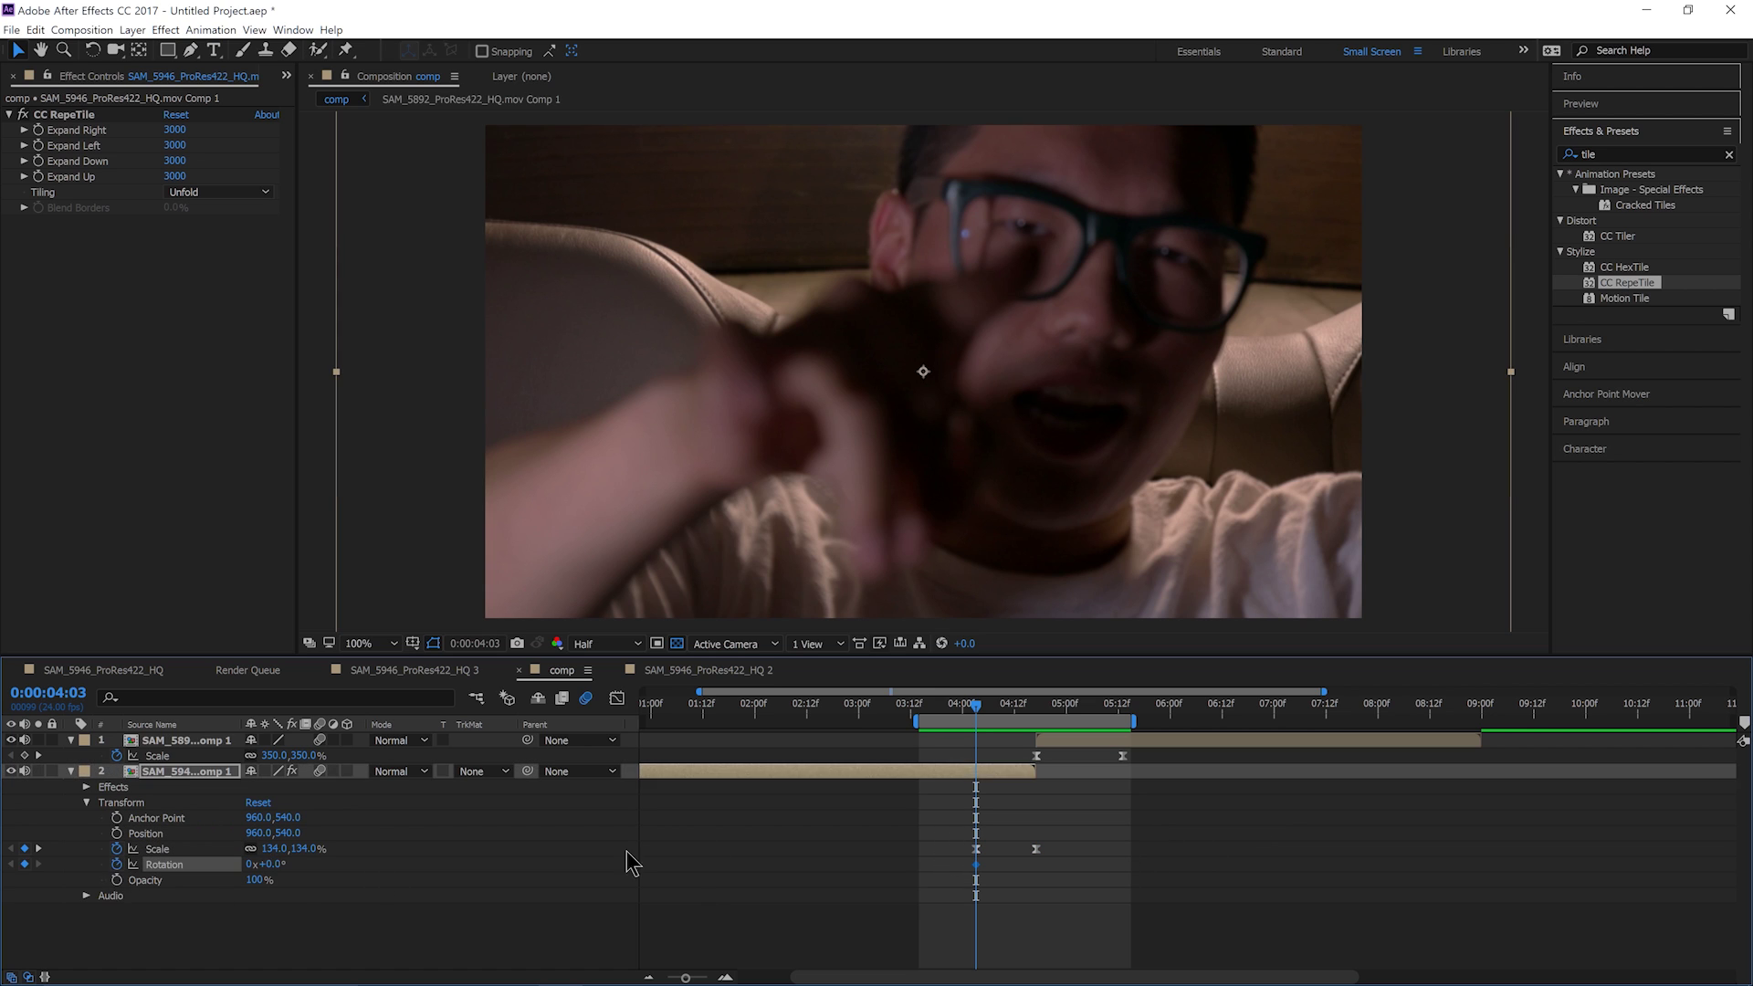
left_click_drag(999, 715, 1037, 721)
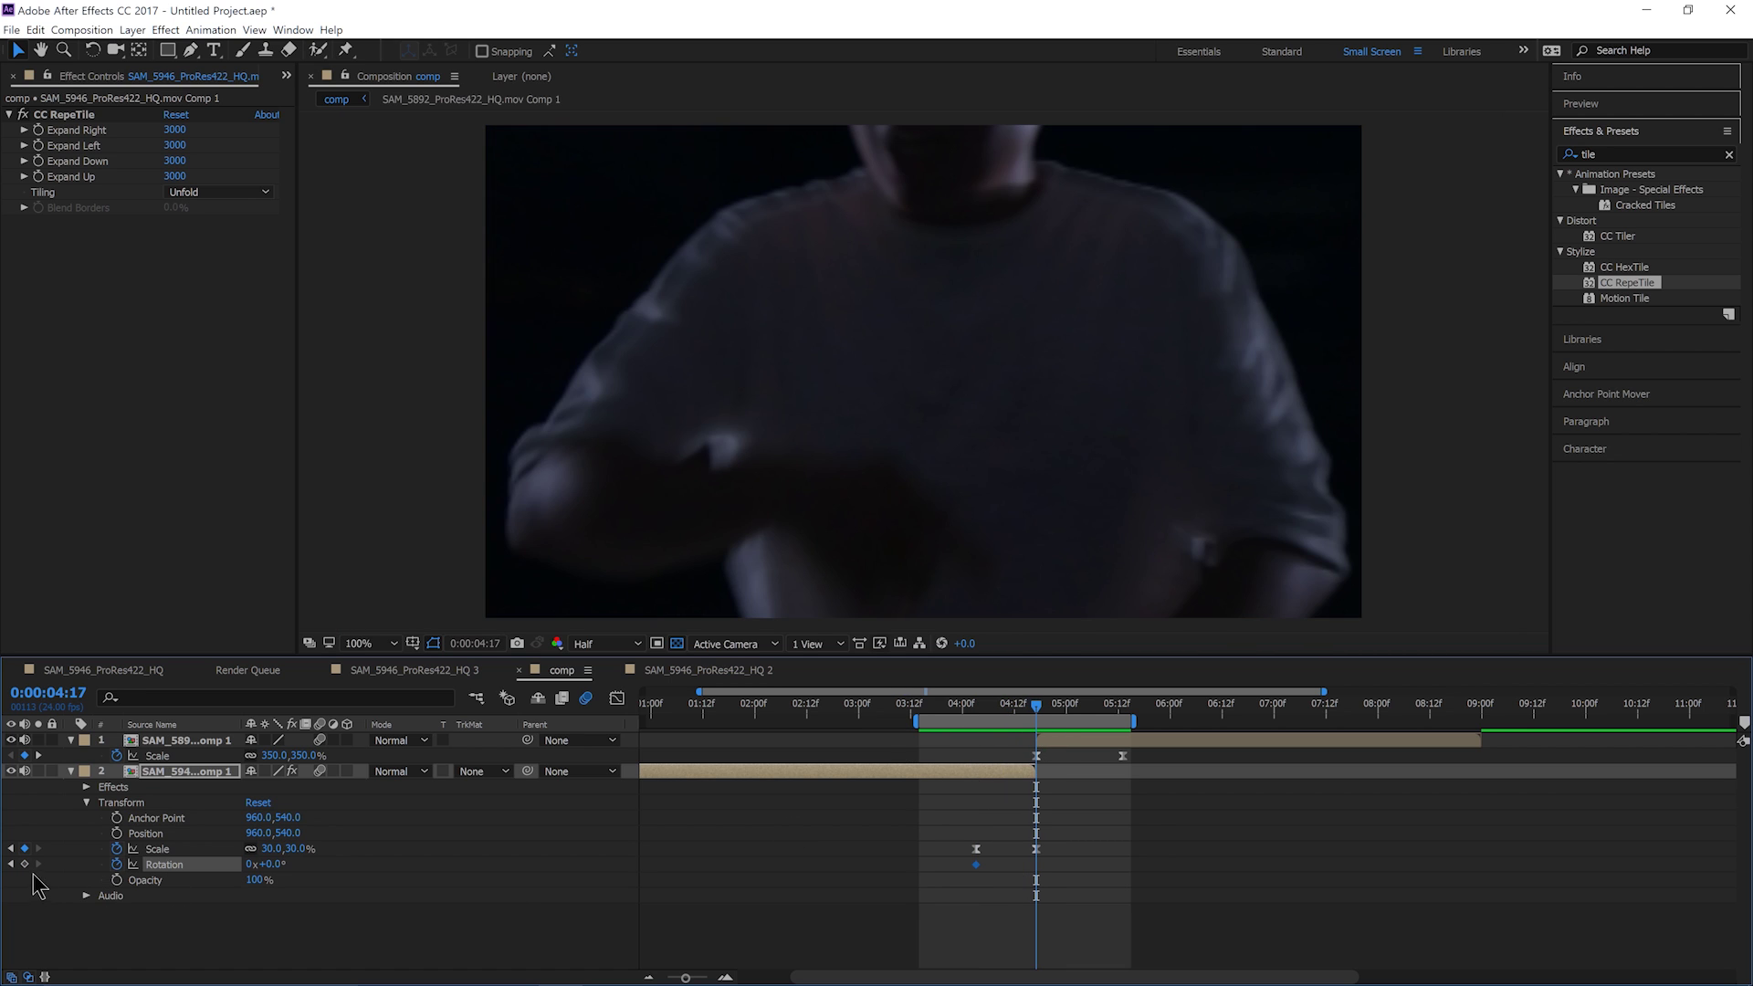
Step: Expand the upper clip's Transform properties and add Rotation keyframes at 0° at 0:00:04:17 and 0:00:05:13
left_click(210, 745)
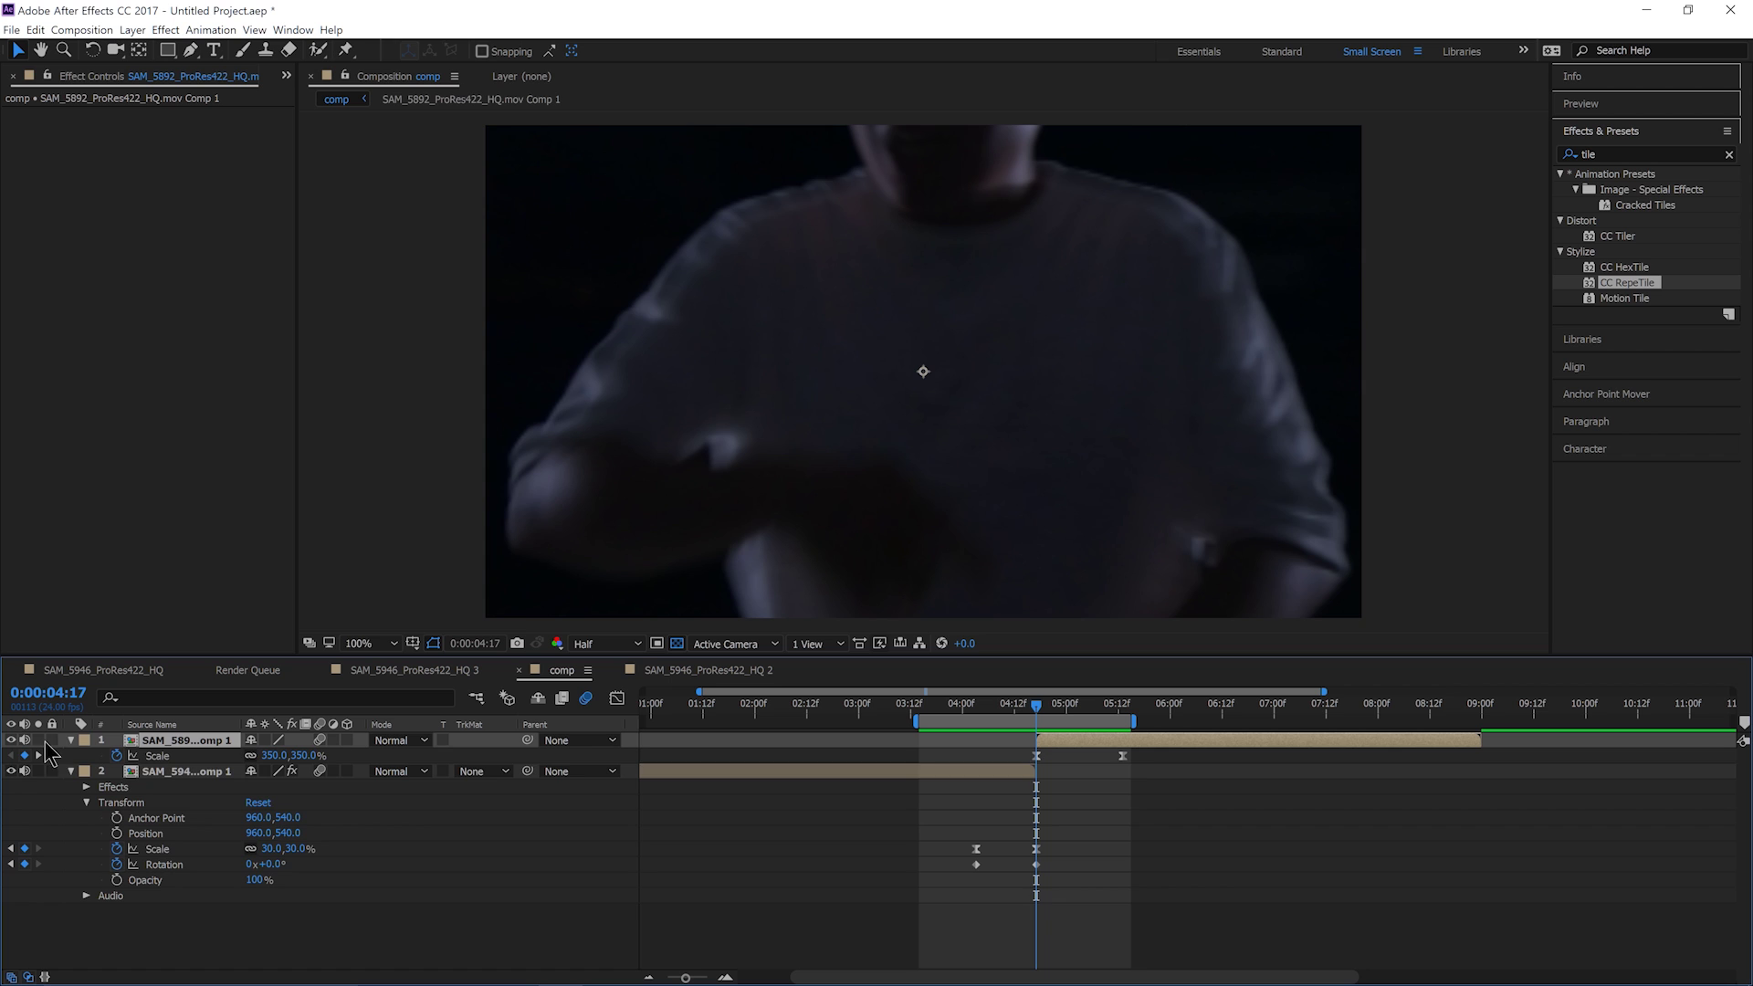
left_click(70, 740)
left_click(70, 739)
left_click(117, 817)
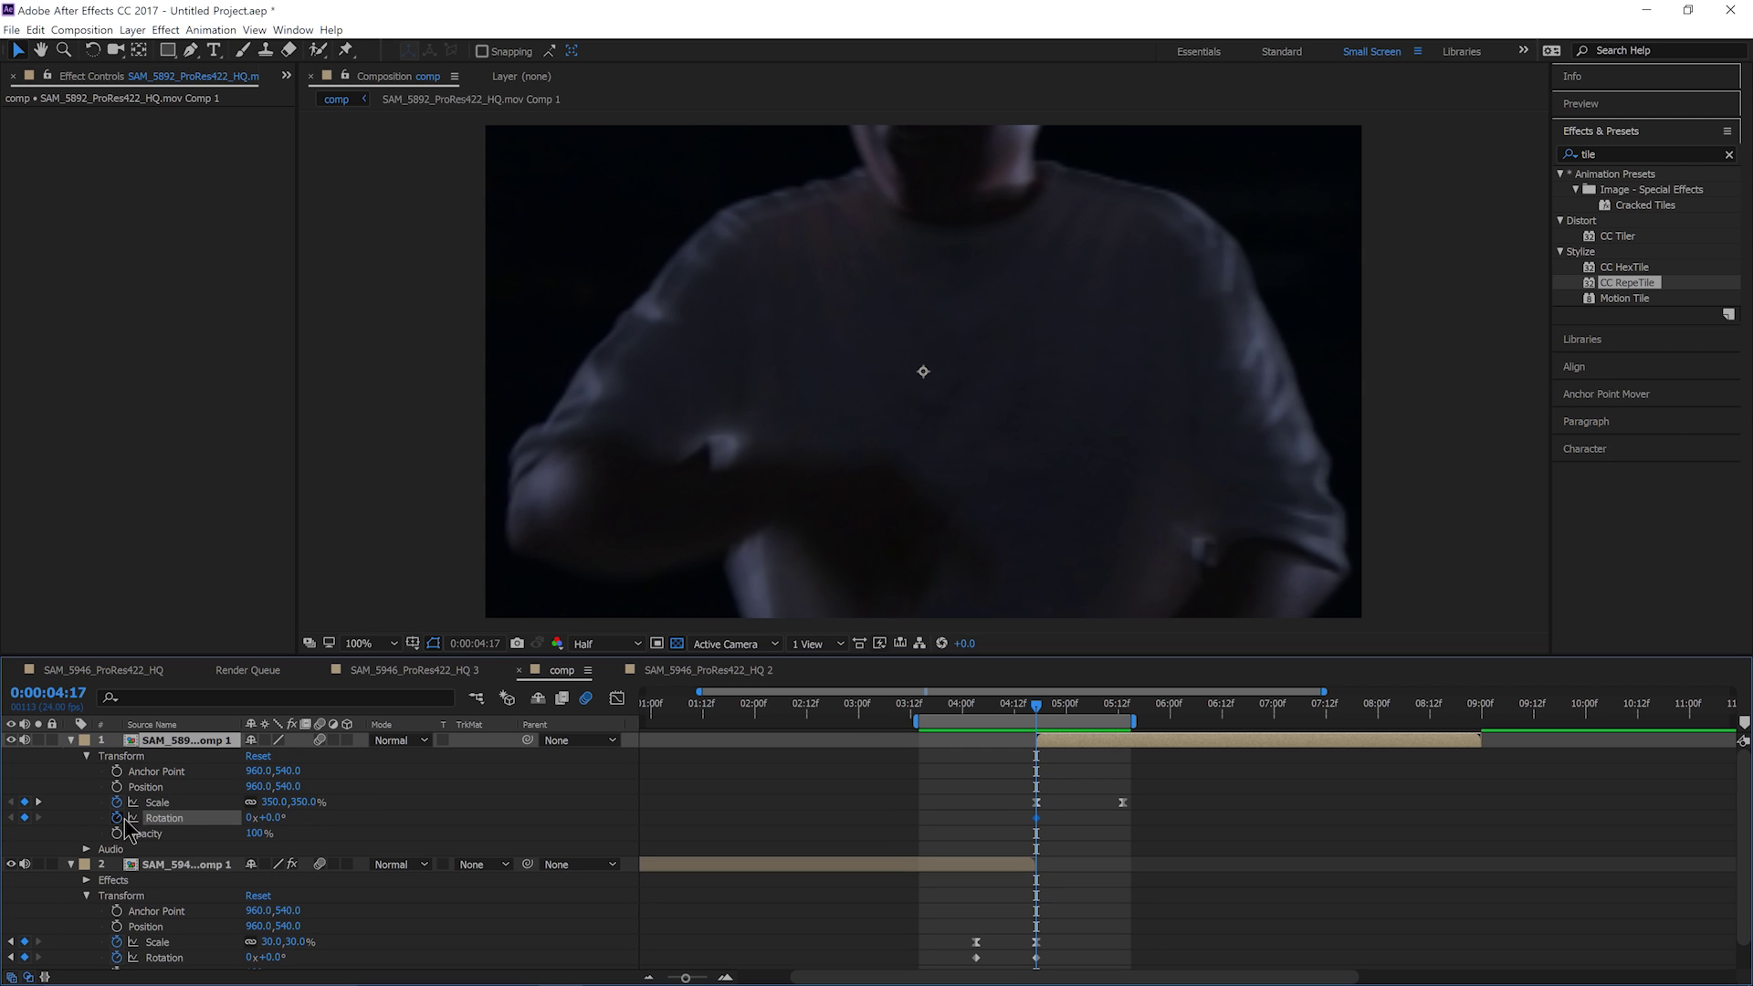
left_click_drag(1097, 710, 1123, 718)
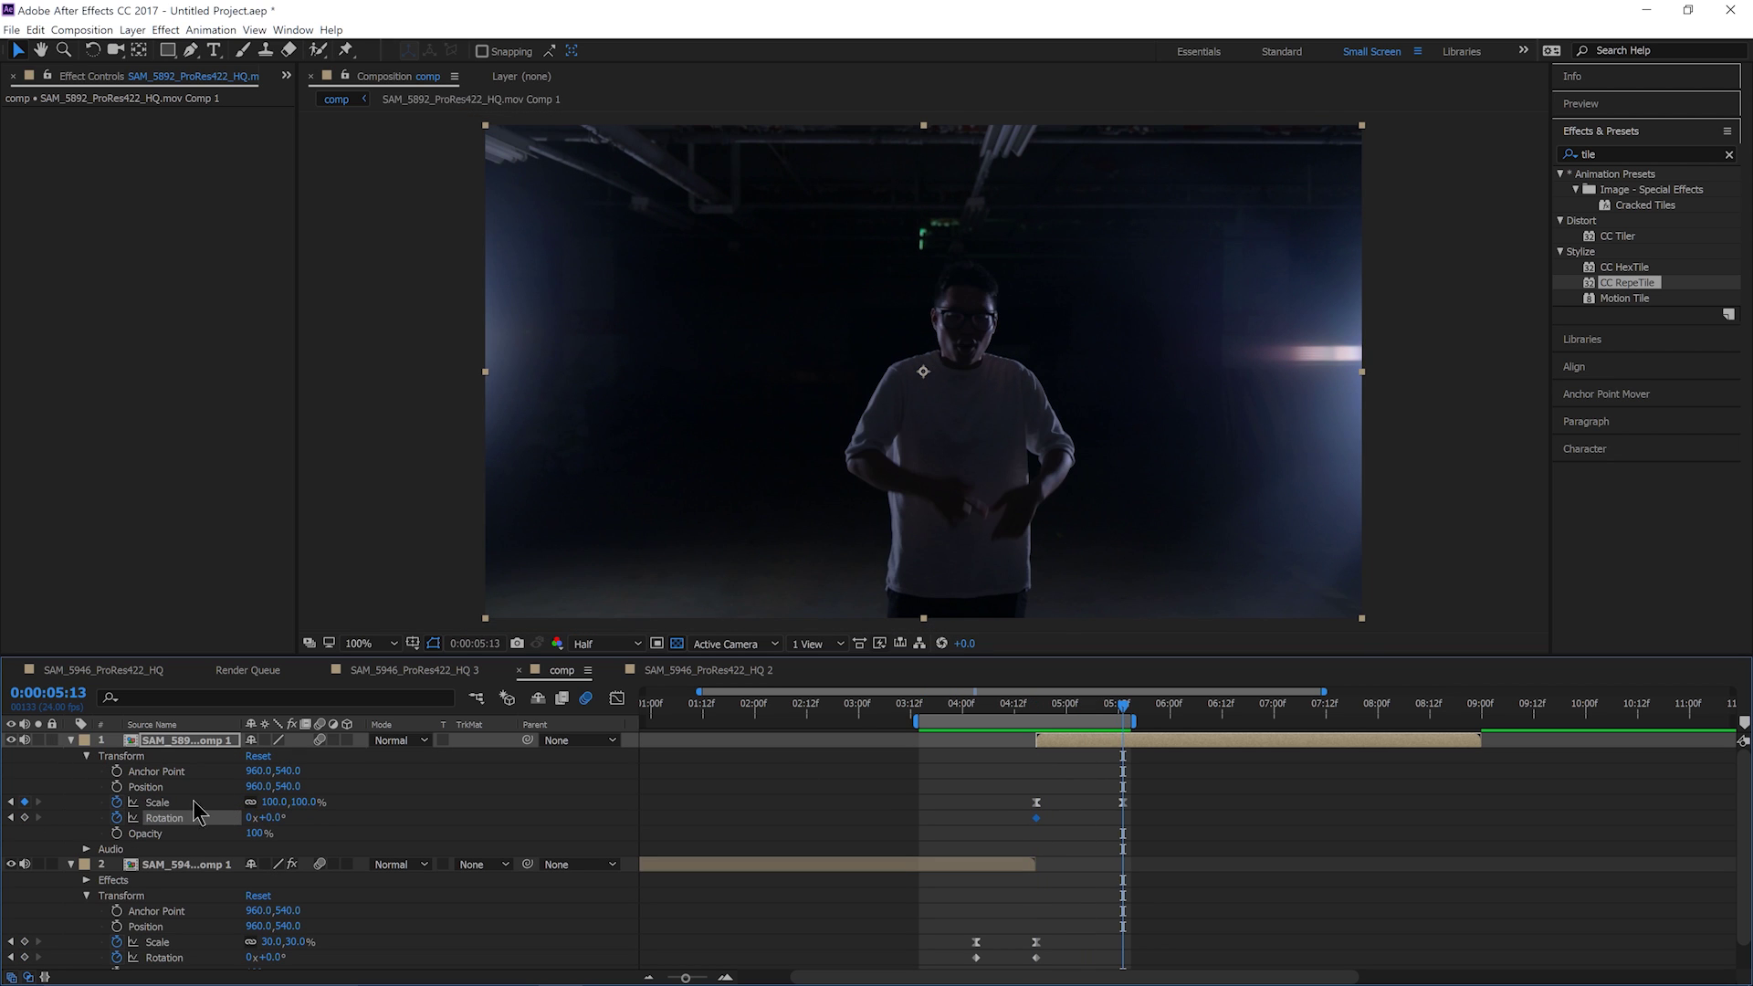
left_click(25, 817)
Step: Set the lower clip's Rotation keyframe at the cut, 0:00:04:17, to 100°
scroll(997, 784, "down", 2)
key("j")
key("j")
left_click(160, 930)
left_click_drag(993, 726, 1040, 726)
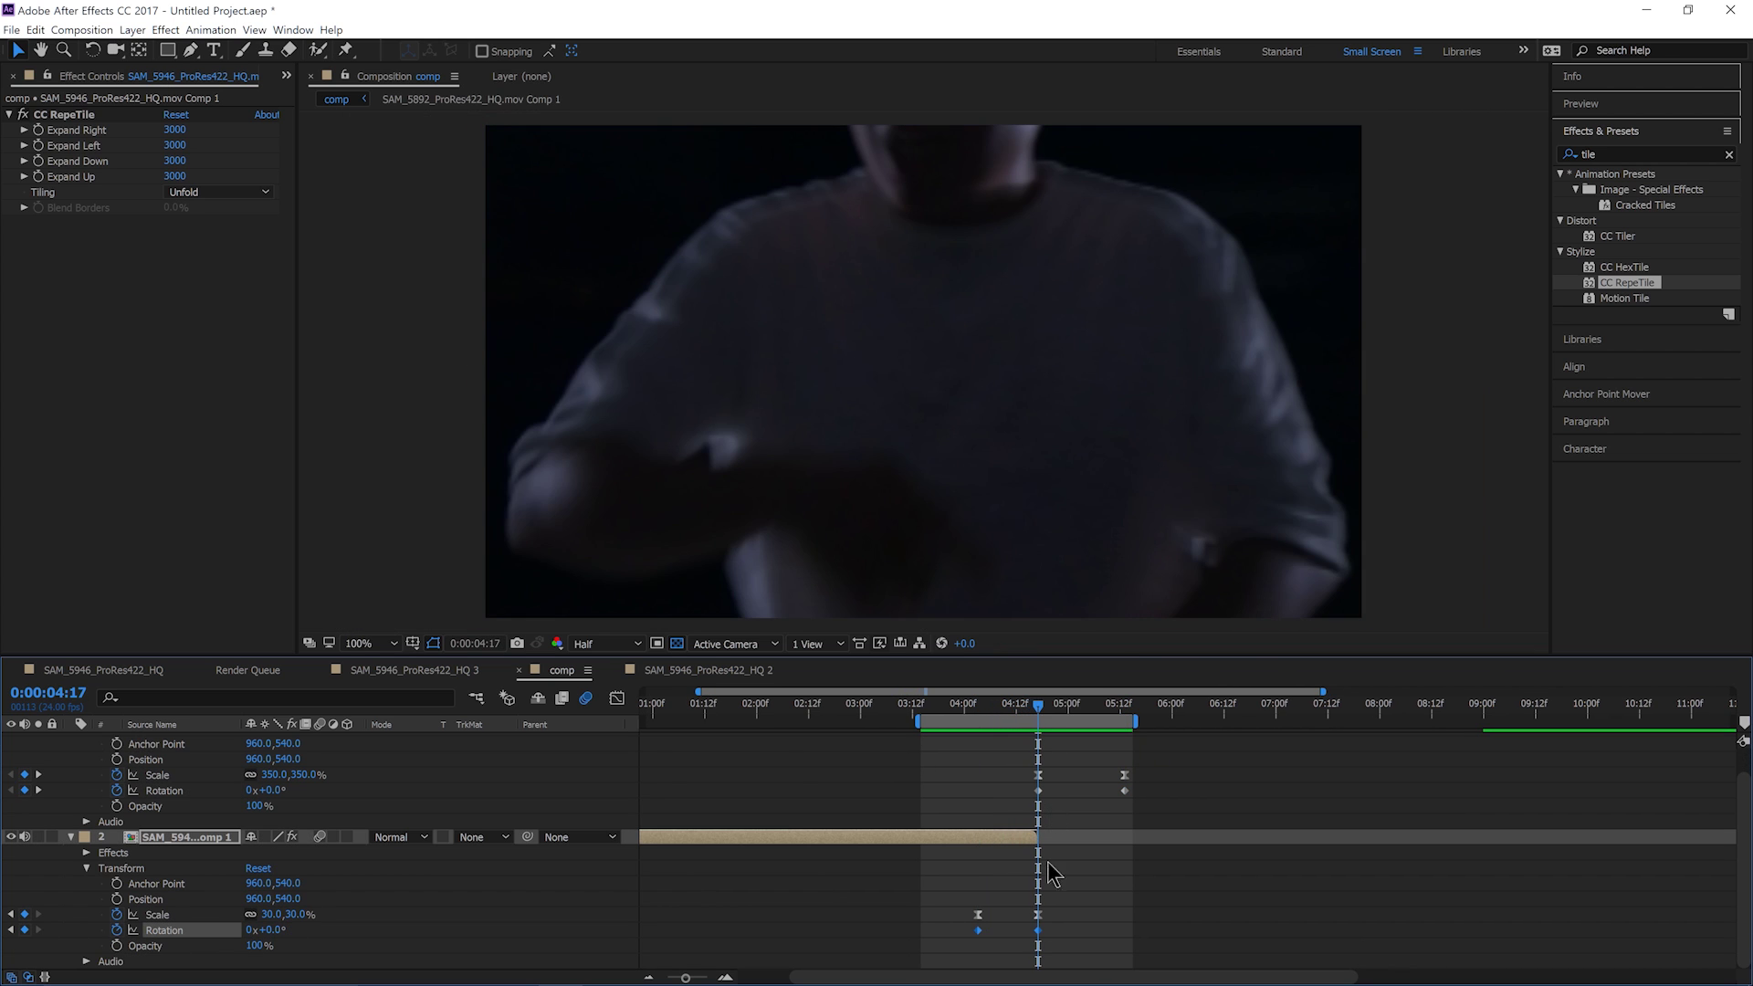
left_click(1047, 923)
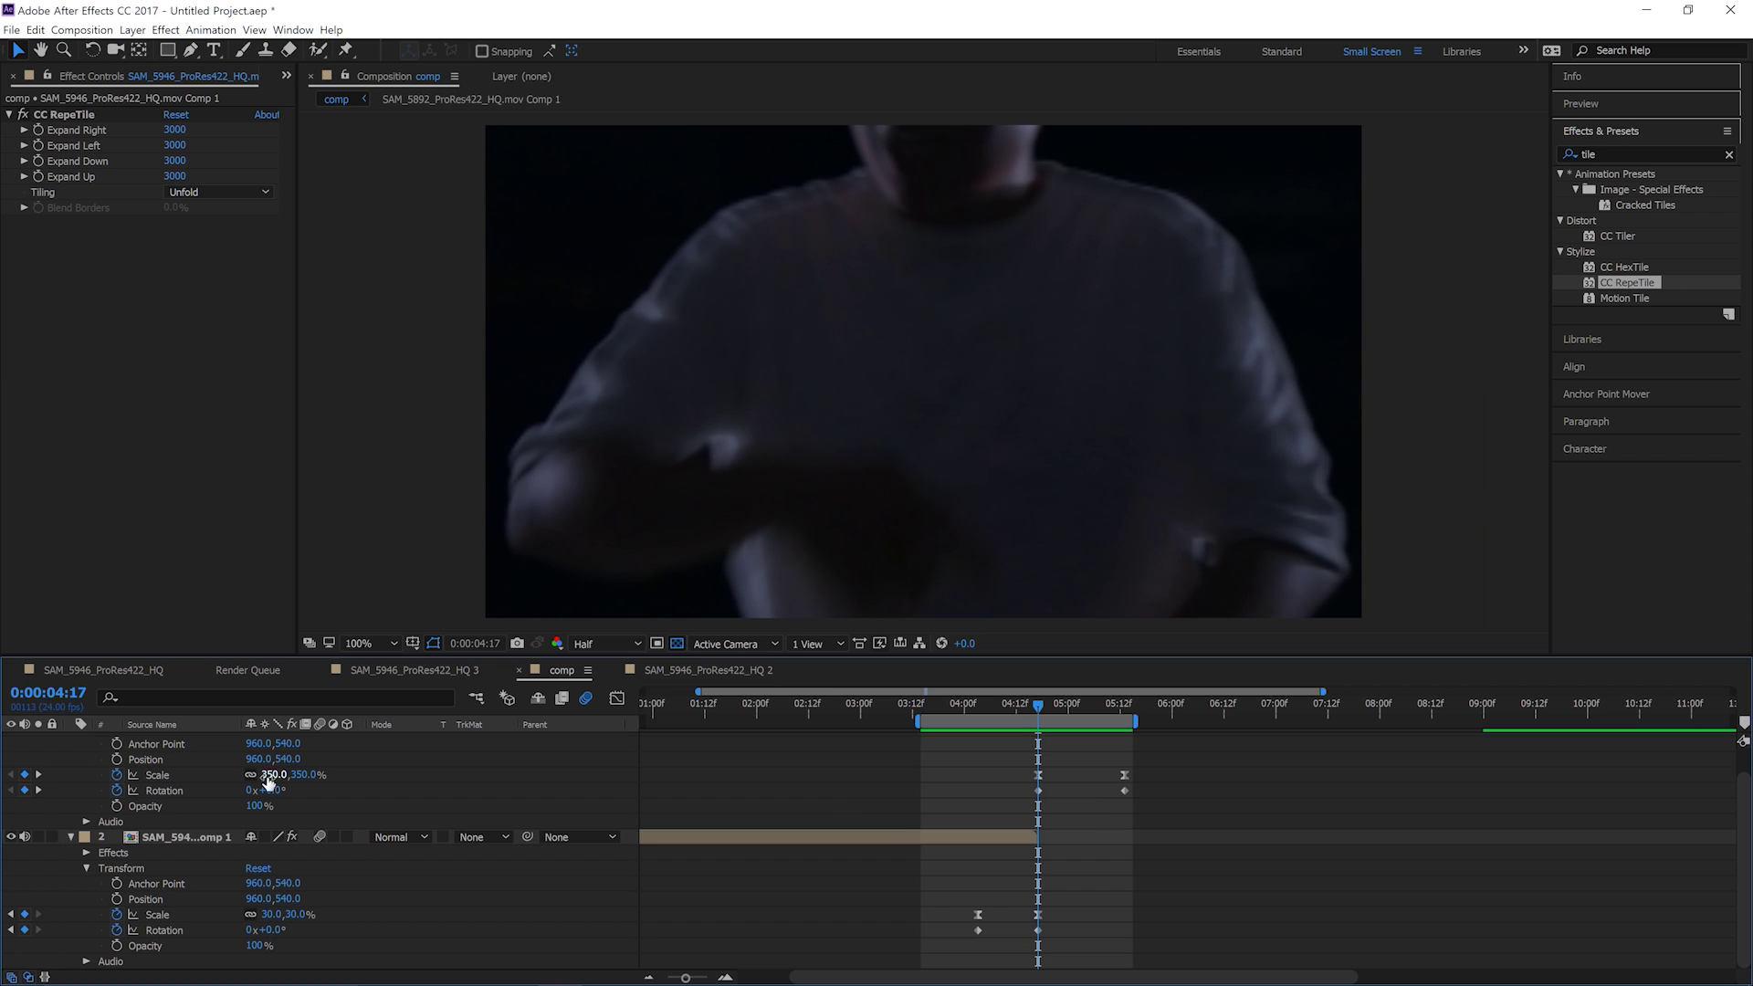
left_click(274, 930)
key("Return")
Step: Set the upper clip's Rotation keyframe at 0:00:04:17 to -100° and check the rotated frame at 0:00:05:07
left_click_drag(1166, 782, 1104, 844)
left_click_drag(984, 710, 980, 754)
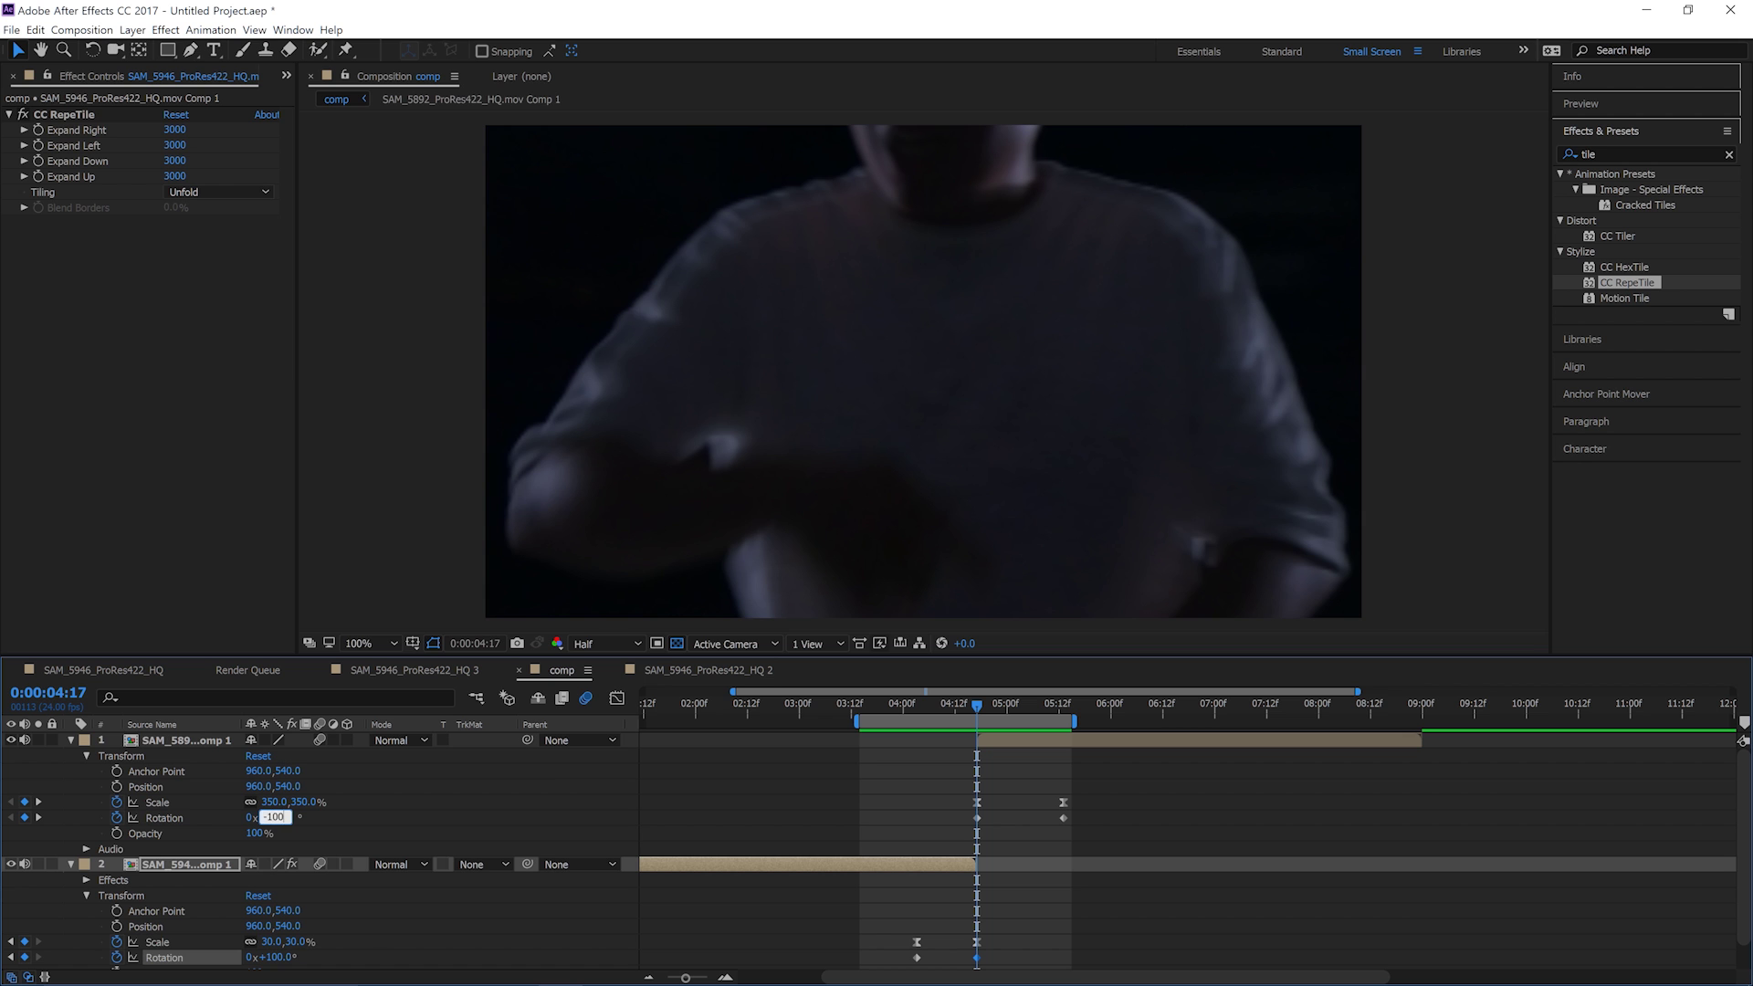
key("Return")
left_click_drag(990, 711, 1037, 754)
left_click(931, 852)
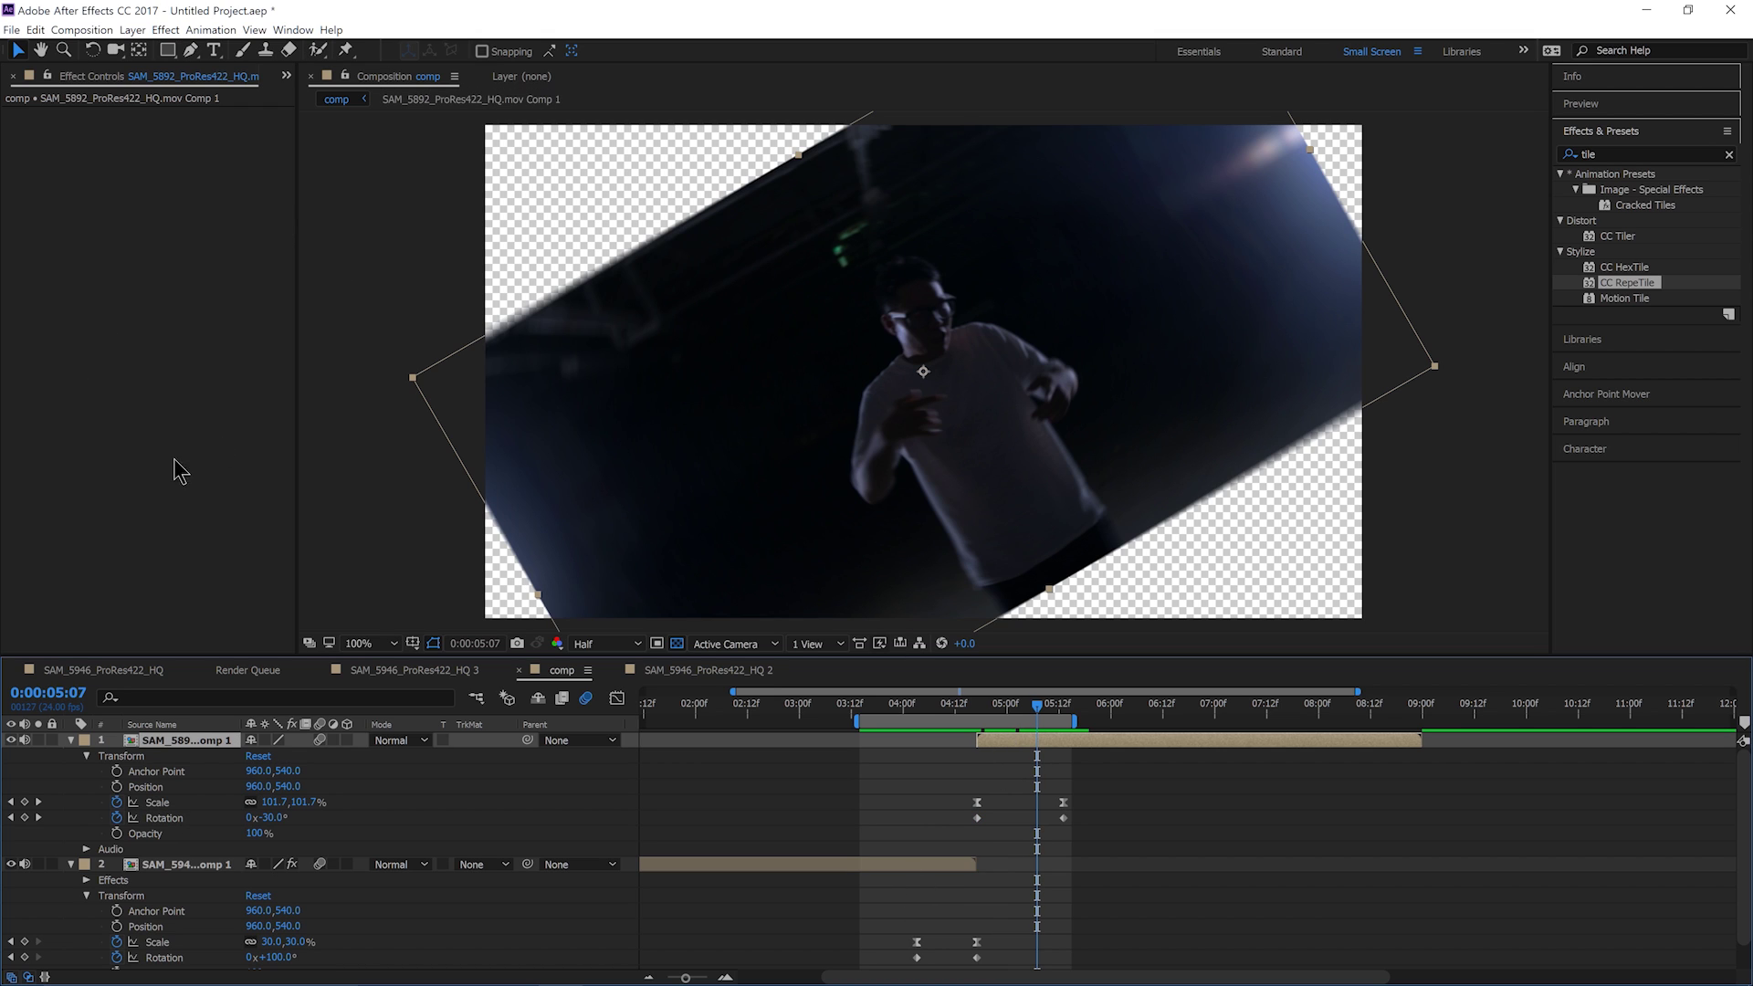
Step: Copy the CC RepeTile effect from the lower clip to the upper clip and preview the transition from 0:00:03:17
left_click(677, 864)
left_click(76, 116)
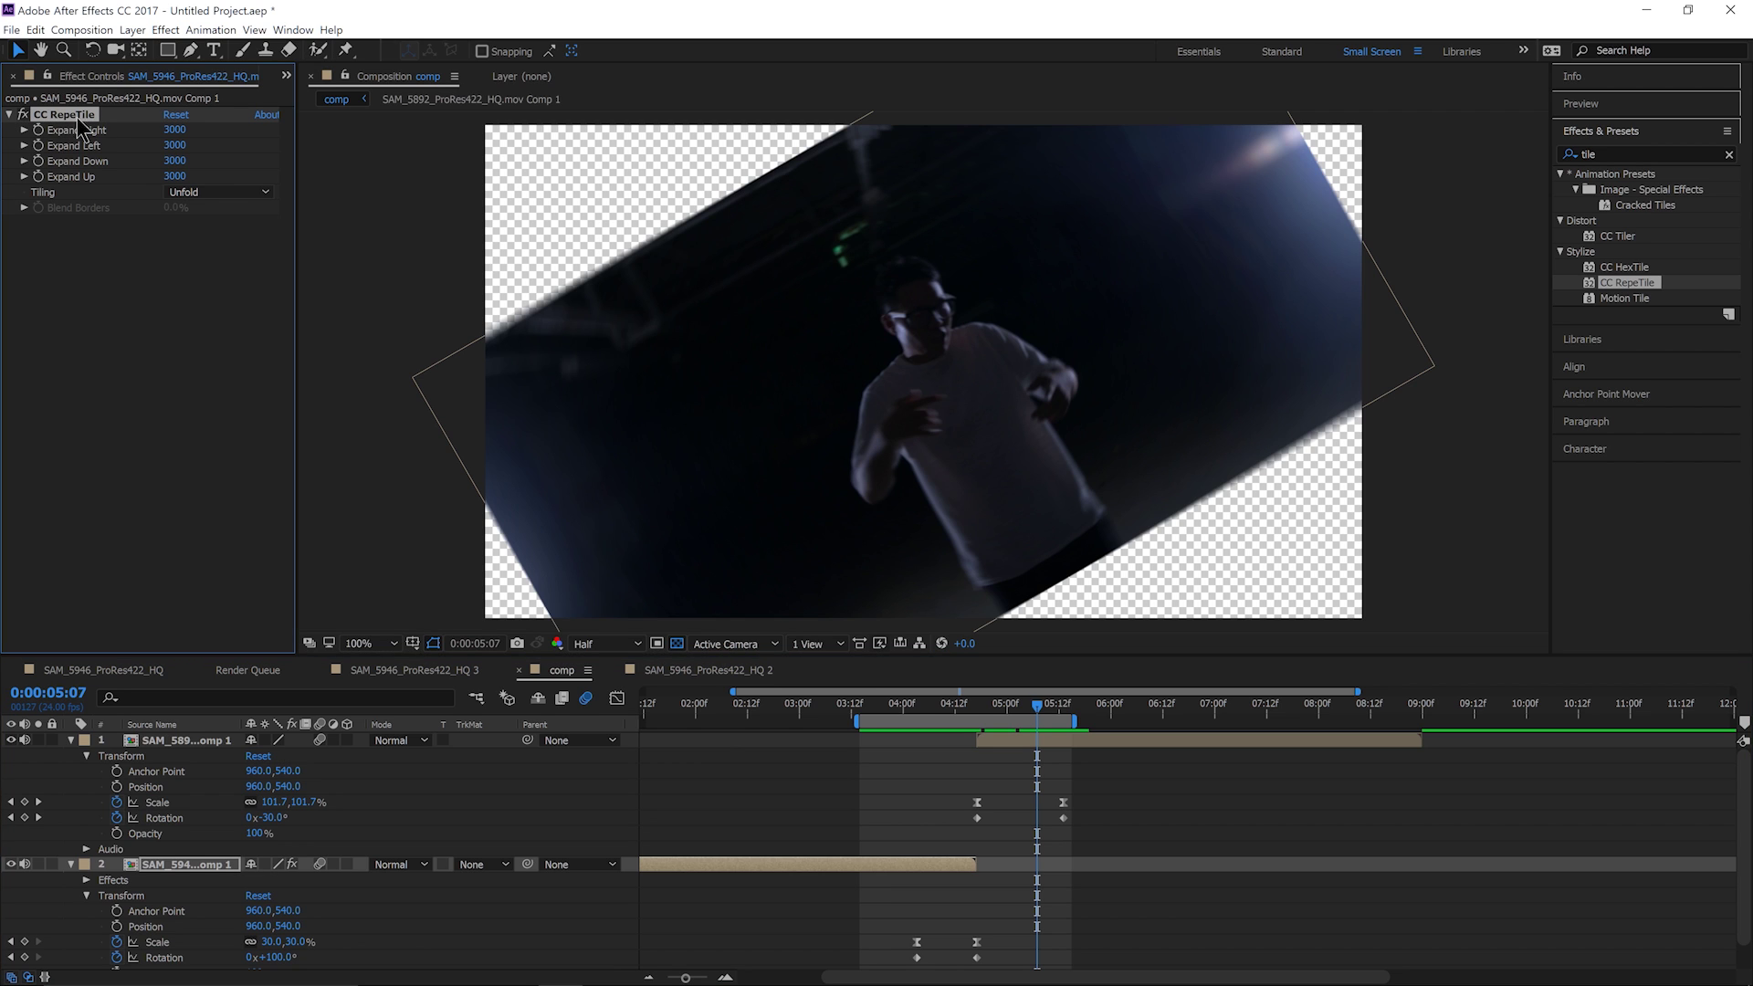
left_click(1027, 742)
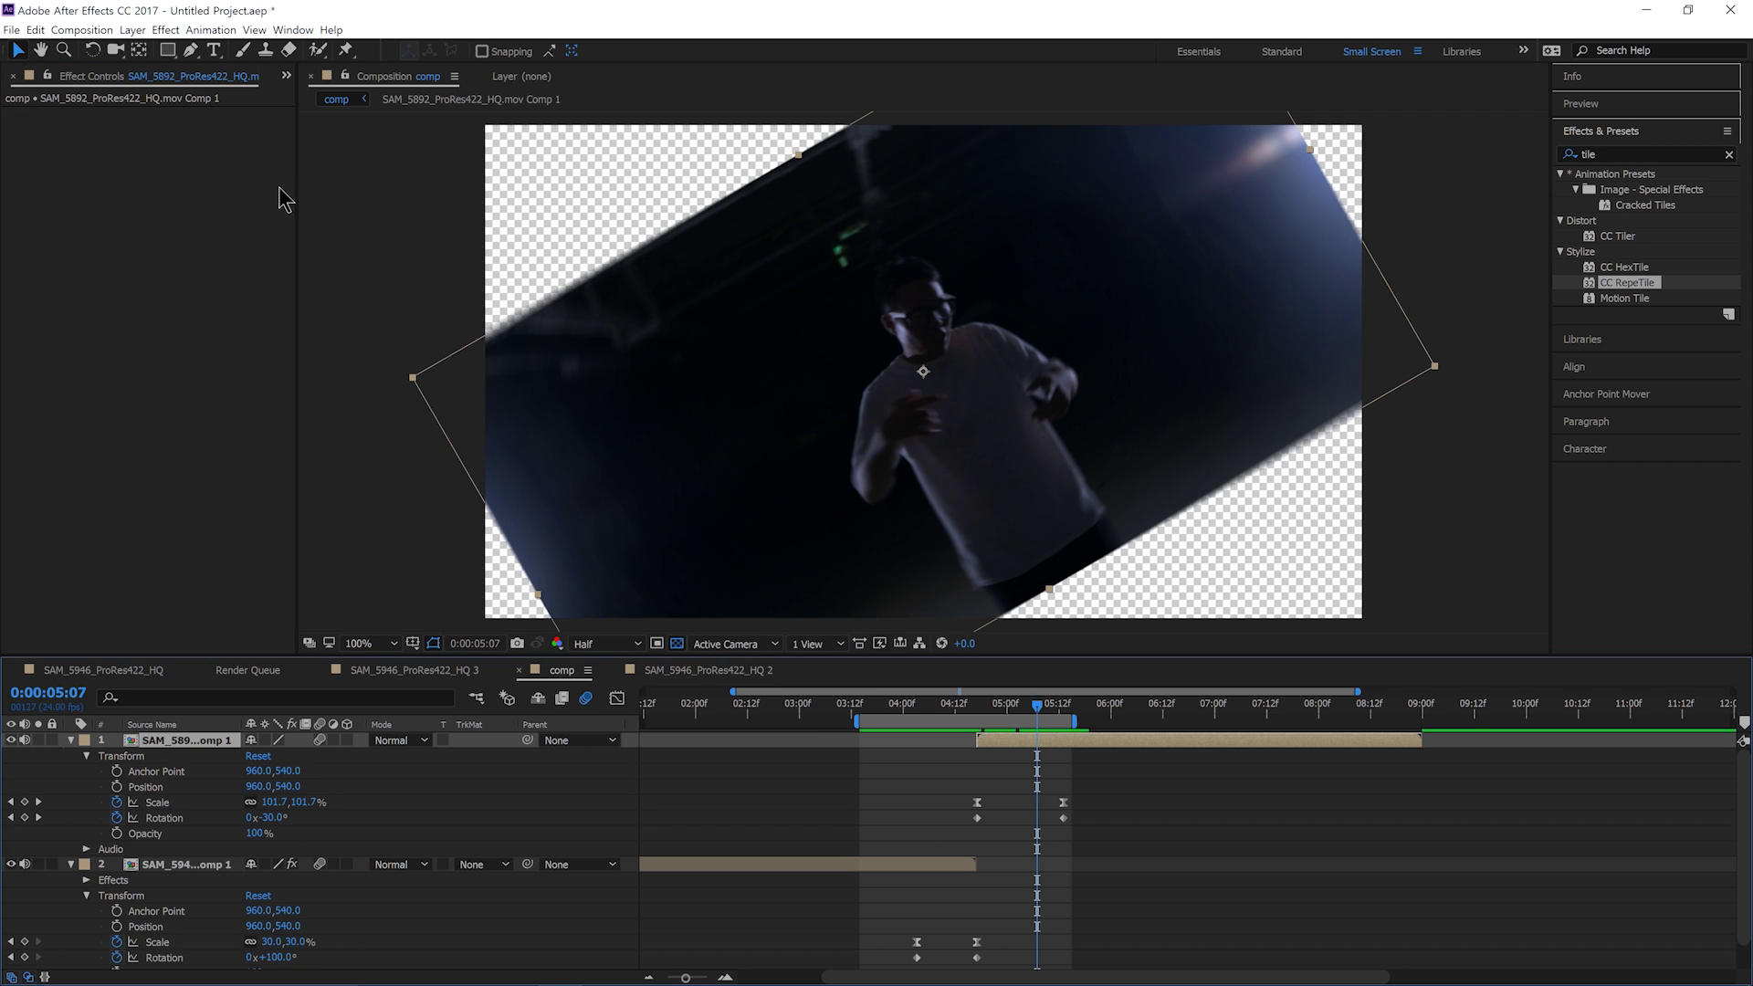
key("ctrl+v")
left_click_drag(949, 708, 875, 795)
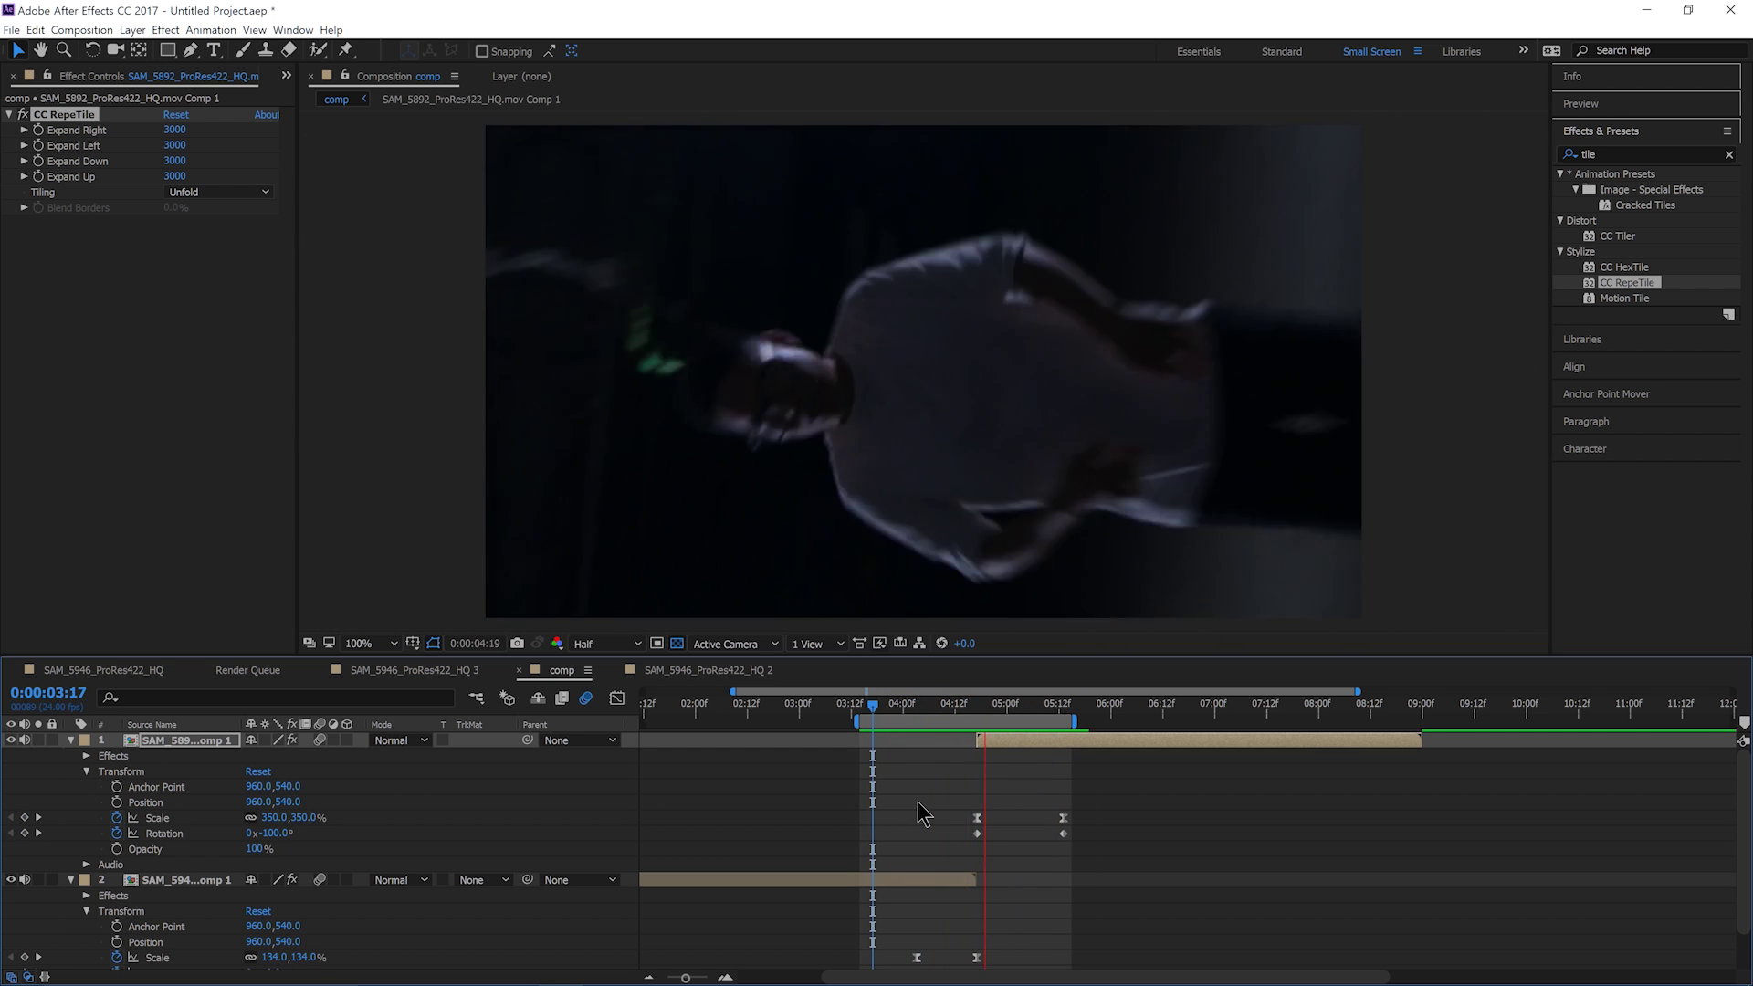
key("space")
left_click_drag(955, 798, 962, 683)
key("v")
Step: Display the lower clip's Rotation curve in the graph editor and apply Easy Ease to both of its keyframes
left_click_drag(912, 922, 1014, 947)
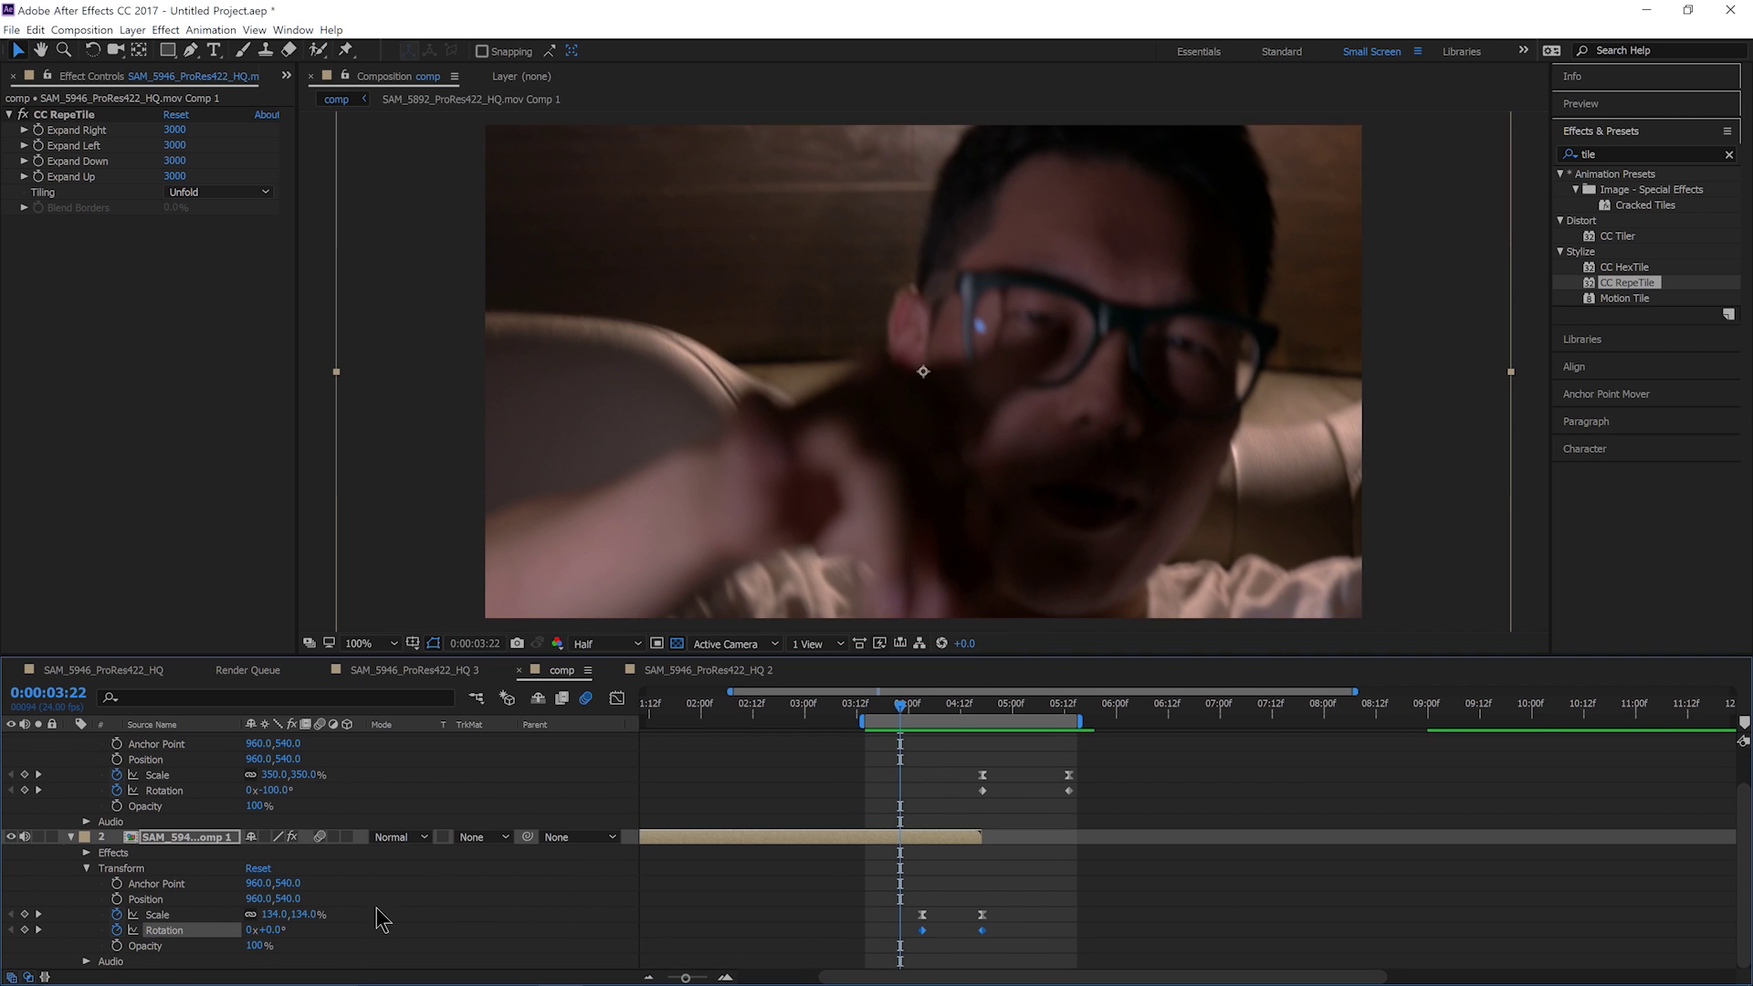
left_click(617, 701)
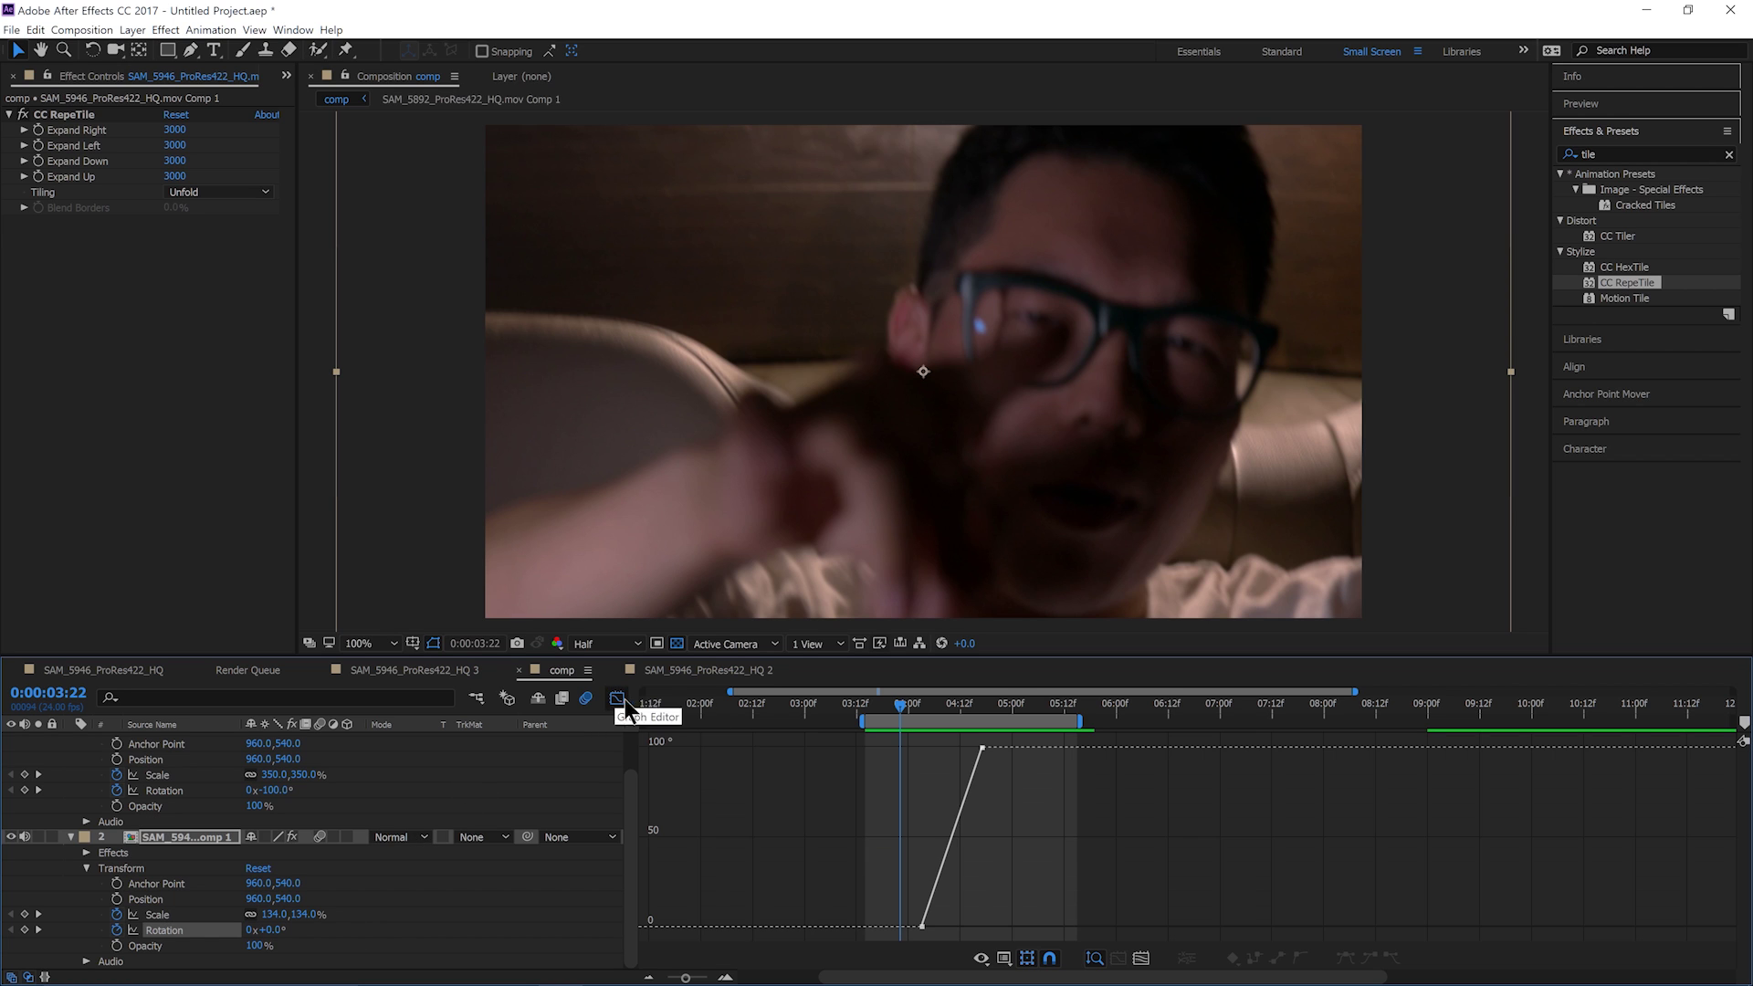
key("k")
left_click_drag(1025, 803, 912, 736)
left_click_drag(897, 885, 969, 949)
left_click_drag(1026, 744, 880, 913)
key("F9")
left_click(1125, 890)
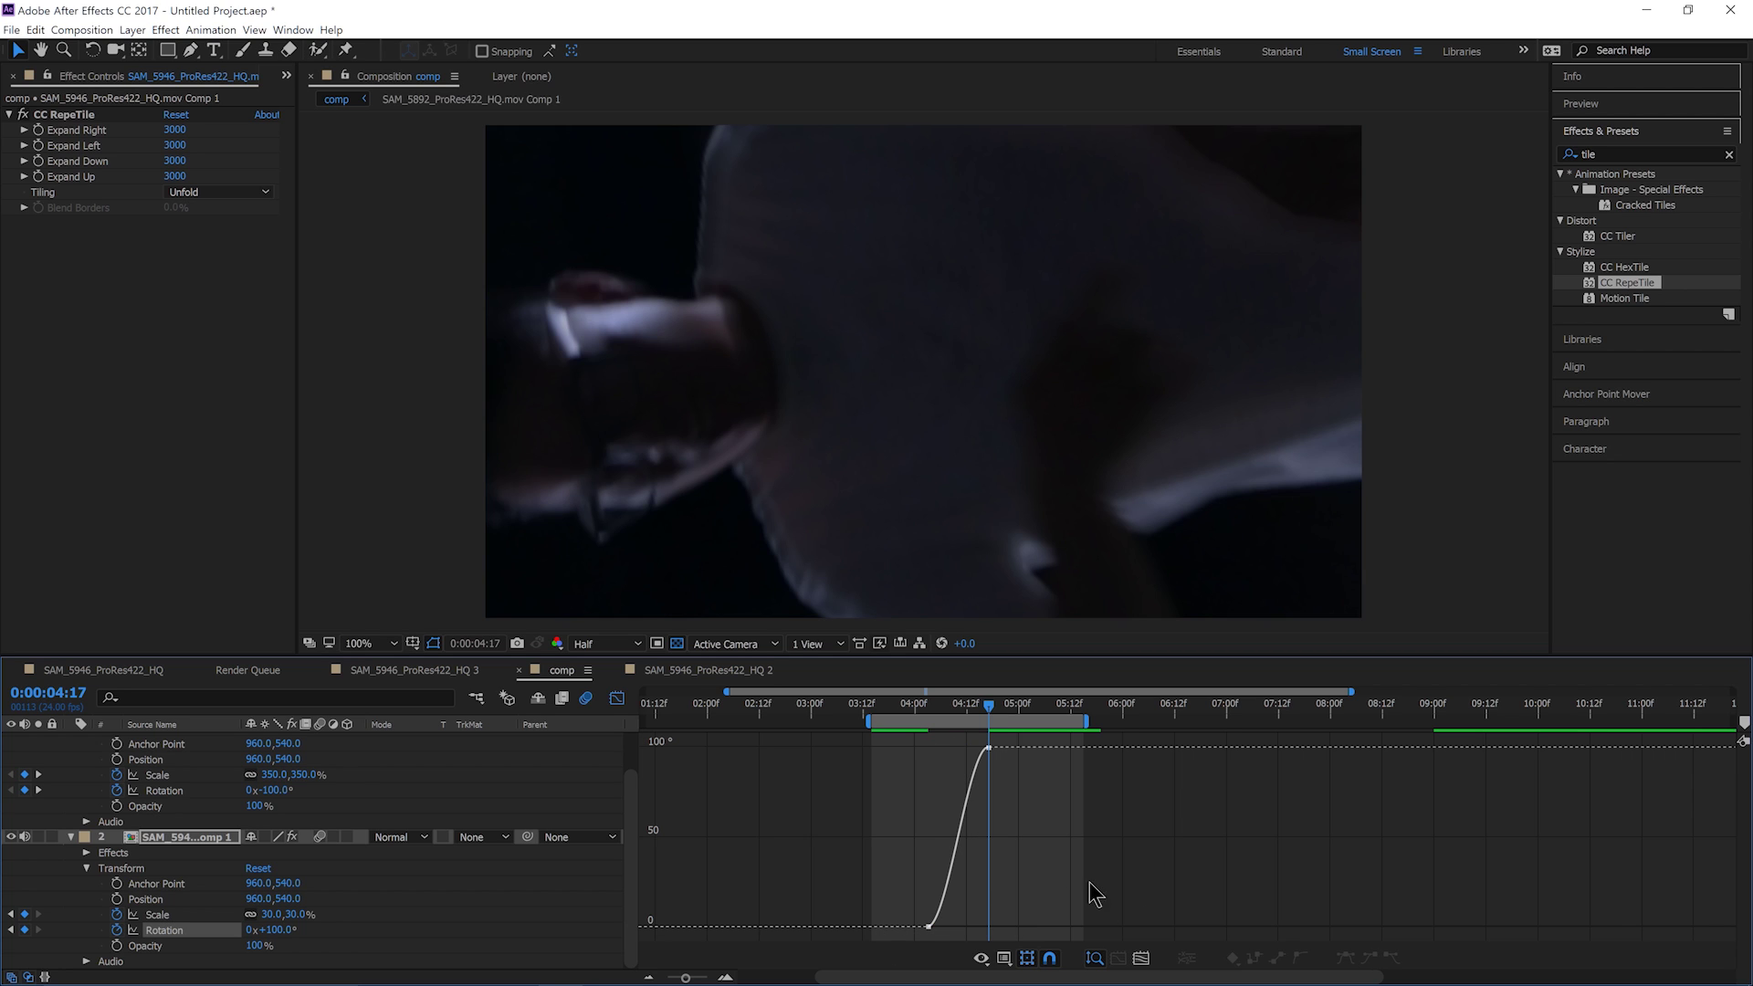
Step: Reshape the lower clip's Rotation curve so it starts almost flat and rises steeply into the cut
left_click_drag(899, 904, 946, 940)
left_click_drag(949, 927, 985, 928)
left_click_drag(969, 749, 1025, 923)
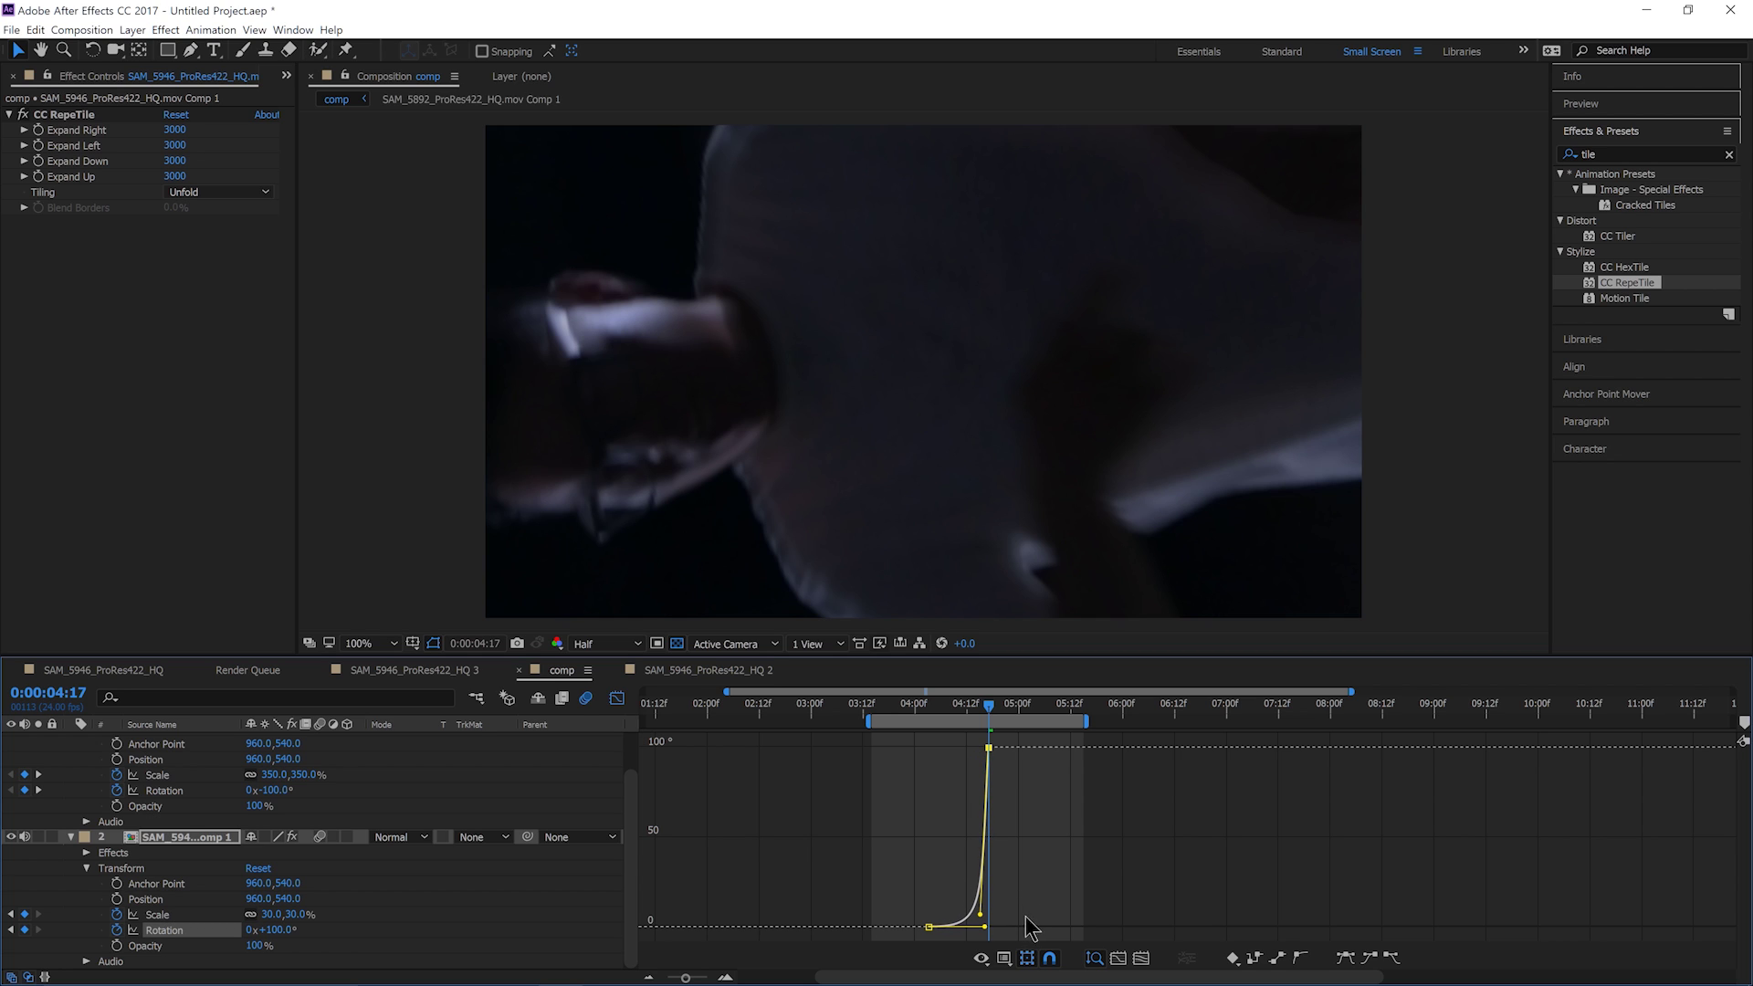
Step: Apply Easy Ease to the upper clip's Rotation keyframes and reshape the curve to rise steeply at the cut and level off gradually
left_click(165, 790)
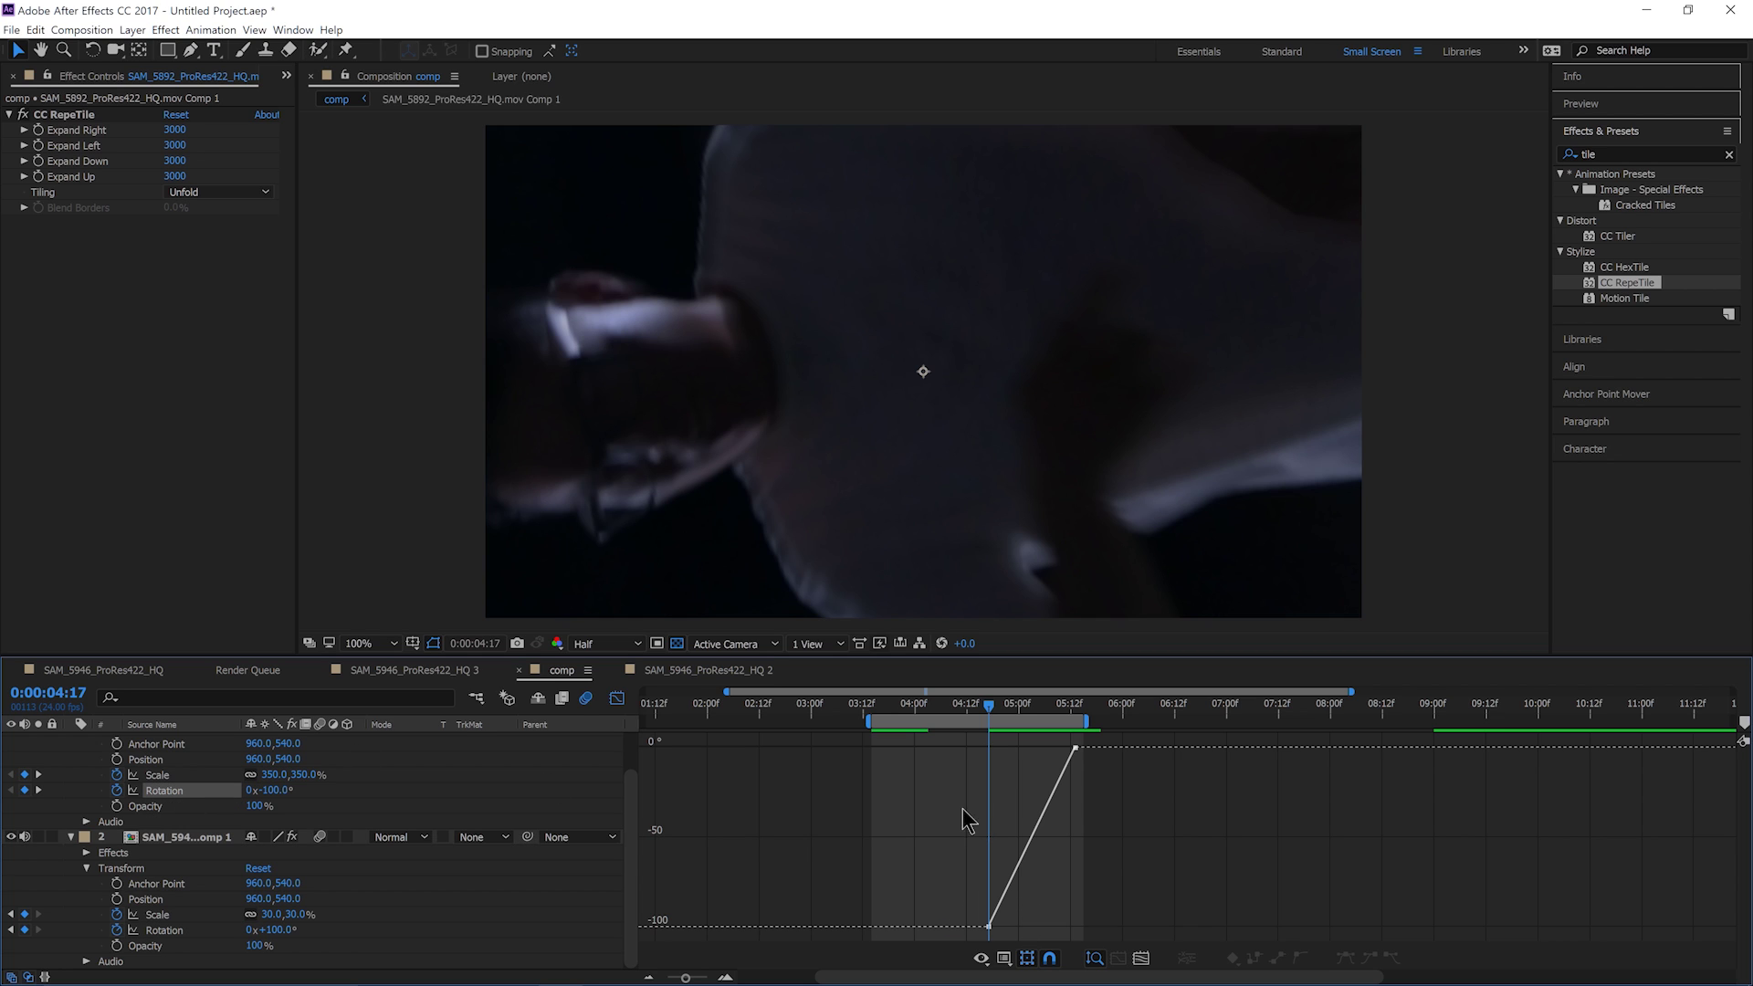
left_click_drag(1098, 749, 949, 940)
key("F9")
left_click(1126, 895)
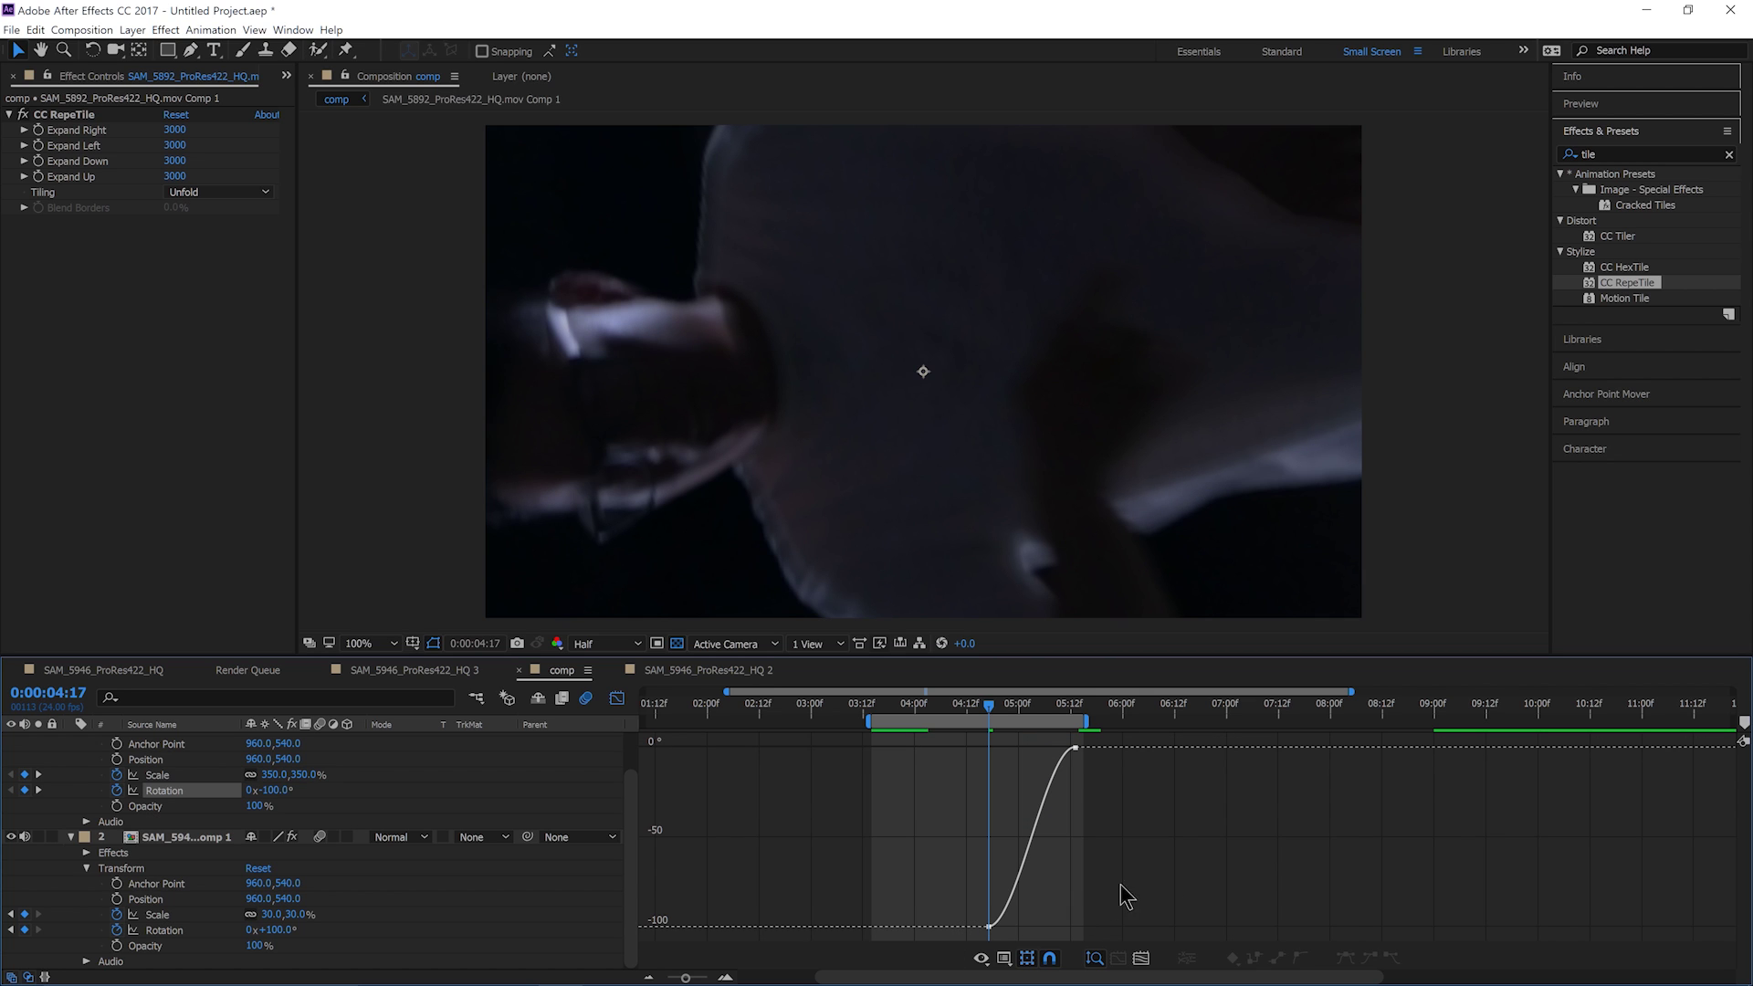
left_click_drag(975, 894, 1065, 929)
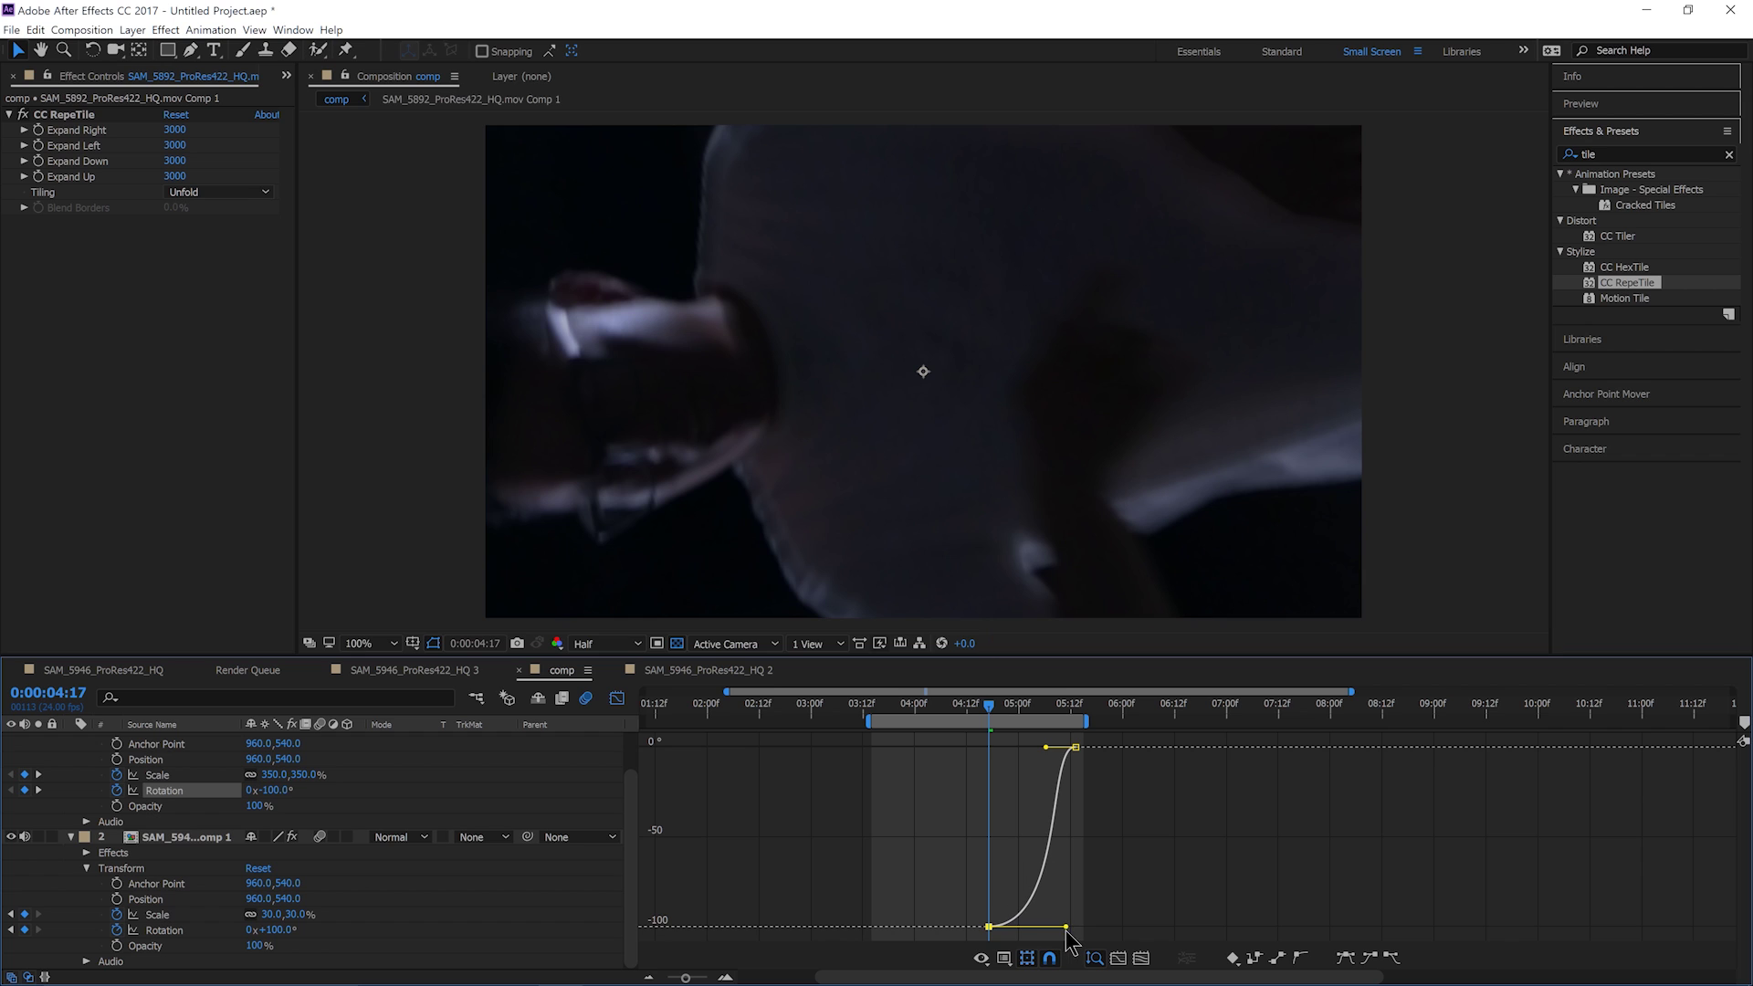
key("ctrl+z")
left_click_drag(1017, 928, 996, 759)
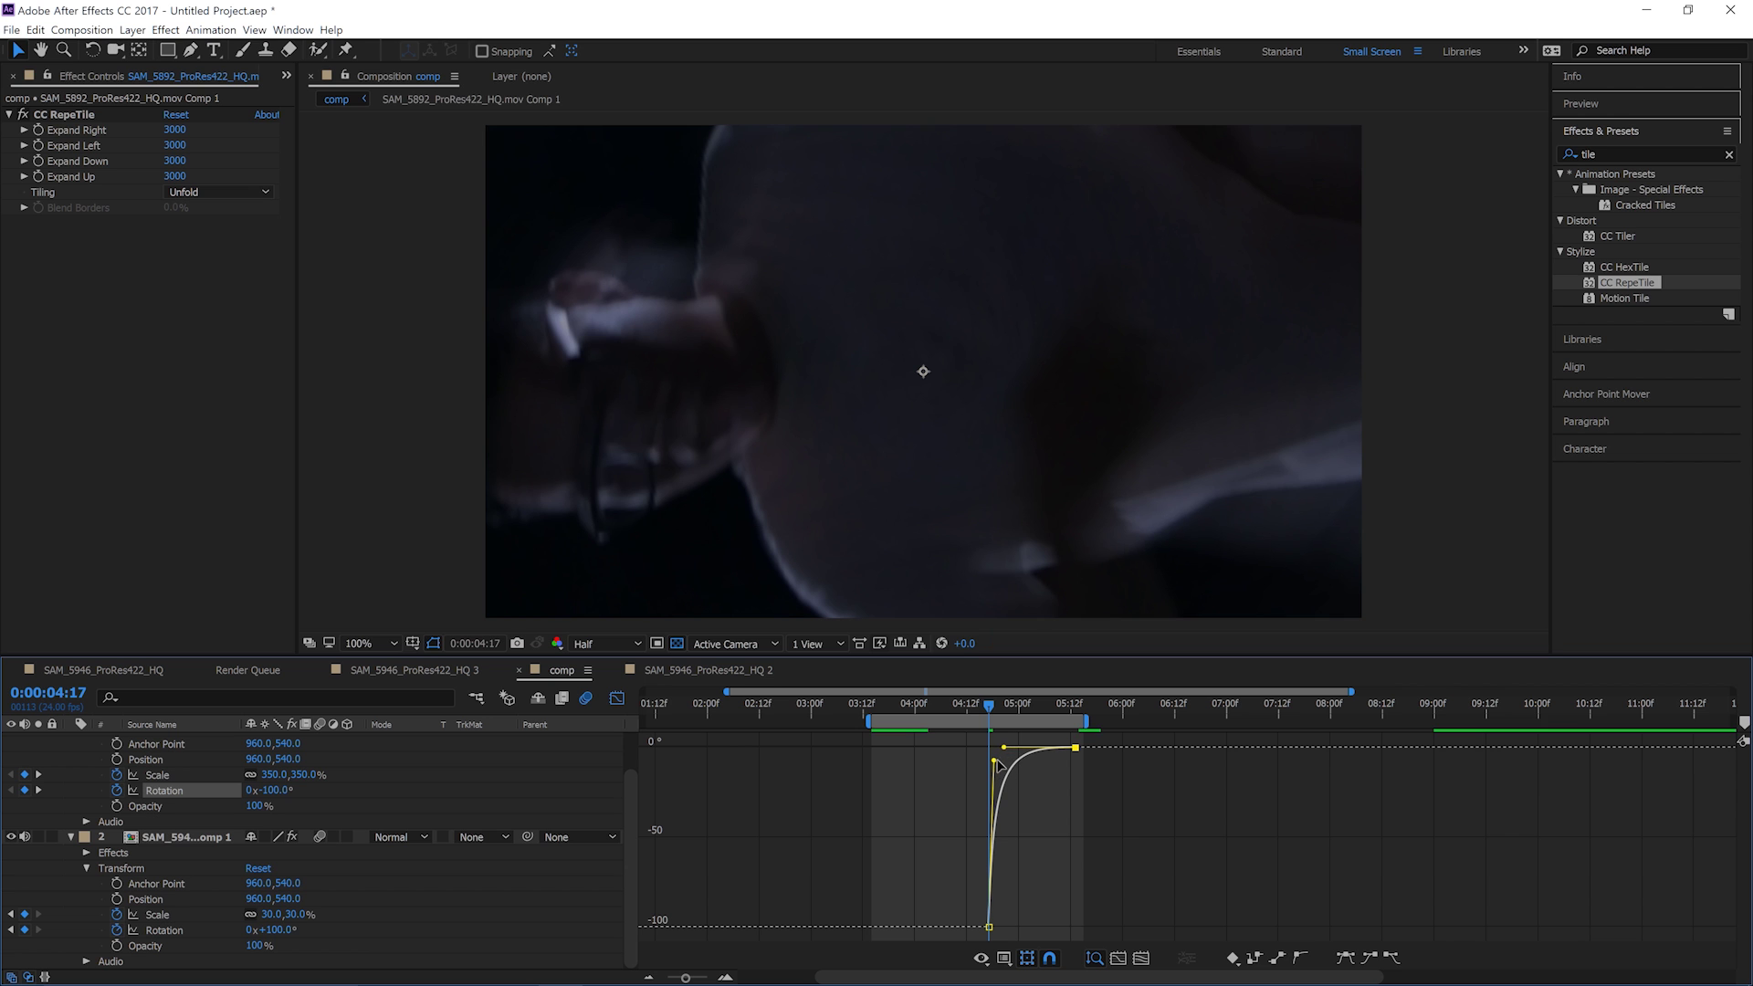
Step: Extend the work area to just past 0:00:06:00 and preview the rotation transition from 0:00:03:17
left_click(885, 712)
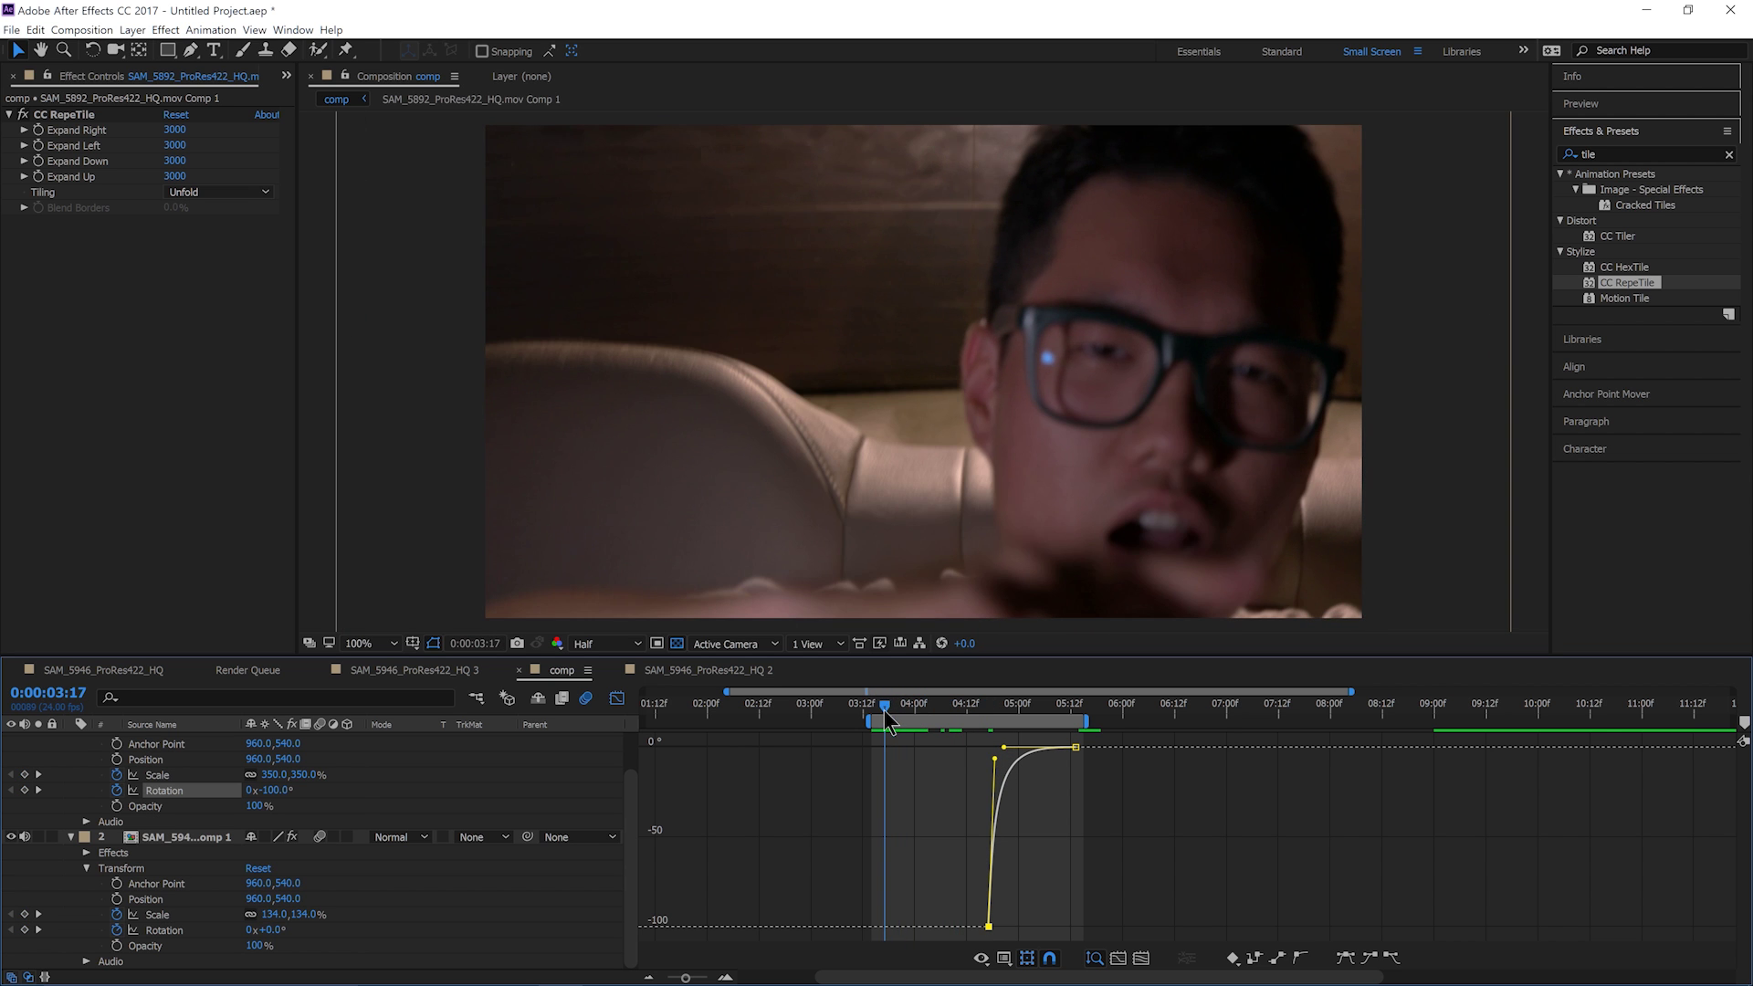
key("space")
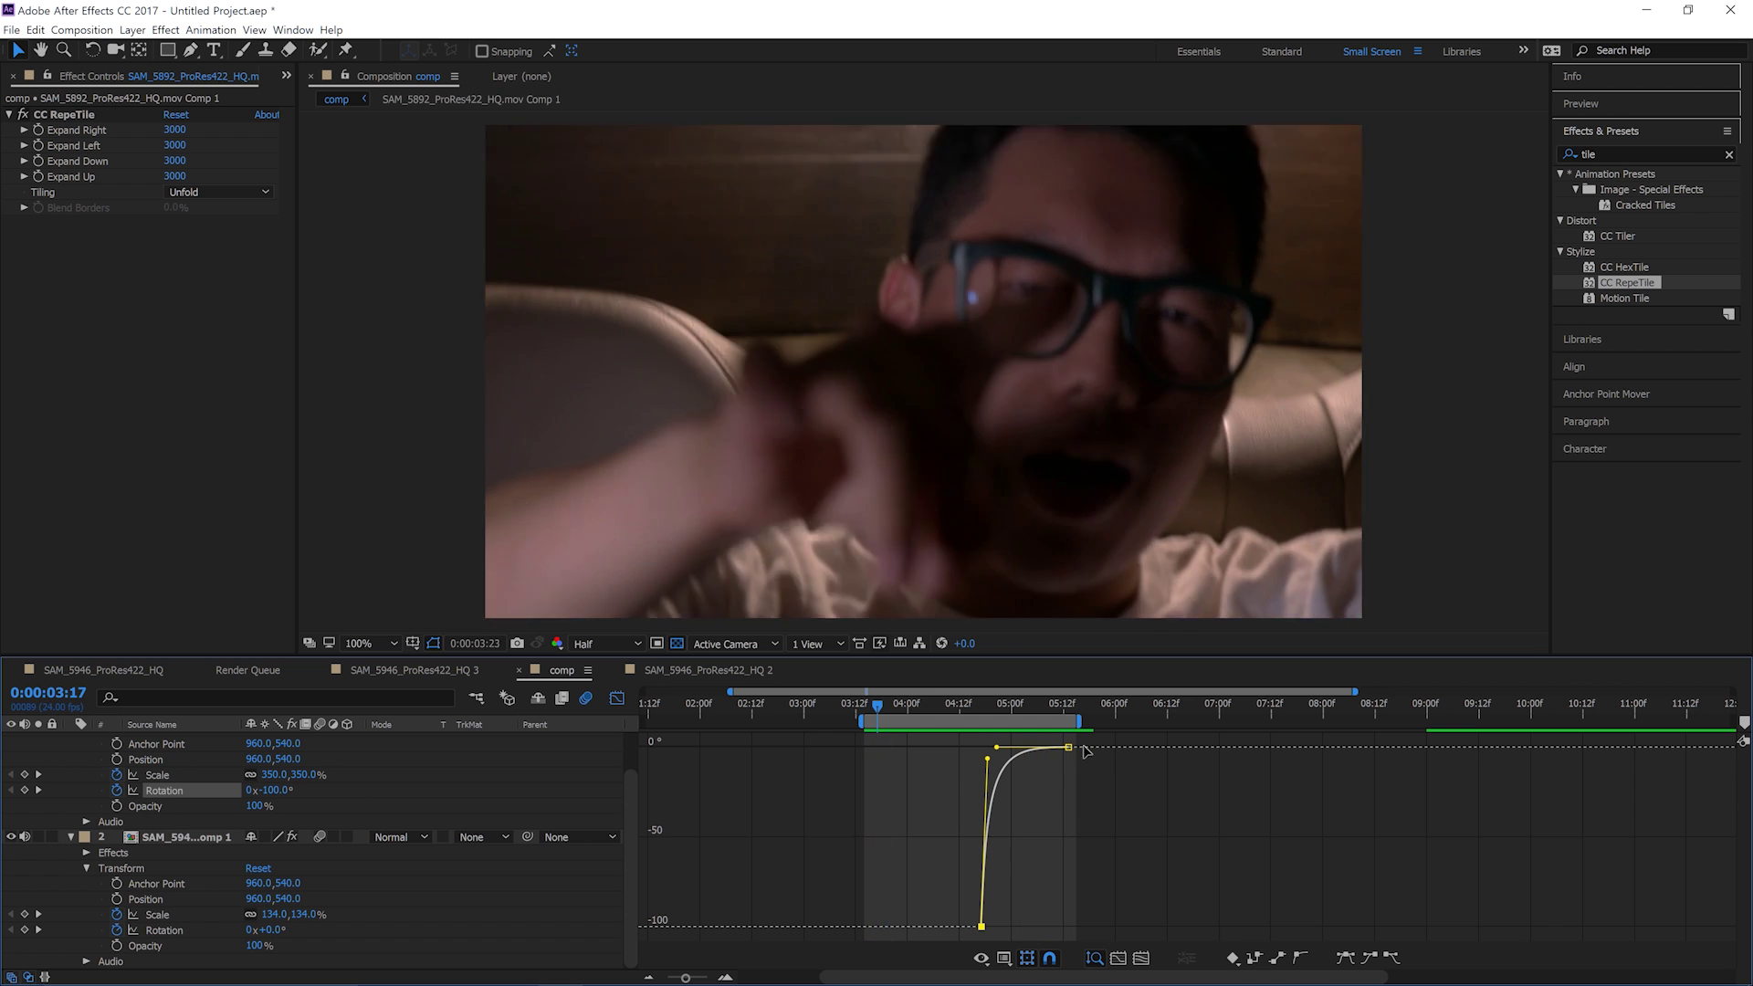
left_click_drag(1078, 721, 1132, 723)
key("space")
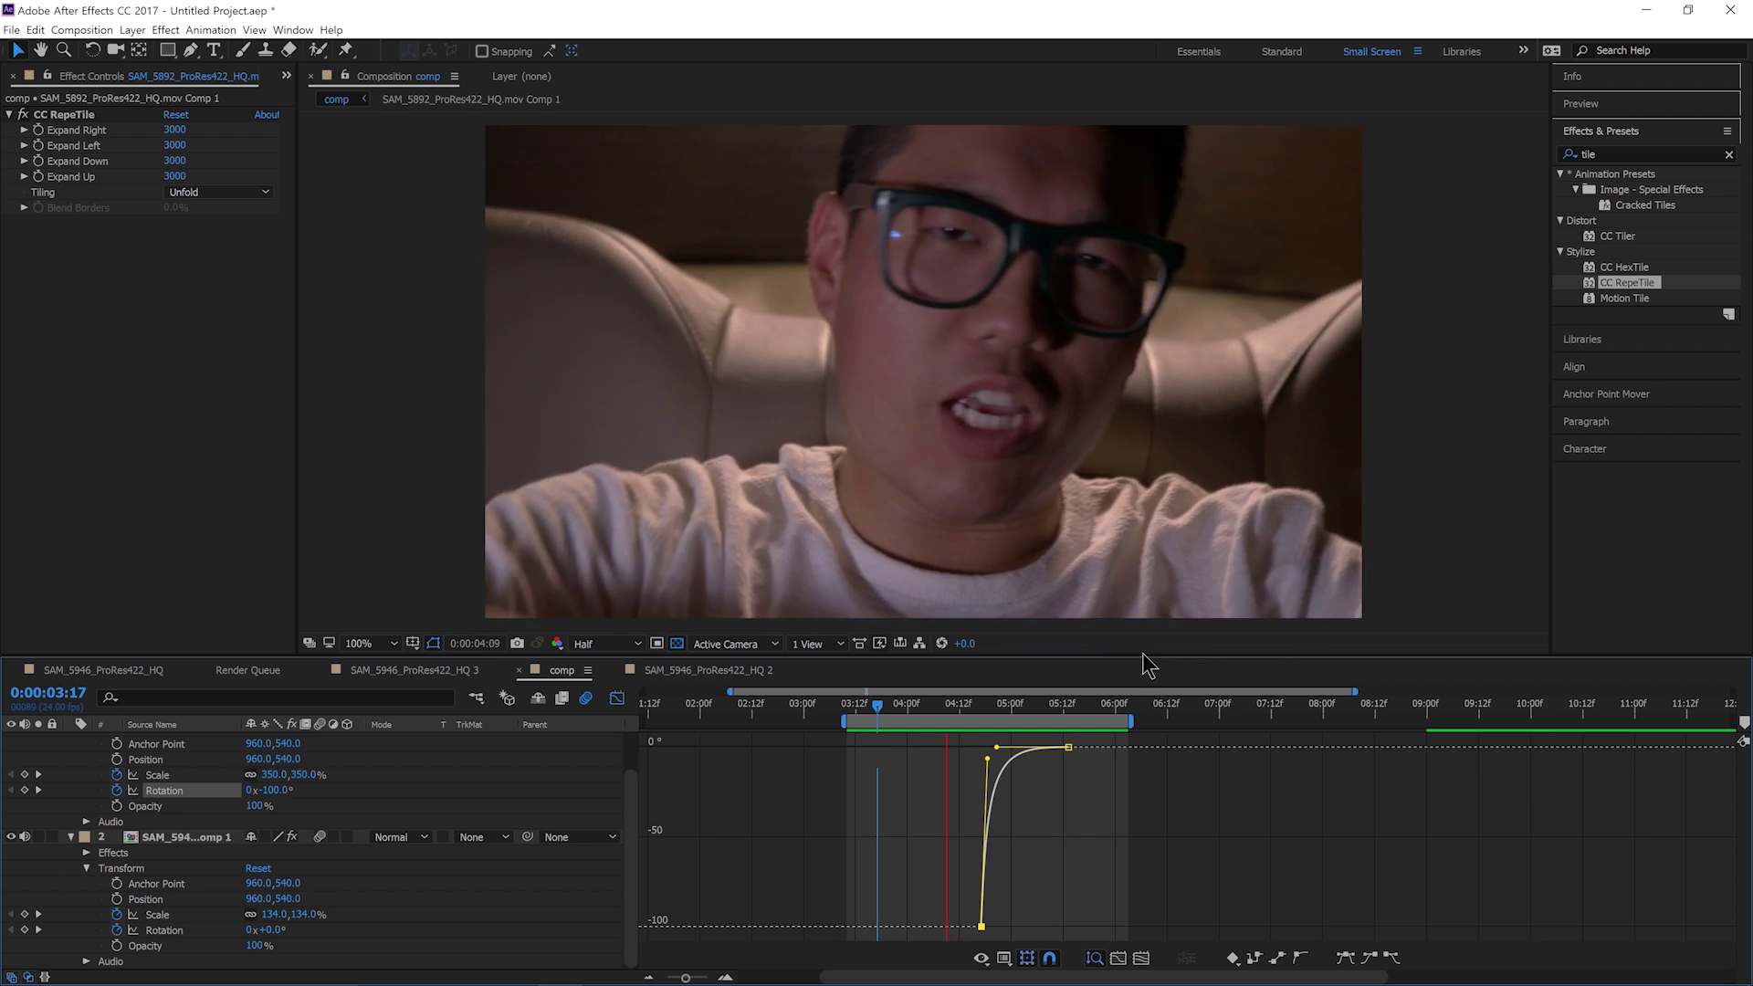
left_click(618, 700)
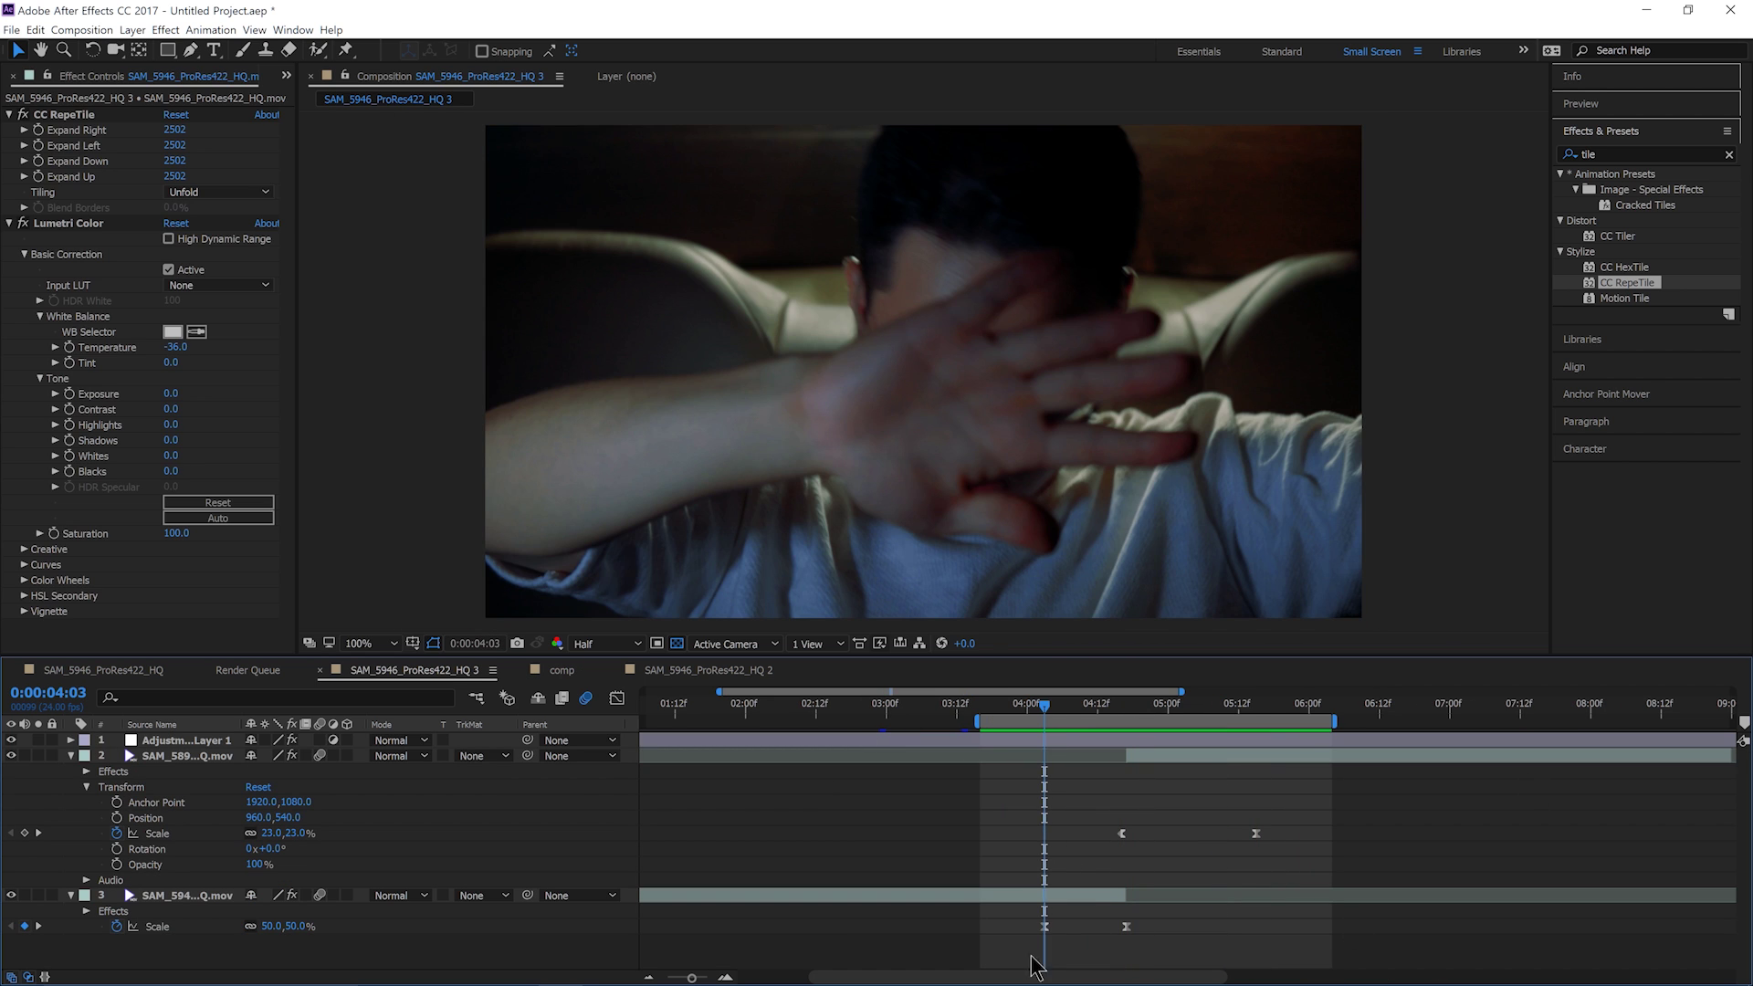
Step: Add Scale keyframes at 100% to the lower clip at 0:00:04:17 and 0:00:04:07
left_click_drag(1034, 965, 1049, 834)
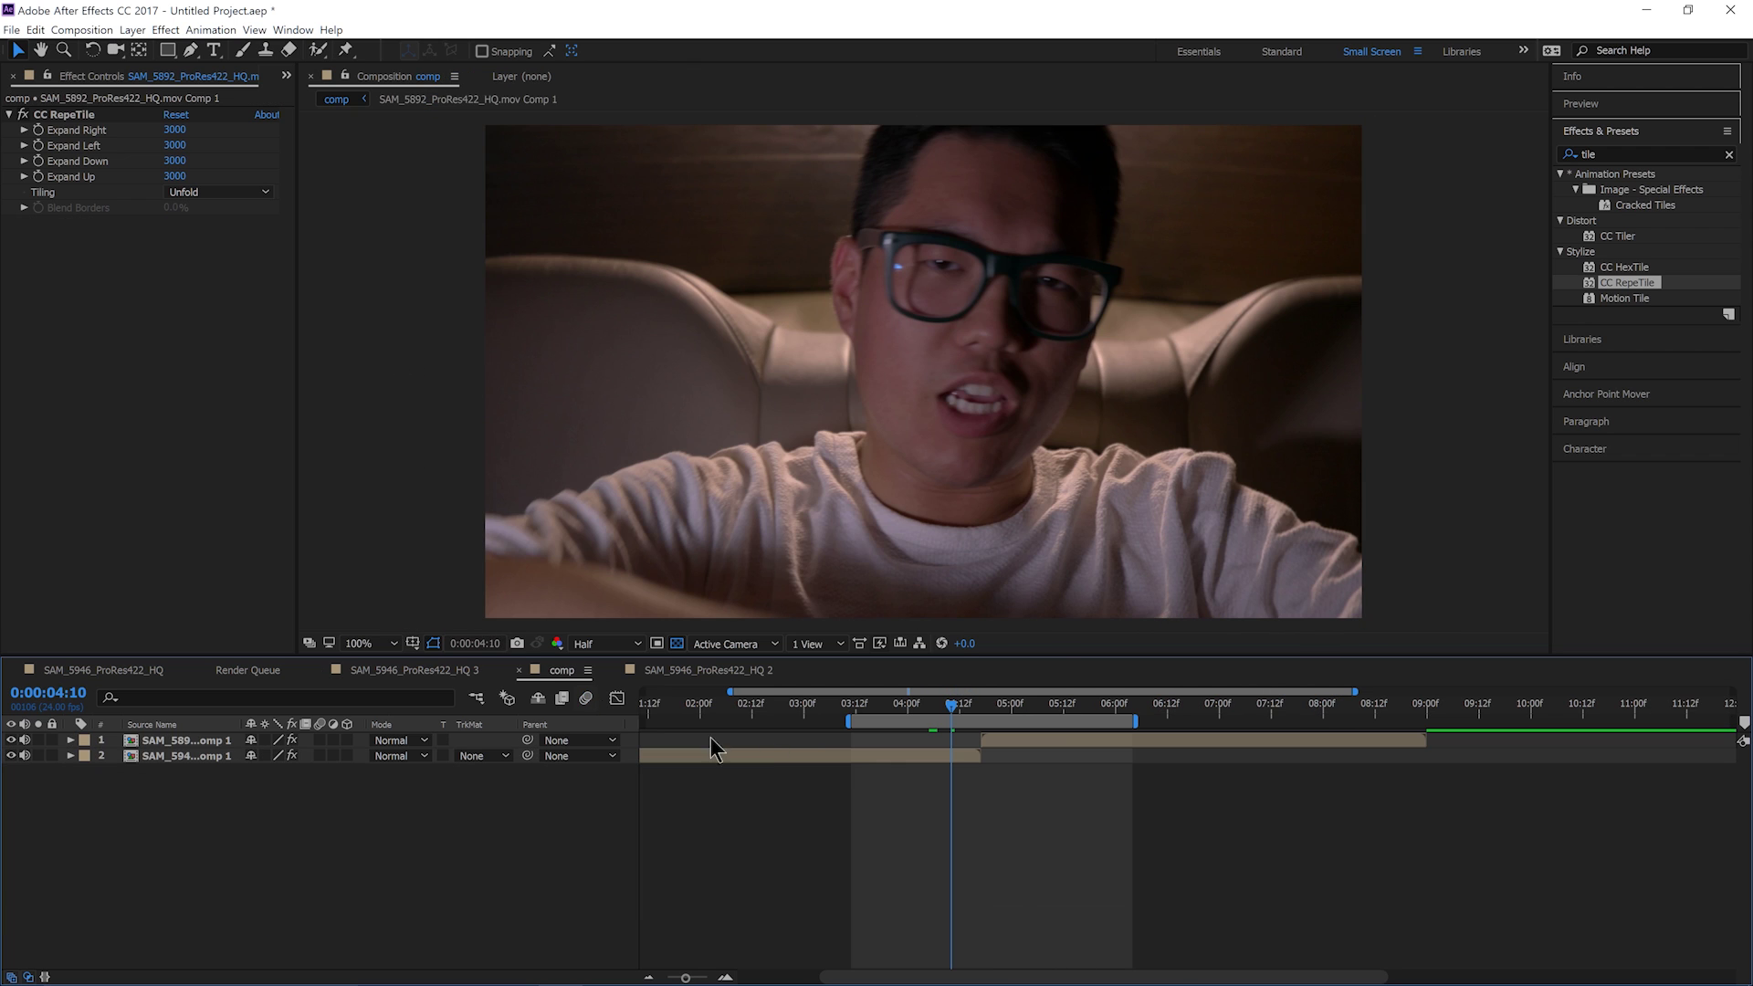
left_click_drag(952, 715, 948, 715)
left_click_drag(951, 707, 983, 716)
left_click(975, 756)
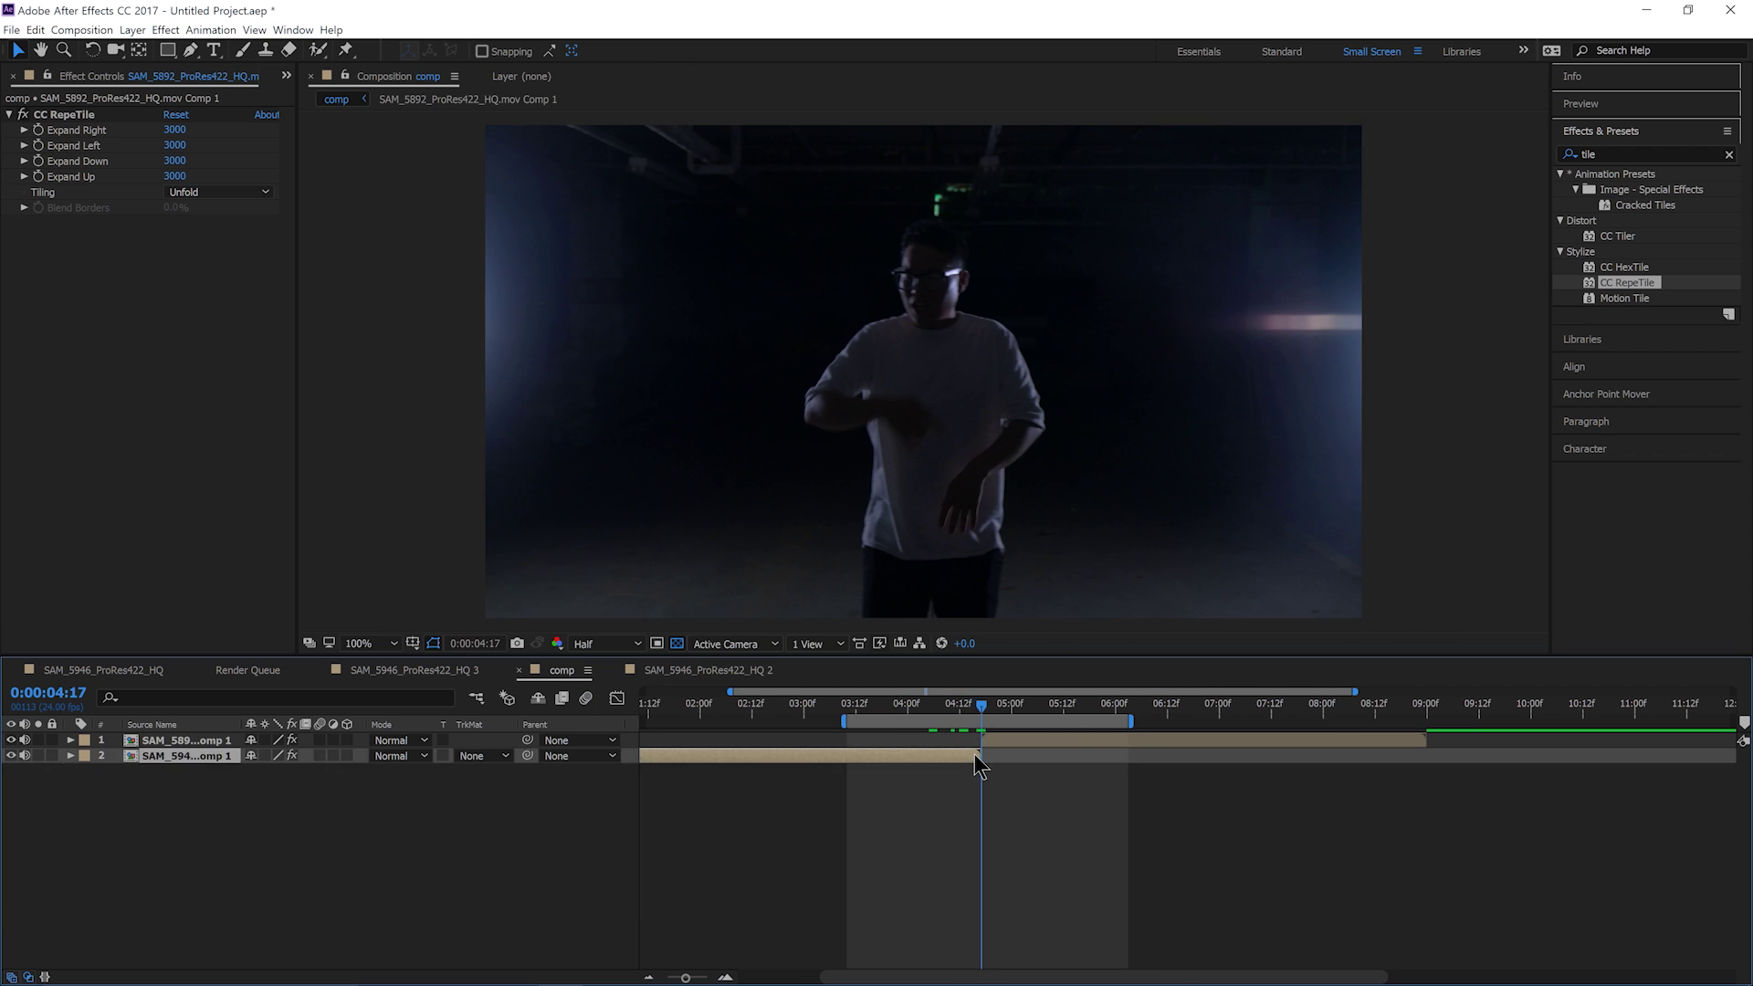
key("s")
left_click(117, 772)
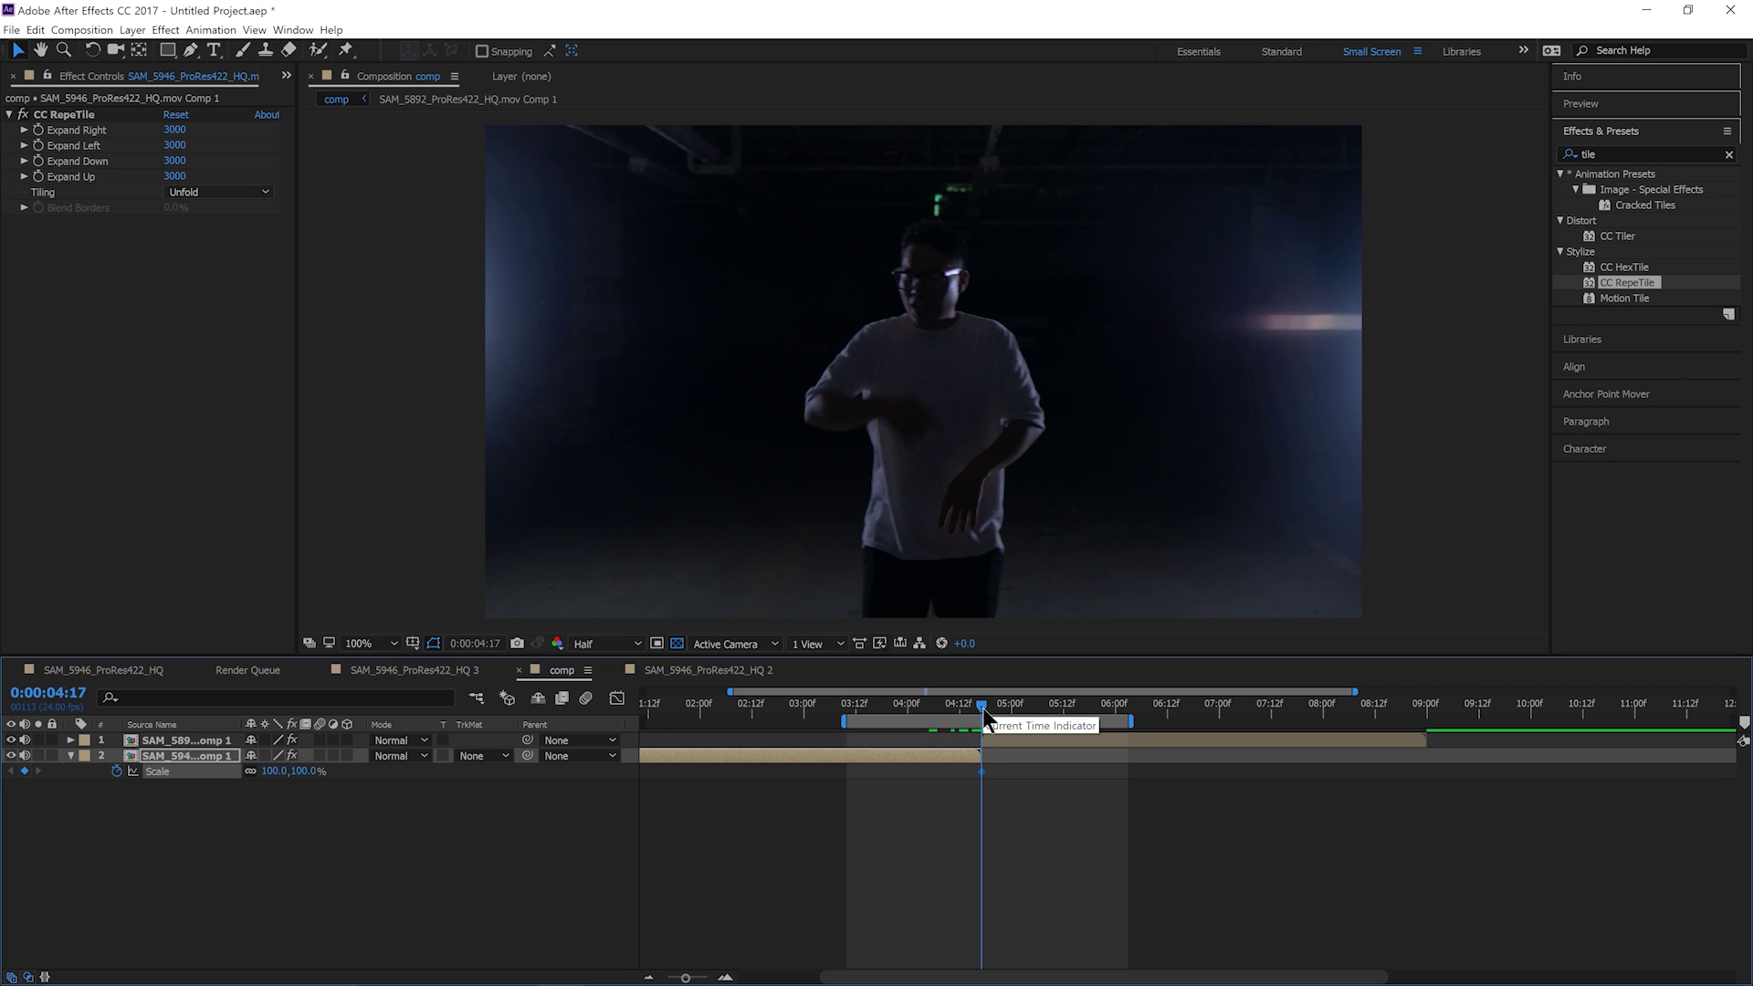
key("shift+Page_Up")
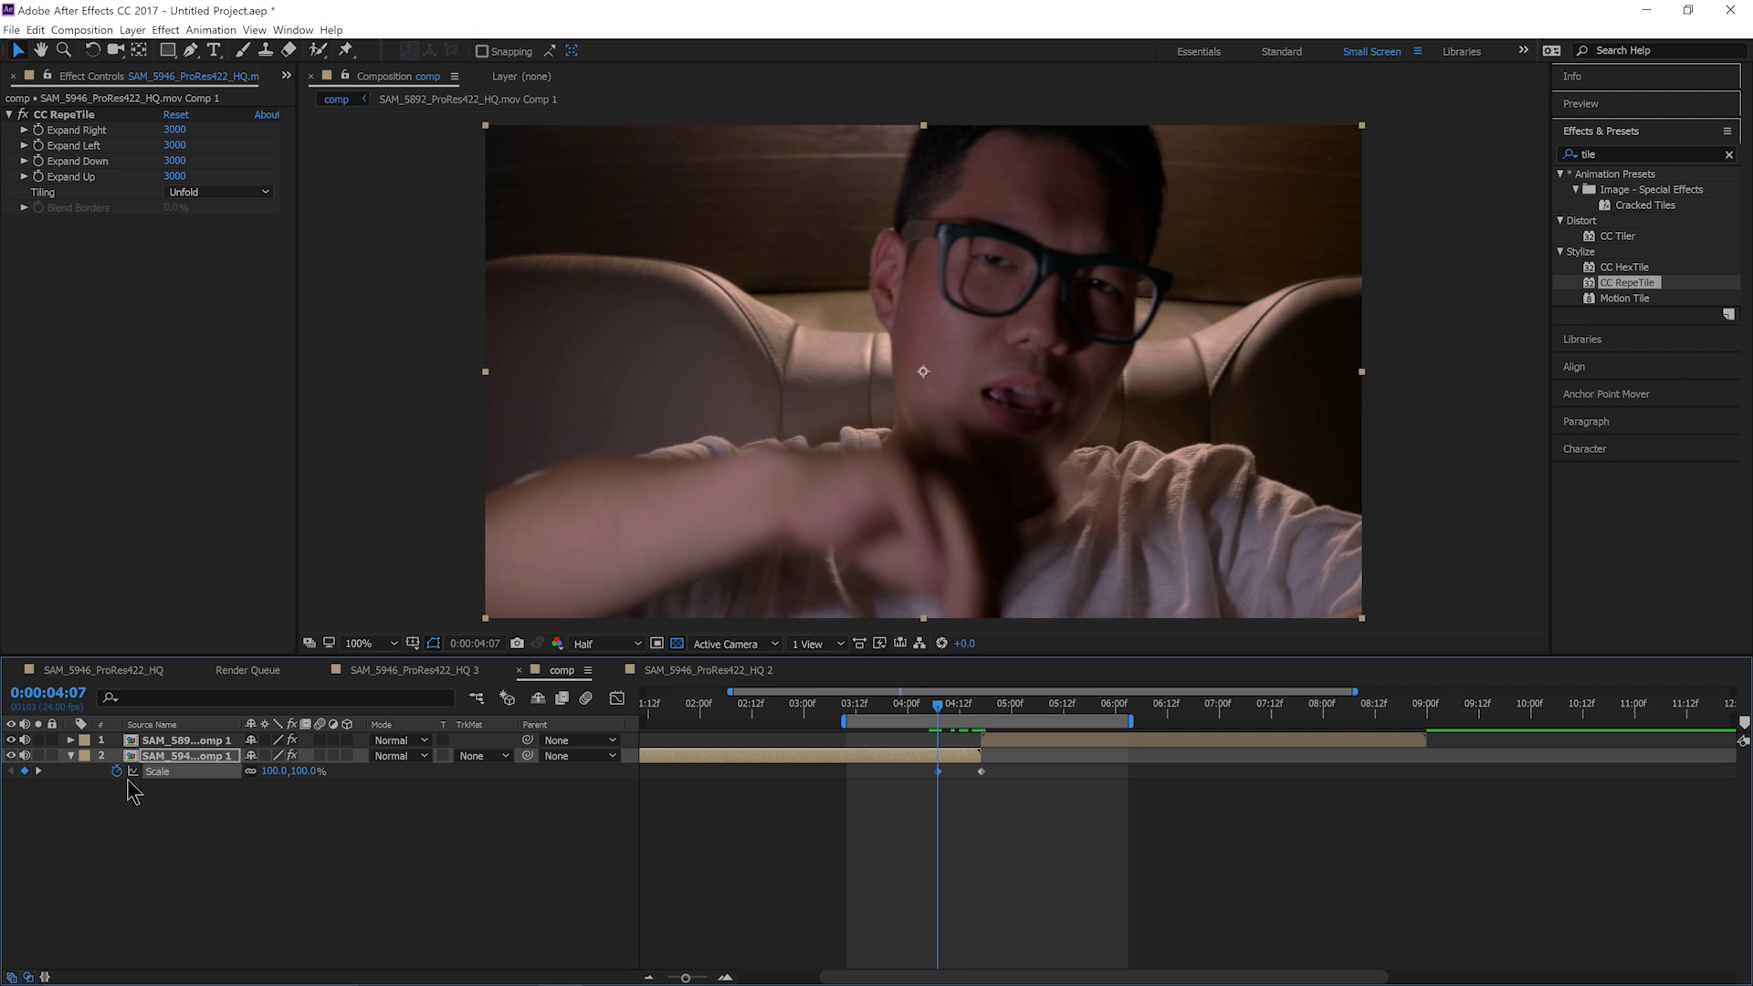
left_click(39, 771)
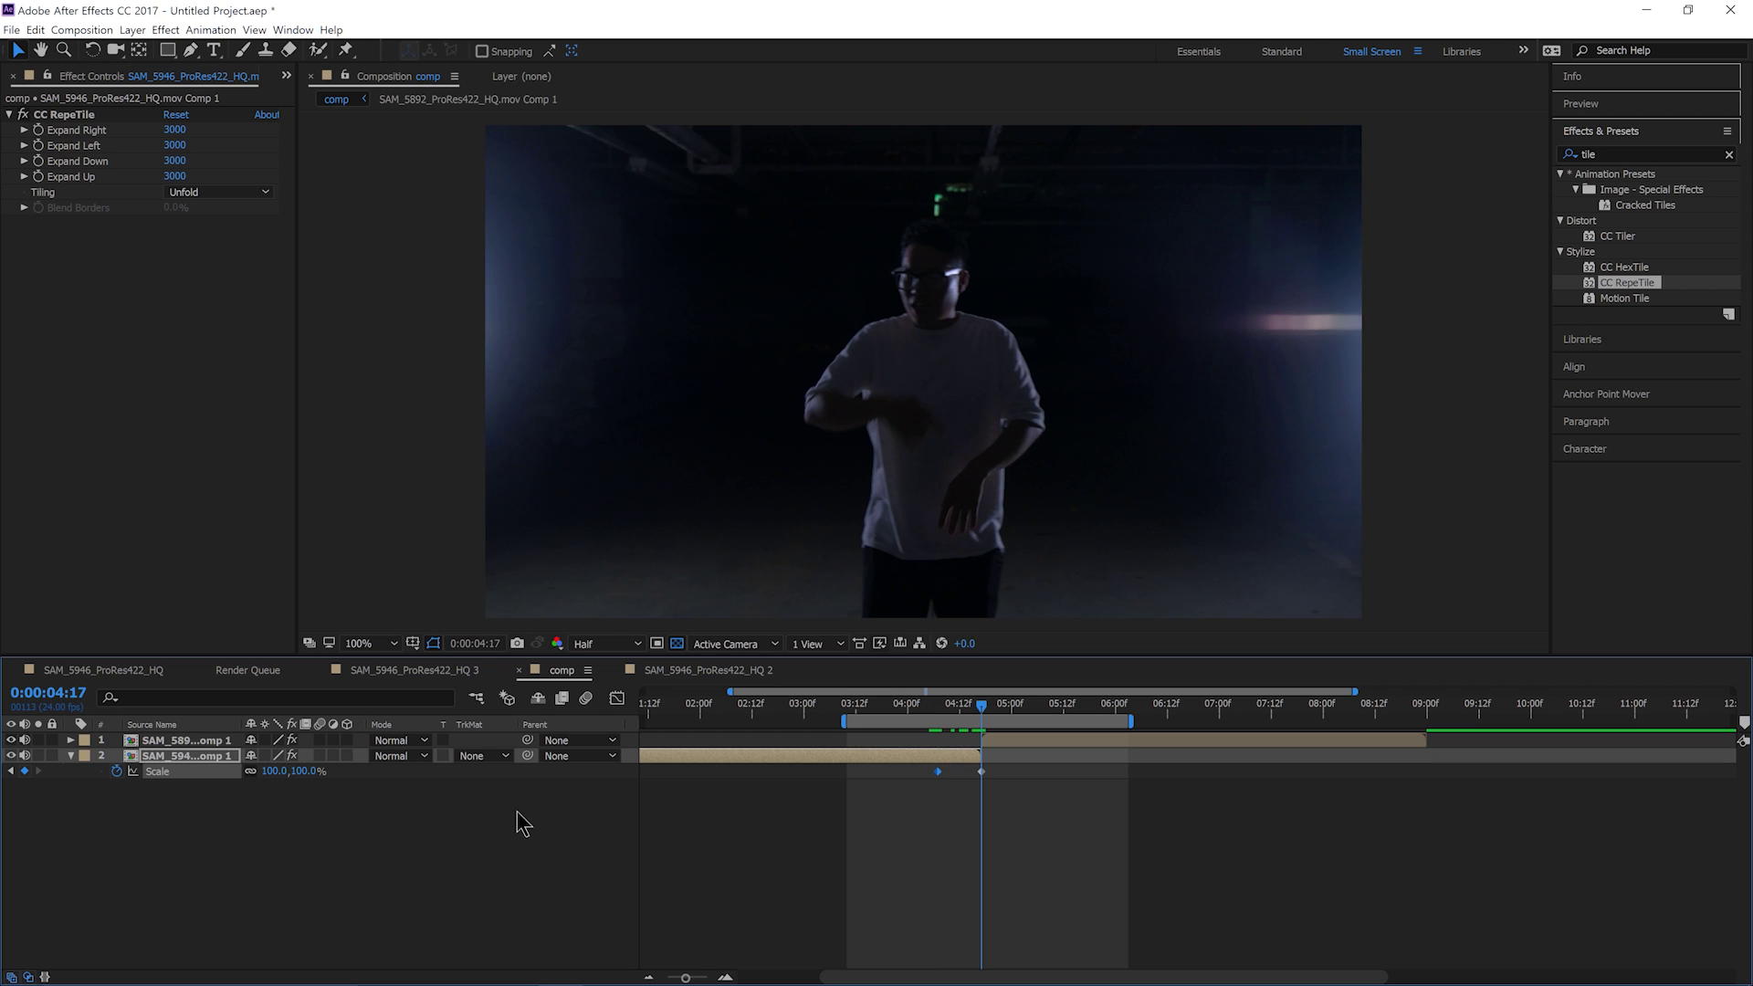
Step: Set the lower clip's Scale keyframe at 0:00:04:17 to 300% and check the zoom around 0:00:04:09
left_click(275, 772)
type("300")
key("Return")
mouse_move(954, 713)
left_mouse_down()
mouse_move(999, 715)
mouse_move(952, 716)
mouse_move(986, 728)
mouse_move(947, 733)
left_mouse_up()
left_click(1008, 742)
left_click(984, 825)
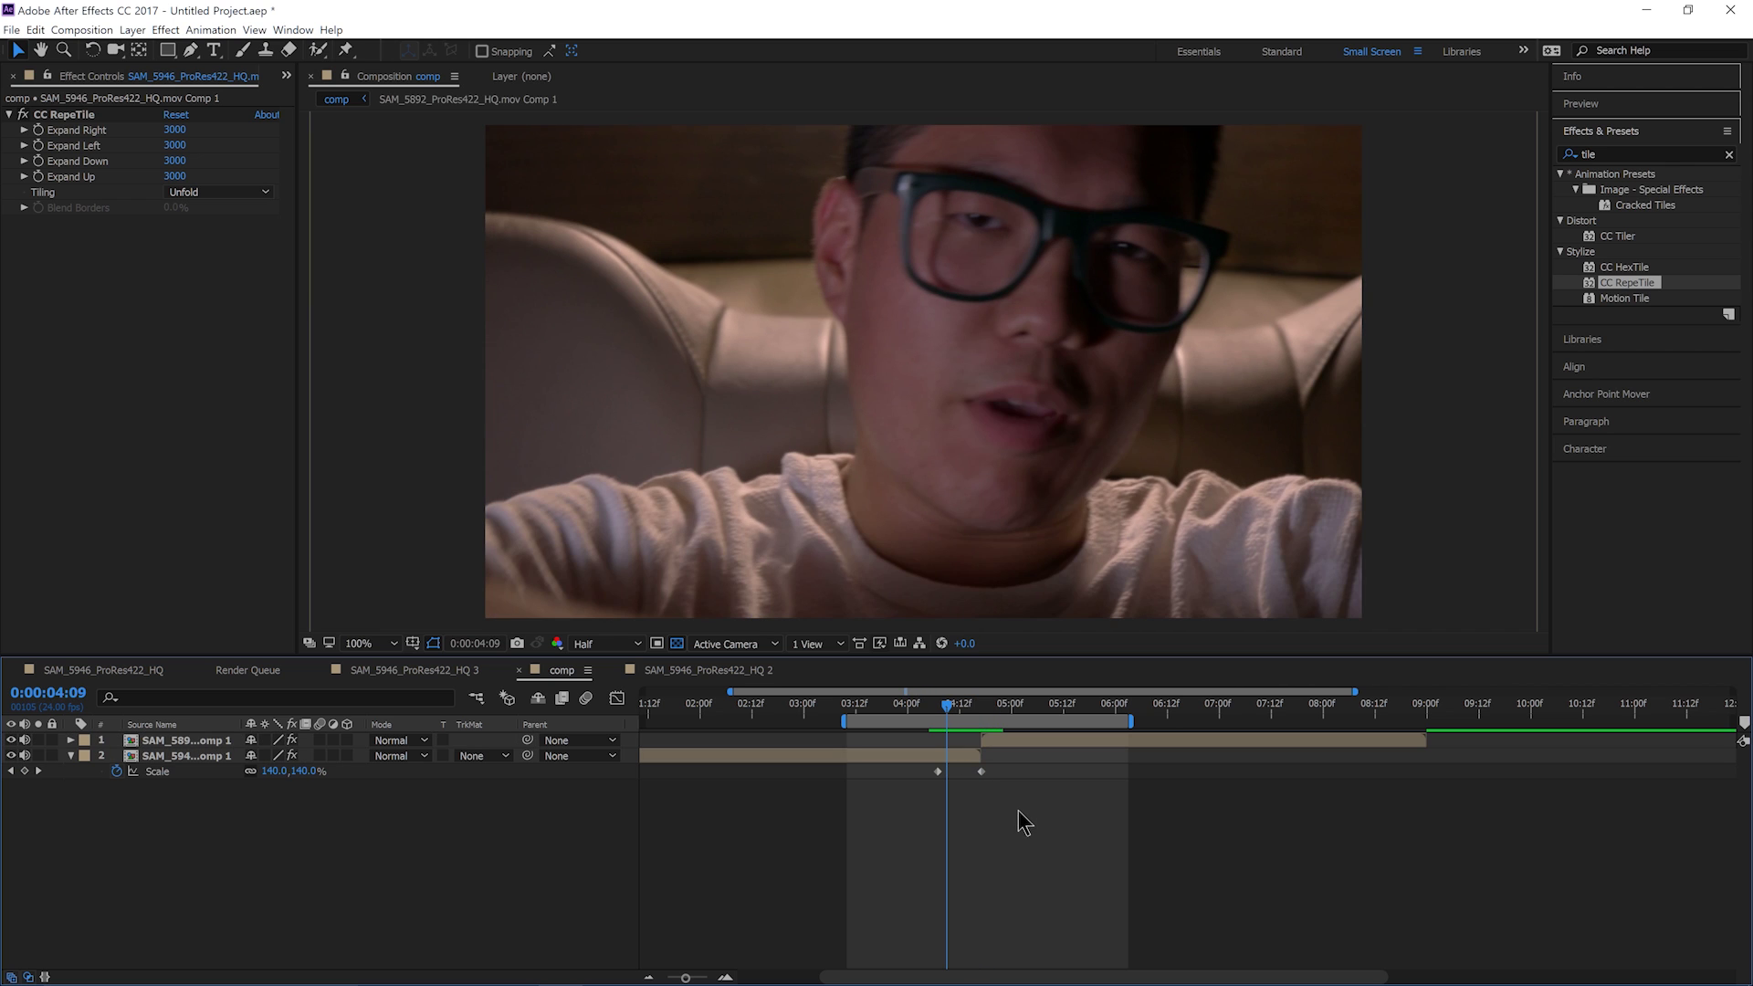
Step: Apply Easy Ease to the lower clip's two Scale keyframes in the graph editor
left_click_drag(1013, 797, 906, 767)
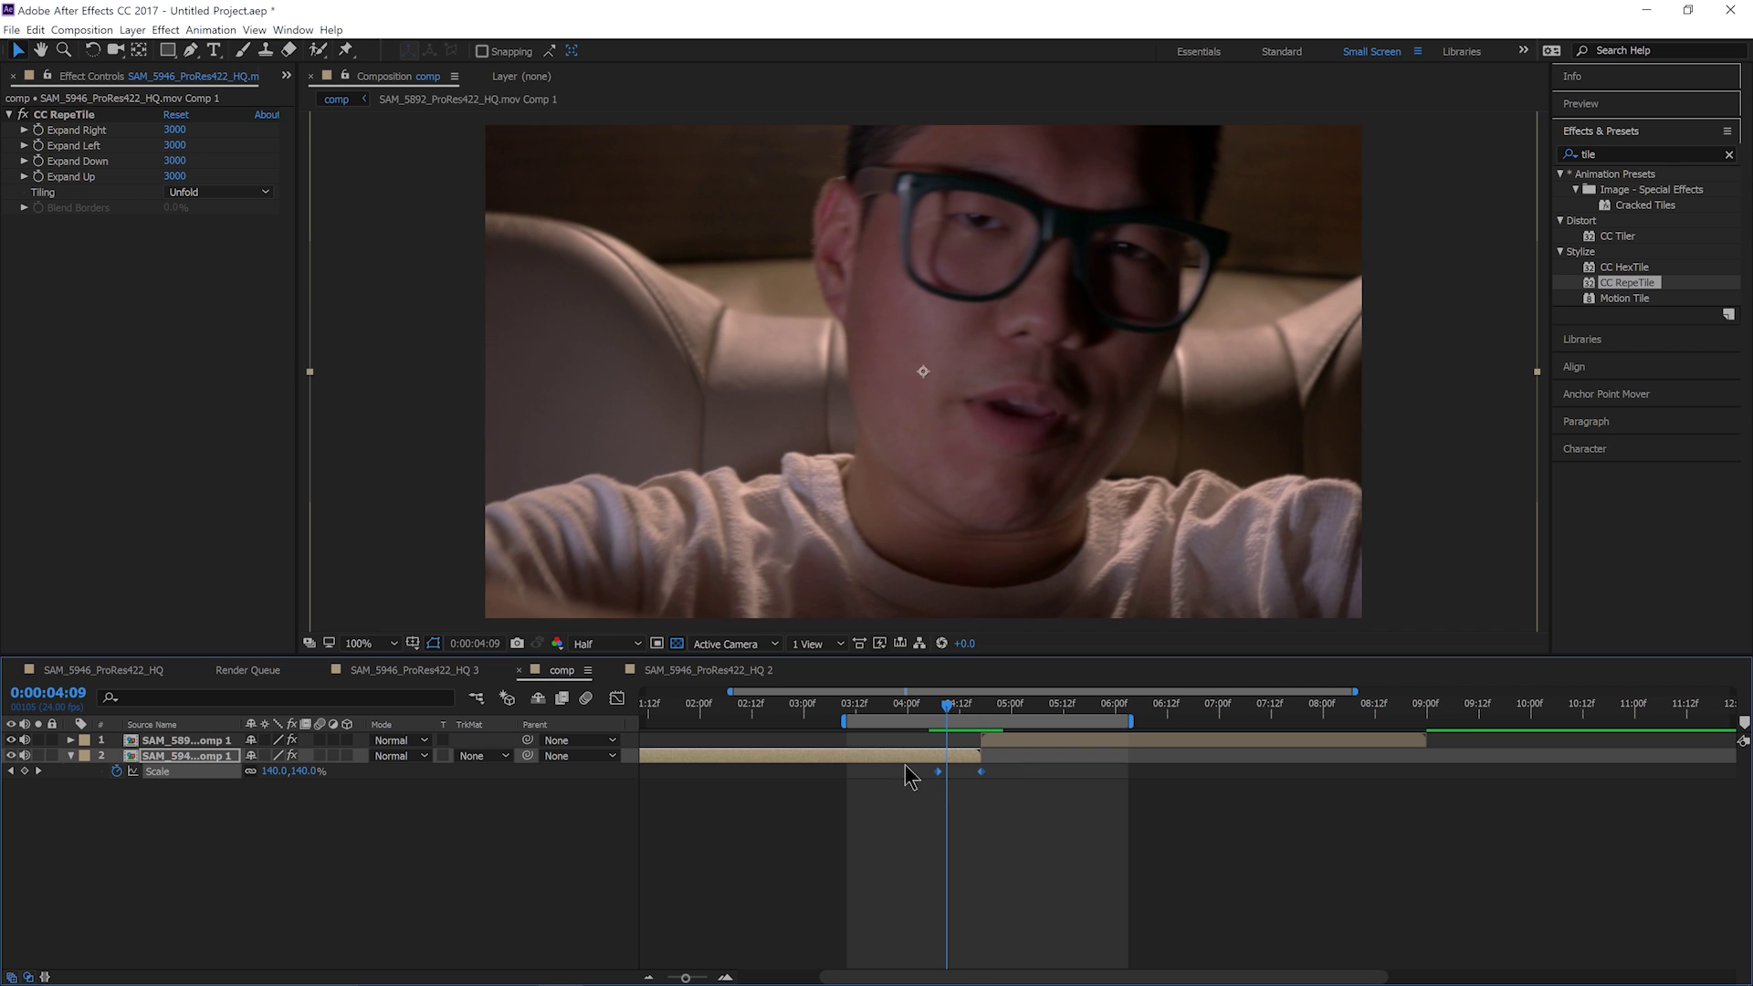
left_click(617, 700)
left_click_drag(1009, 738, 908, 955)
key("F9")
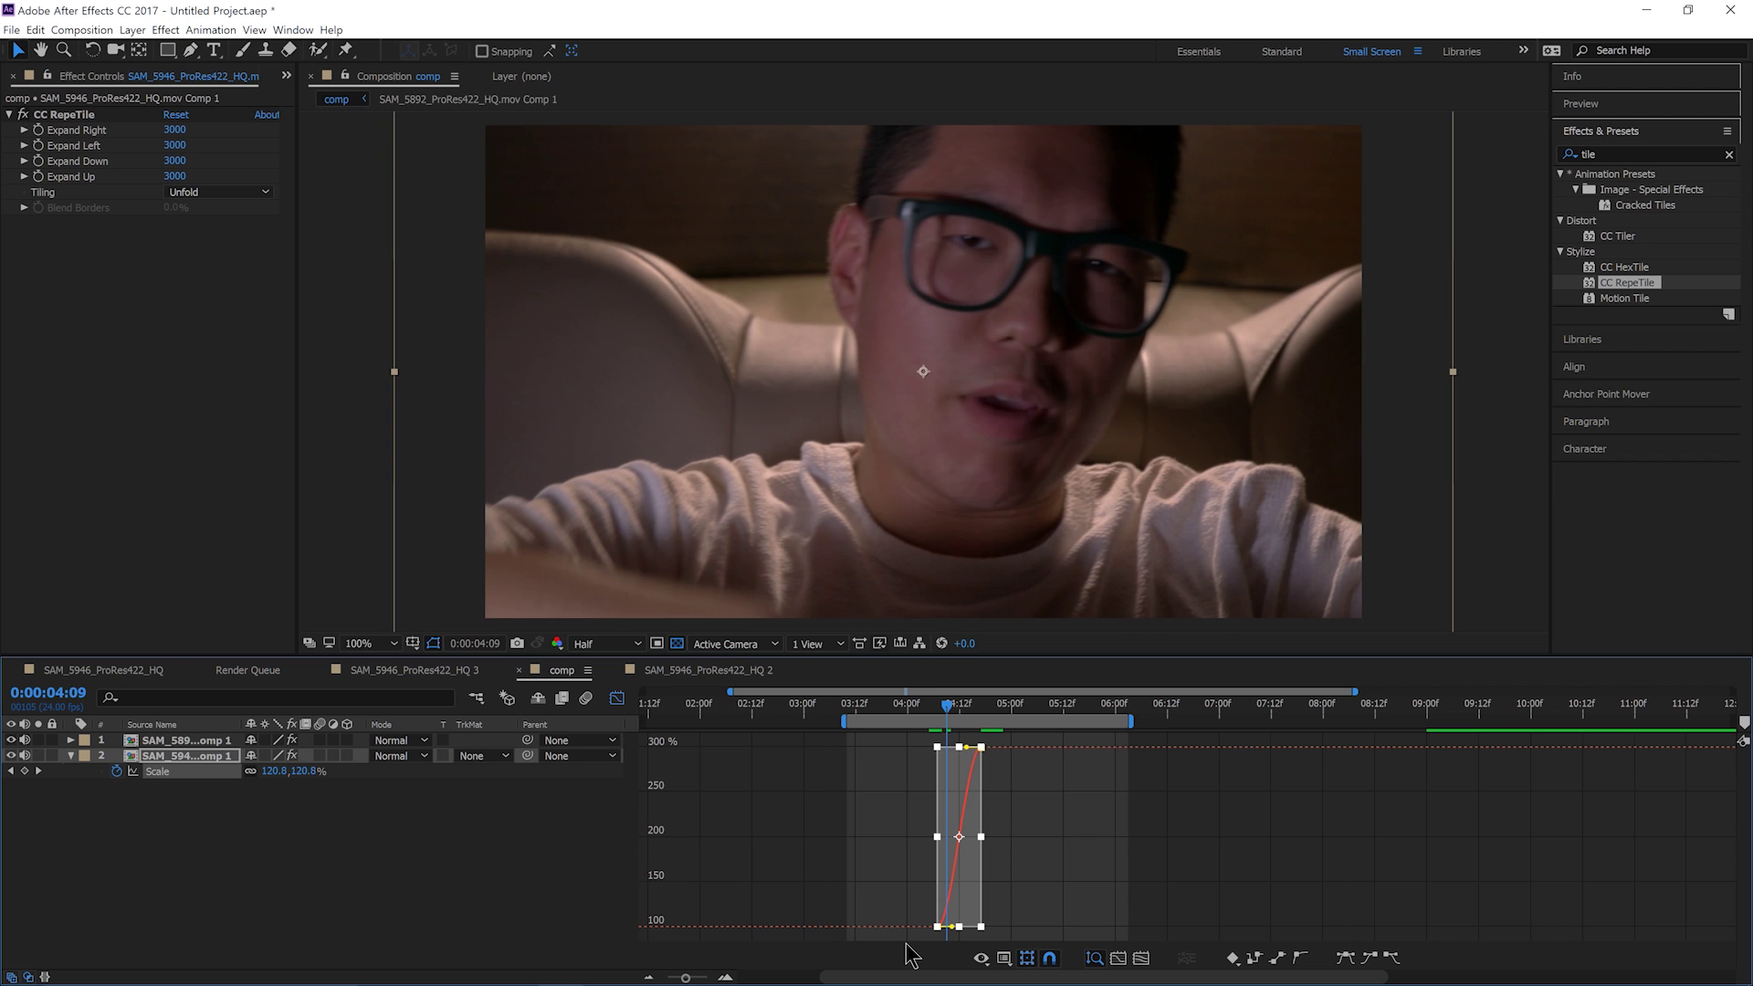
Step: Reshape the lower clip's Scale curve to stay flat at first and climb steeply into the cut, and preview it
left_click(723, 978)
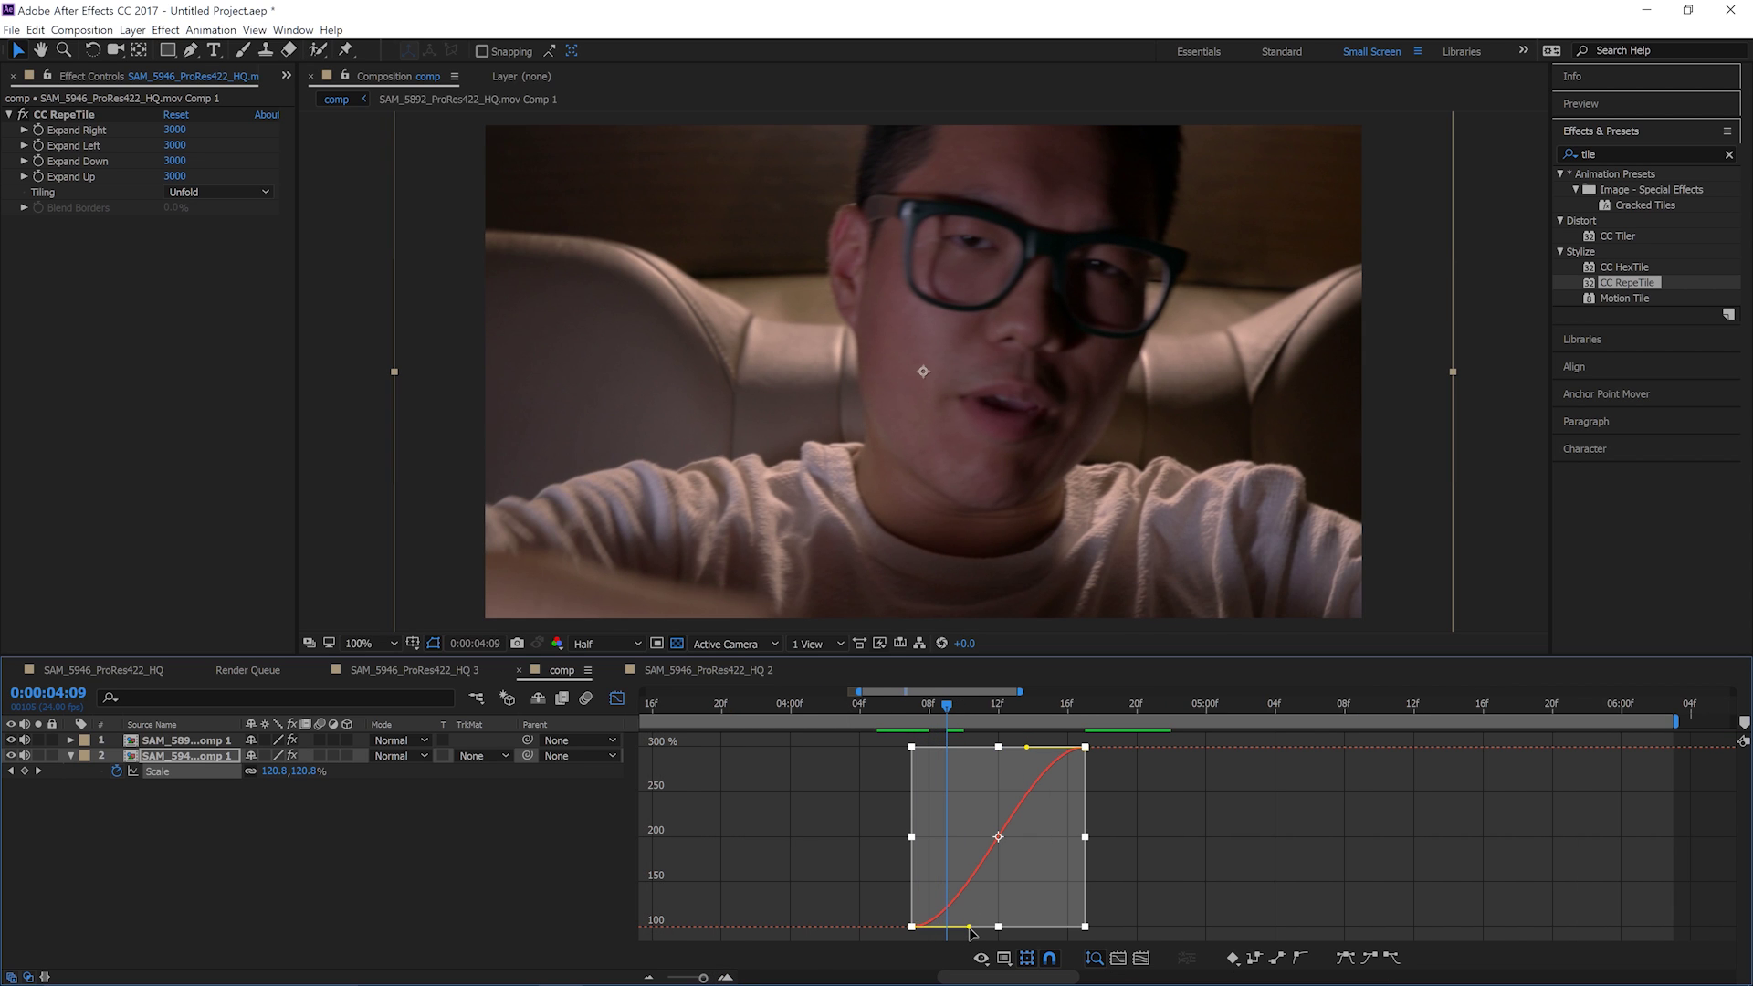
left_click_drag(970, 926, 1067, 926)
left_click(1165, 890)
left_click(1085, 747)
left_click_drag(1028, 748, 1079, 913)
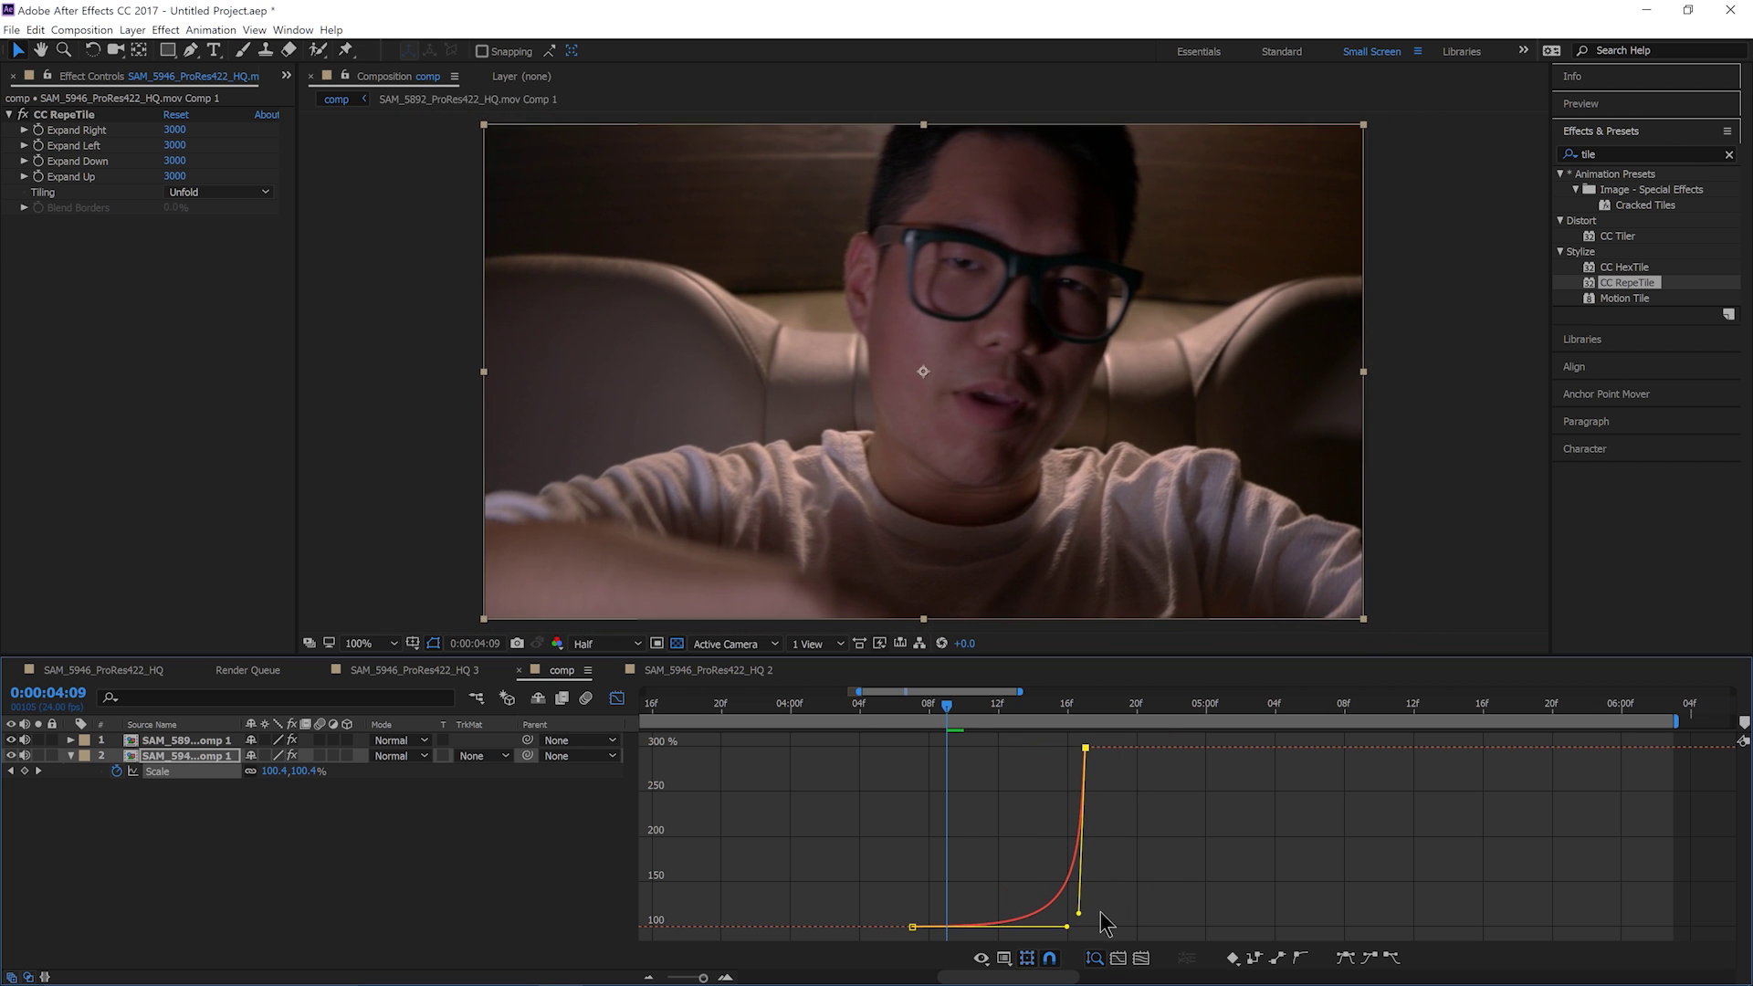
key("space")
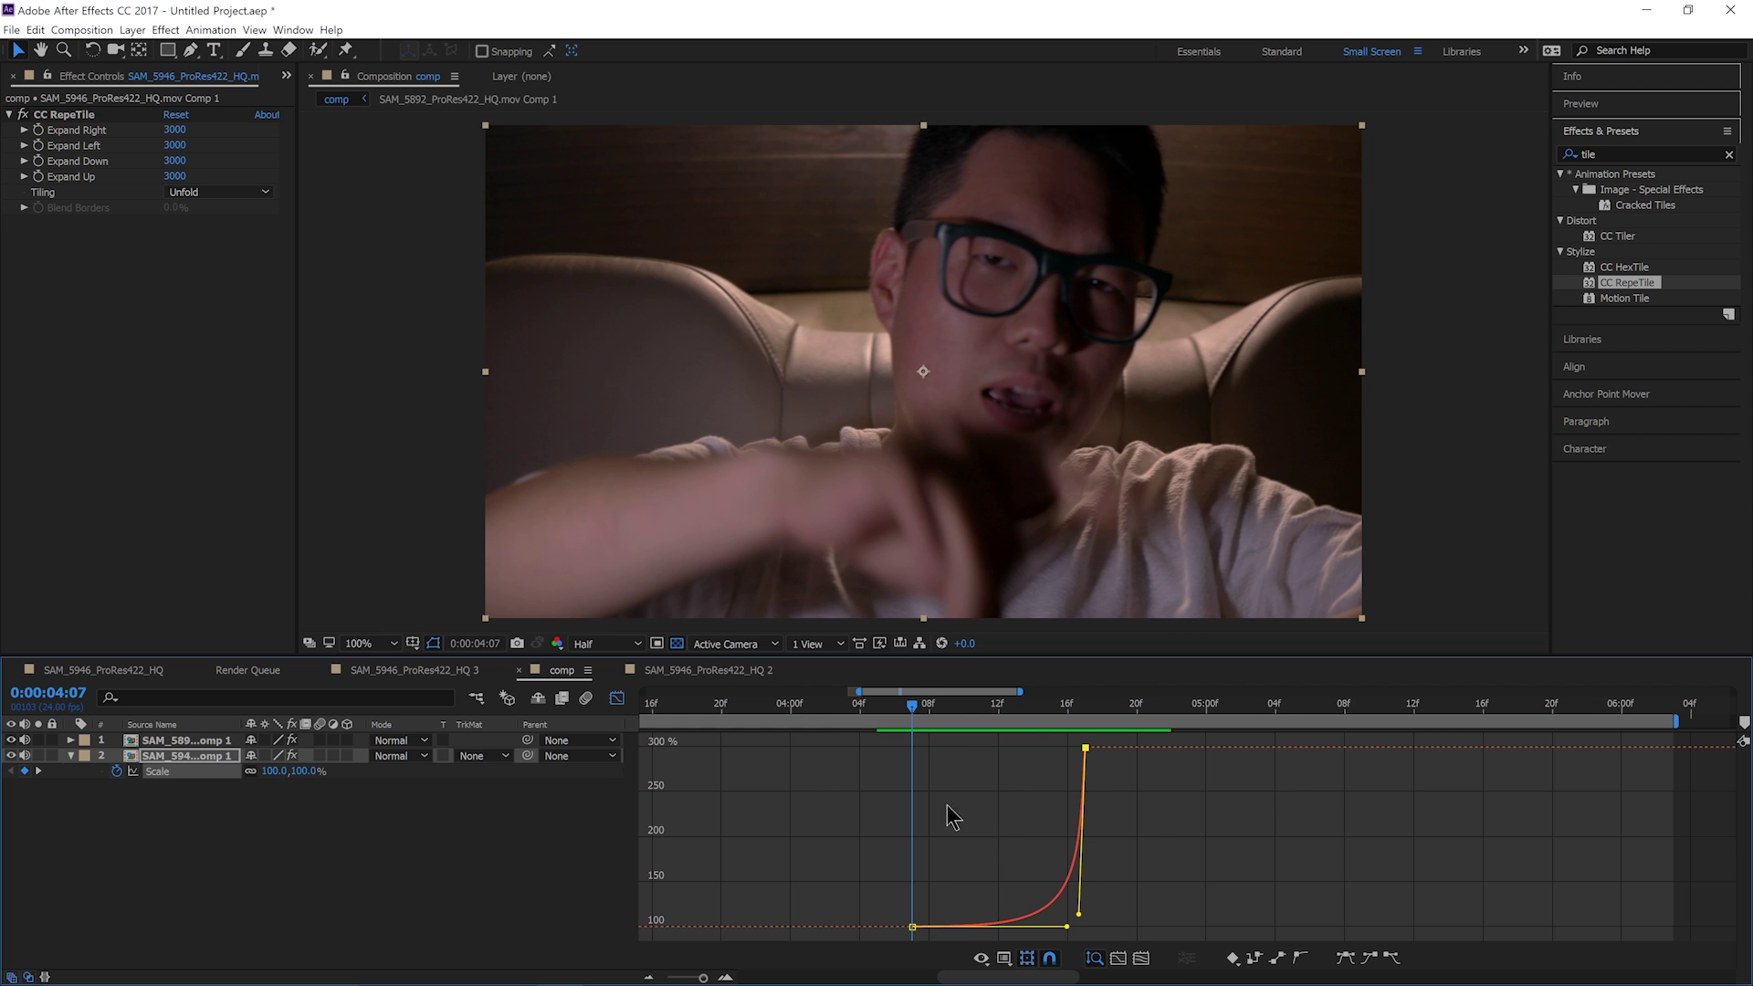
Step: Enable motion blur for the lower clip and the composition, and soften the Scale curve's handles so the zoom builds up earlier
left_click(320, 755)
left_click_drag(1004, 707, 1068, 744)
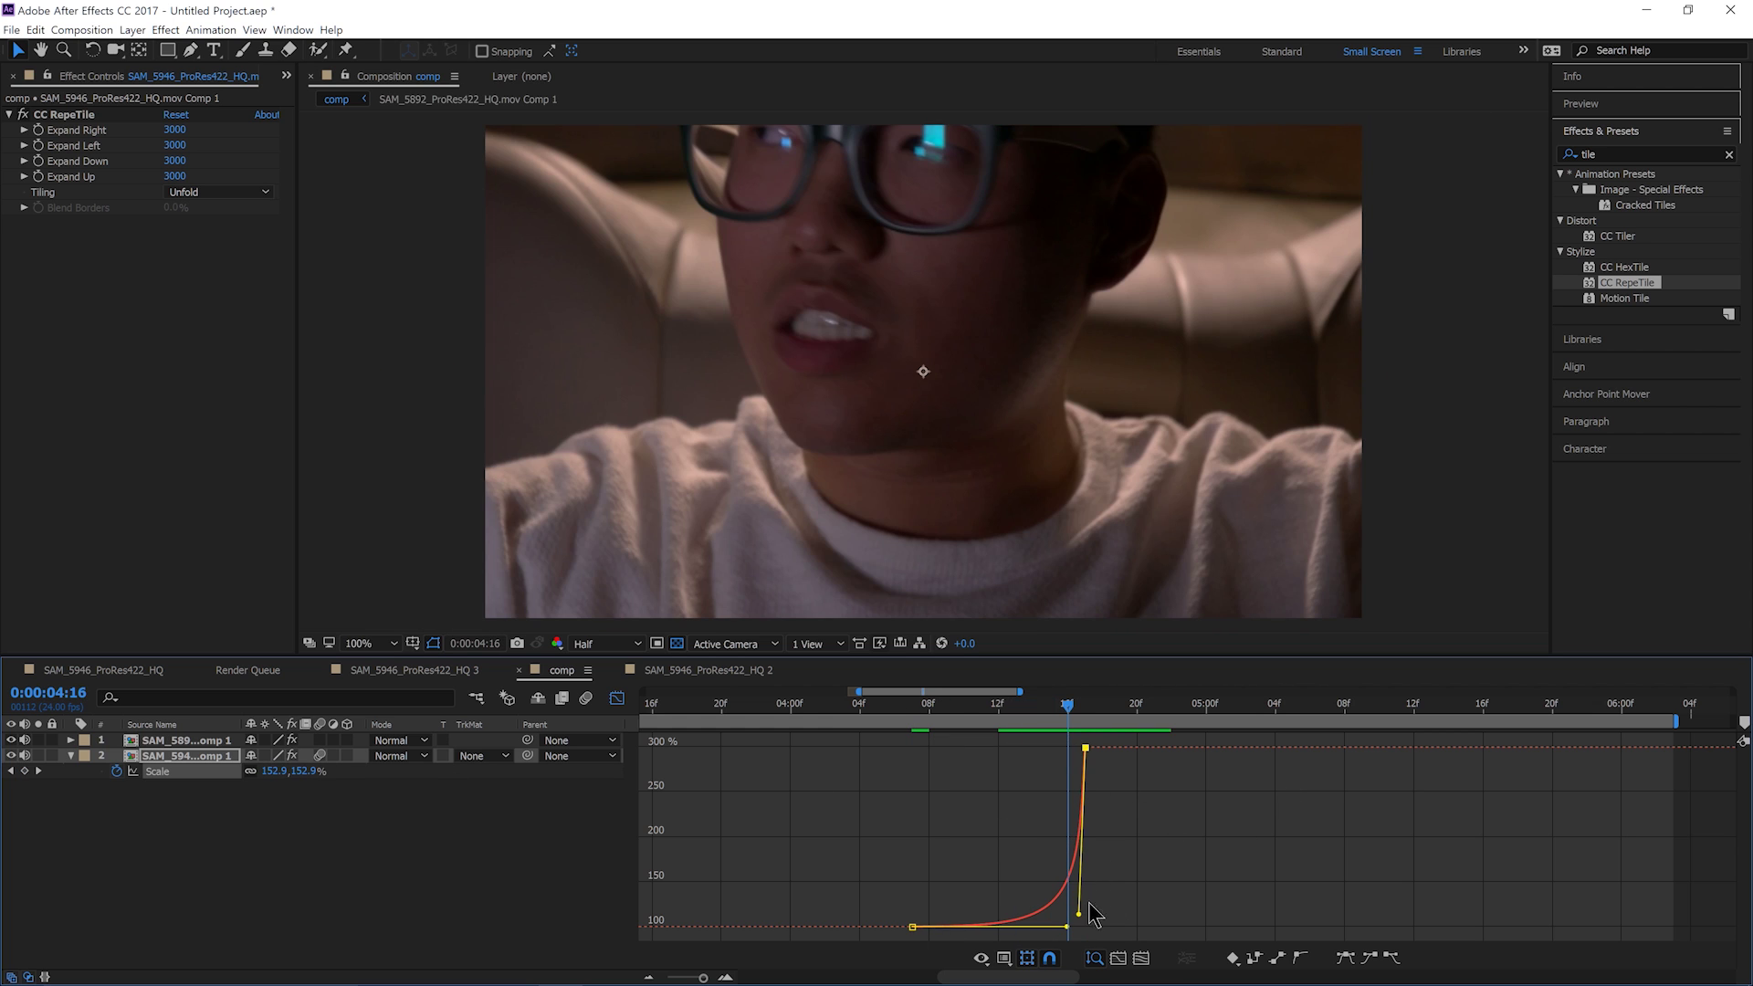
left_click(586, 699)
mouse_move(1078, 911)
left_mouse_down()
mouse_move(1066, 898)
mouse_move(1063, 923)
left_mouse_up()
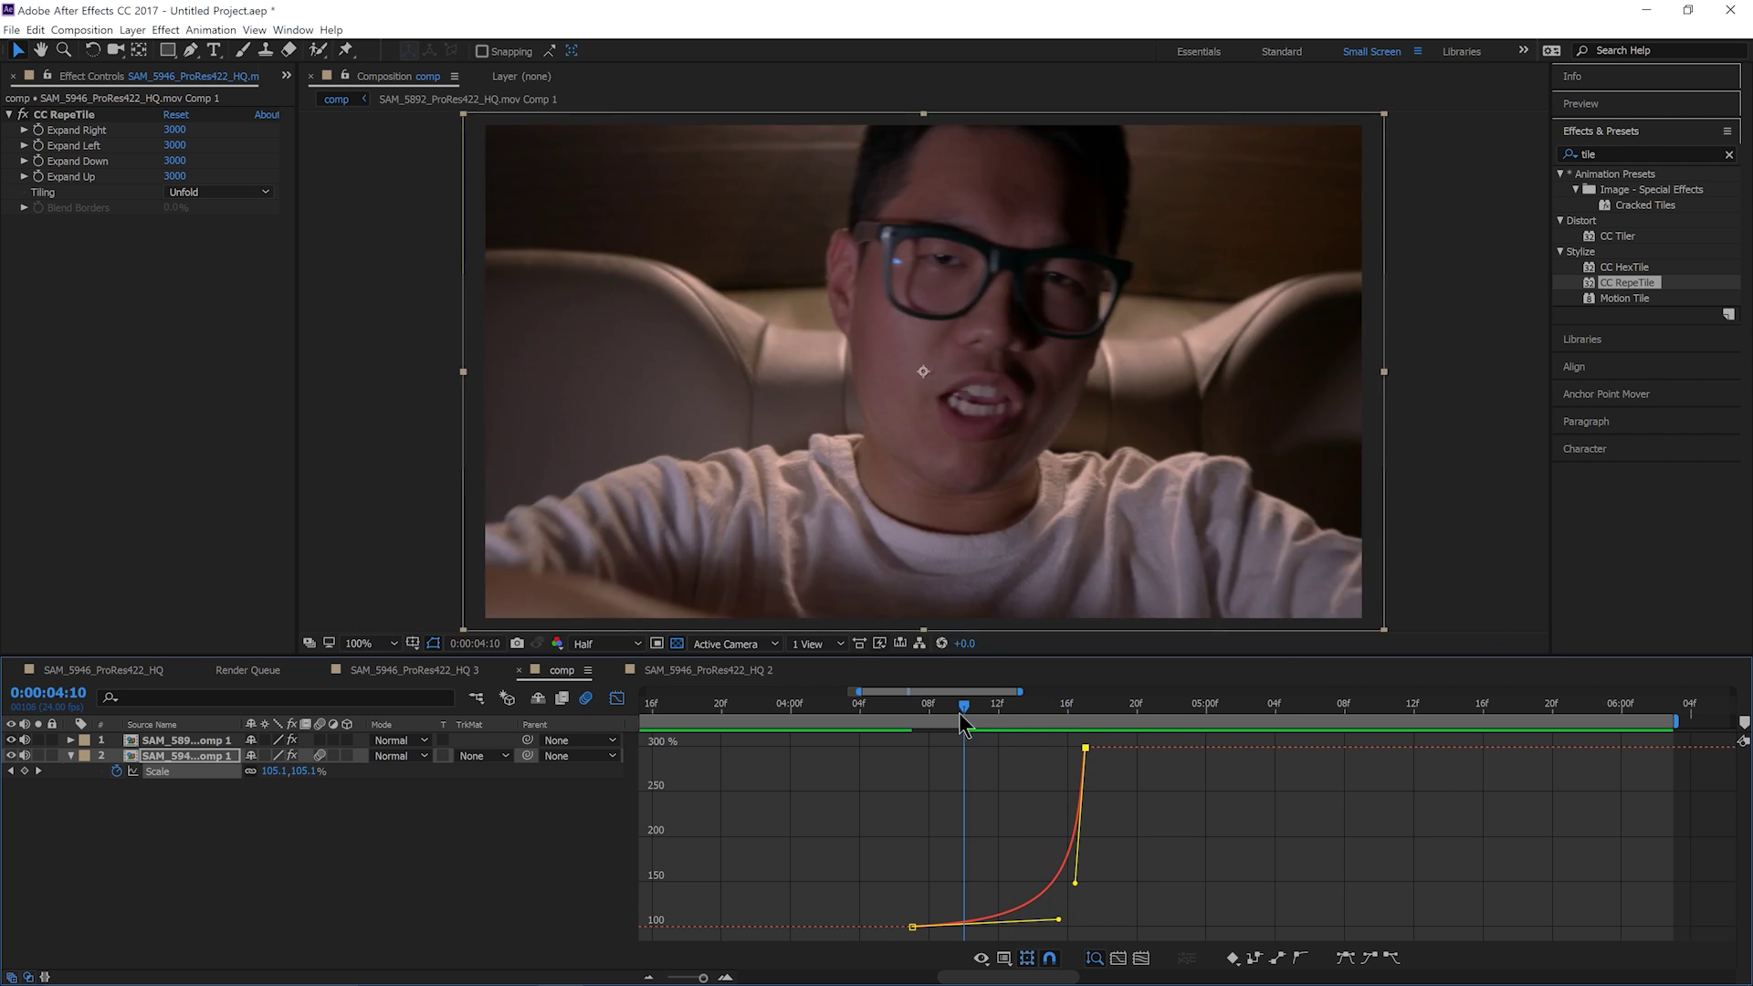
left_click_drag(963, 711, 1084, 763)
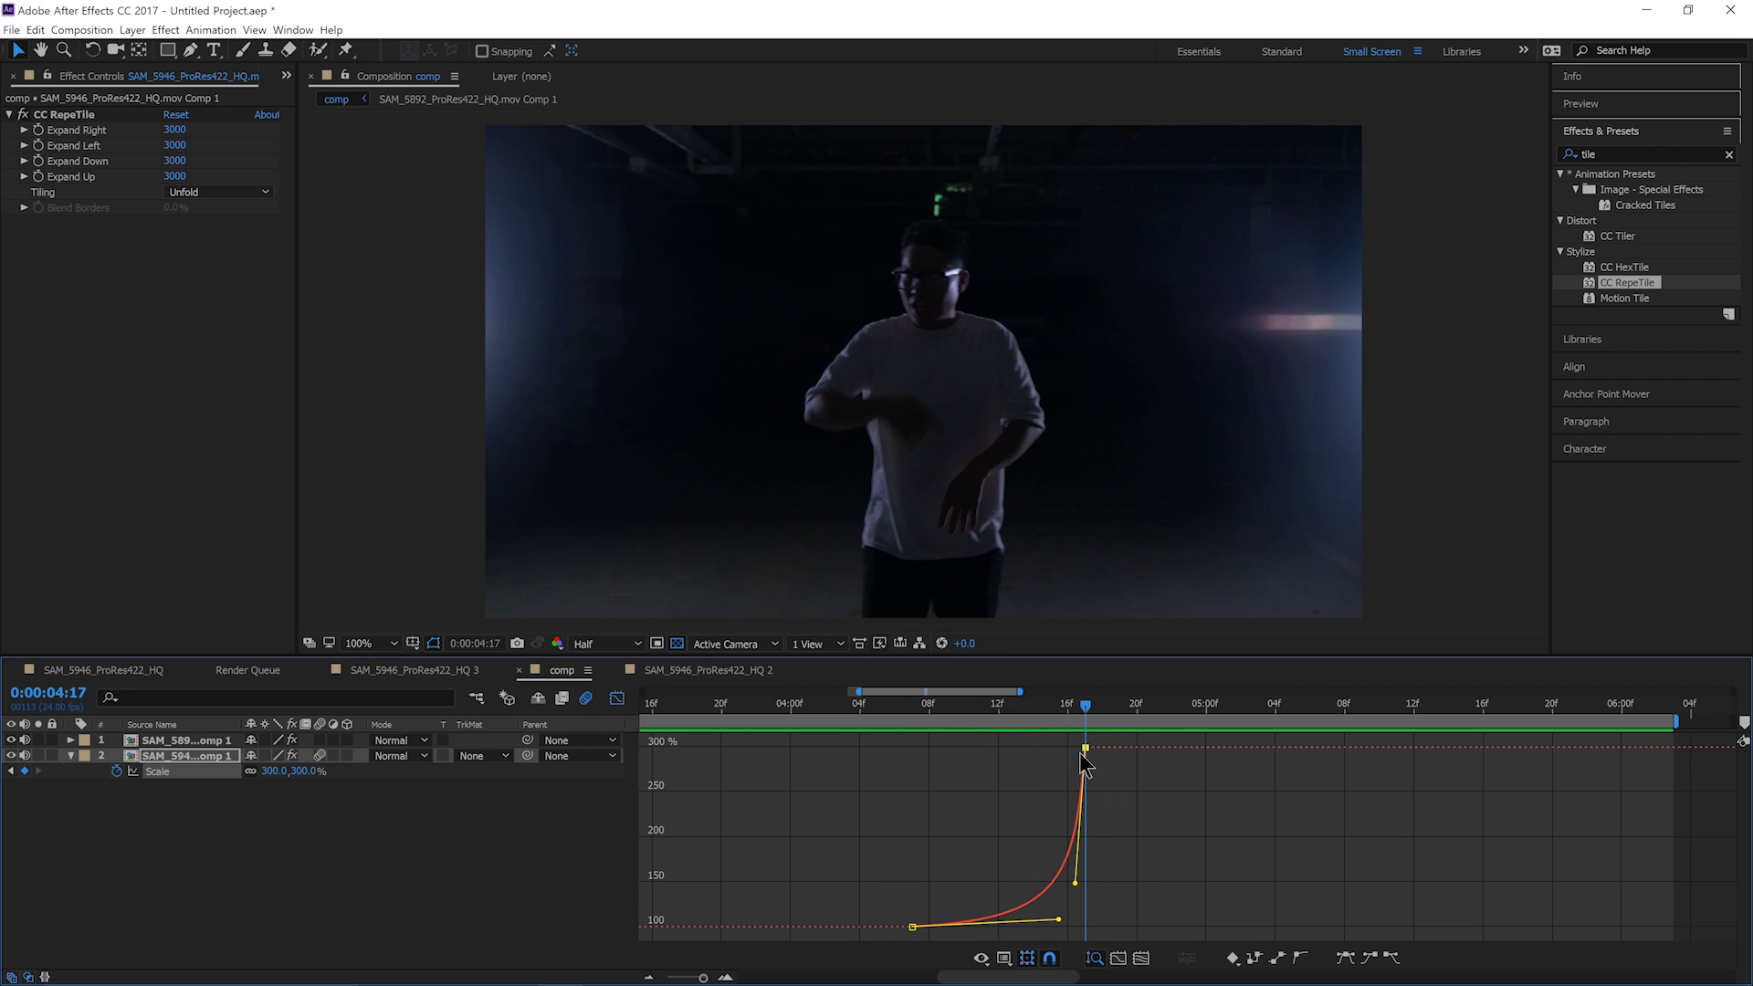
Step: Add Scale keyframes at 100% to the upper clip at 0:00:04:17 and 0:00:05:13, and return to the cut
left_click(979, 447)
key("Page_Down")
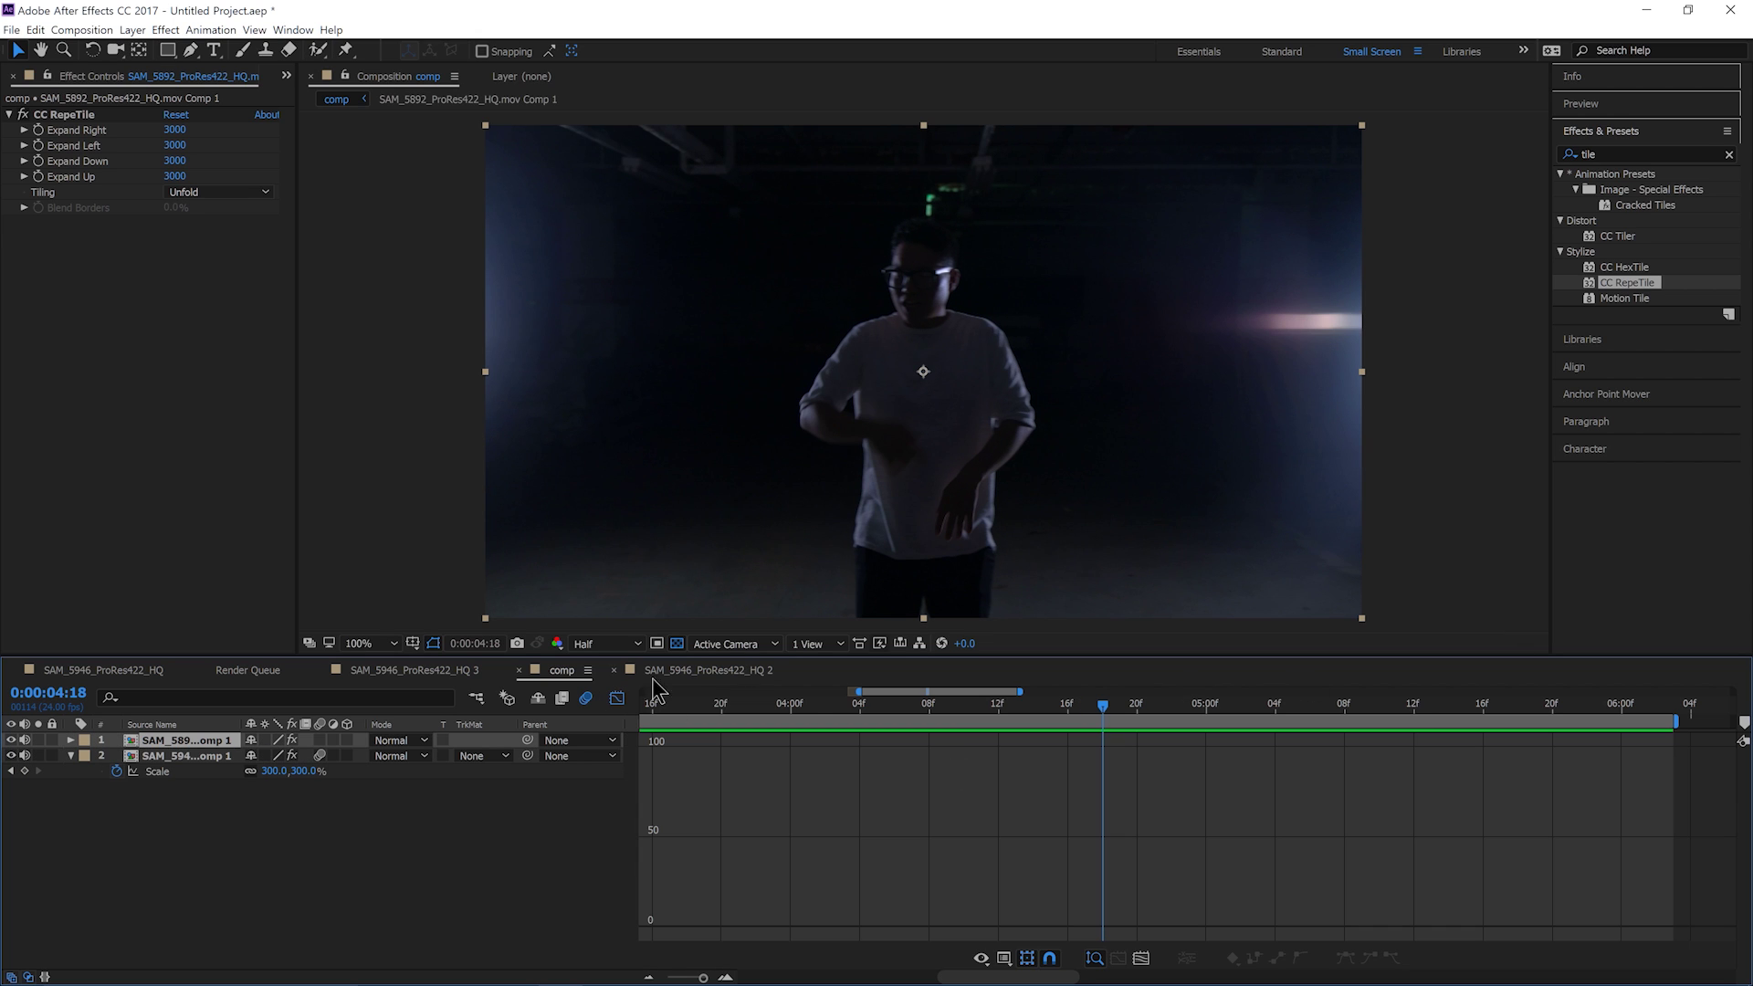
left_click(619, 700)
key("s")
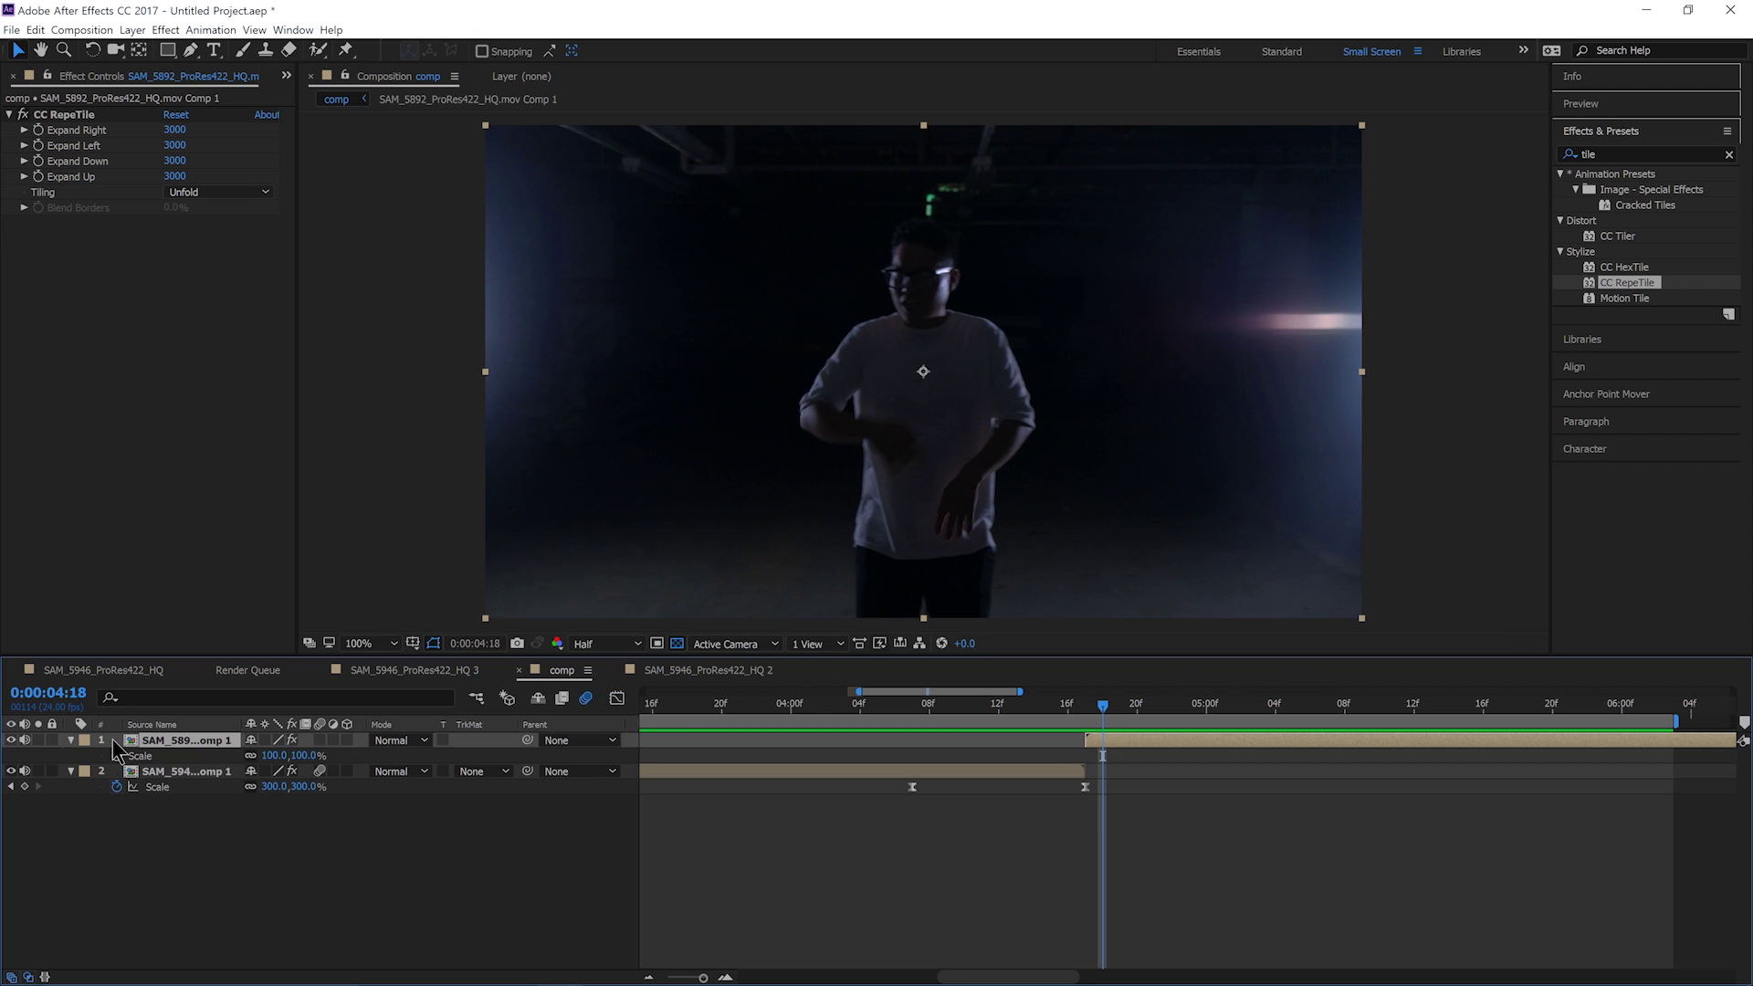
left_click(1086, 717)
scroll(1108, 806, "right", 2)
left_click(116, 756)
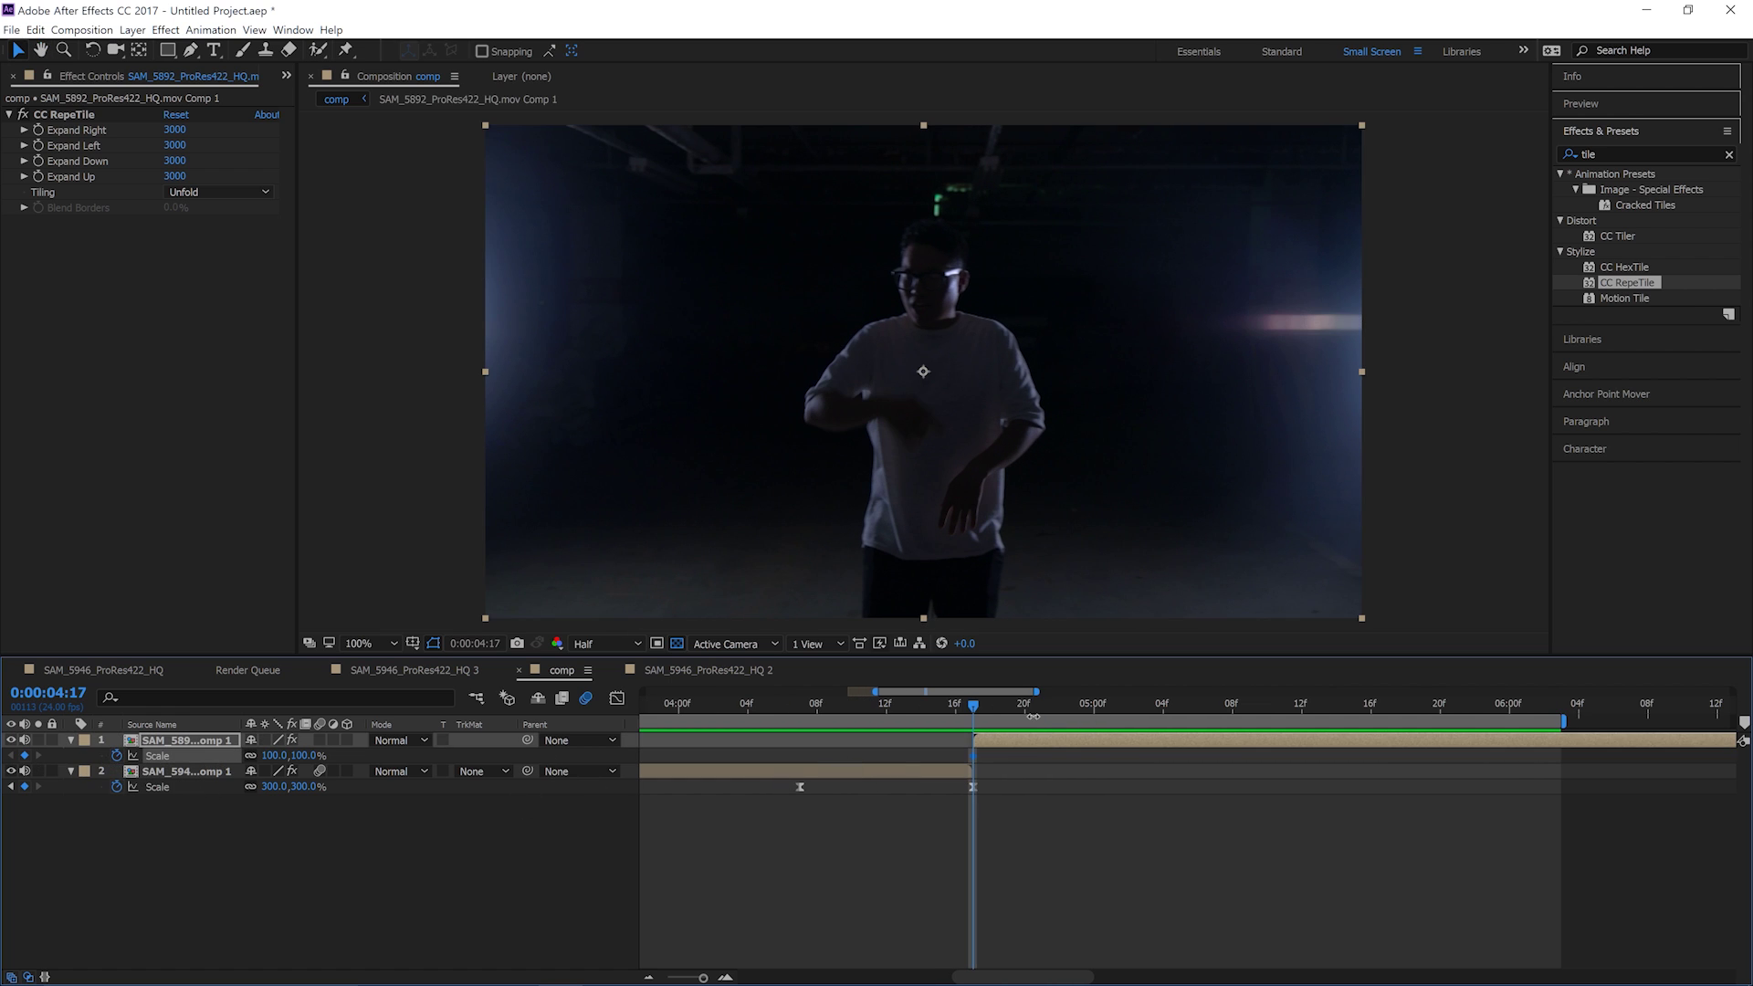
key("space")
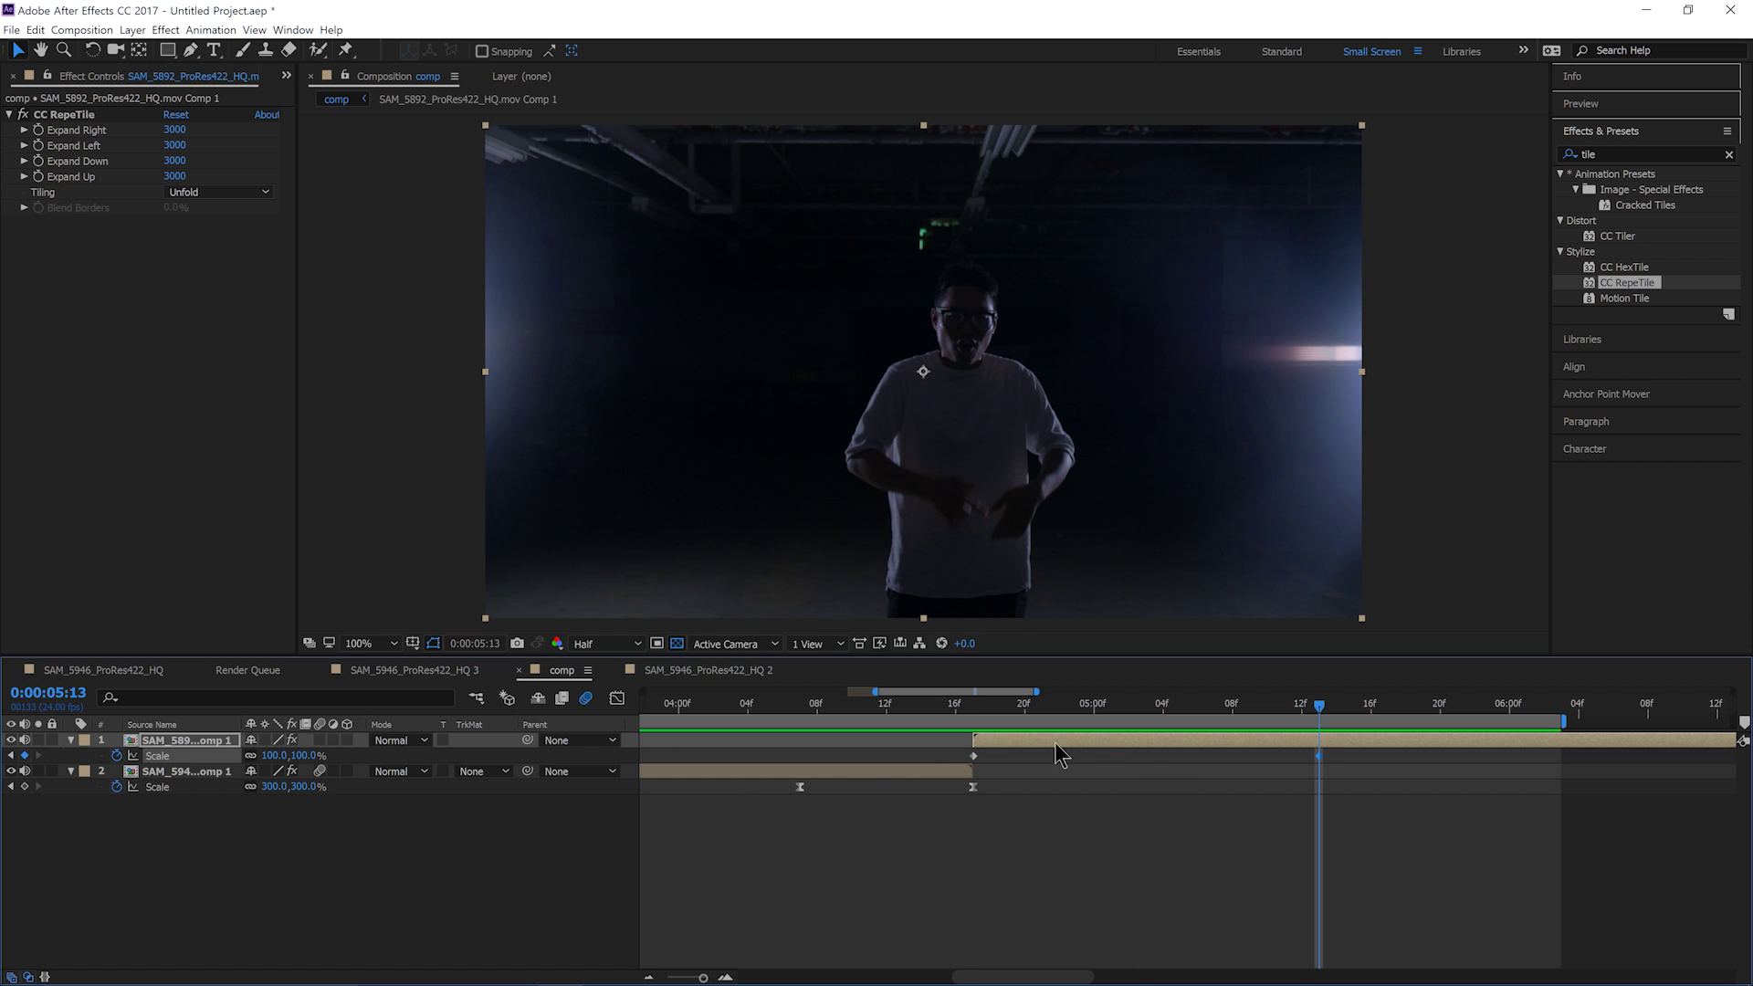
left_click(975, 713)
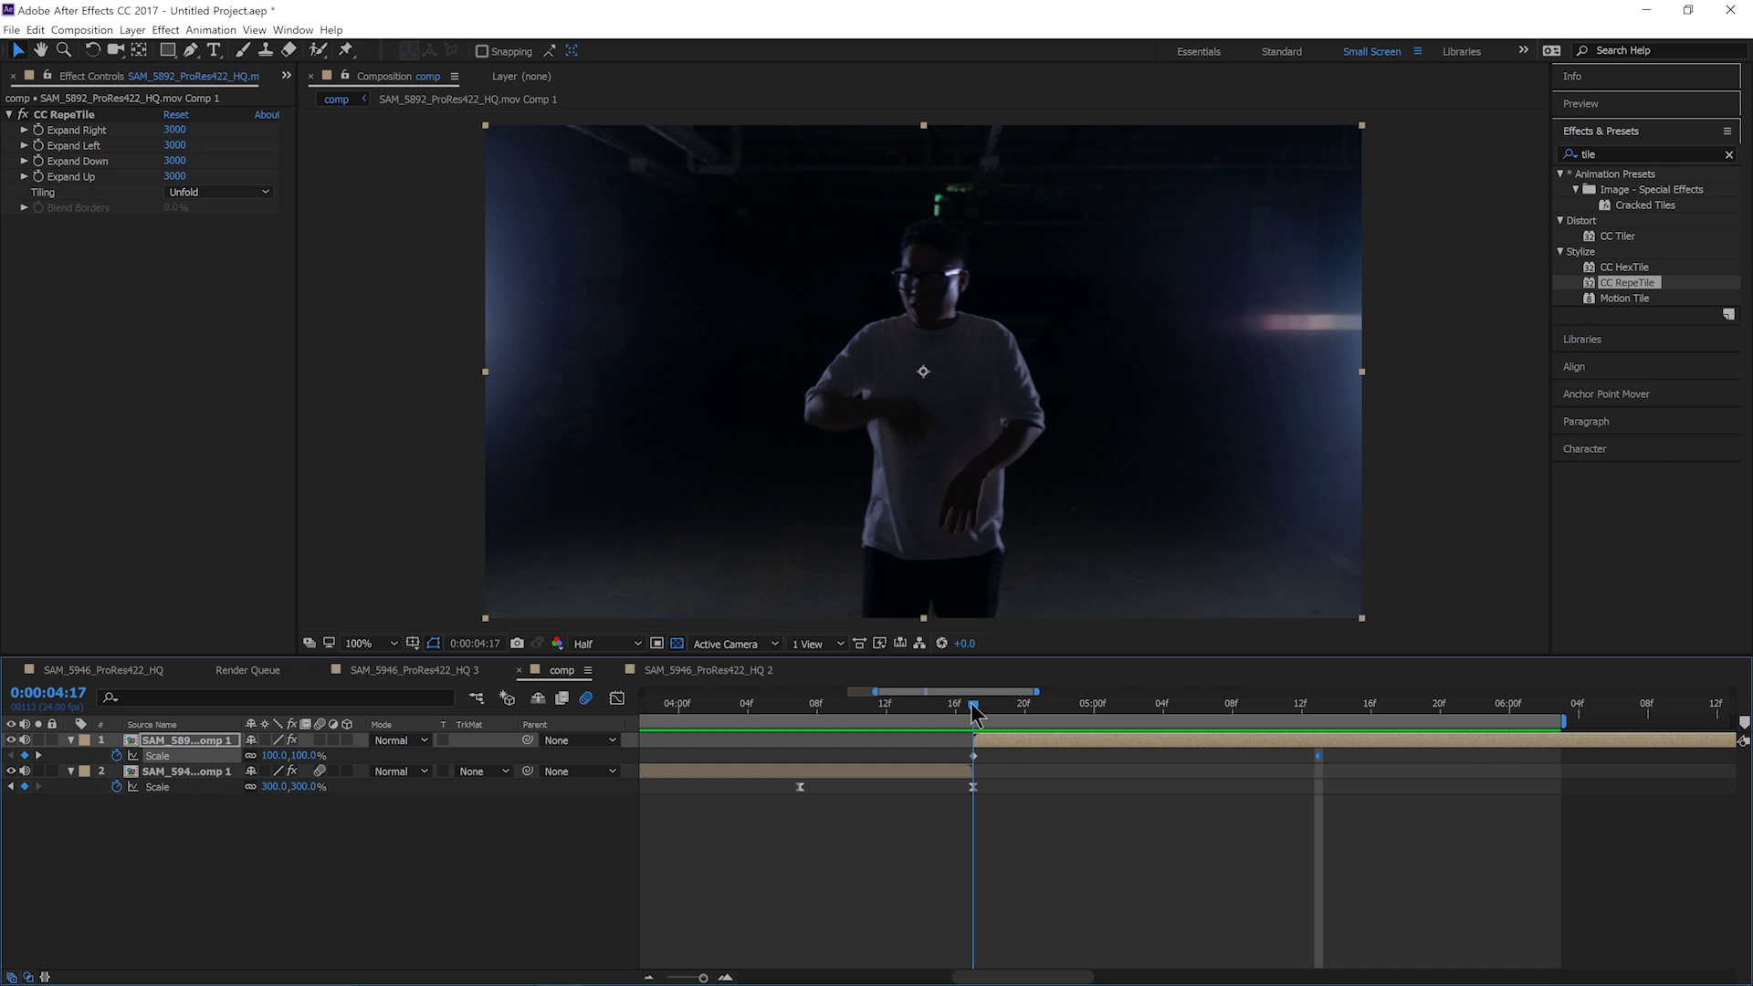
key("F3")
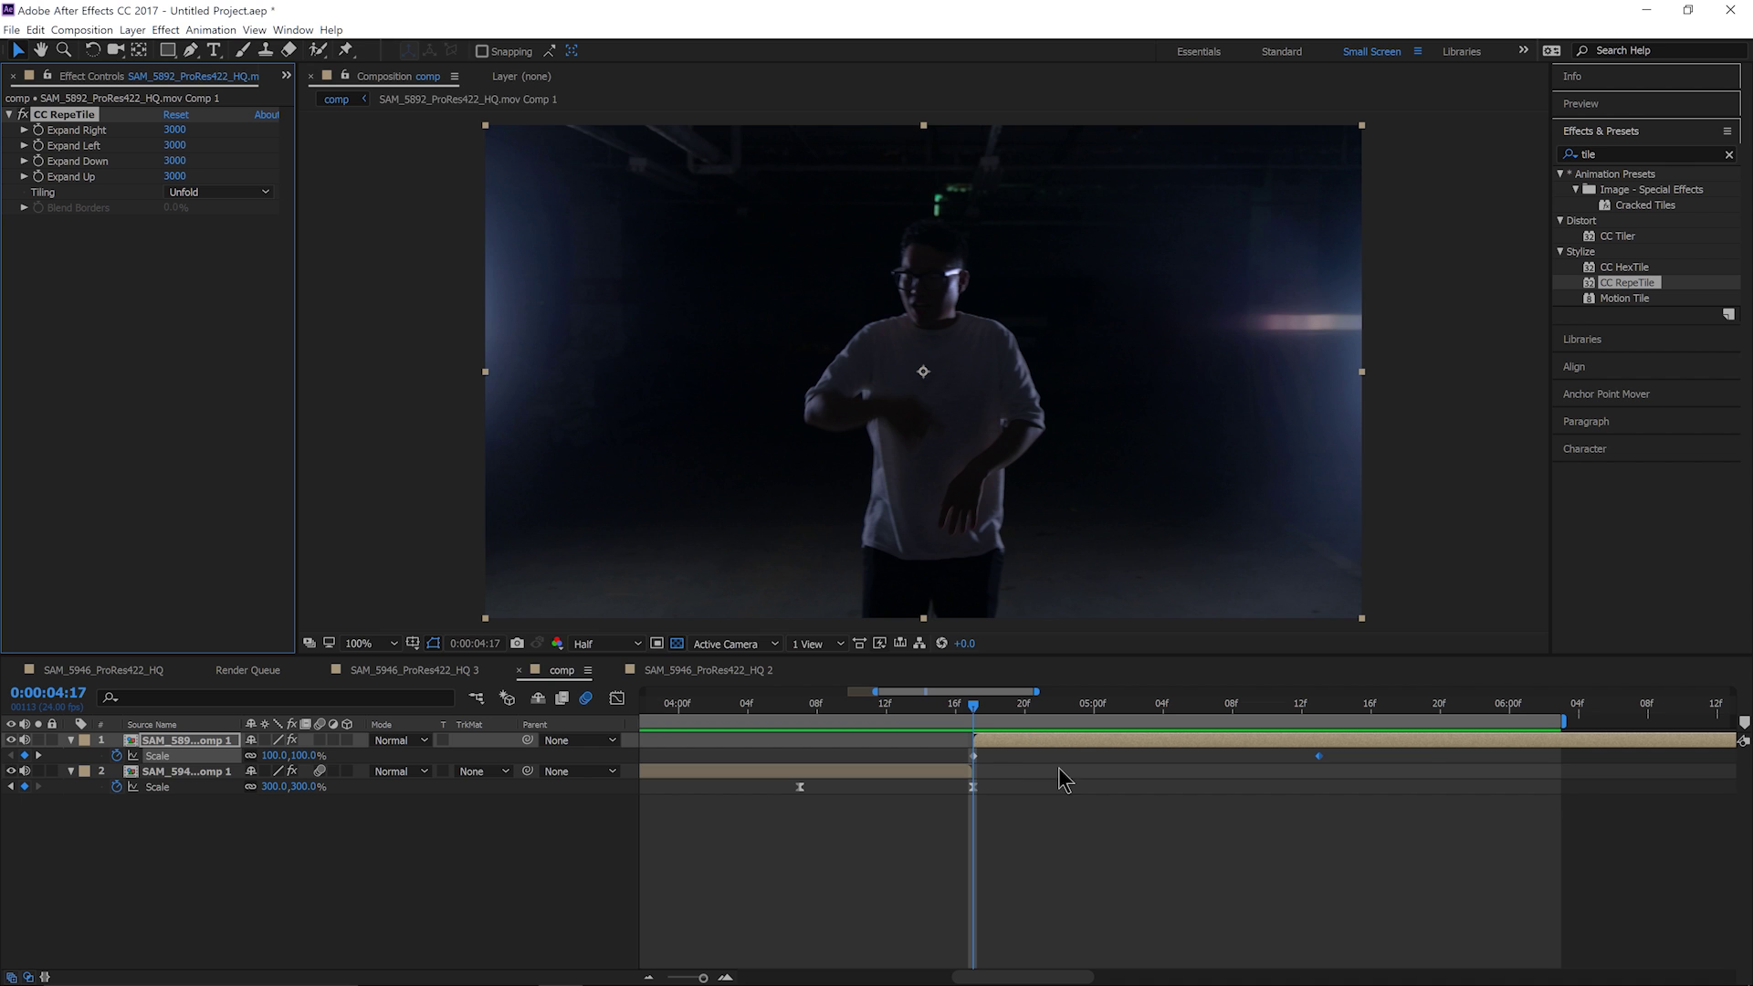
Step: Set the upper clip's Scale to 50% at the cut, 0:00:04:17, and to 120% at 0:00:05:13
left_click_drag(286, 758, 237, 767)
left_click(272, 757)
type("50")
key("Return")
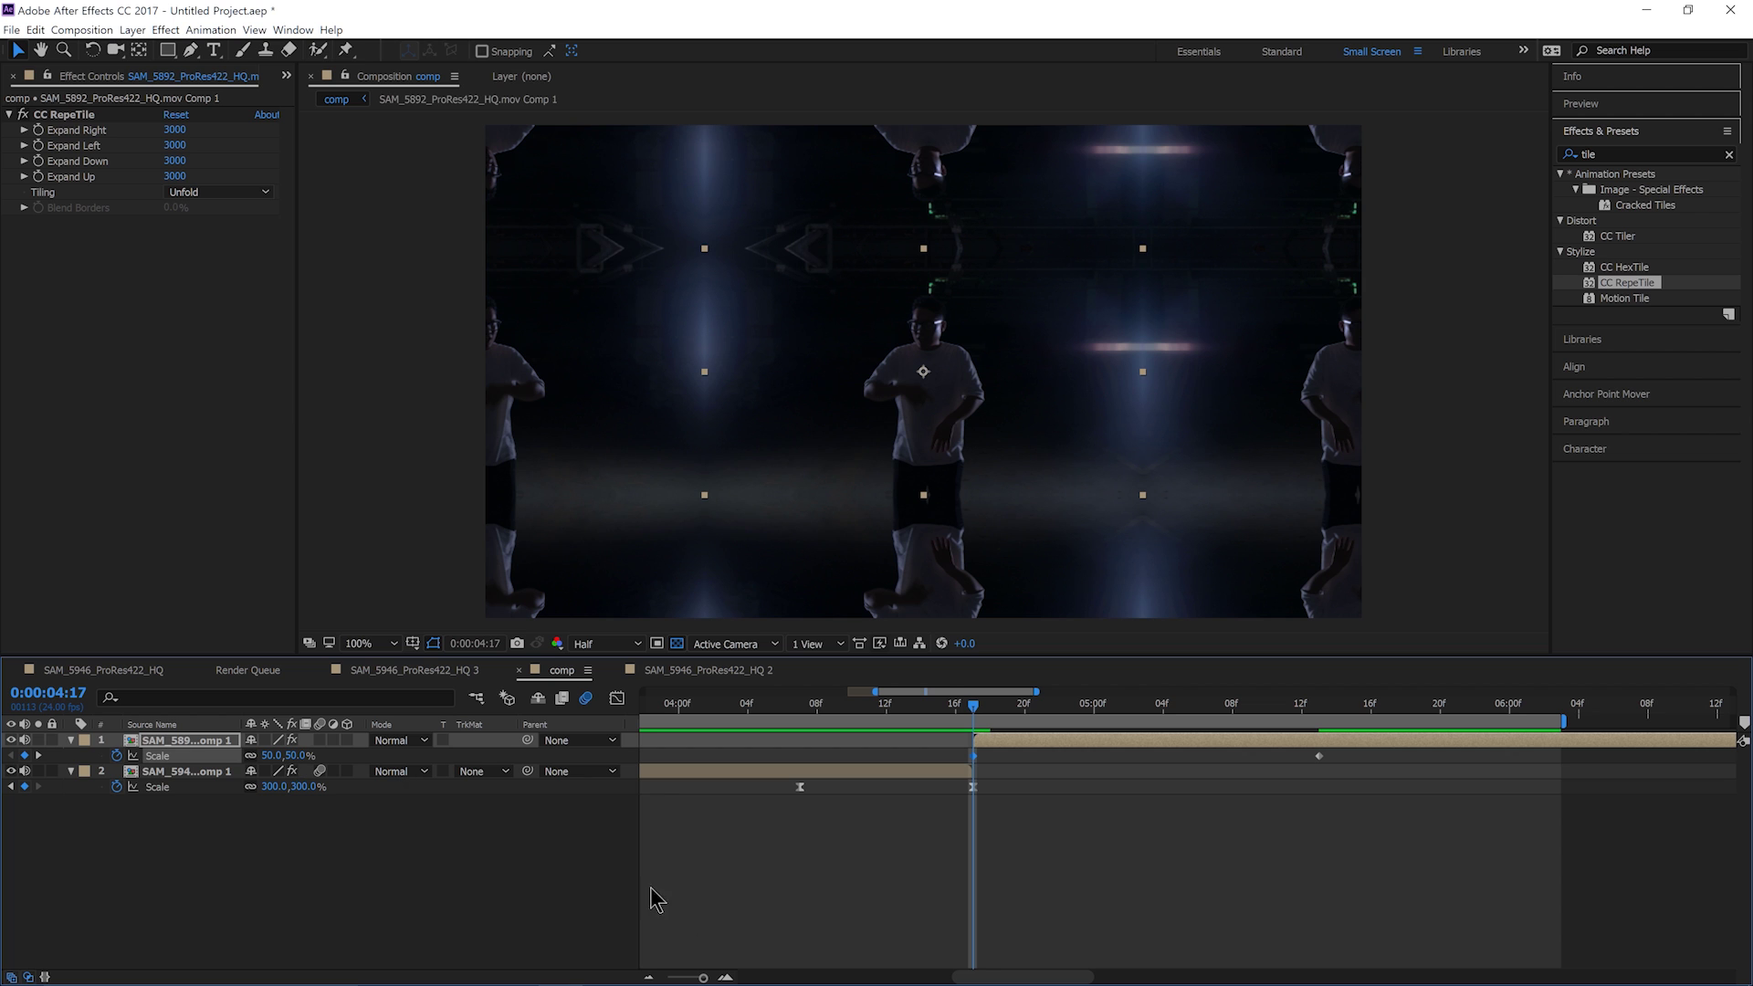
left_click_drag(1004, 719, 1291, 760)
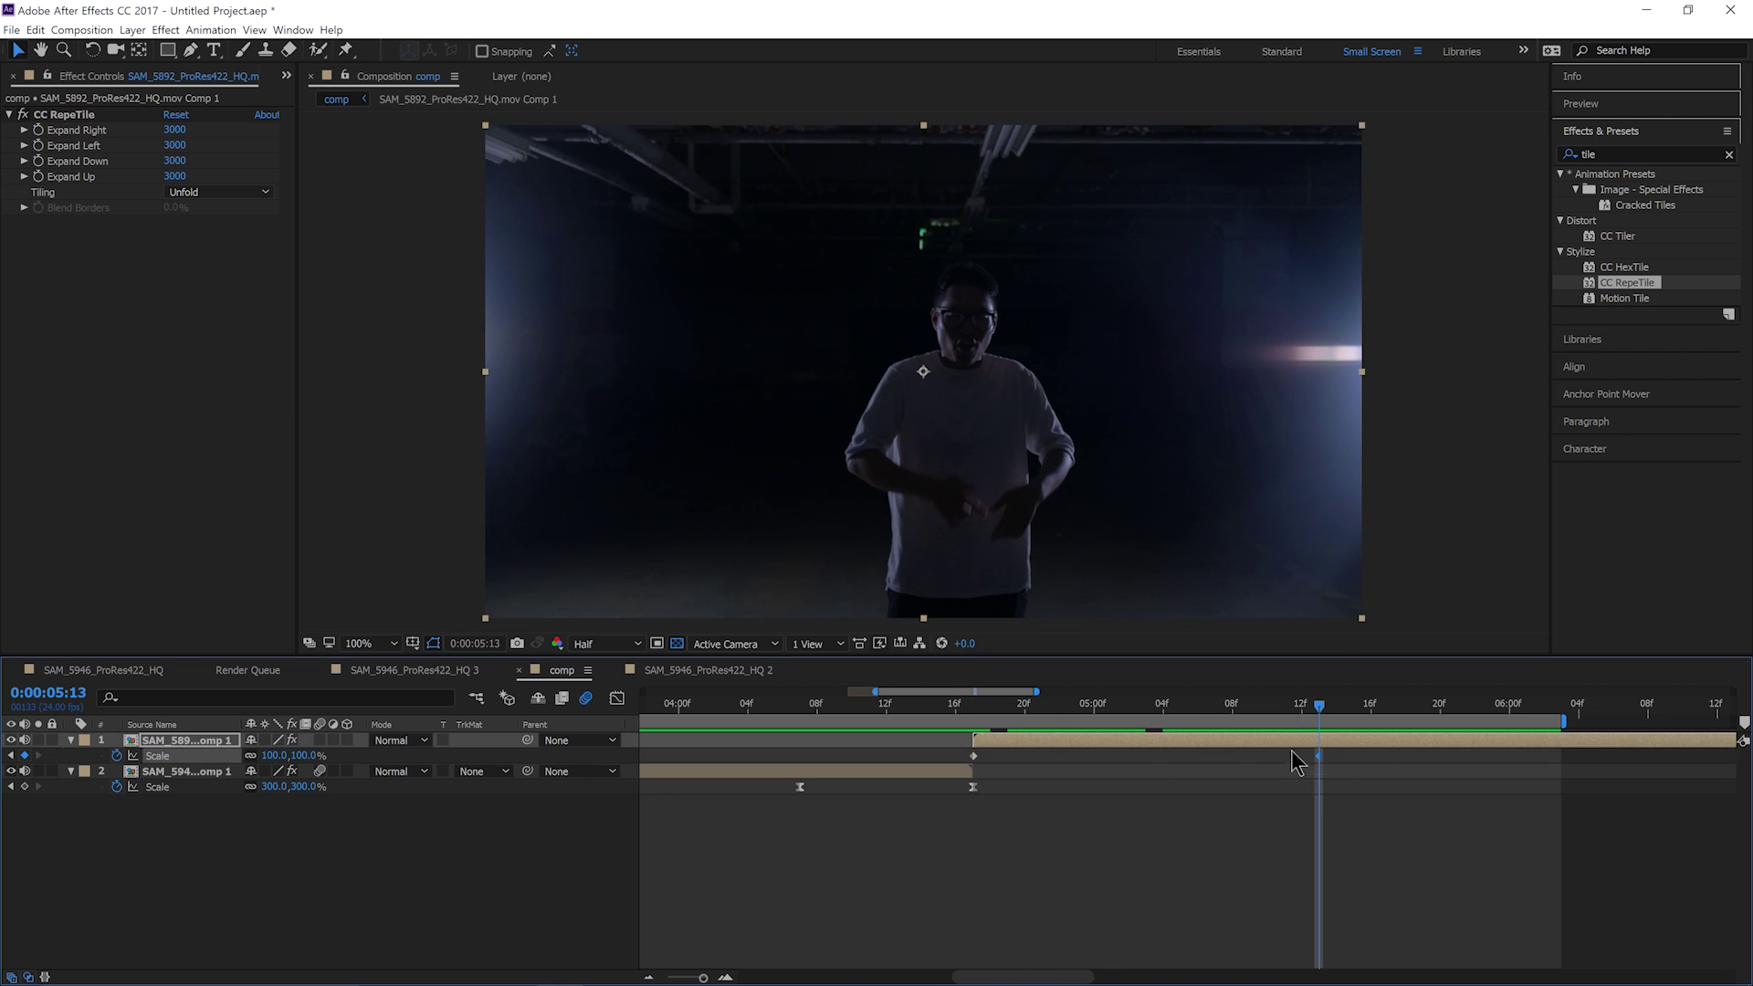
left_click(272, 755)
type("120")
key("Return")
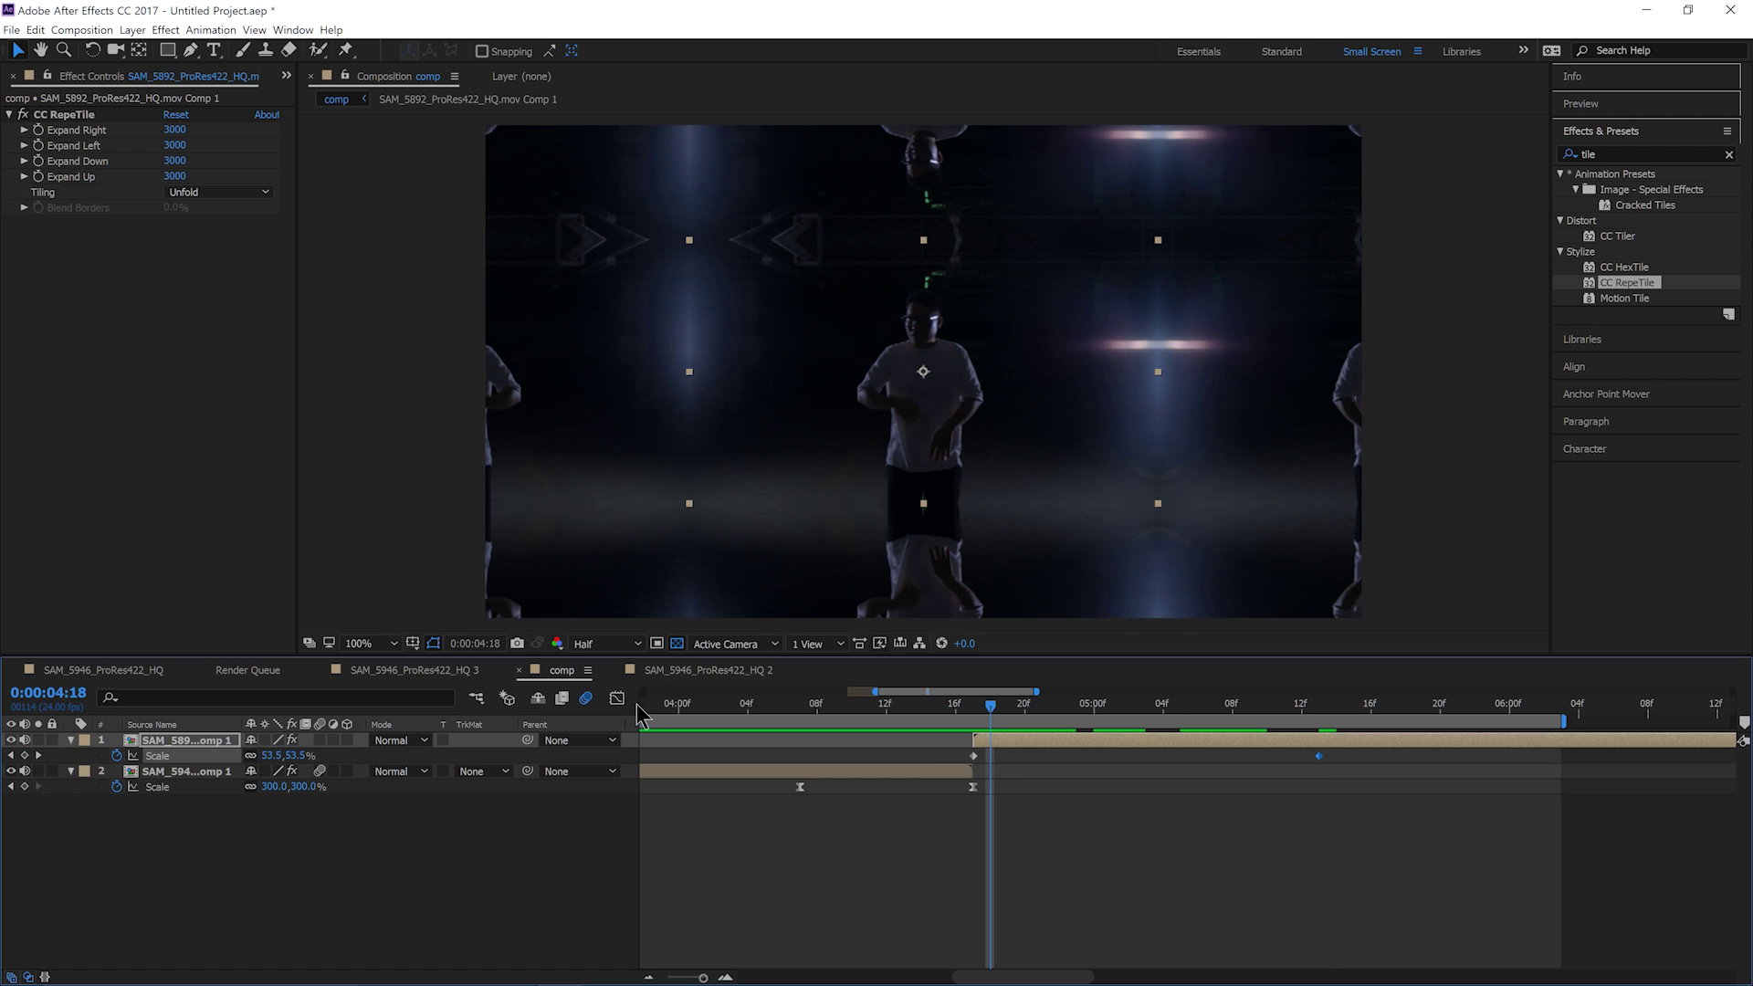
Step: Apply Easy Ease to the upper clip's two Scale keyframes in the graph editor
left_click(617, 700)
left_click_drag(1356, 736, 949, 970)
key("F9")
Step: Reshape the upper clip's Scale curve to climb steeply from the cut and level off gradually, and enable the clip's motion blur
left_click_drag(1089, 931, 967, 764)
left_click(873, 776)
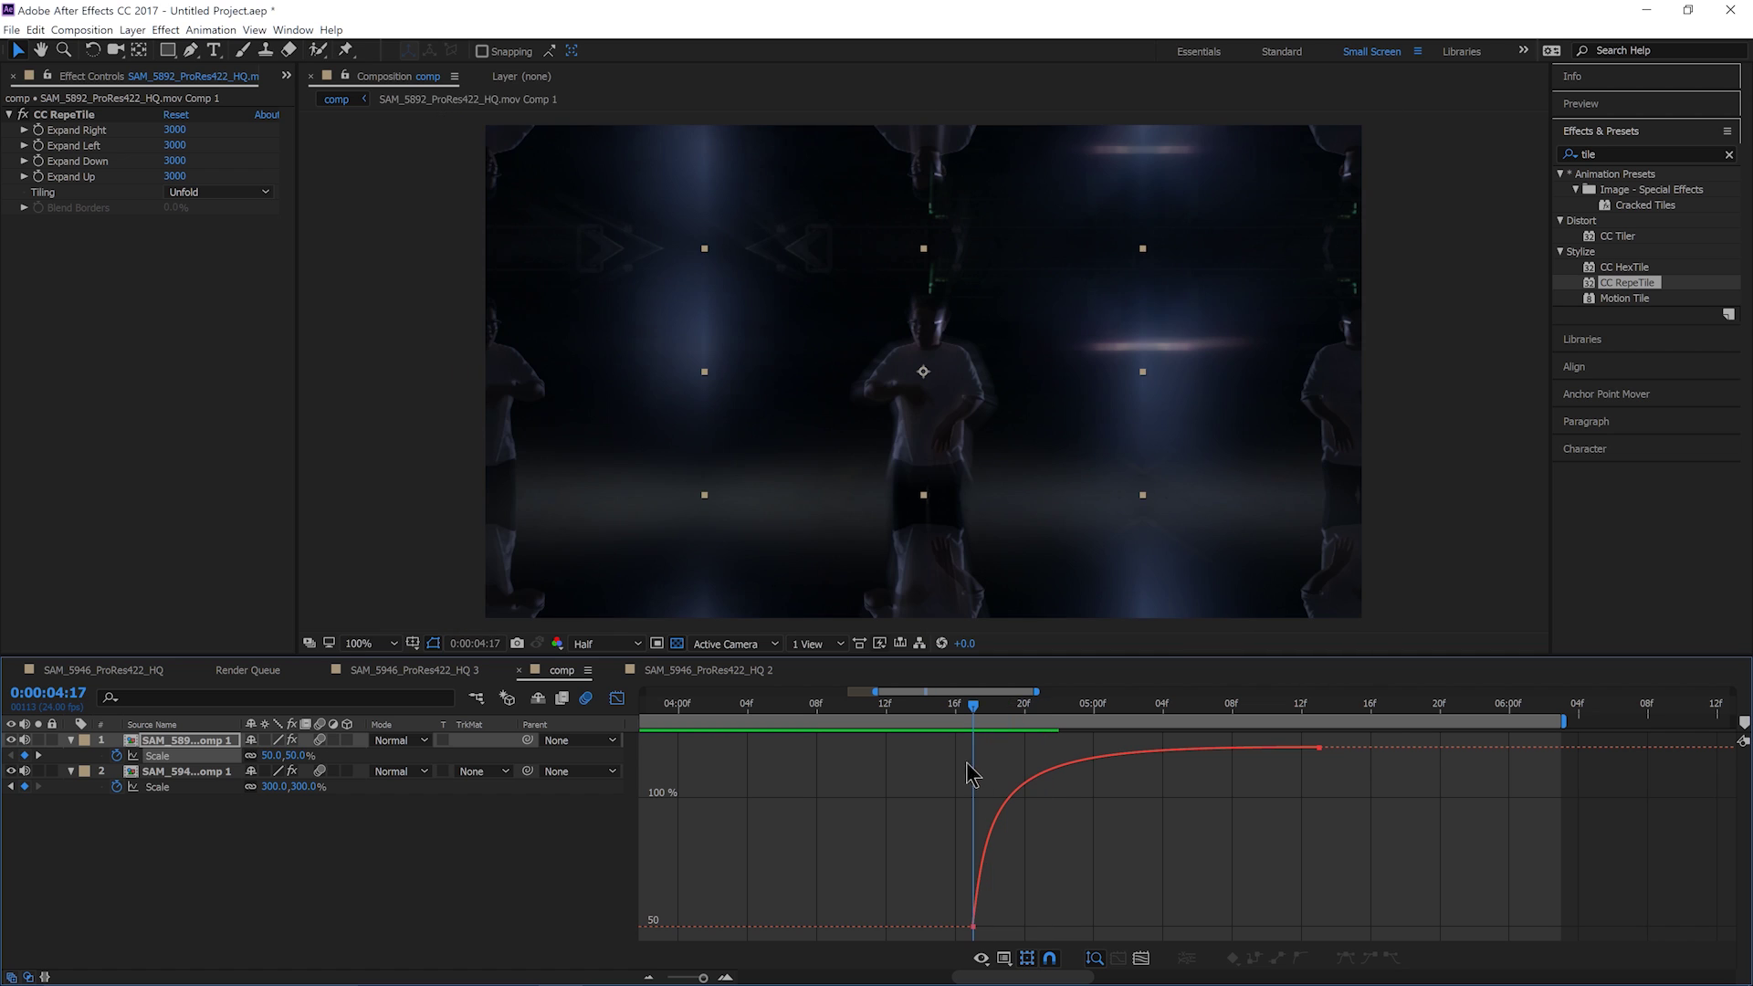
left_click(618, 699)
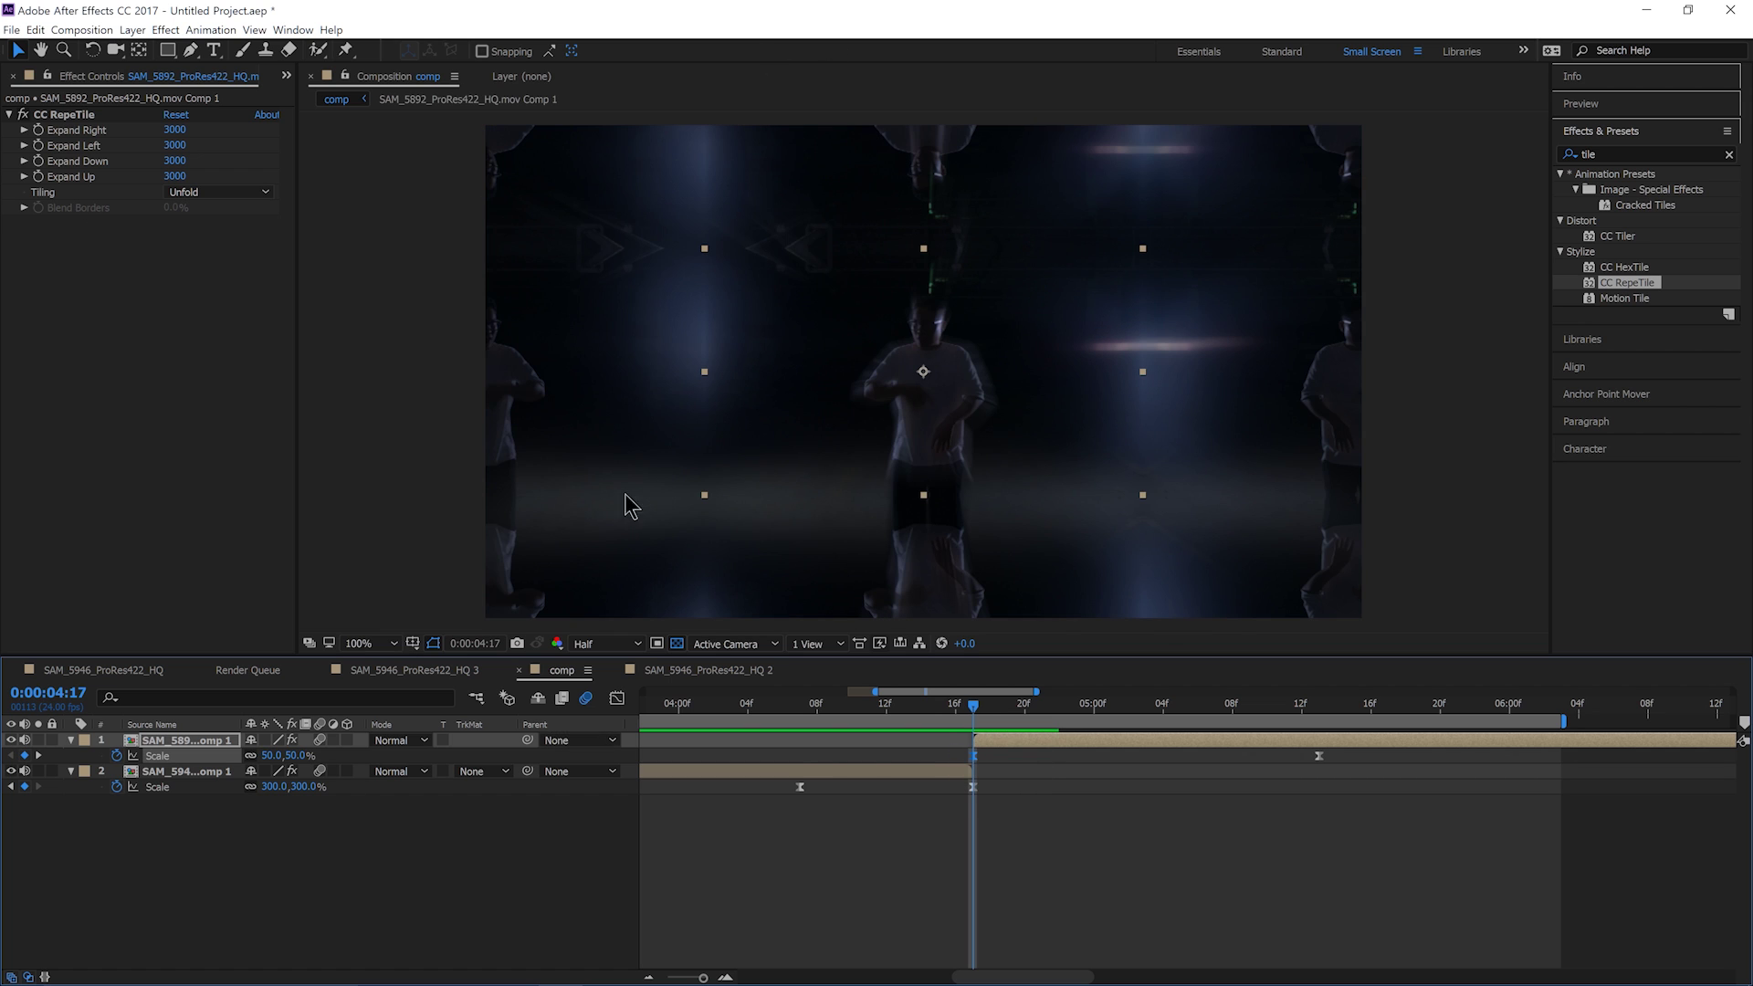
Step: Shift the upper clip's first Scale keyframe one frame before the cut and check the resulting curve in the graph editor
mouse_move(972, 756)
left_mouse_down()
mouse_move(956, 756)
mouse_move(996, 776)
mouse_move(1025, 751)
mouse_move(977, 765)
mouse_move(1003, 765)
mouse_move(996, 747)
left_mouse_up()
left_click(618, 700)
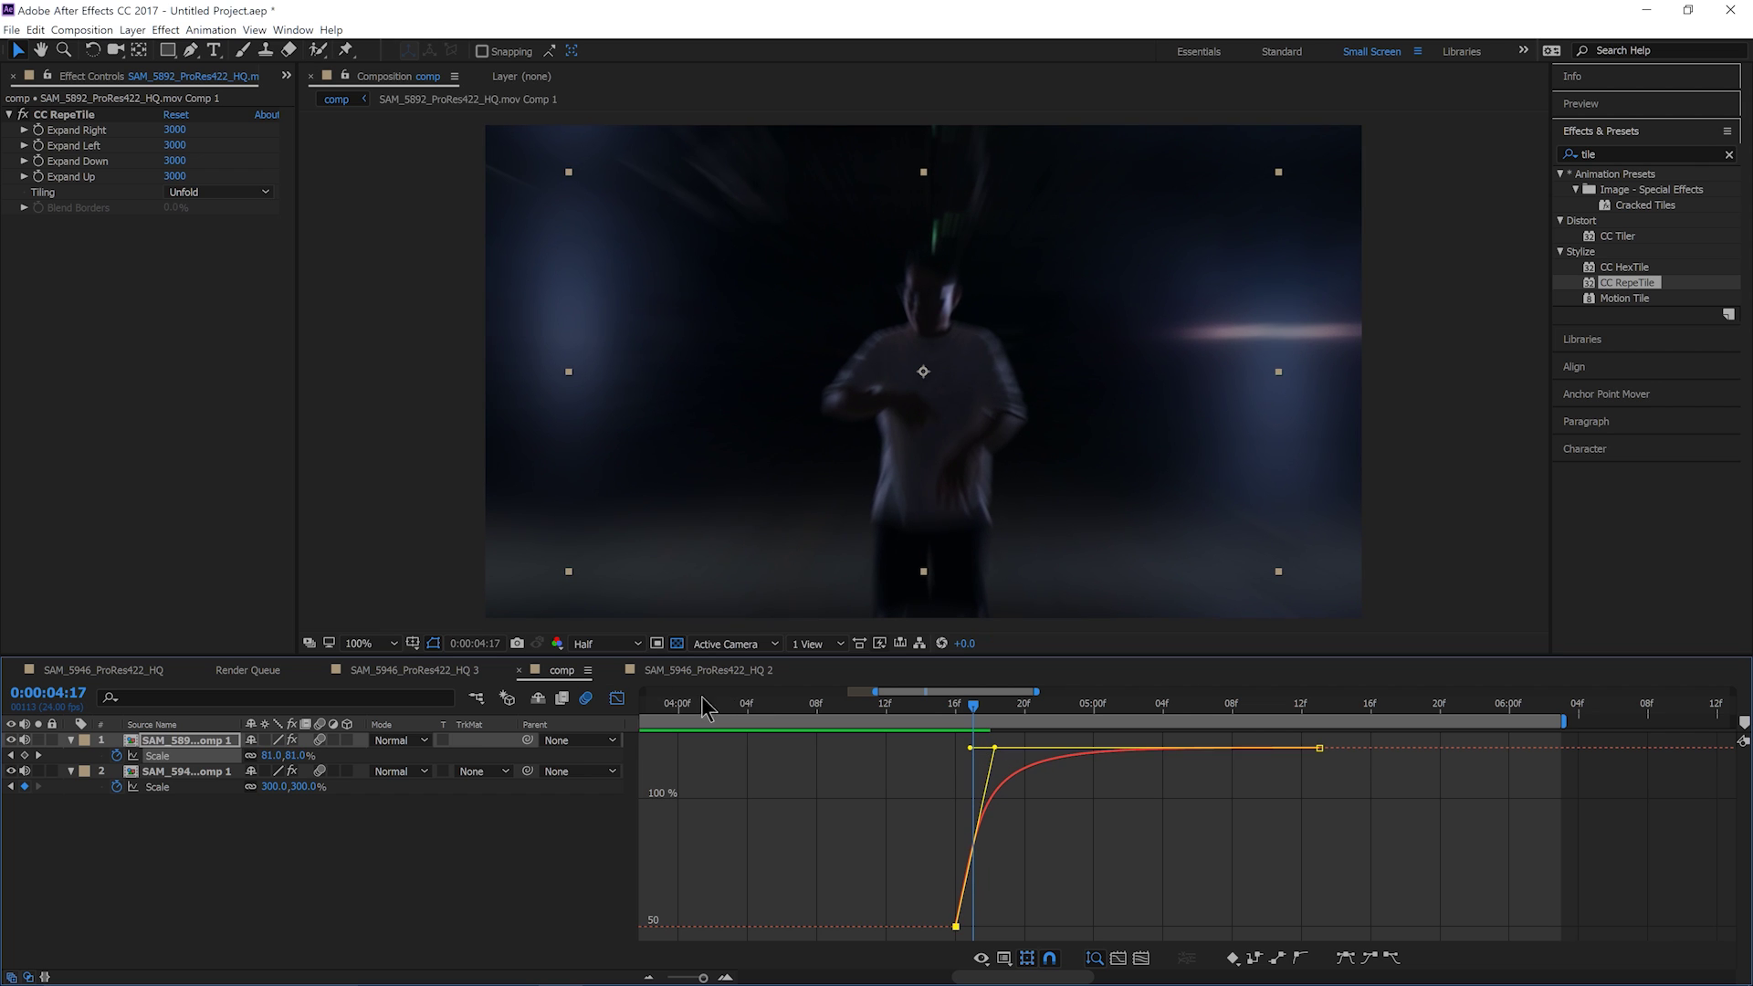
left_click(617, 699)
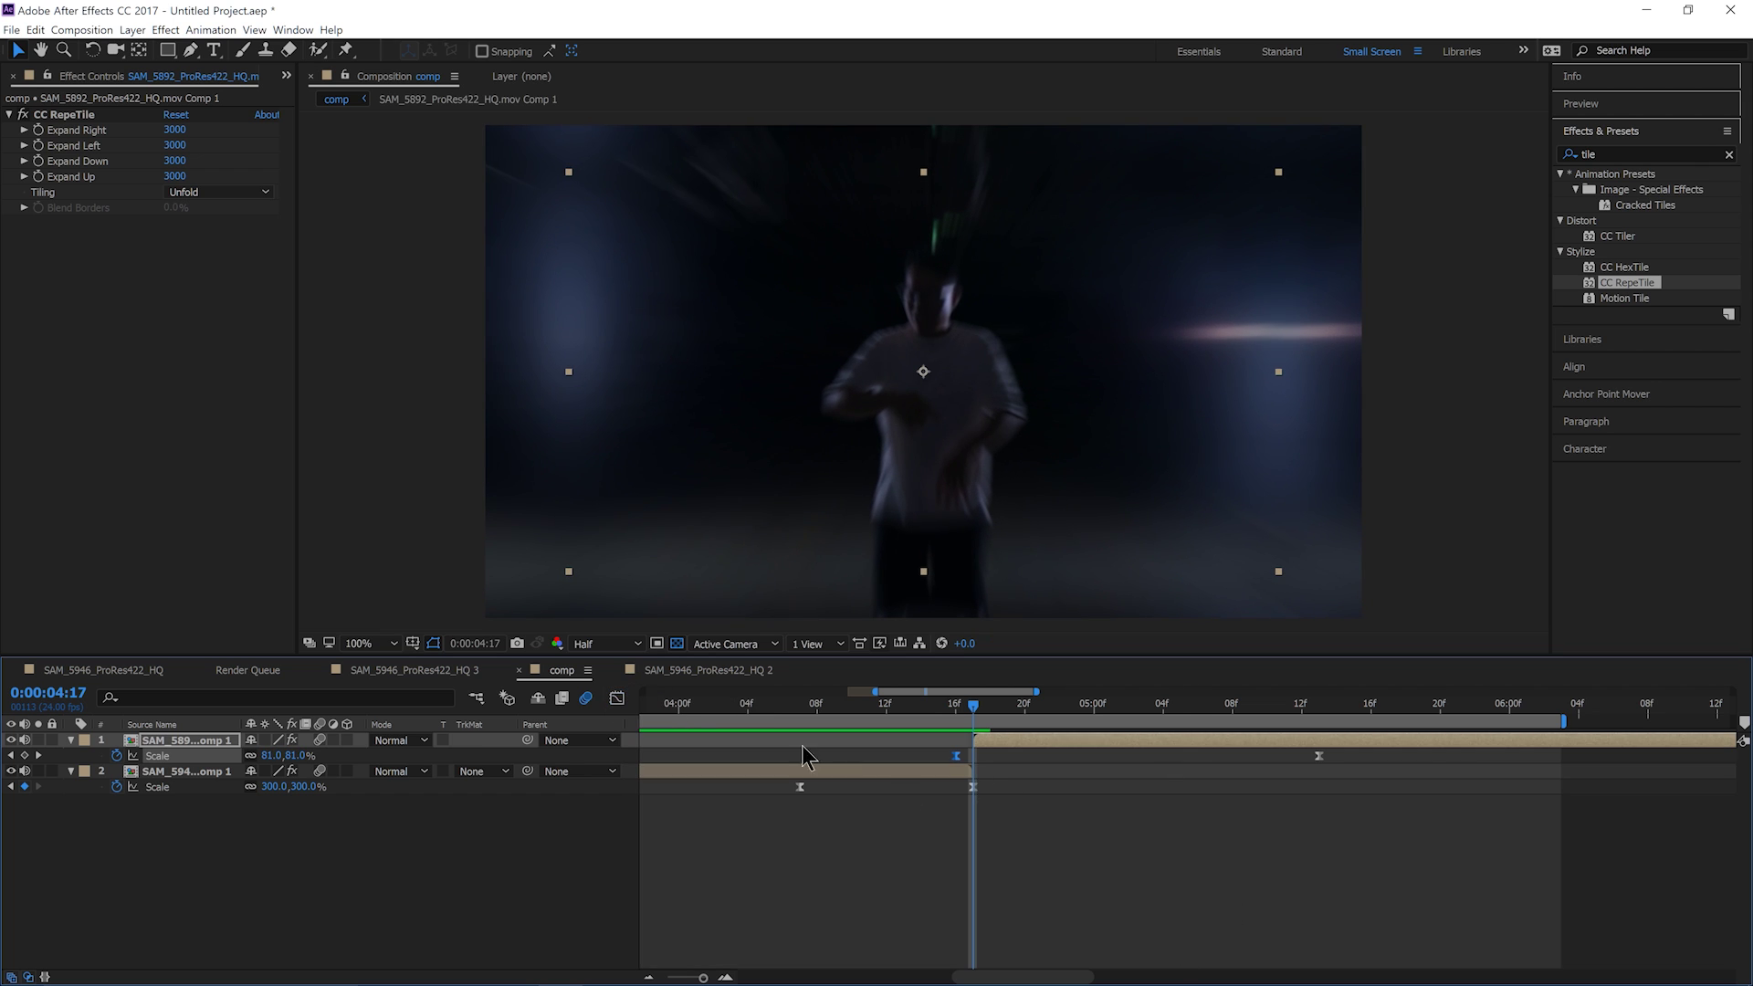
Step: Preview the zoom-in transition between the two clips over the work area
scroll(1044, 859, "down", 2)
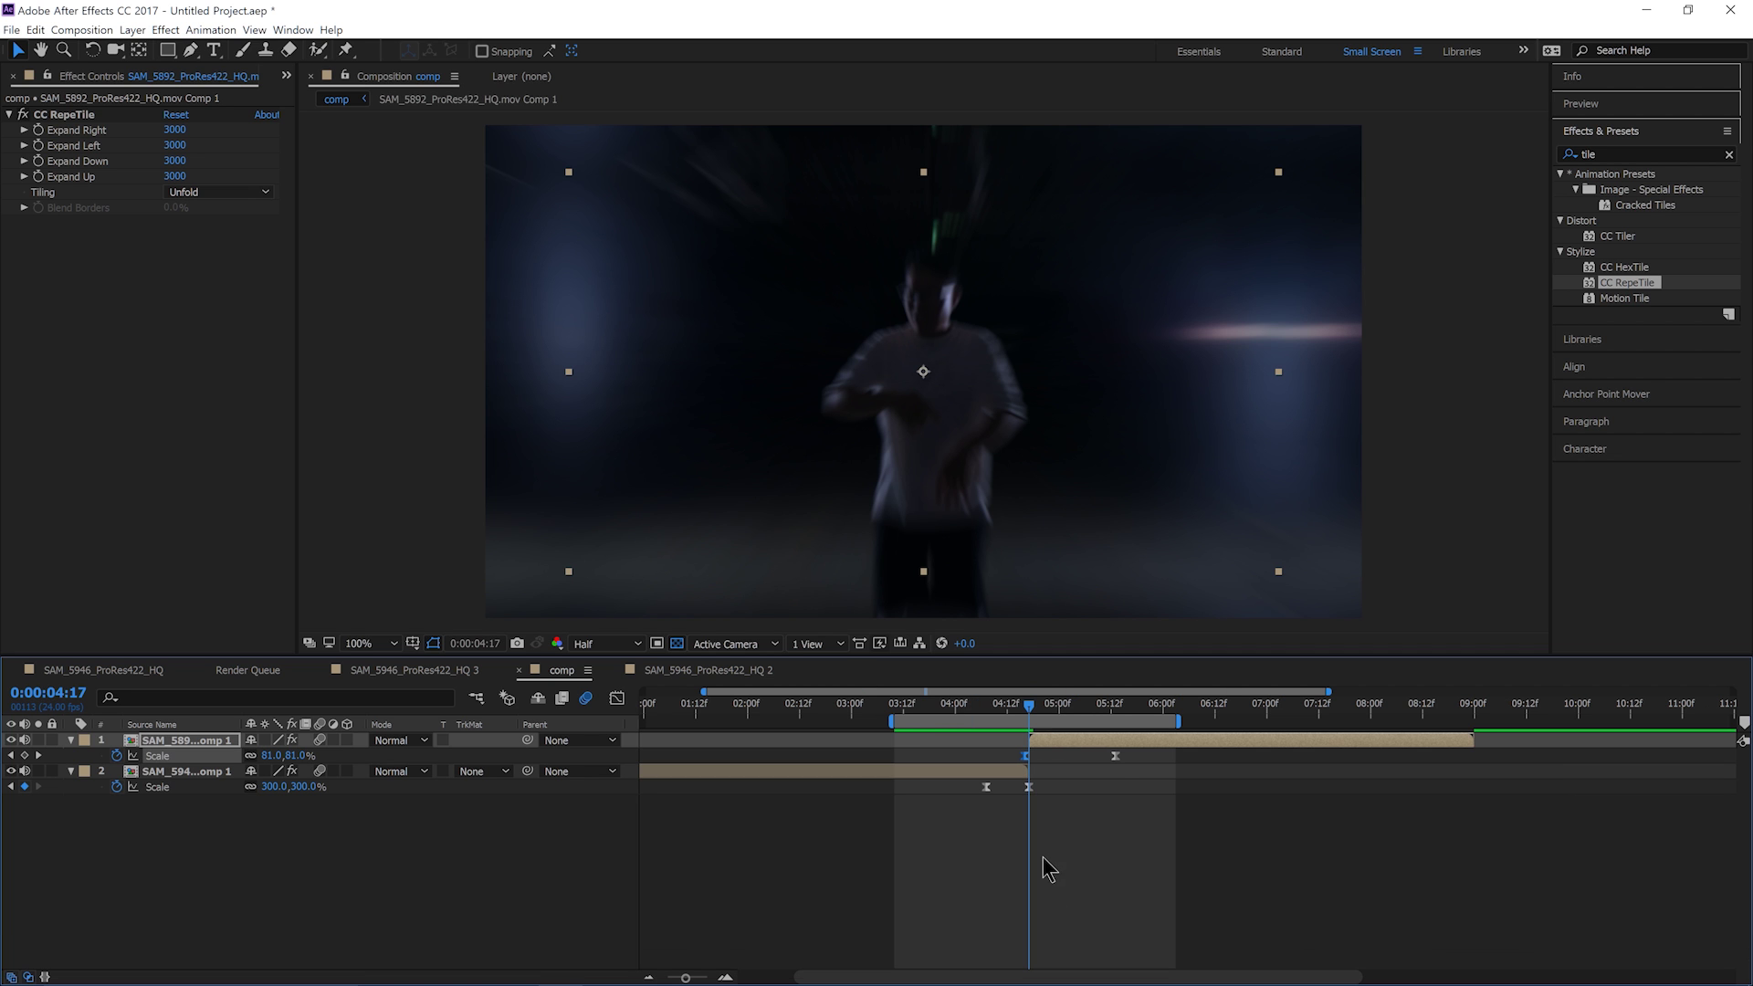
key("space")
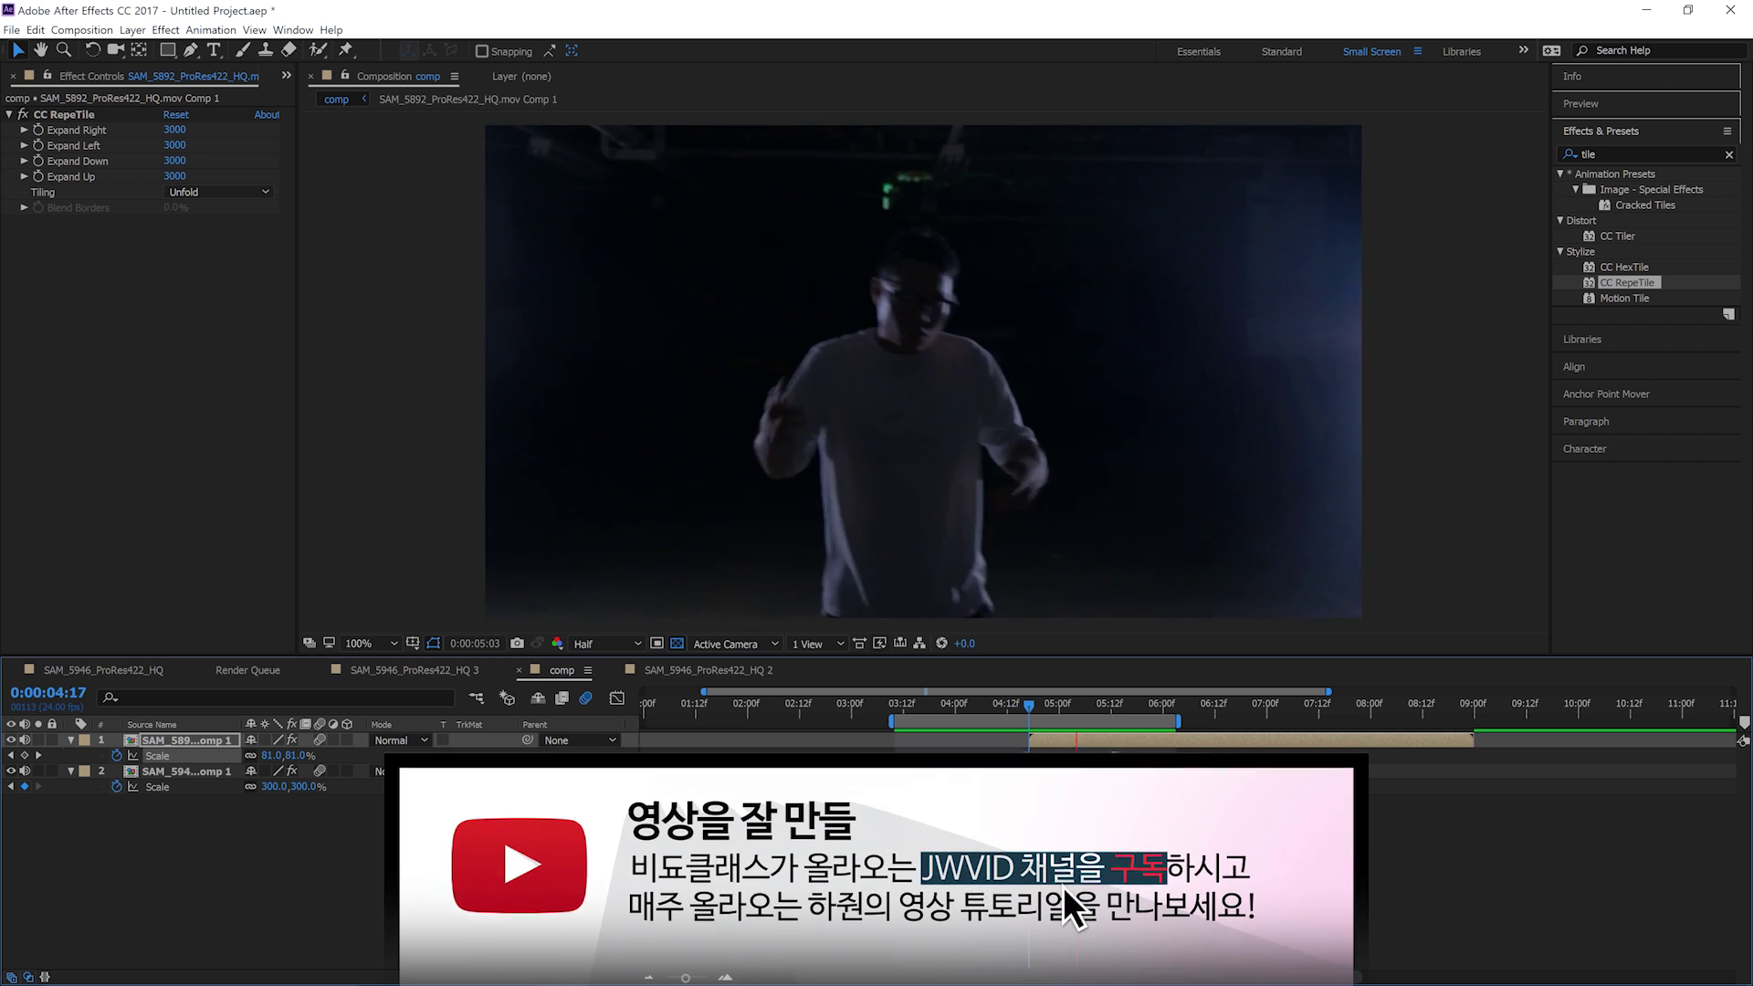
left_click_drag(1030, 709, 1067, 713)
key("space")
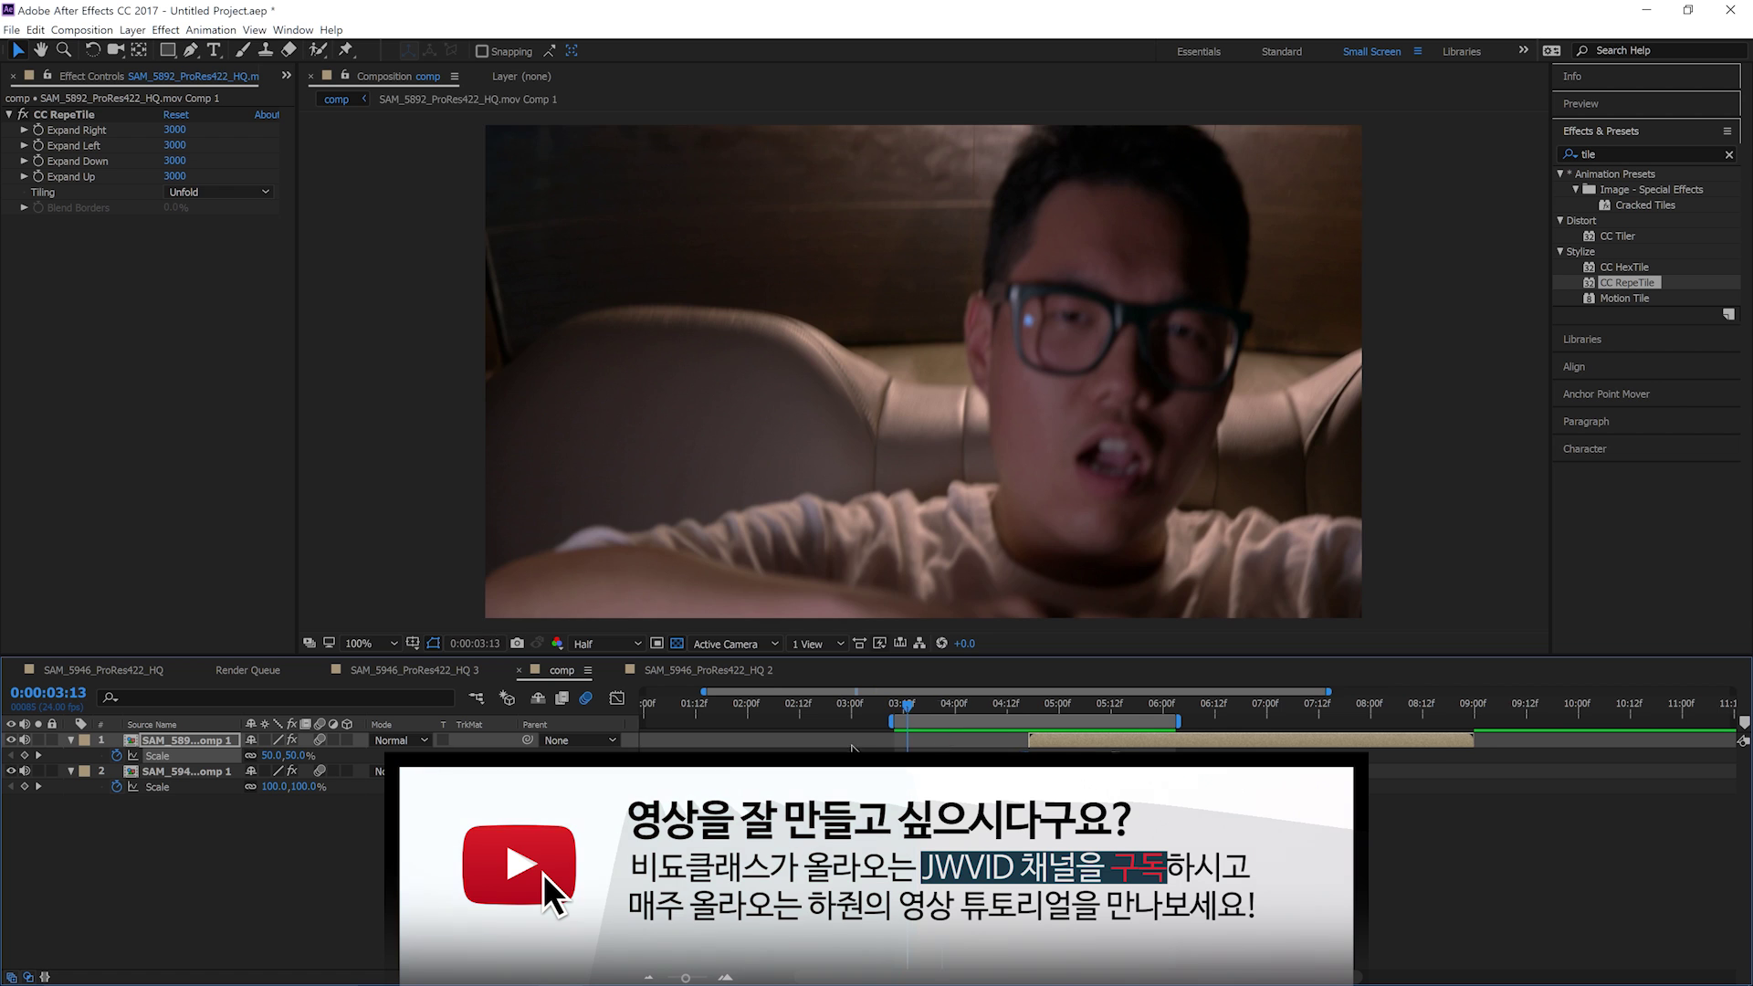